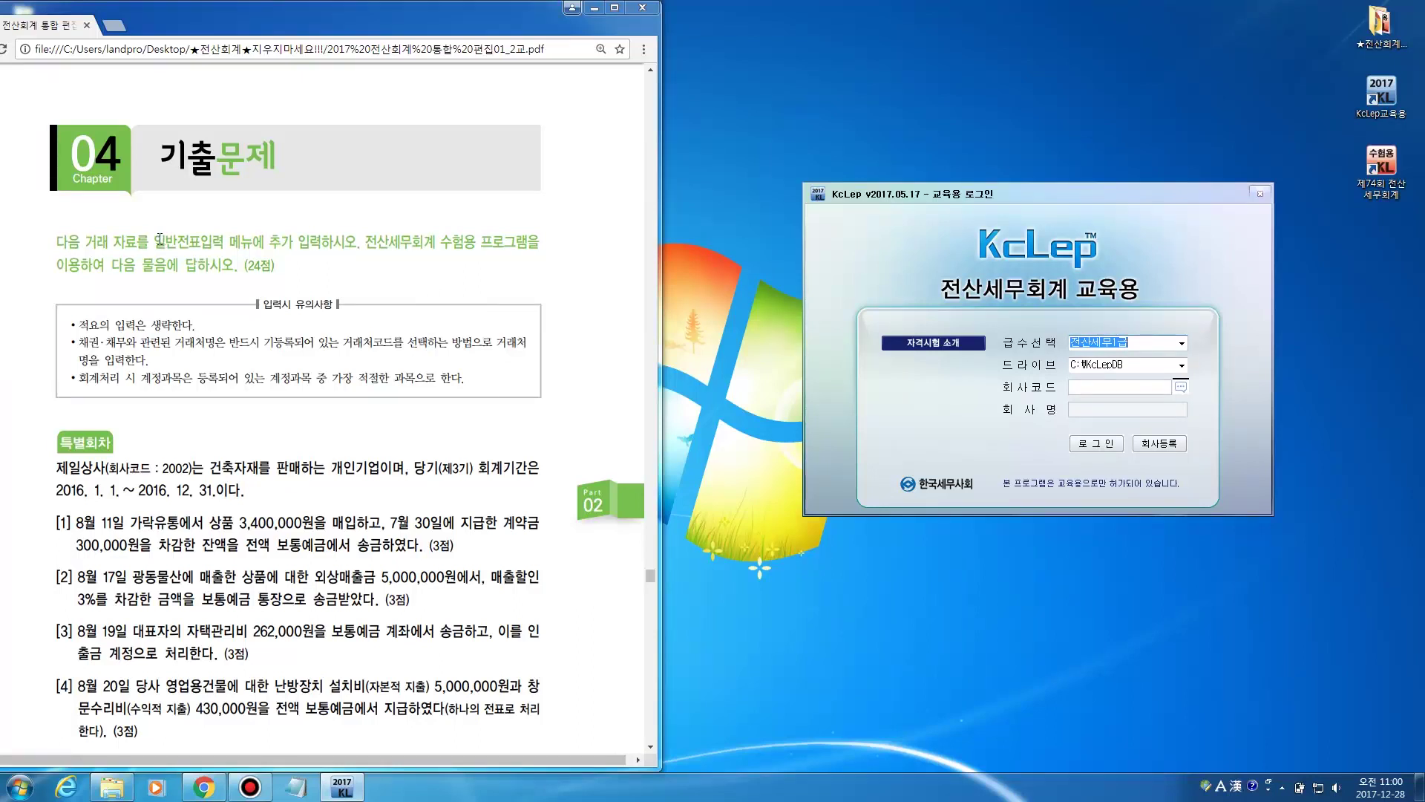
Read the past-exam instructions and entry notes in the PDF, through to the company name and code for the 특별회차 problems
{"action": "left_click_drag", "start_coordinate": [150, 241], "coordinate": [320, 240]}
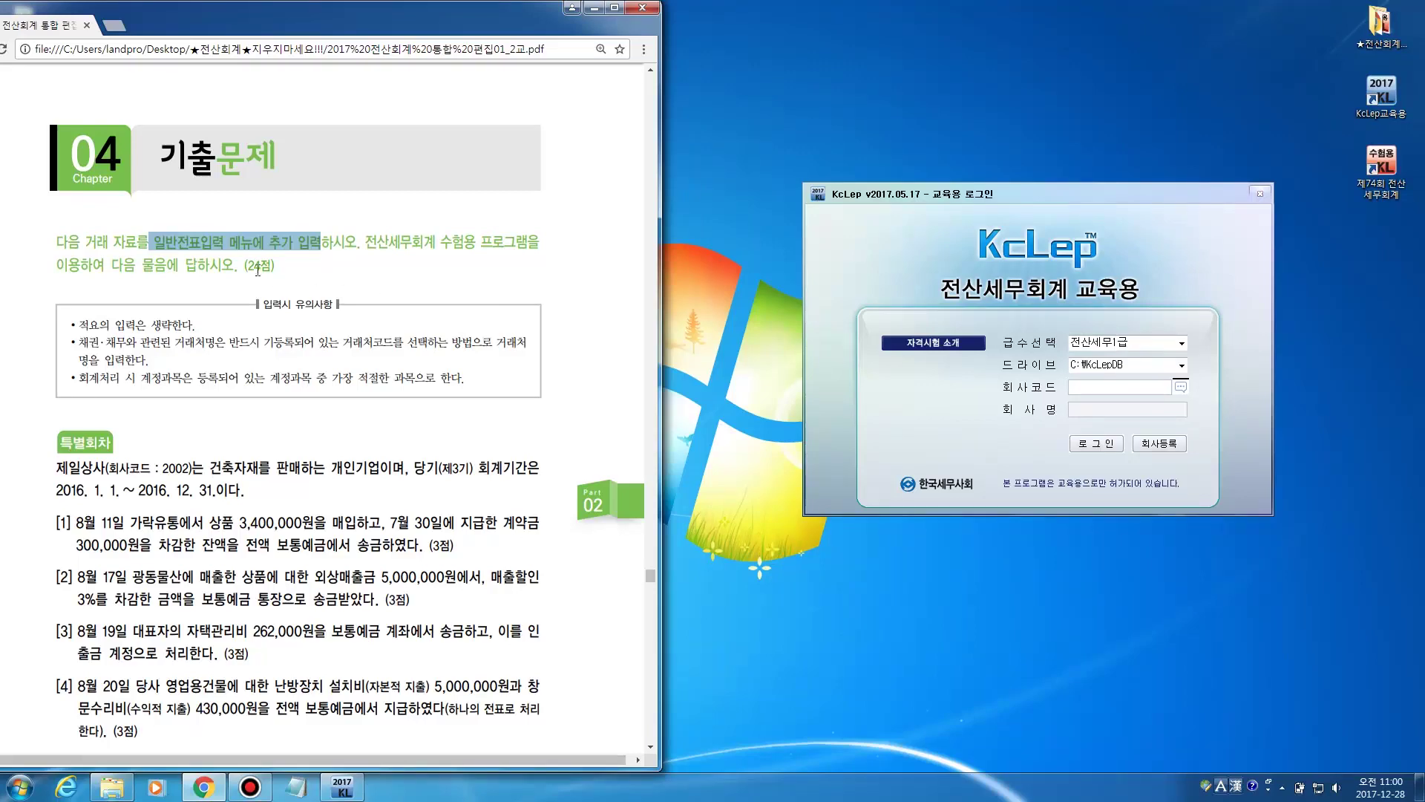
{"action": "left_click_drag", "start_coordinate": [276, 265], "coordinate": [242, 266]}
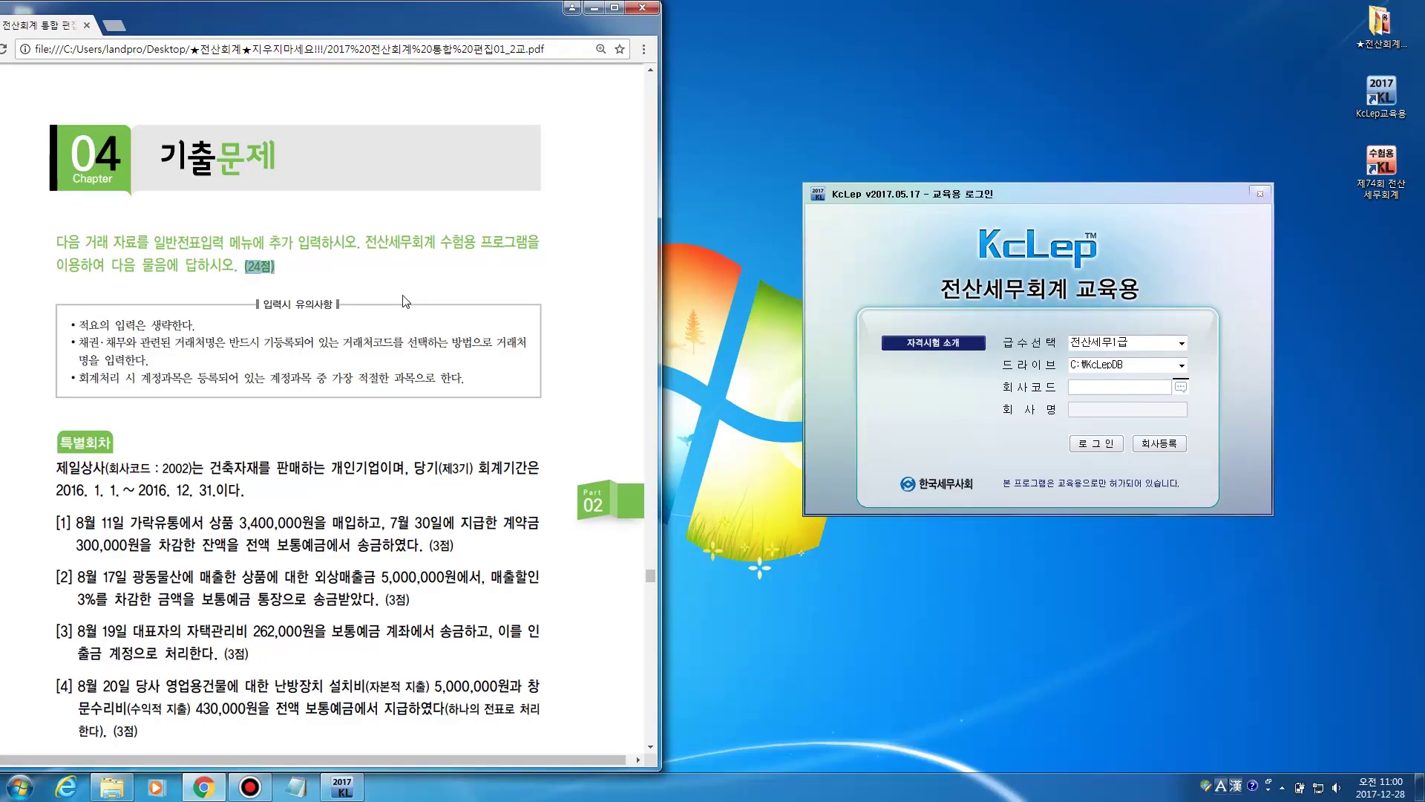
{"action": "scroll", "coordinate": [417, 297], "scroll_direction": "down", "scroll_amount": 1}
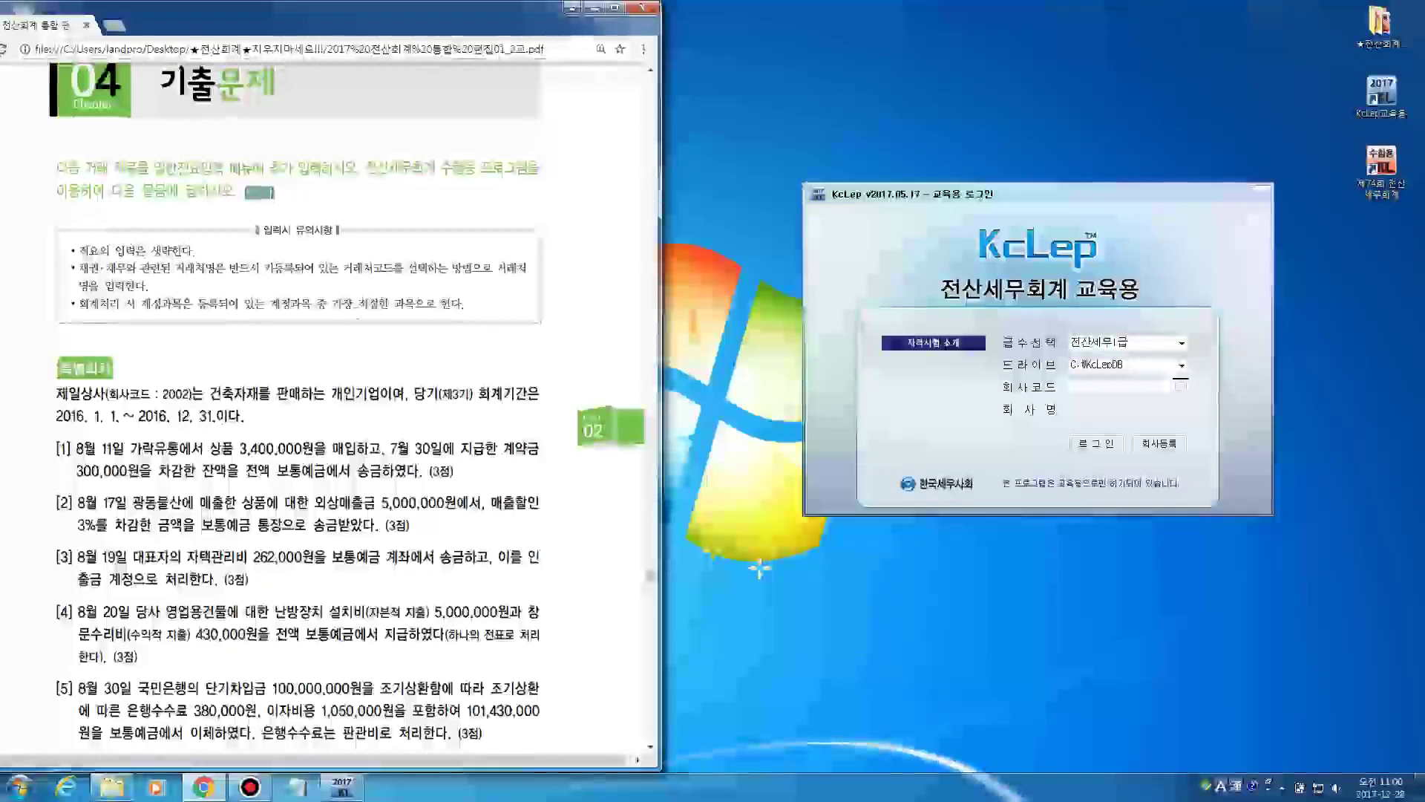
{"action": "left_click_drag", "start_coordinate": [80, 251], "coordinate": [173, 251]}
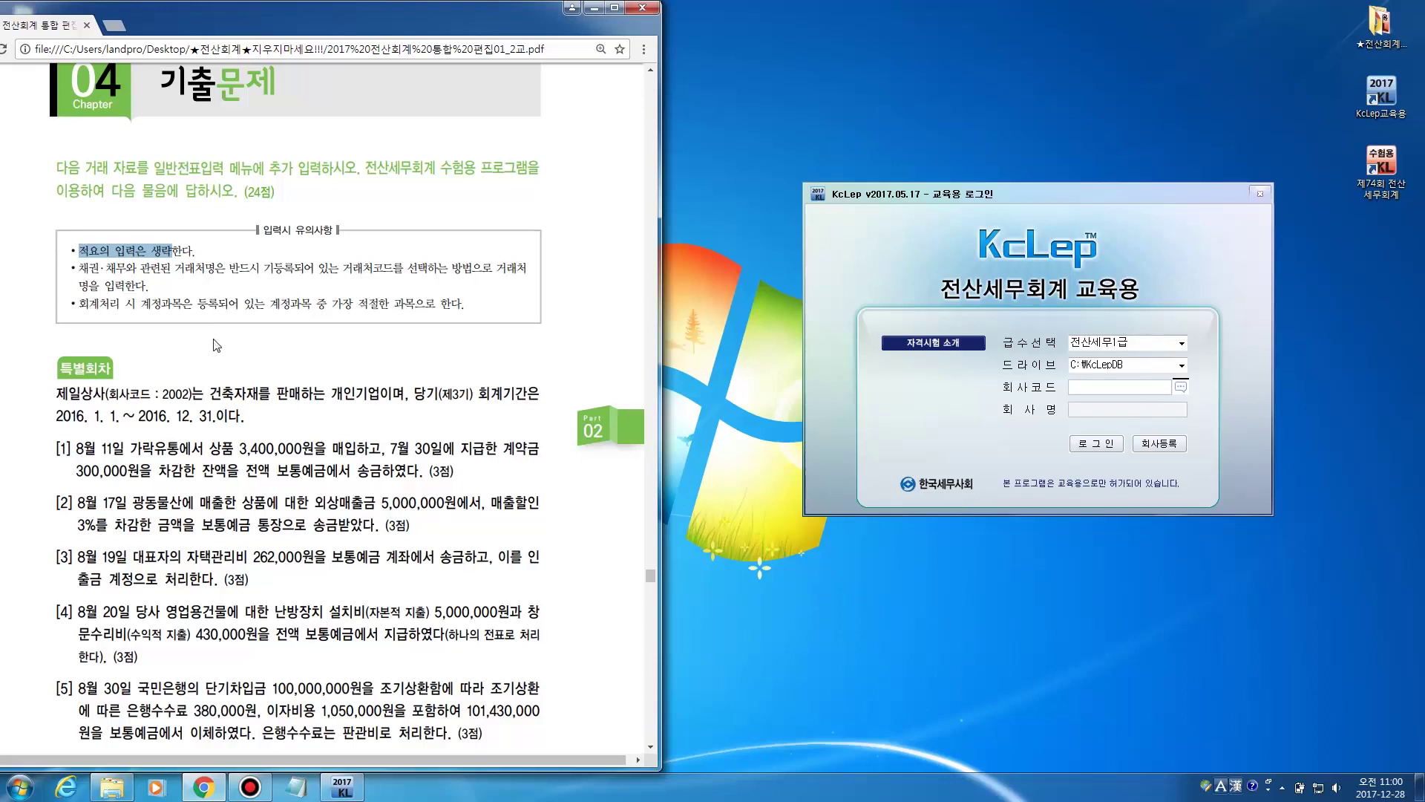
{"action": "left_click_drag", "start_coordinate": [79, 268], "coordinate": [394, 279]}
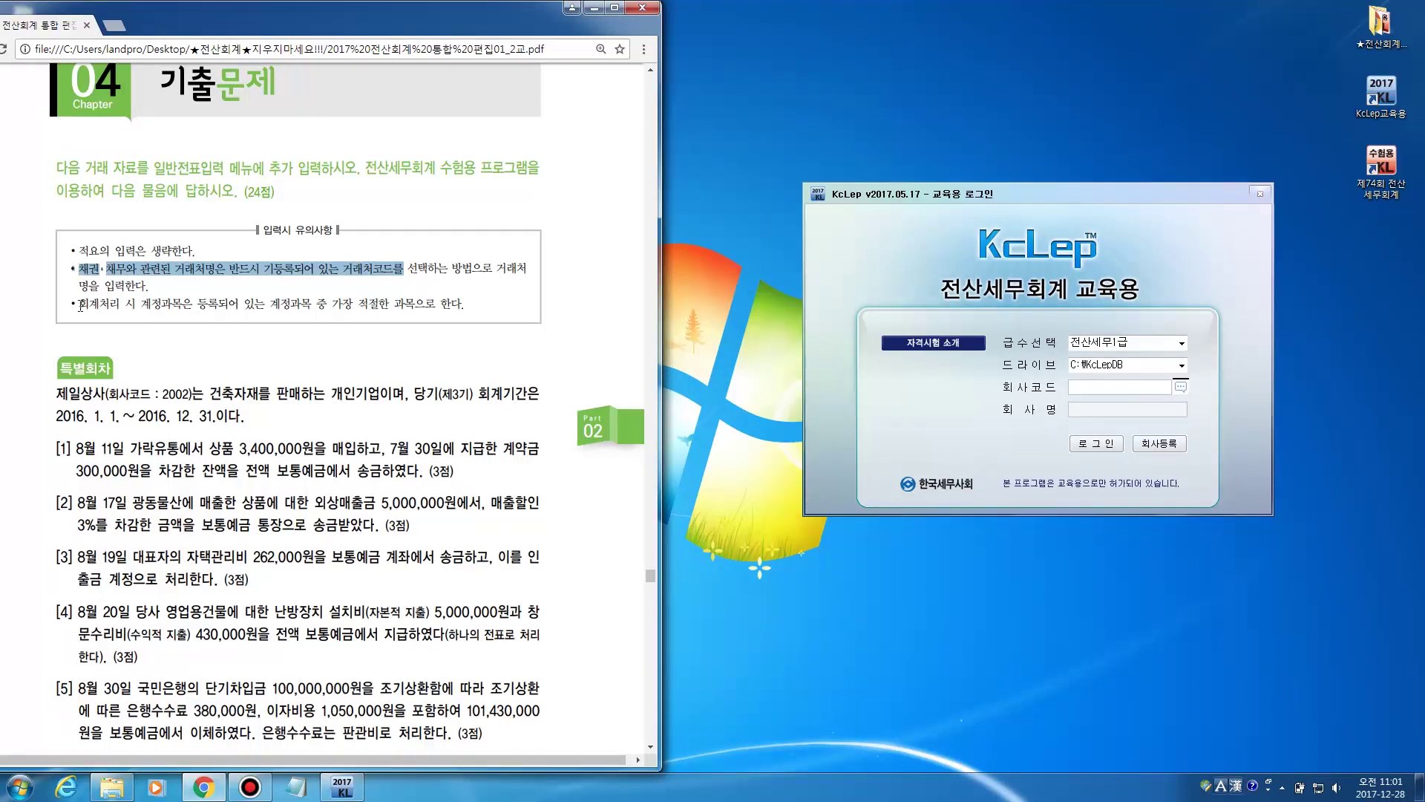
{"action": "left_click_drag", "start_coordinate": [79, 305], "coordinate": [414, 325]}
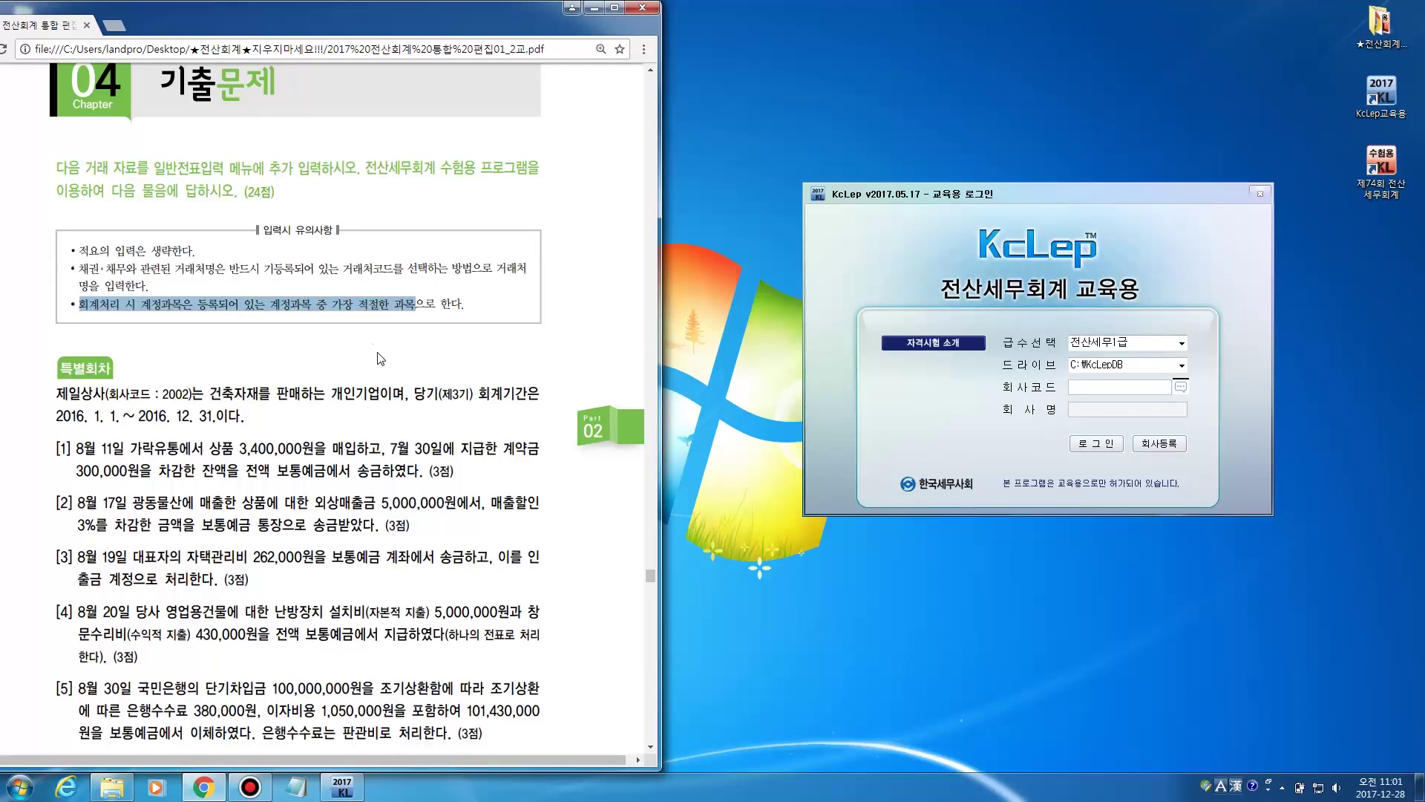
{"action": "left_click", "coordinate": [469, 352]}
{"action": "scroll", "coordinate": [469, 352], "scroll_direction": "down", "scroll_amount": 3}
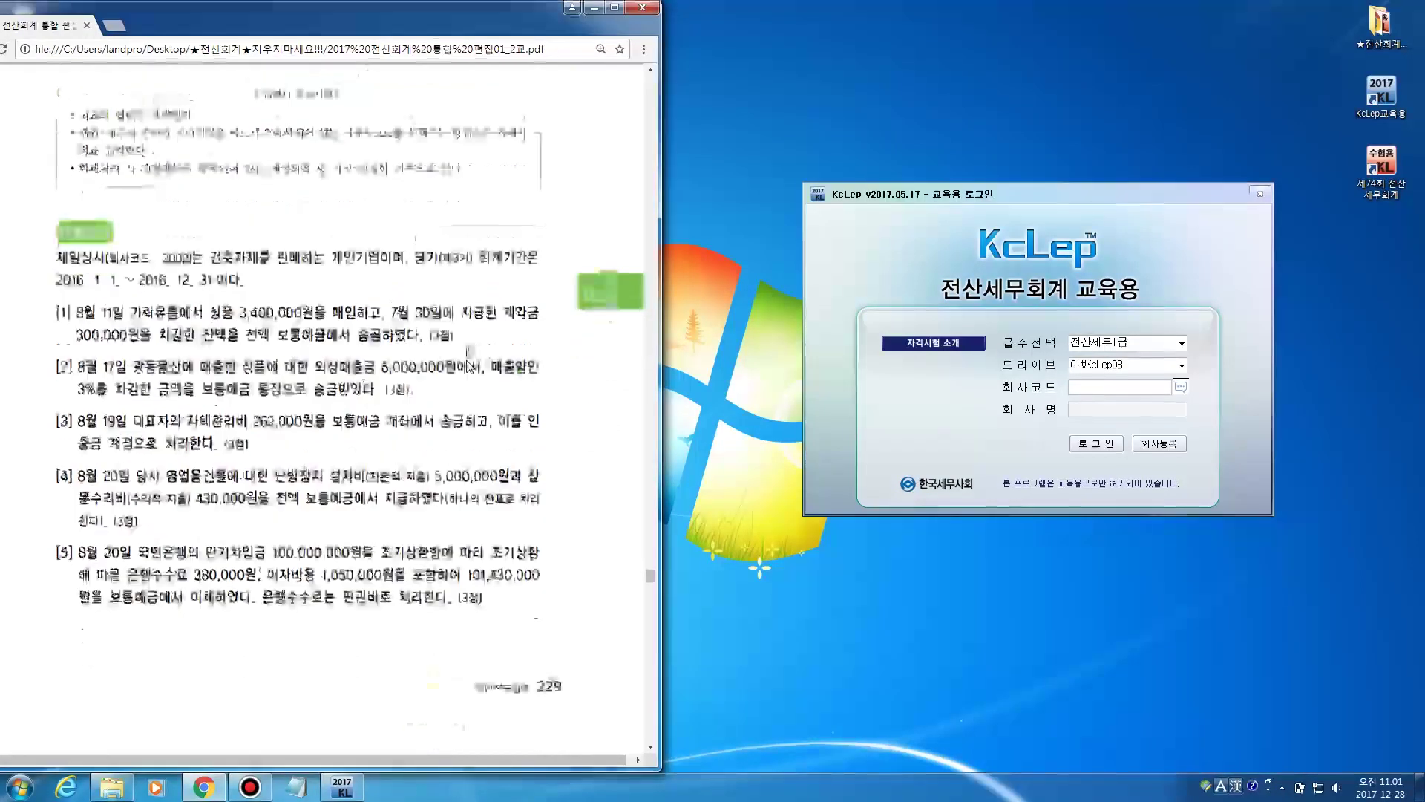
{"action": "scroll", "coordinate": [469, 352], "scroll_direction": "up", "scroll_amount": 1}
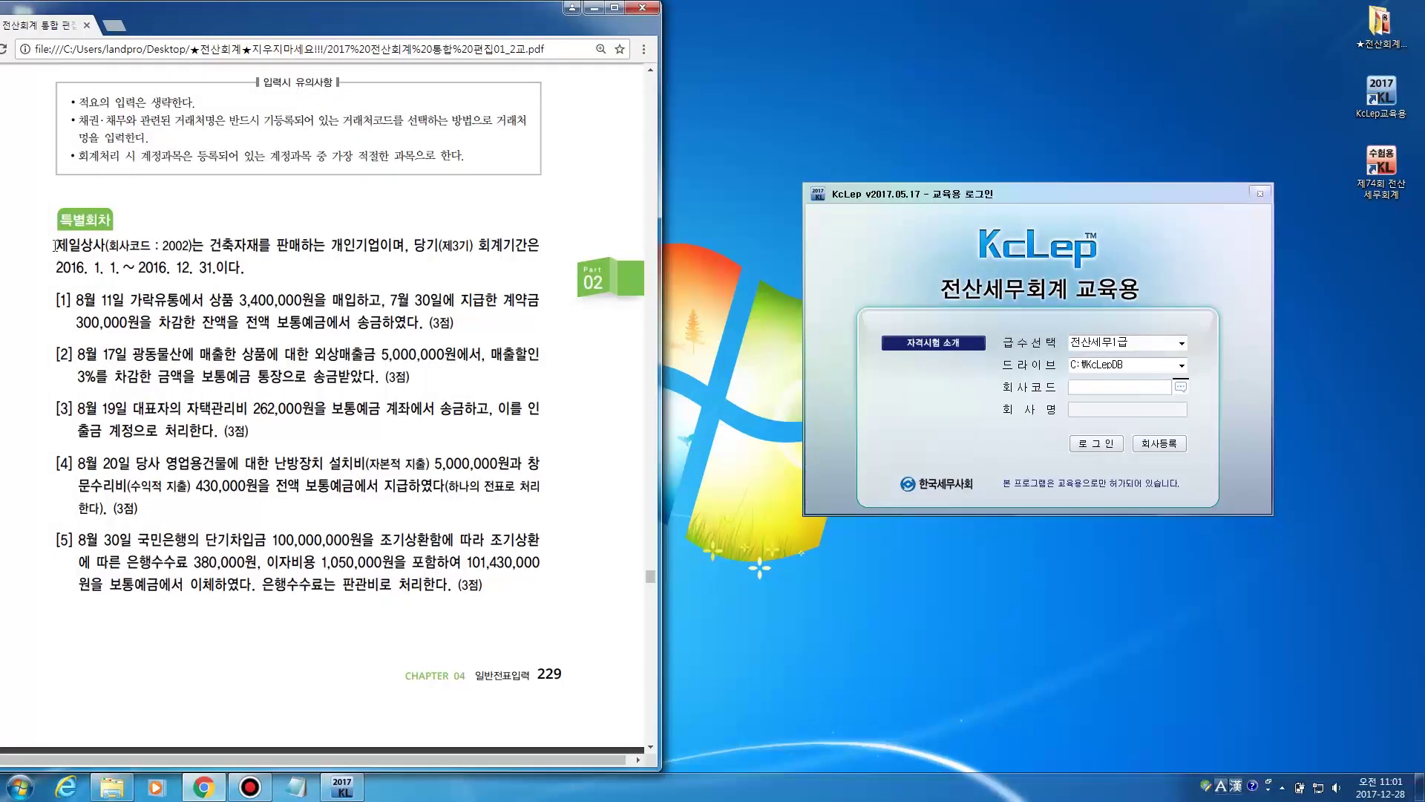
{"action": "left_click_drag", "start_coordinate": [56, 245], "coordinate": [197, 247]}
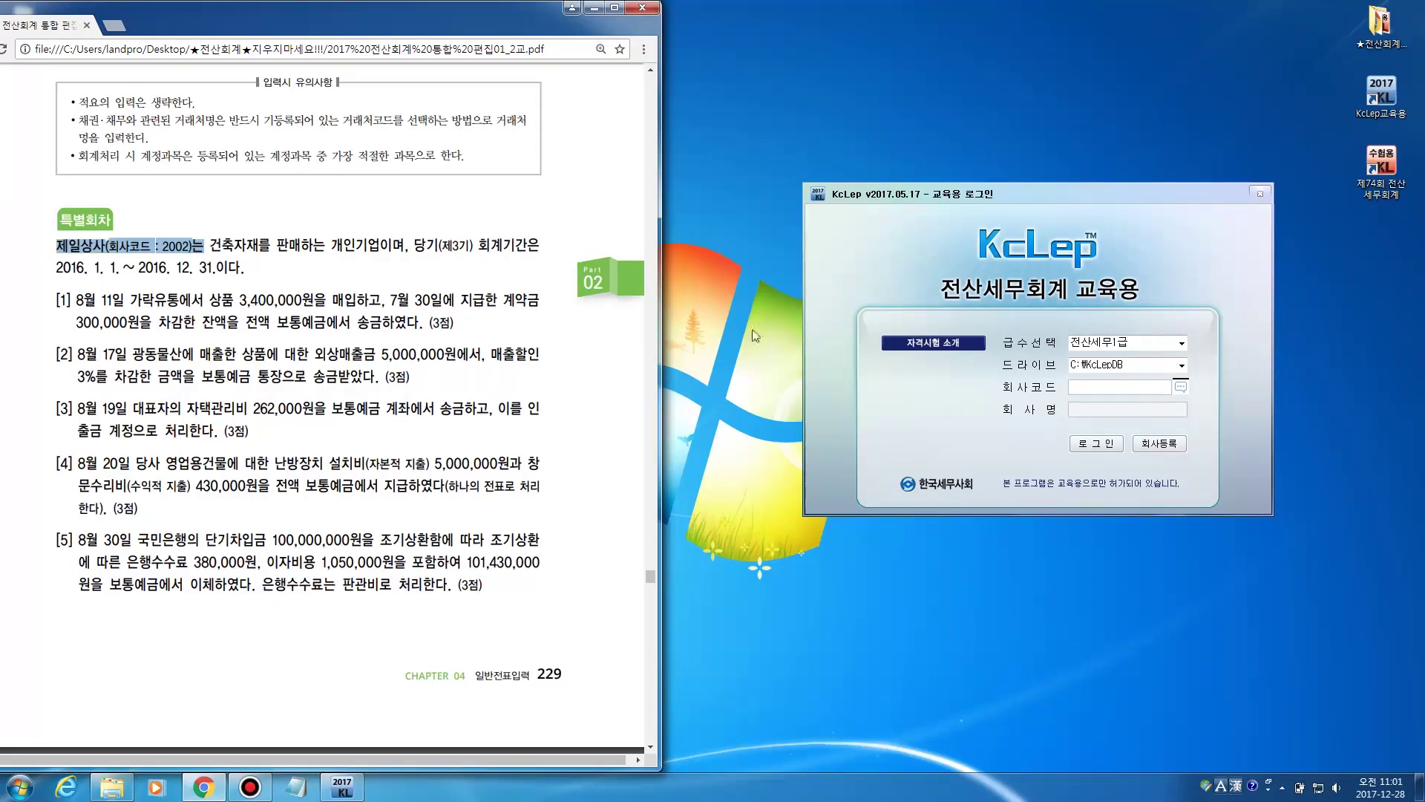
Switch to the KcLep login, choose grade 전산회계2급, and log in to company 제일상사 with code 2002
{"action": "left_click", "coordinate": [1188, 263]}
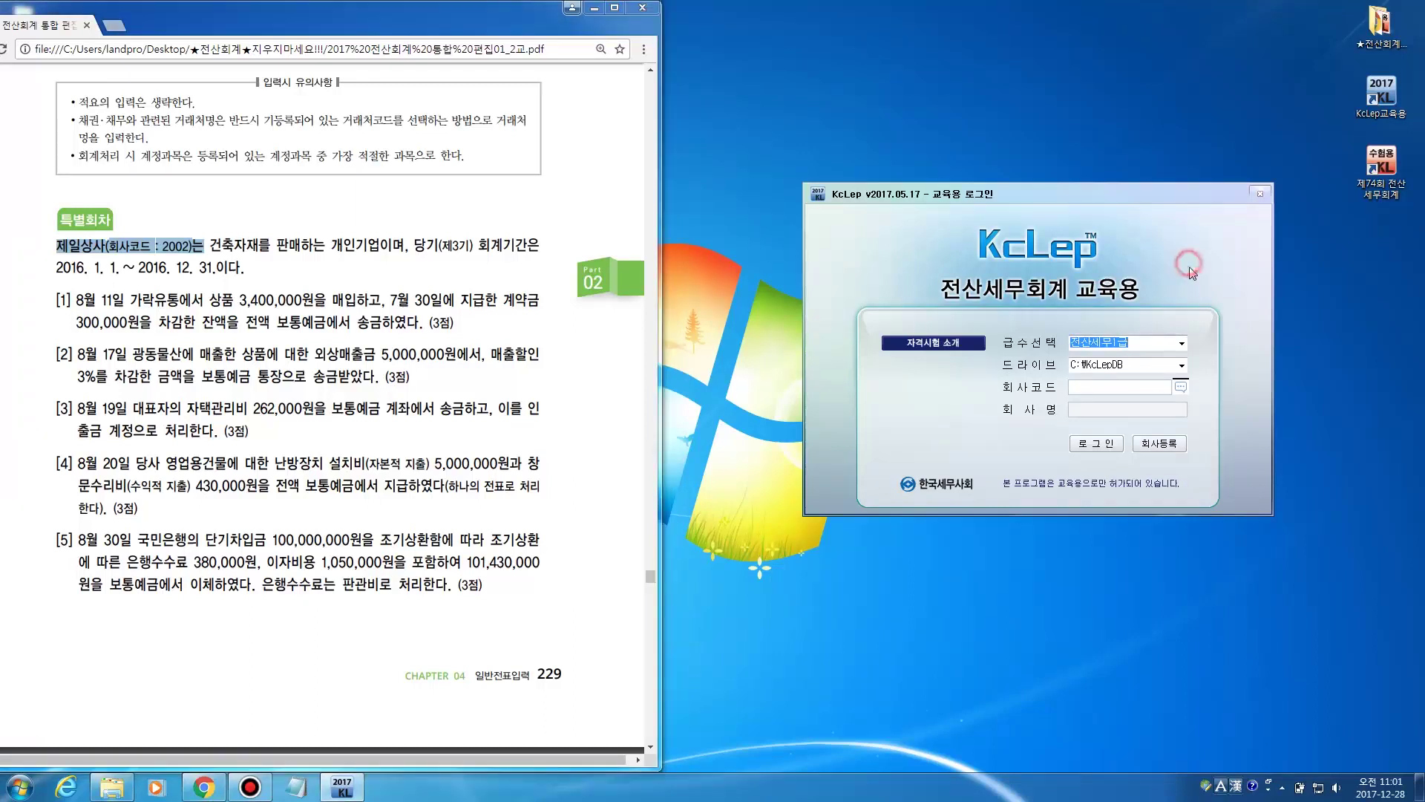
{"action": "left_click", "coordinate": [1182, 342]}
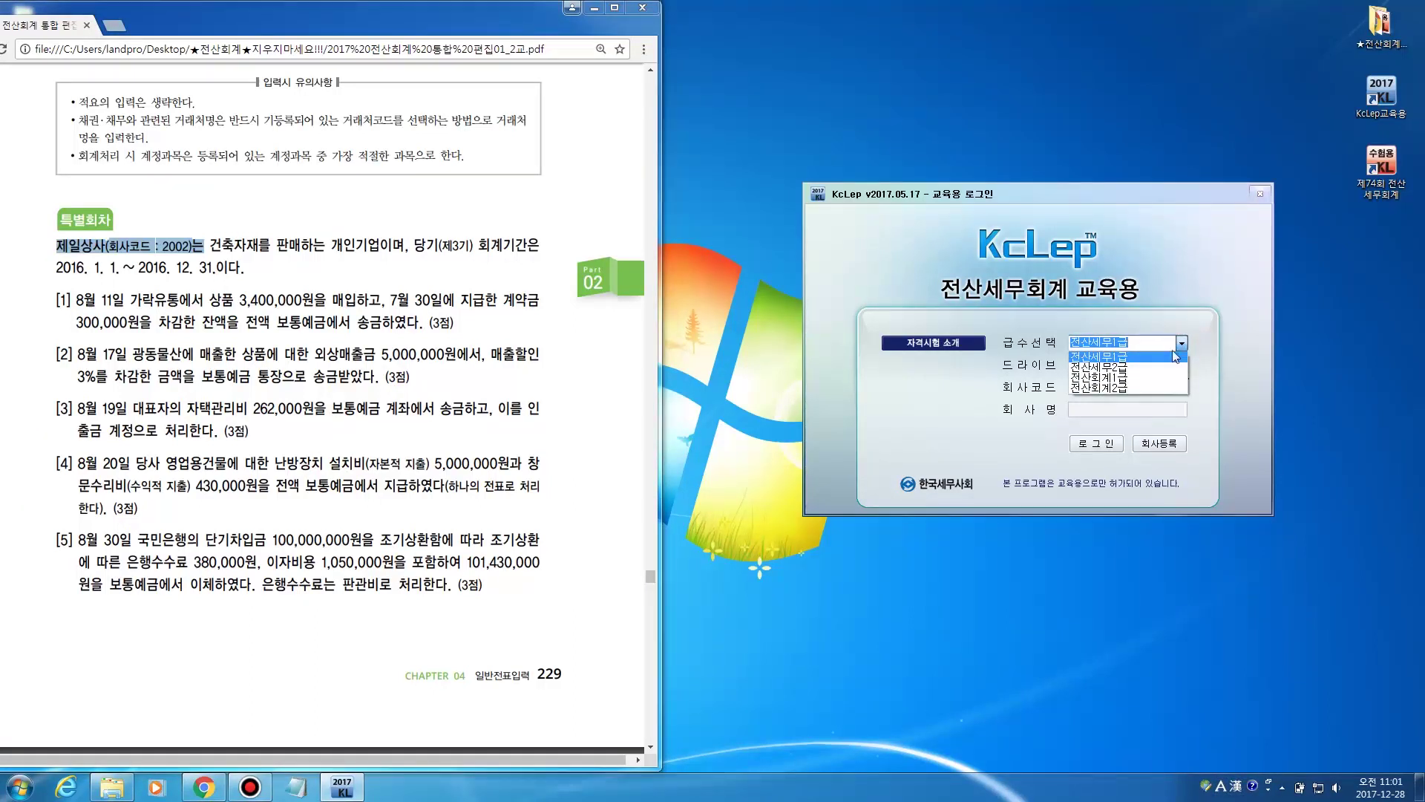
{"action": "left_click", "coordinate": [1134, 385]}
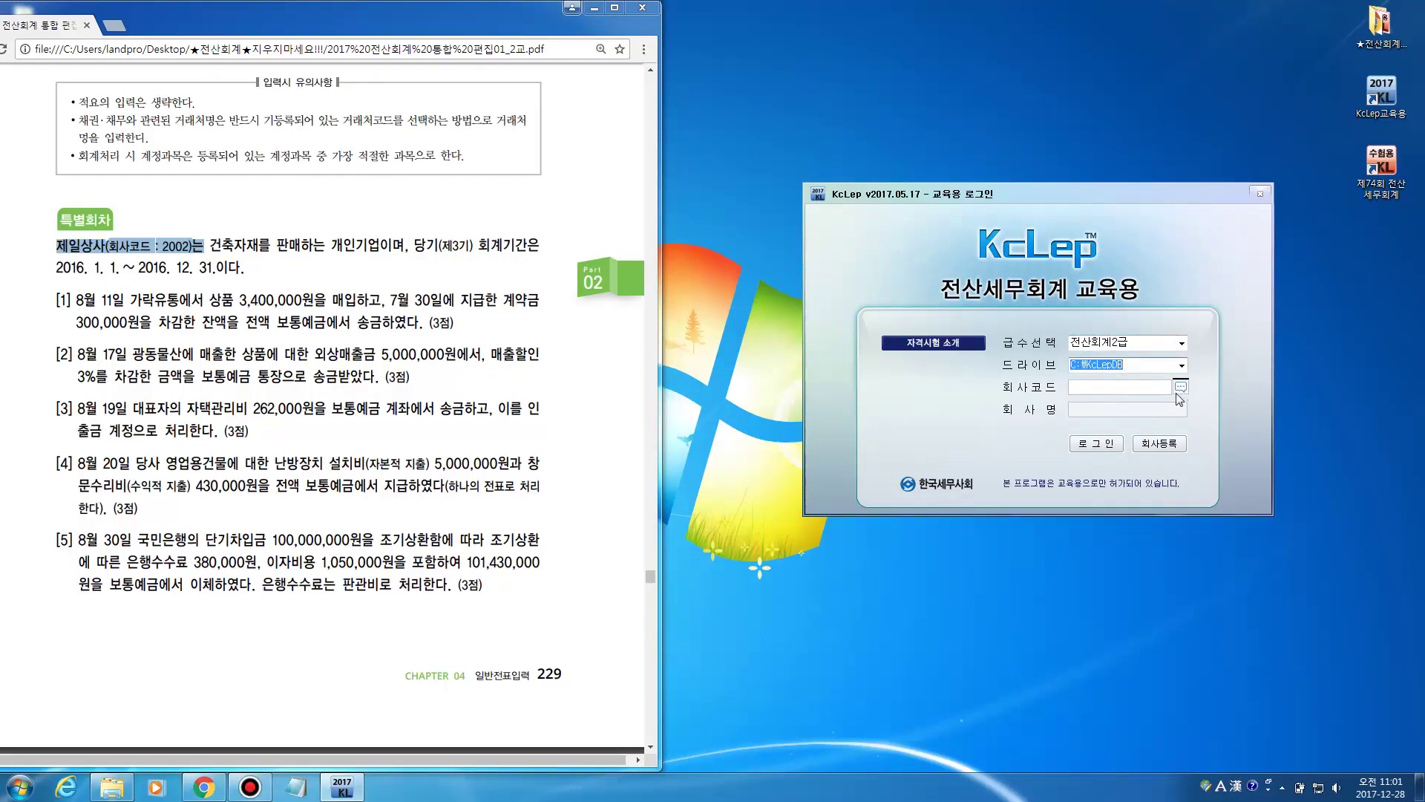
{"action": "left_click", "coordinate": [1187, 388]}
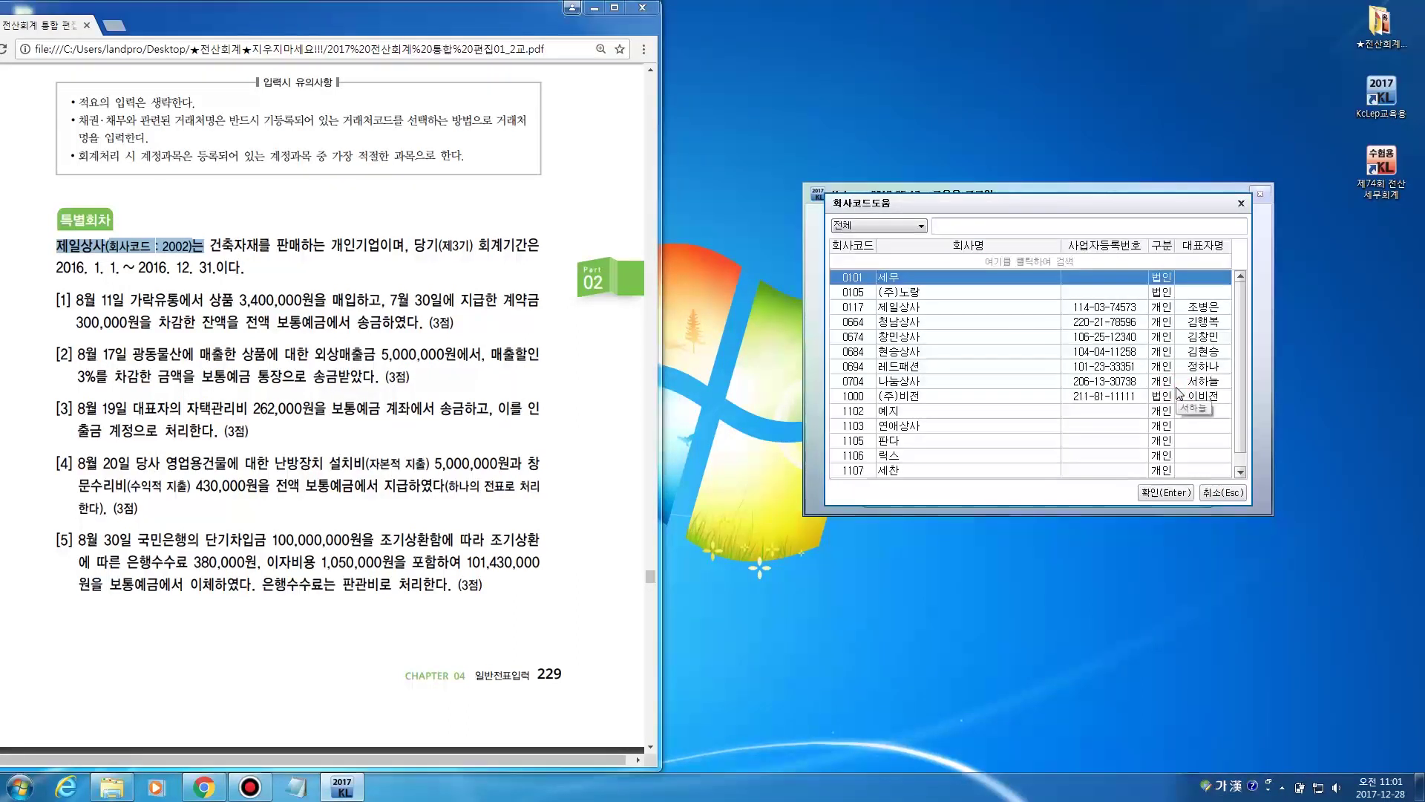
{"action": "type", "text": "제일"}
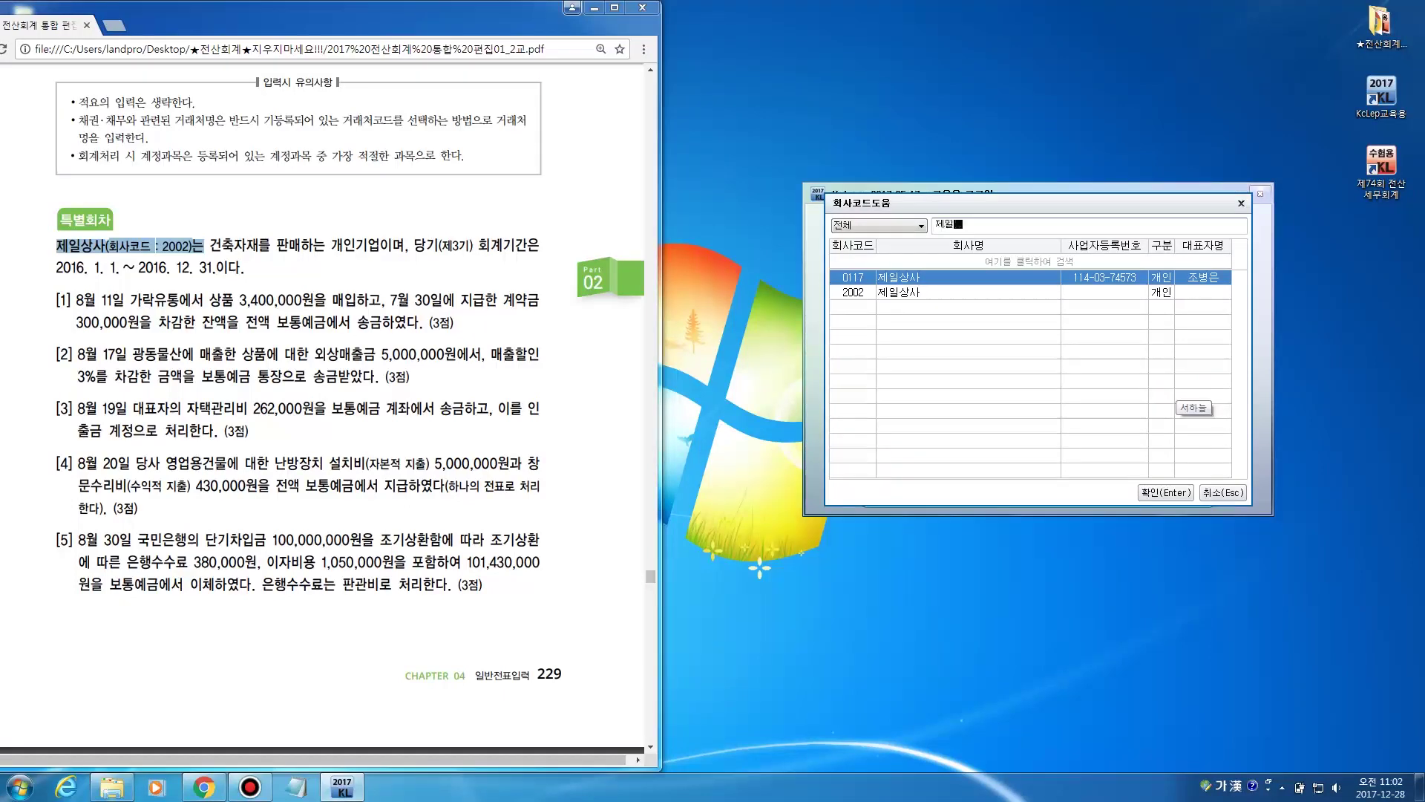
{"action": "double_click", "coordinate": [1029, 293]}
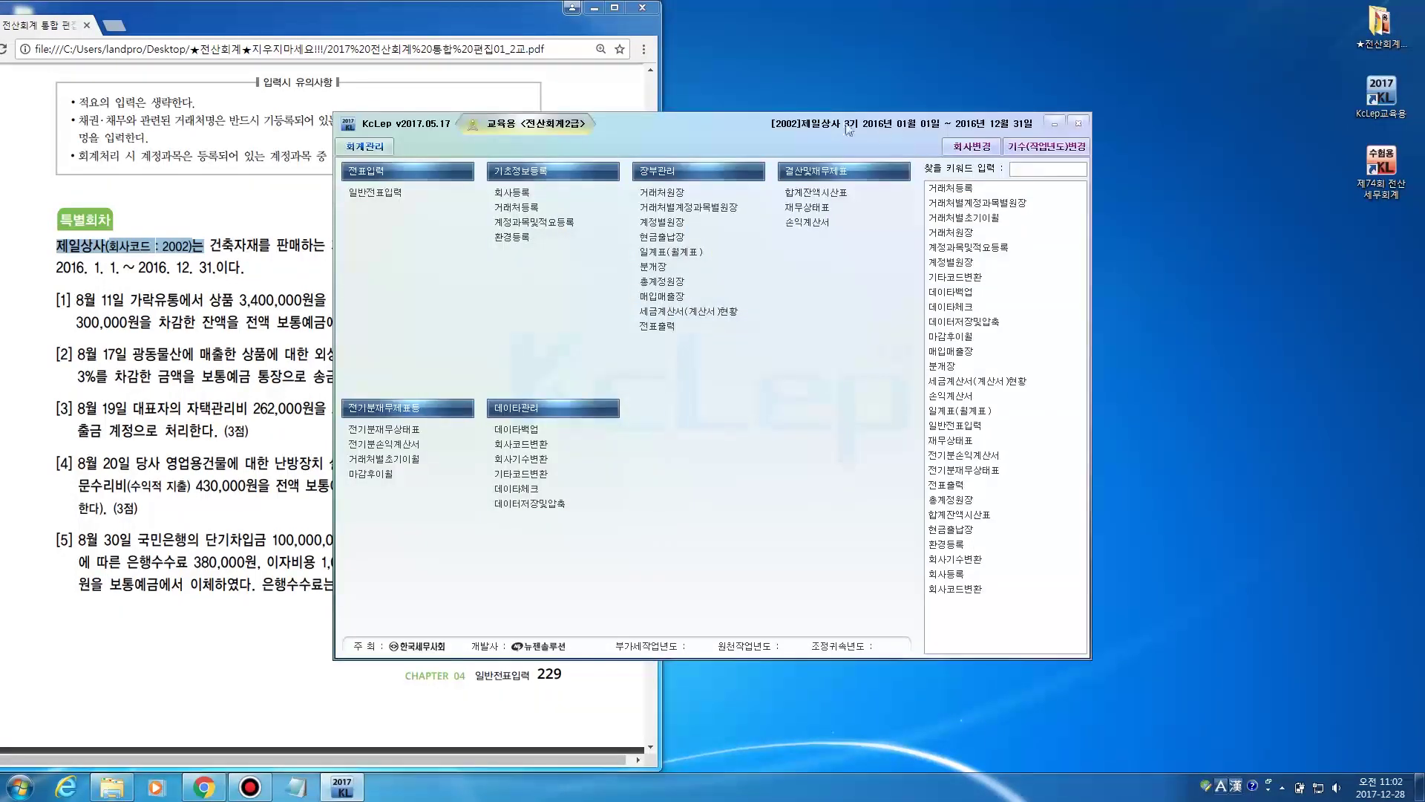
Open 일반전표입력 beside the PDF, list vouchers from January to December 2016, and extend its window down to the taskbar
{"action": "left_click_drag", "start_coordinate": [743, 75], "coordinate": [1077, 82]}
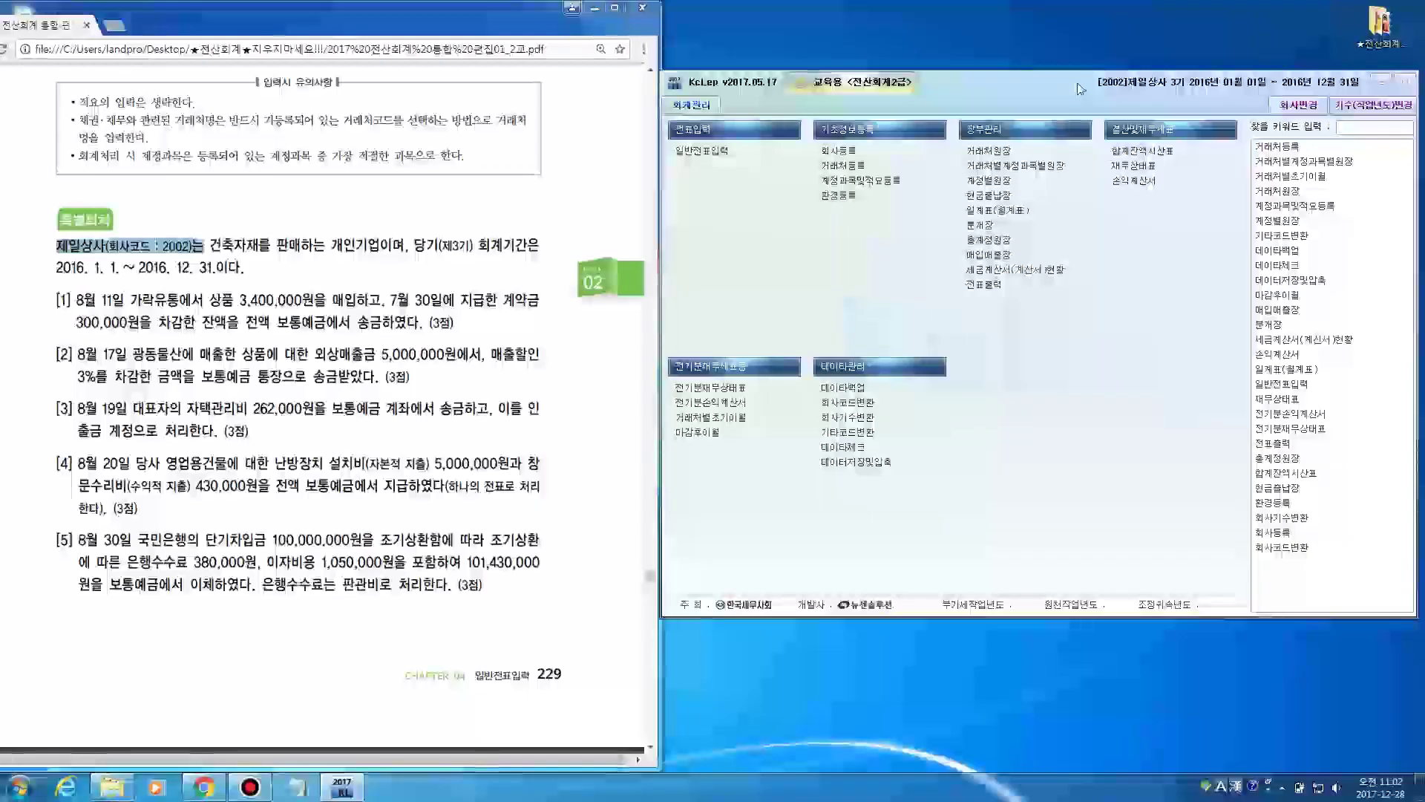
{"action": "left_click", "coordinate": [726, 154]}
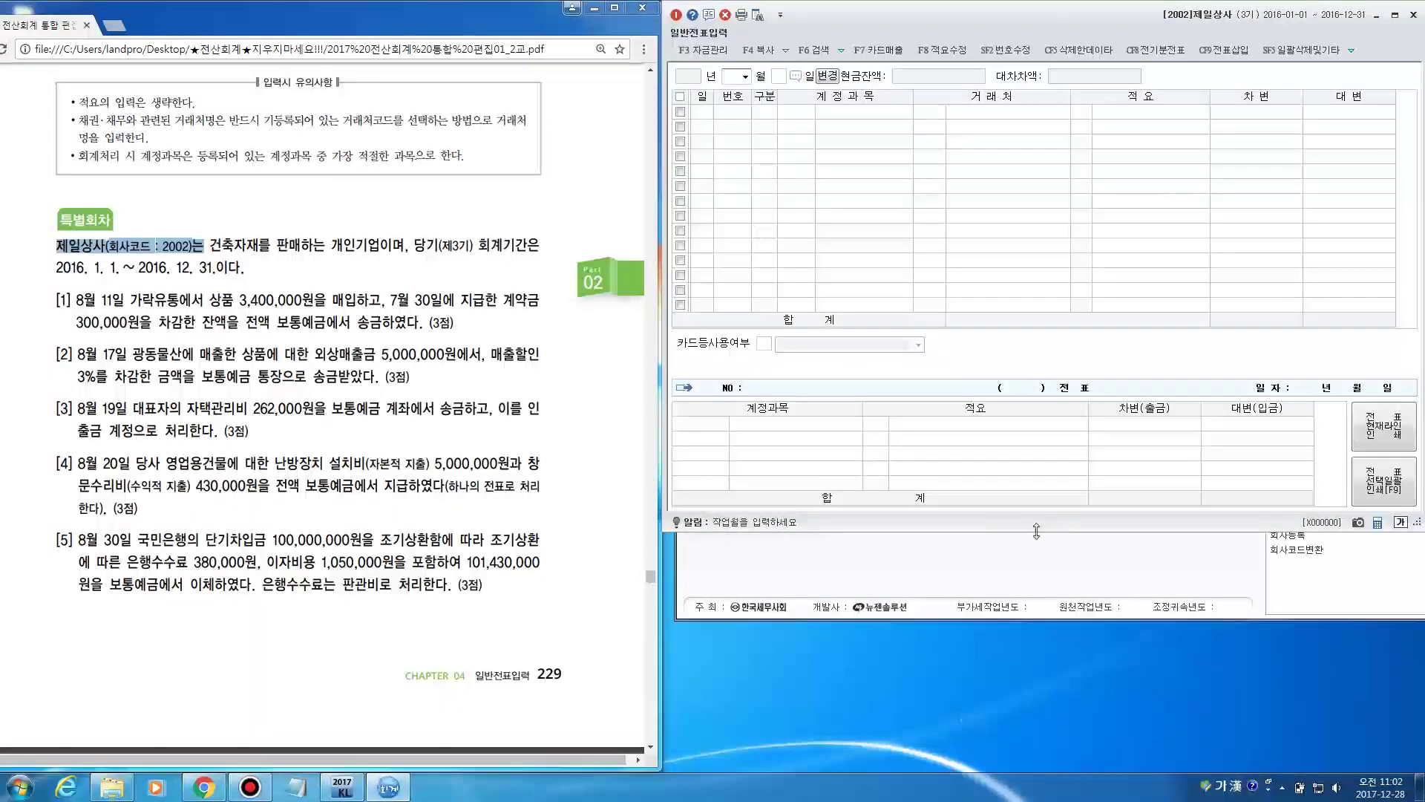
{"action": "left_click_drag", "start_coordinate": [1036, 531], "coordinate": [1009, 778]}
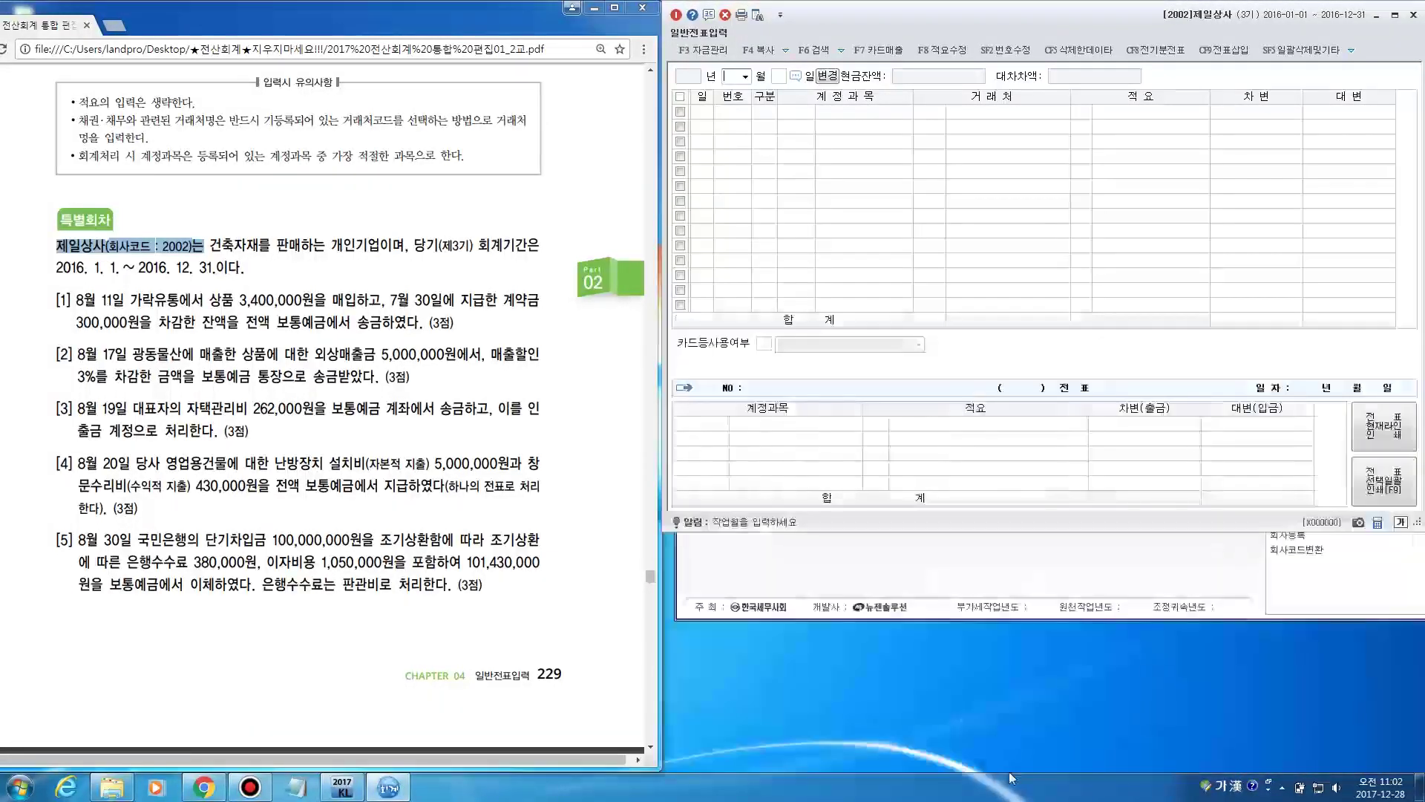
{"action": "left_click", "coordinate": [821, 77]}
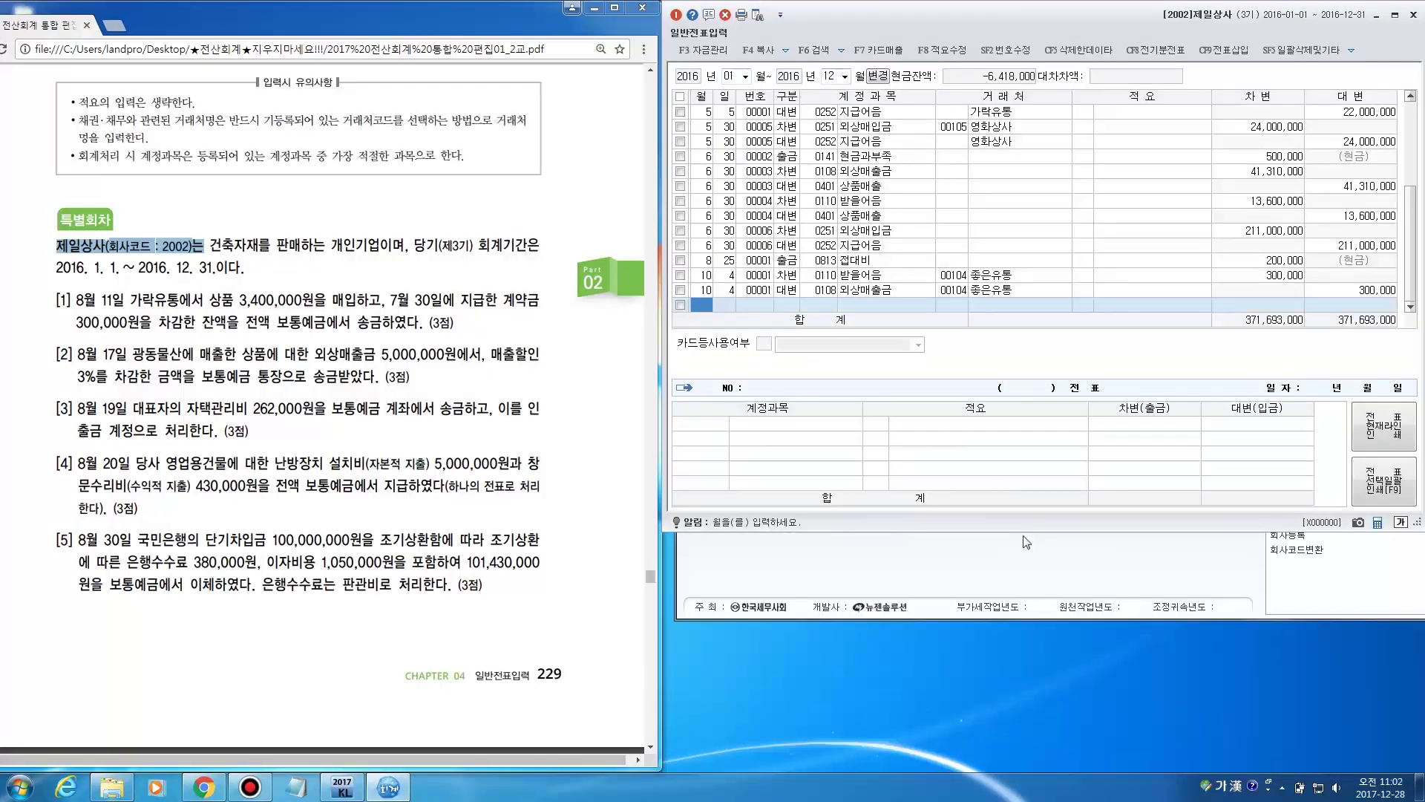
{"action": "left_click_drag", "start_coordinate": [1026, 532], "coordinate": [990, 772]}
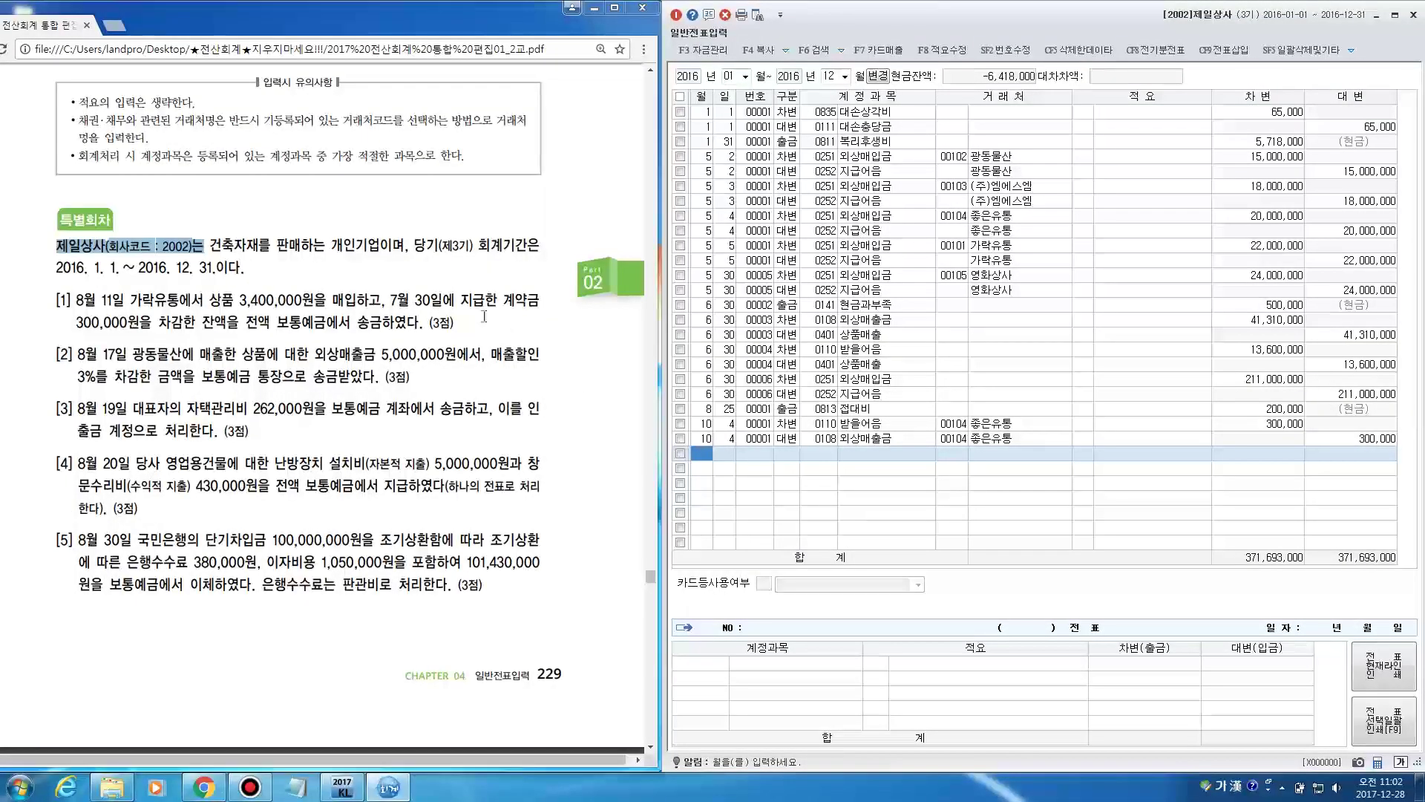
Examine problem [1] in the PDF for the transaction date, merchandise purchase, prepaid deposit and payment method
{"action": "left_click", "coordinate": [412, 296]}
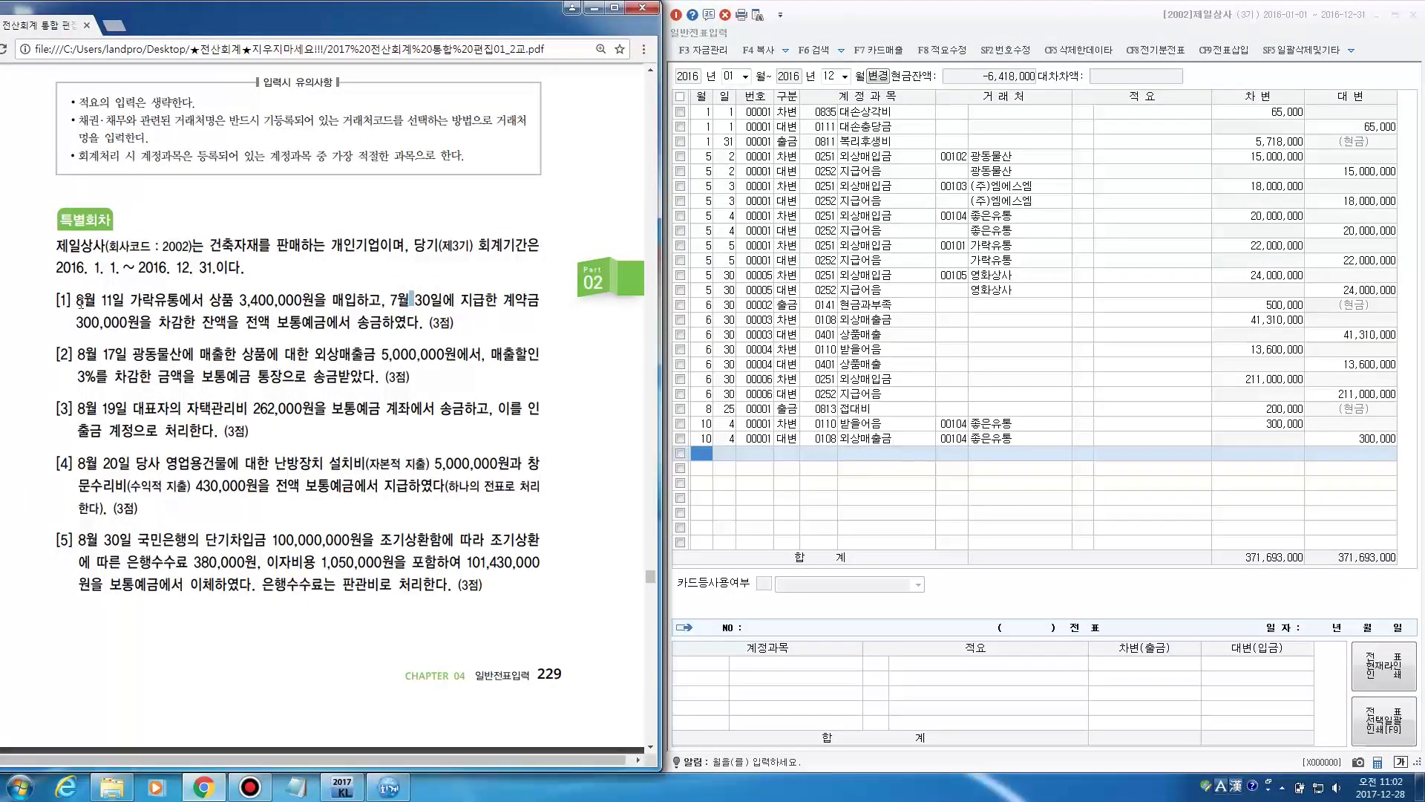
{"action": "left_click_drag", "start_coordinate": [72, 299], "coordinate": [124, 300]}
{"action": "left_click", "coordinate": [212, 299]}
{"action": "left_click_drag", "start_coordinate": [212, 299], "coordinate": [529, 305]}
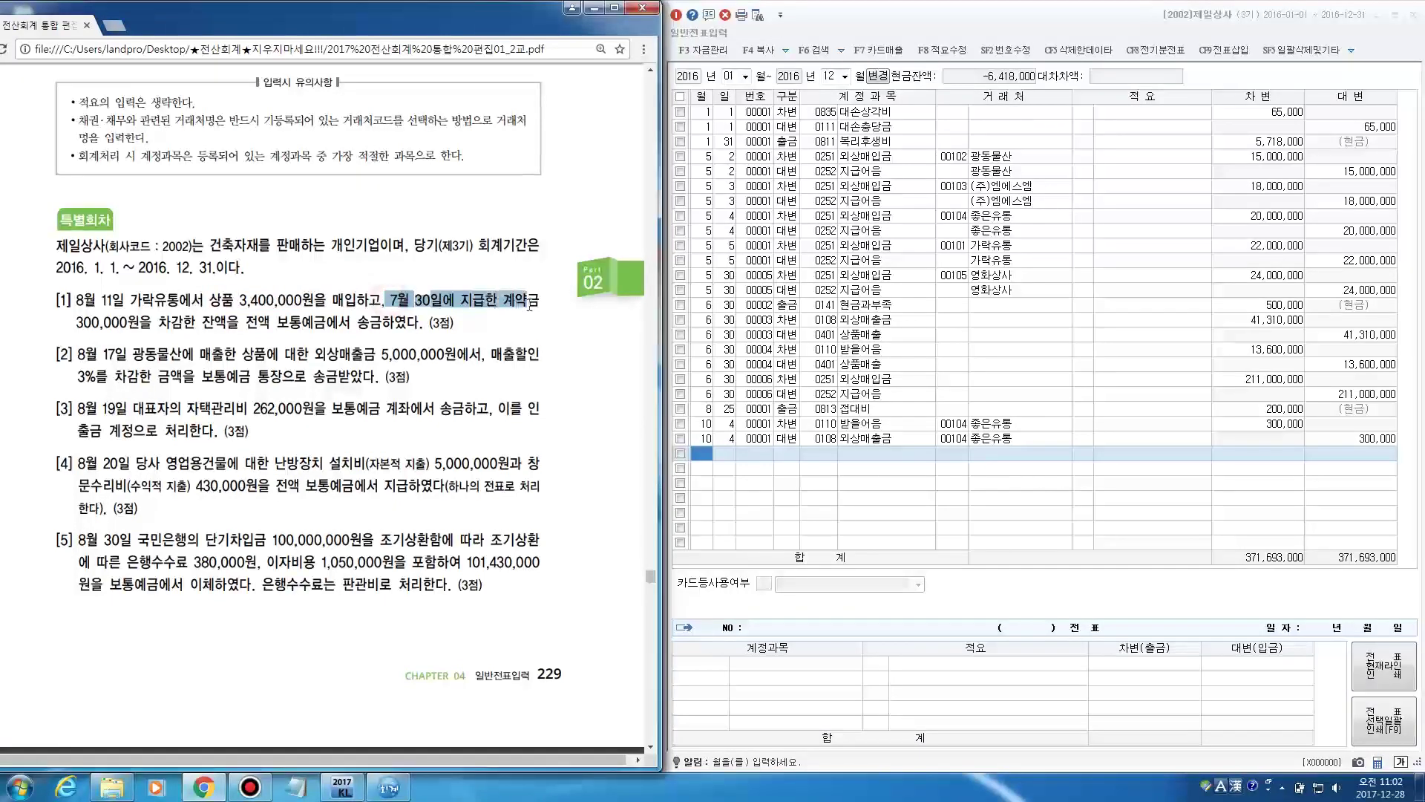
{"action": "left_click", "coordinate": [77, 322]}
{"action": "left_click_drag", "start_coordinate": [76, 322], "coordinate": [382, 323]}
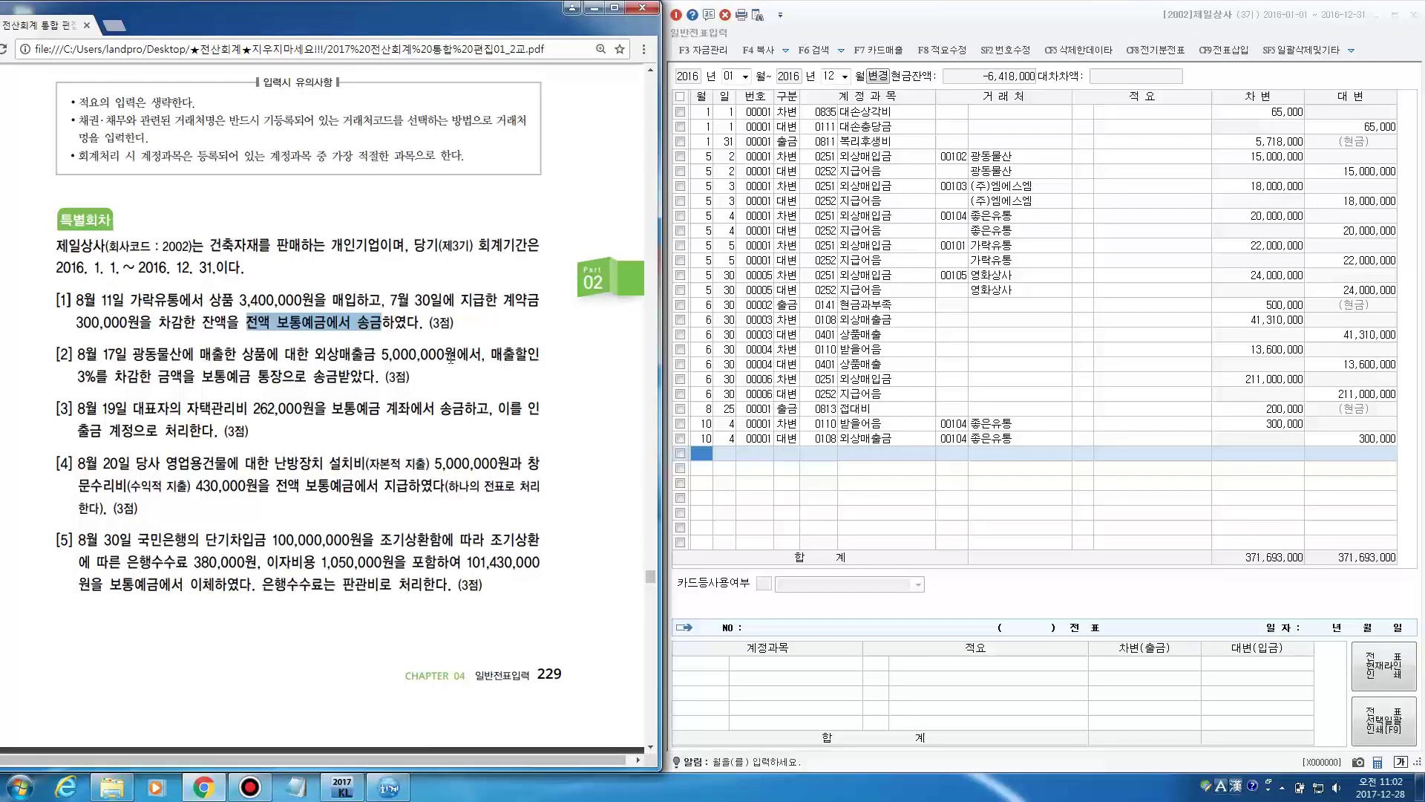
{"action": "left_click_drag", "start_coordinate": [73, 299], "coordinate": [124, 300]}
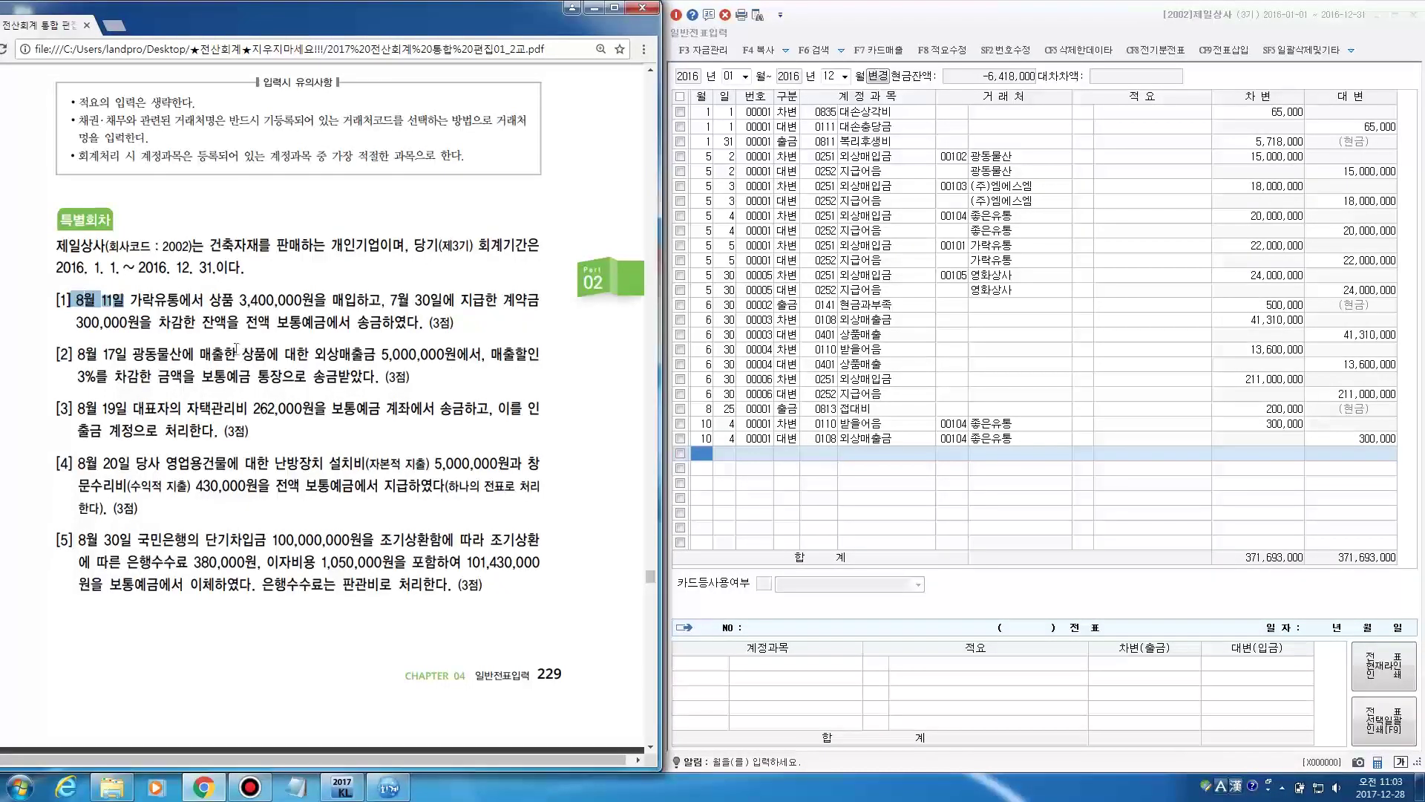
{"action": "left_click_drag", "start_coordinate": [210, 300], "coordinate": [362, 301]}
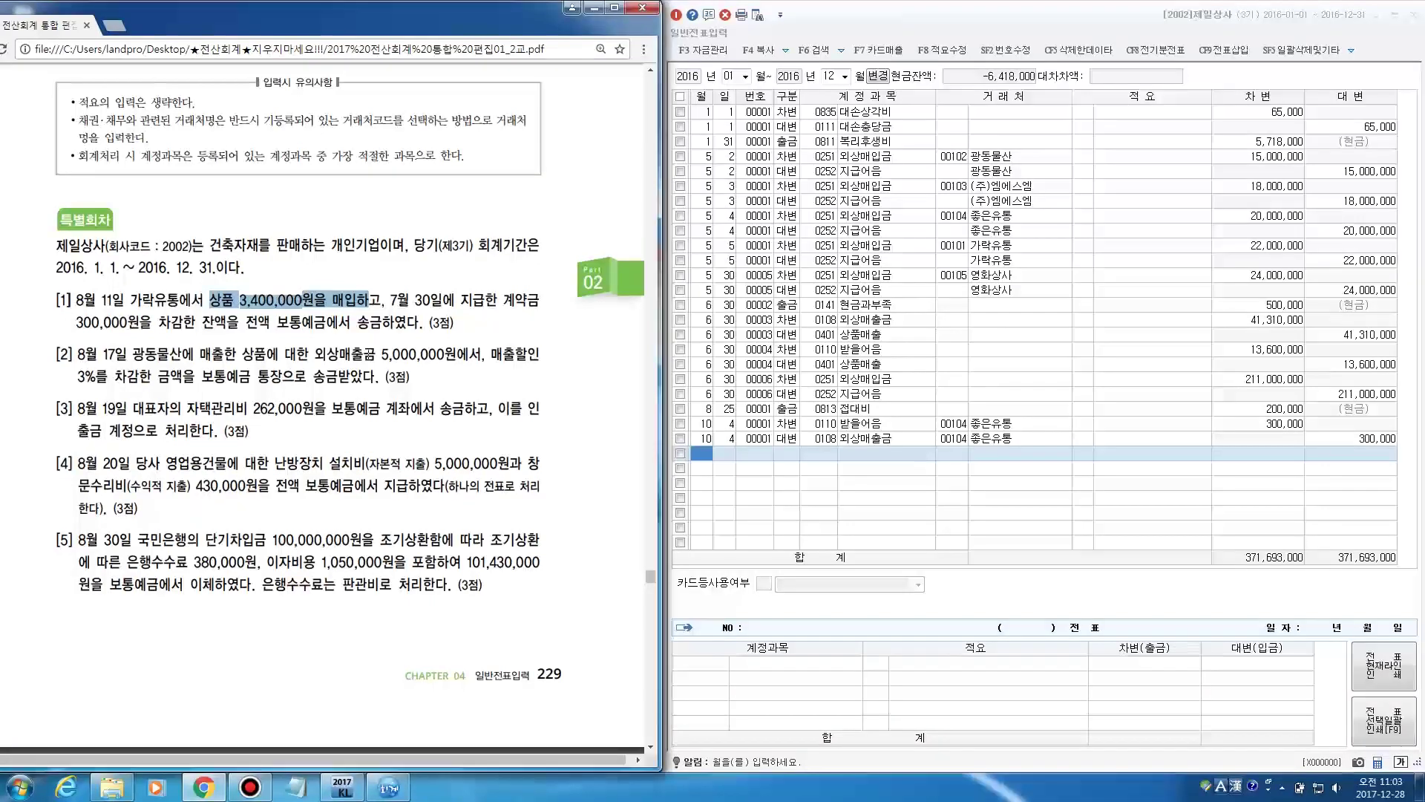
{"action": "left_click_drag", "start_coordinate": [392, 301], "coordinate": [532, 306]}
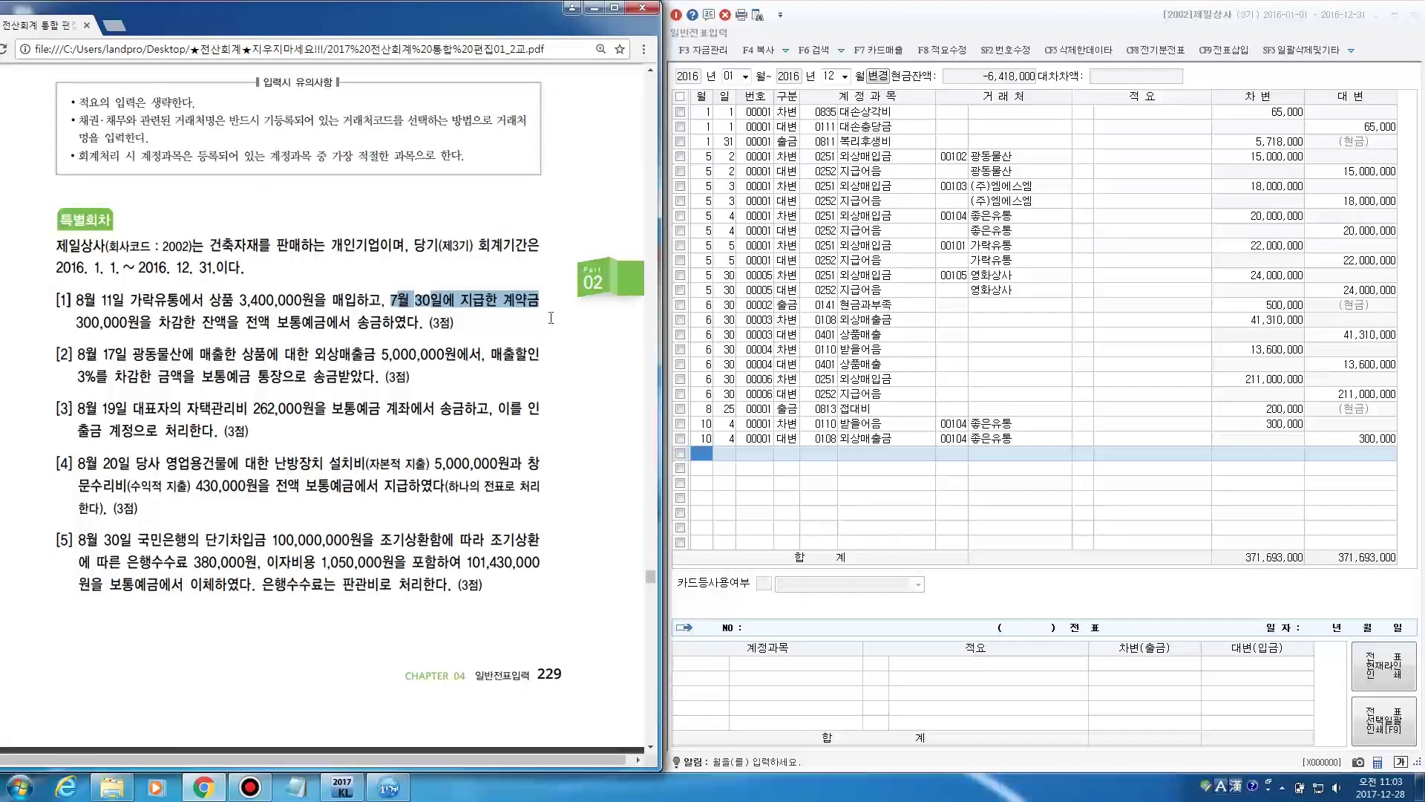
{"action": "left_click_drag", "start_coordinate": [76, 321], "coordinate": [380, 322]}
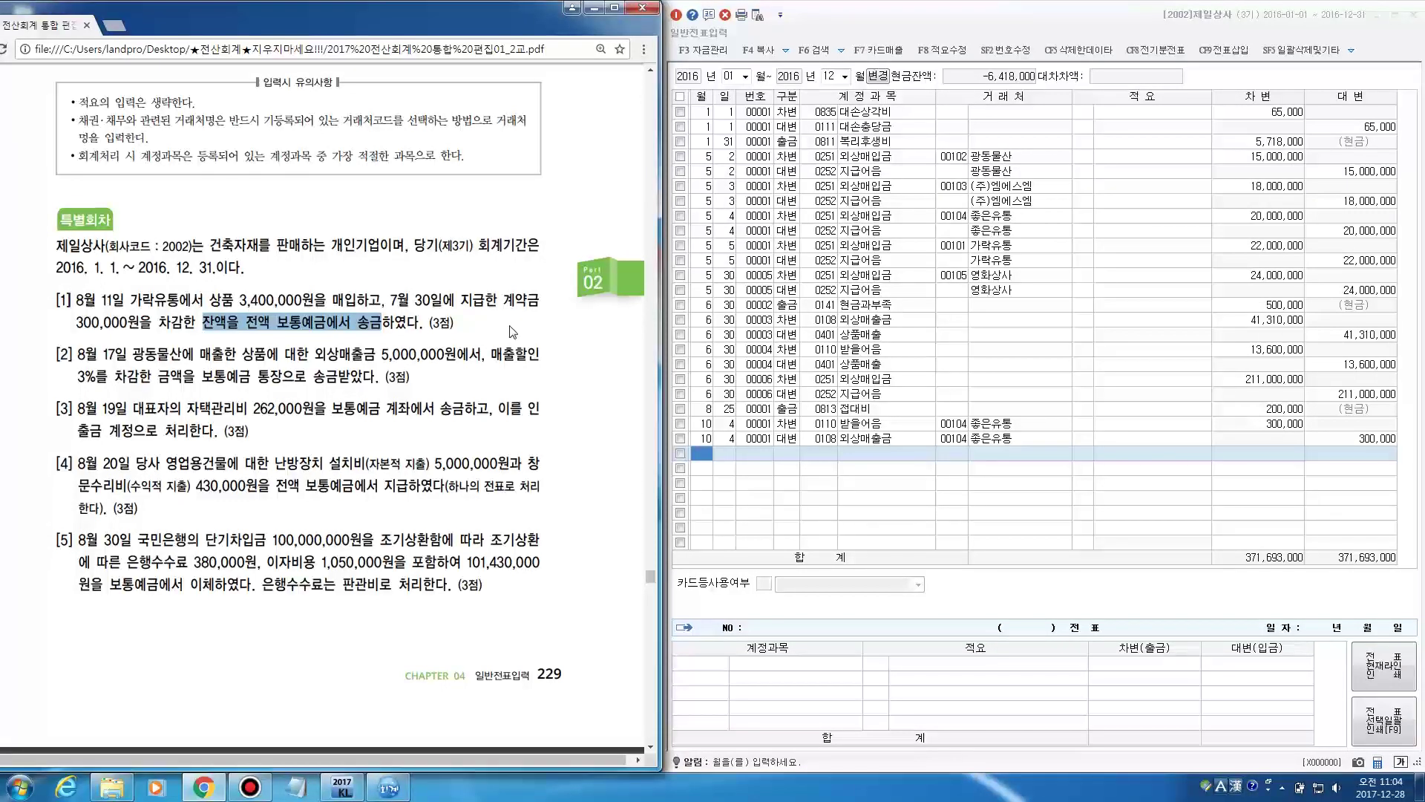
Start a voucher line in the first empty row, dated August 11, with the type 차변 (debit)
{"action": "left_click", "coordinate": [697, 459]}
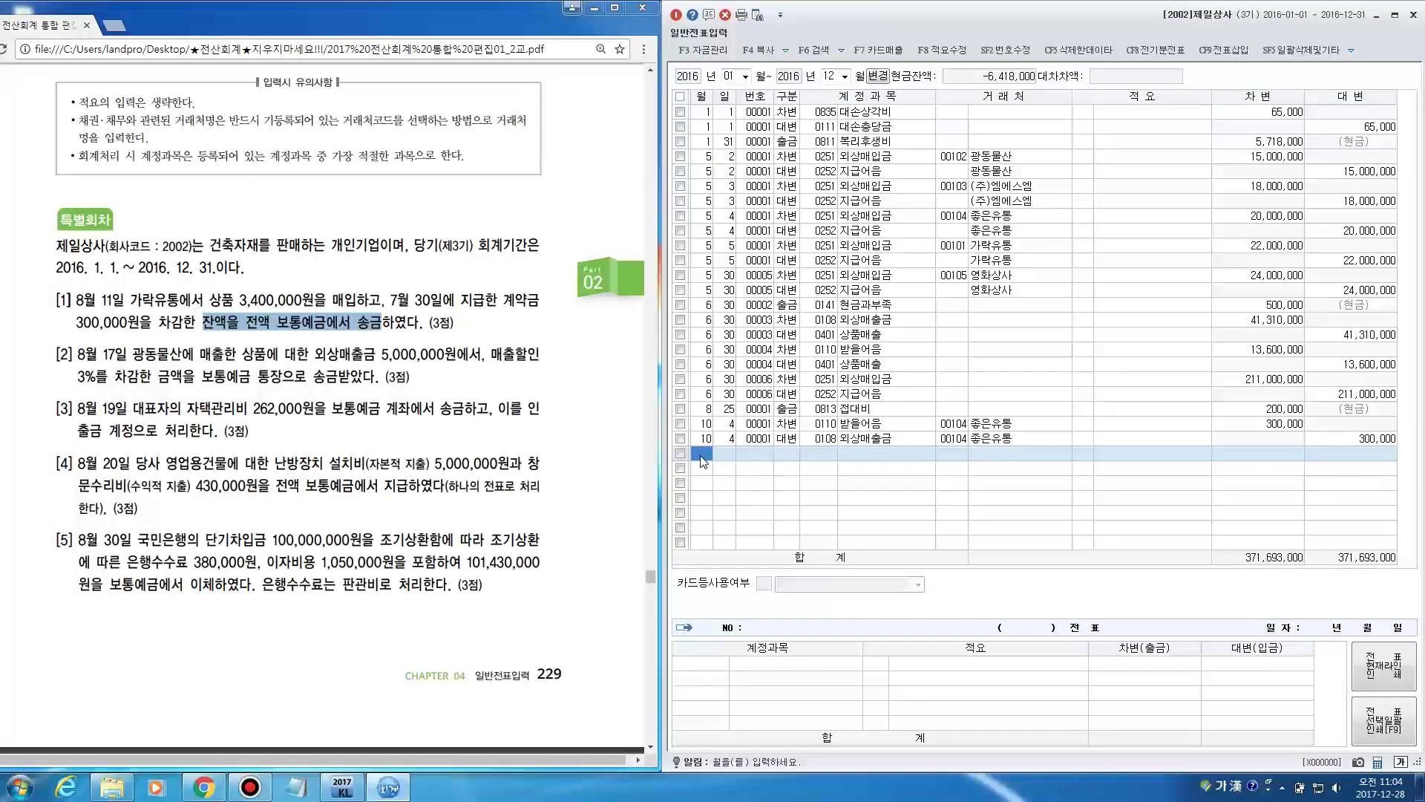
{"action": "type", "text": "8"}
{"action": "key", "text": "Return"}
{"action": "type", "text": "11"}
{"action": "key", "text": "Return"}
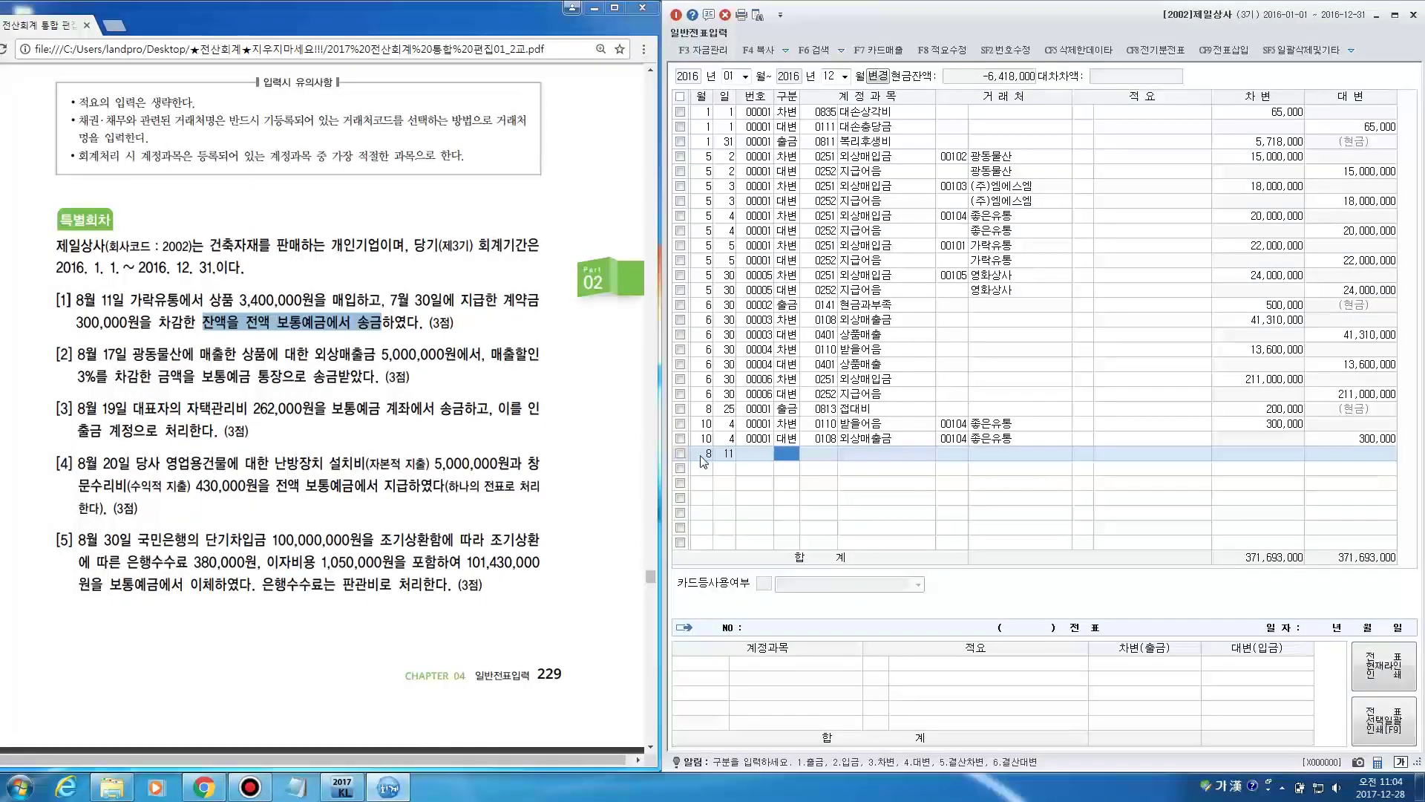
{"action": "type", "text": "3"}
{"action": "key", "text": "Return"}
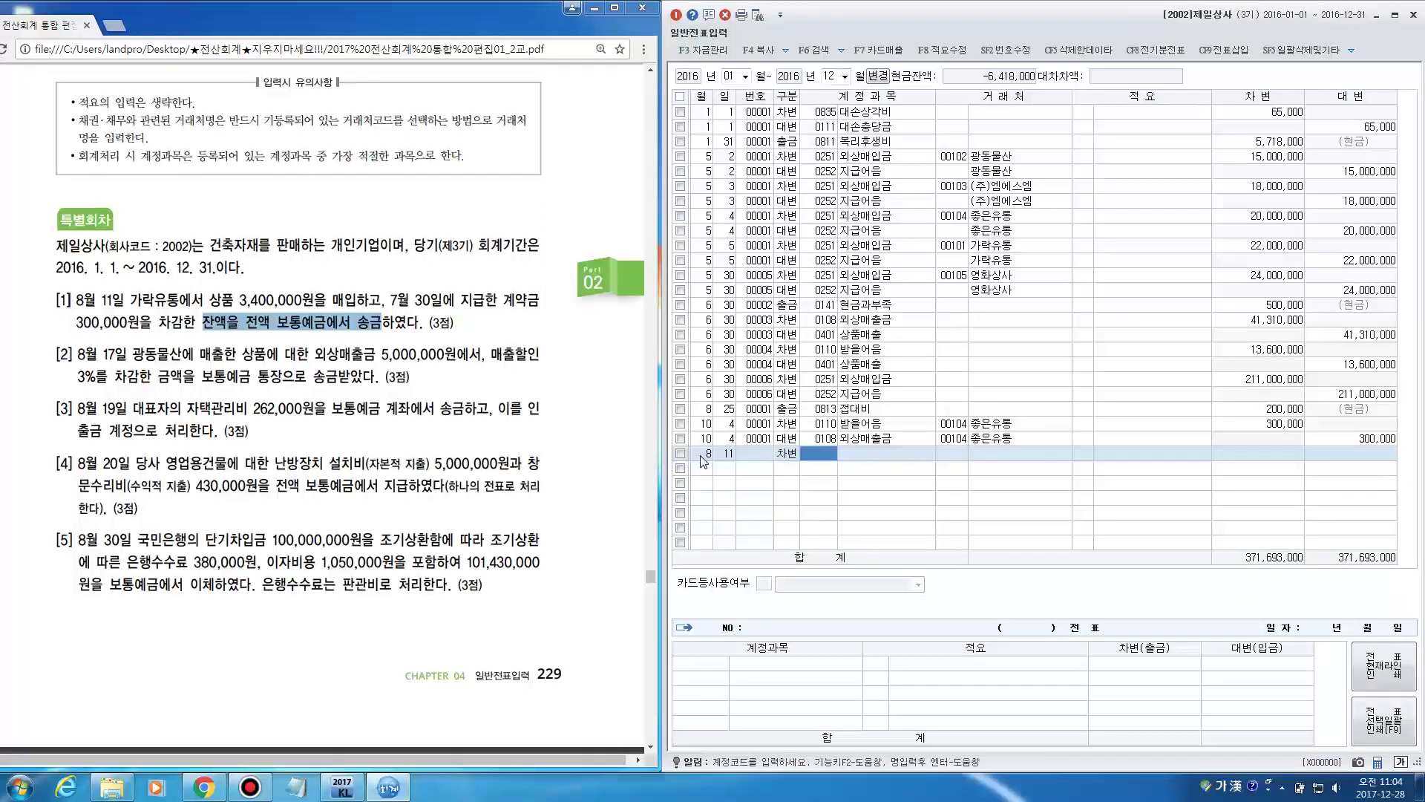
Assign account 0146 상품 to the August 11 debit line and record an amount of 3,400,000 without counterparty or description
{"action": "type", "text": "사"}
{"action": "key", "text": "Return"}
{"action": "type", "text": "상품"}
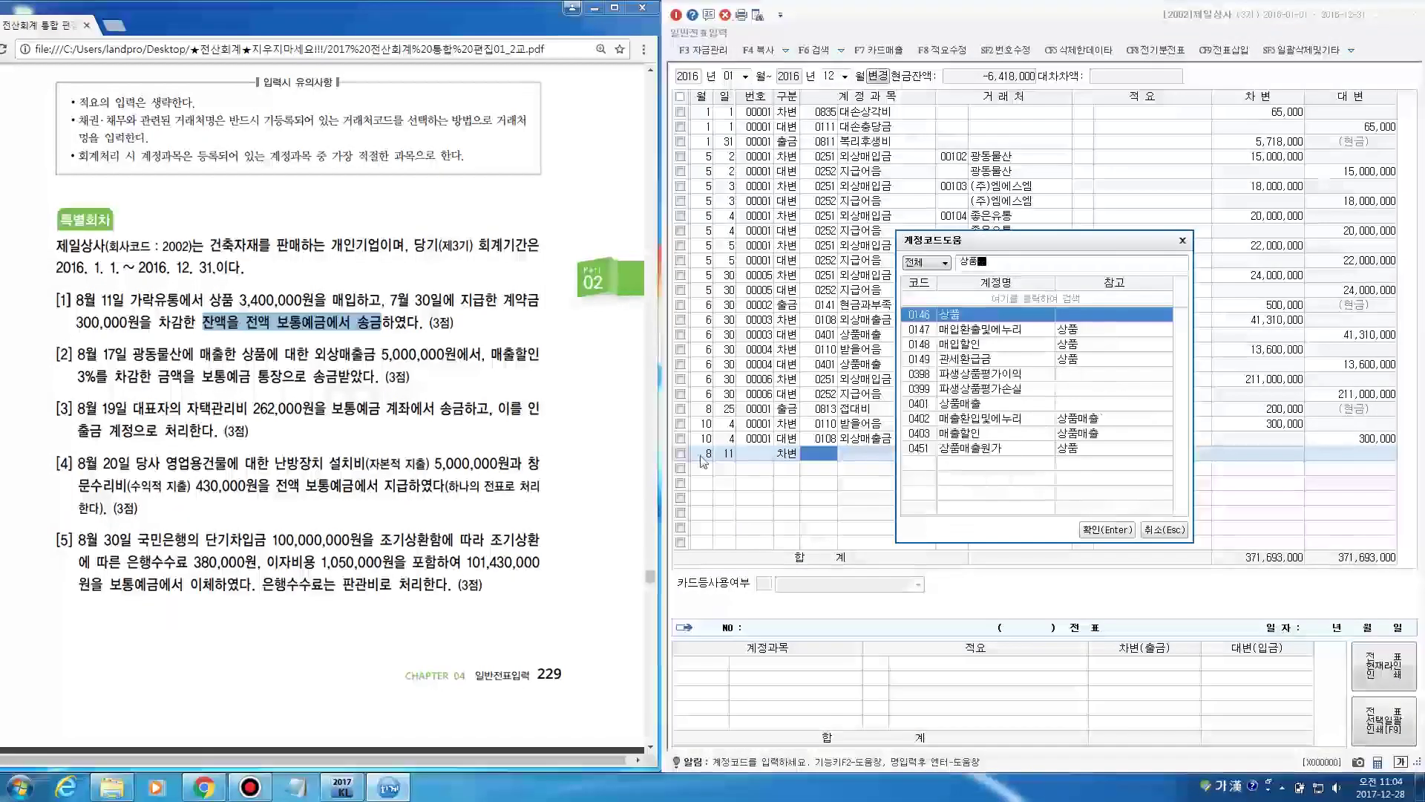
{"action": "key", "text": "Return"}
{"action": "key", "text": "Return"}
{"action": "key", "text": "Return"}
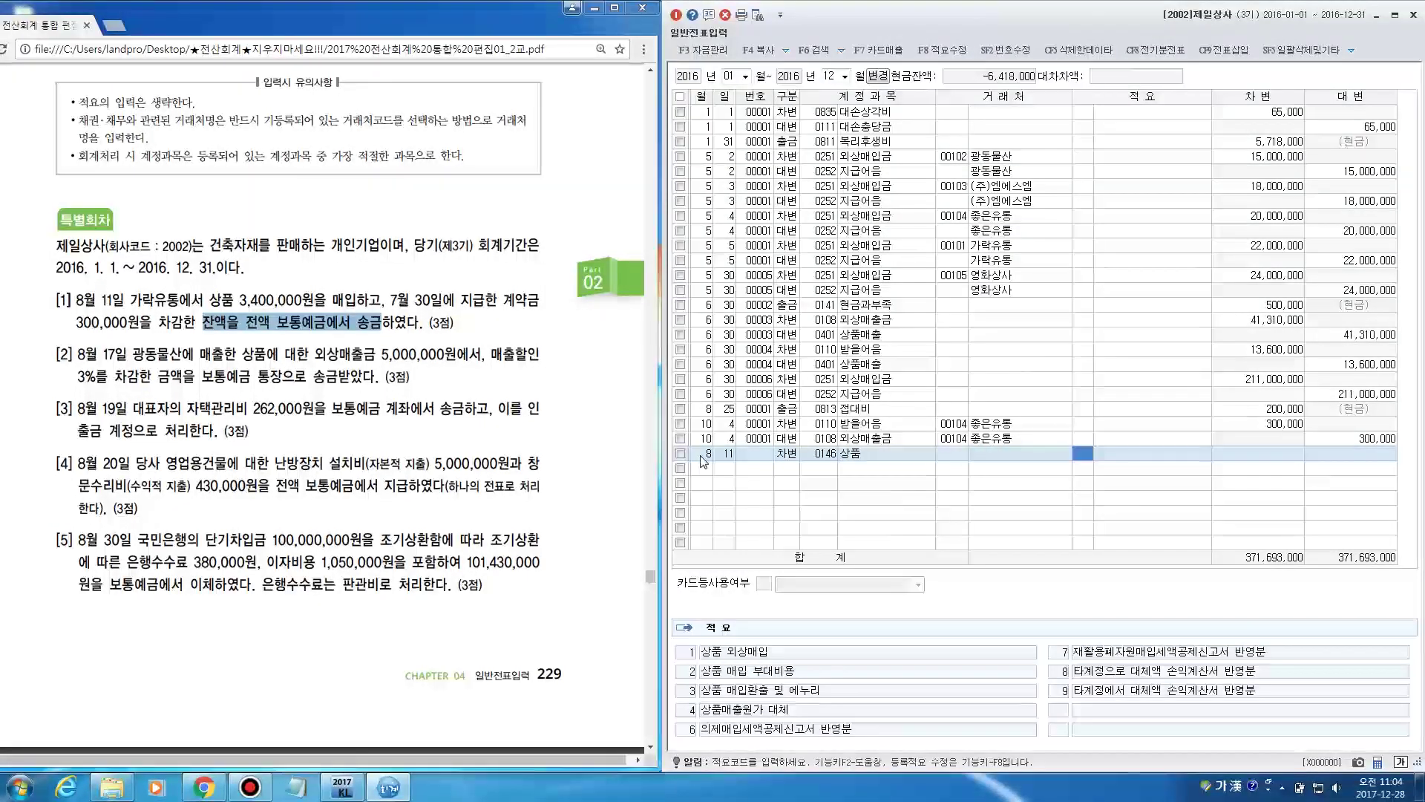
{"action": "type", "text": "3,400,000"}
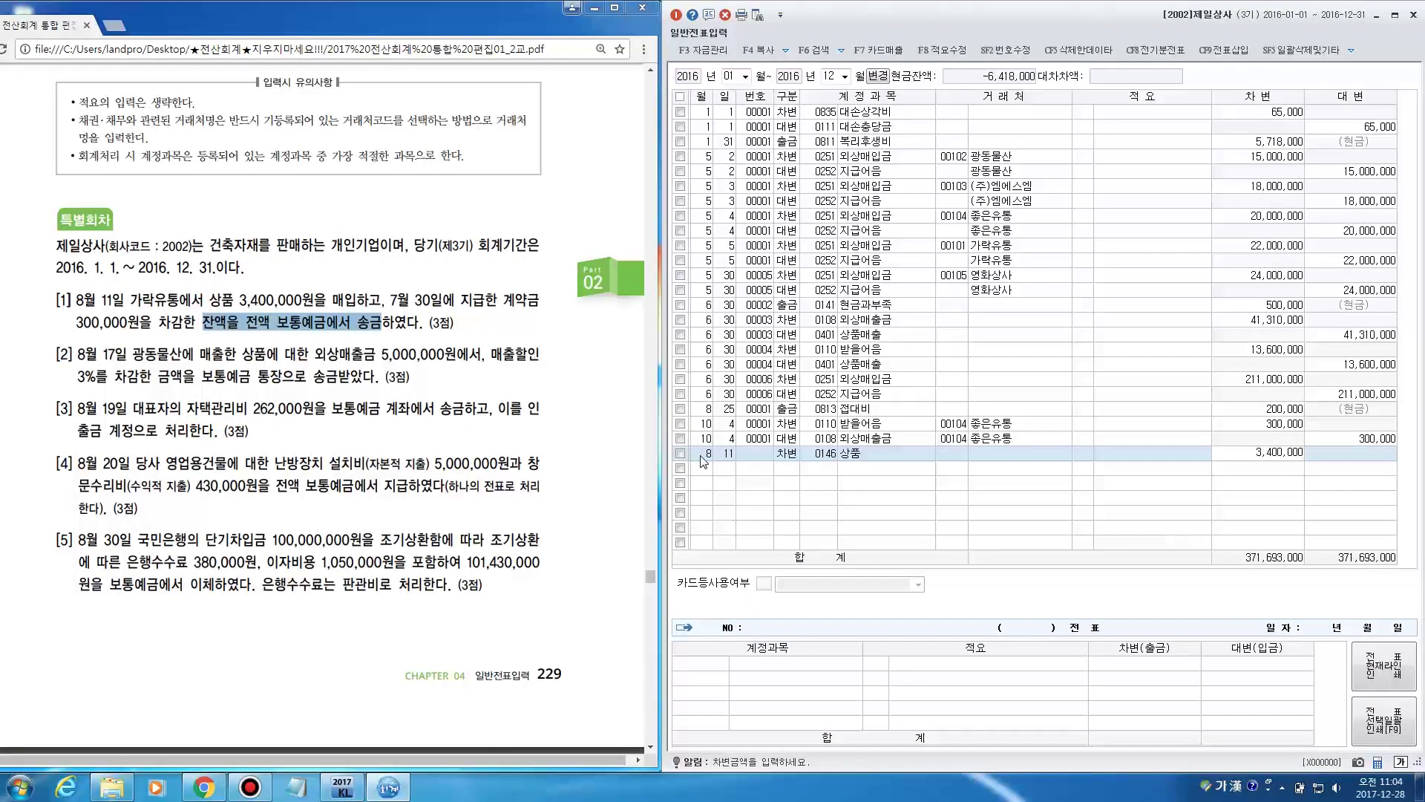
{"action": "key", "text": "Return"}
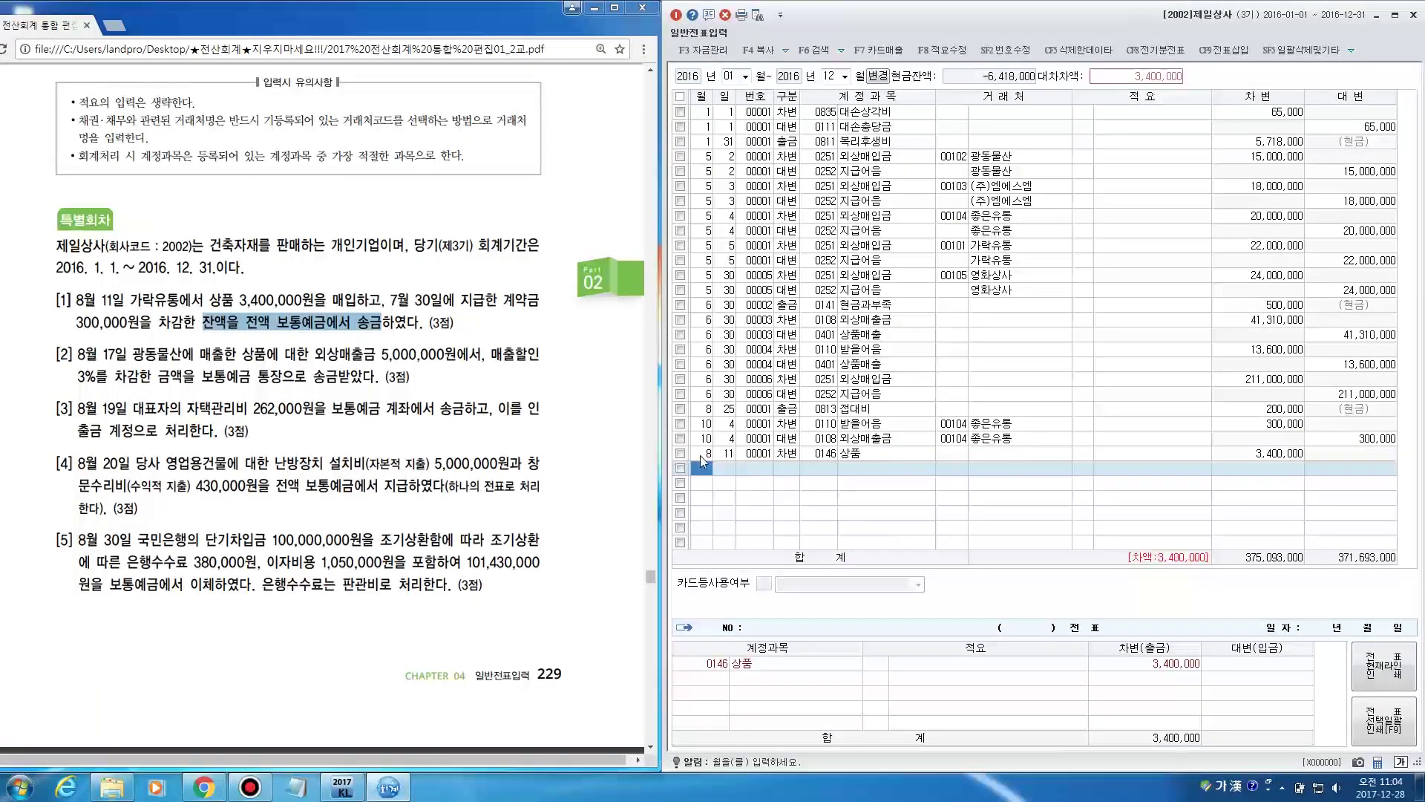
Add a second August 11 line of type 대변 (credit) with account 0131 선급금
{"action": "key", "text": "Return"}
{"action": "key", "text": "Return"}
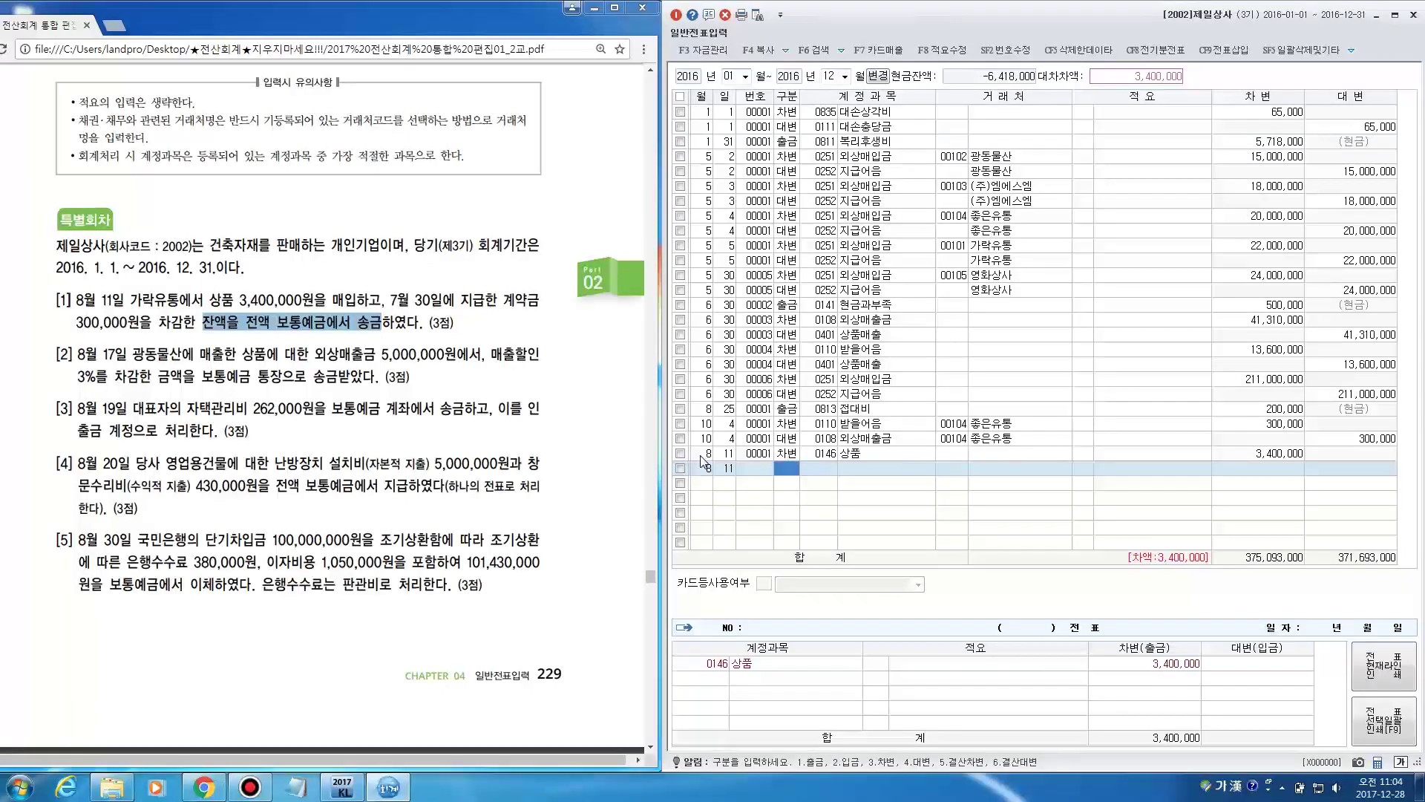
{"action": "type", "text": "4"}
{"action": "key", "text": "Return"}
{"action": "key", "text": "F2"}
{"action": "type", "text": "선급금"}
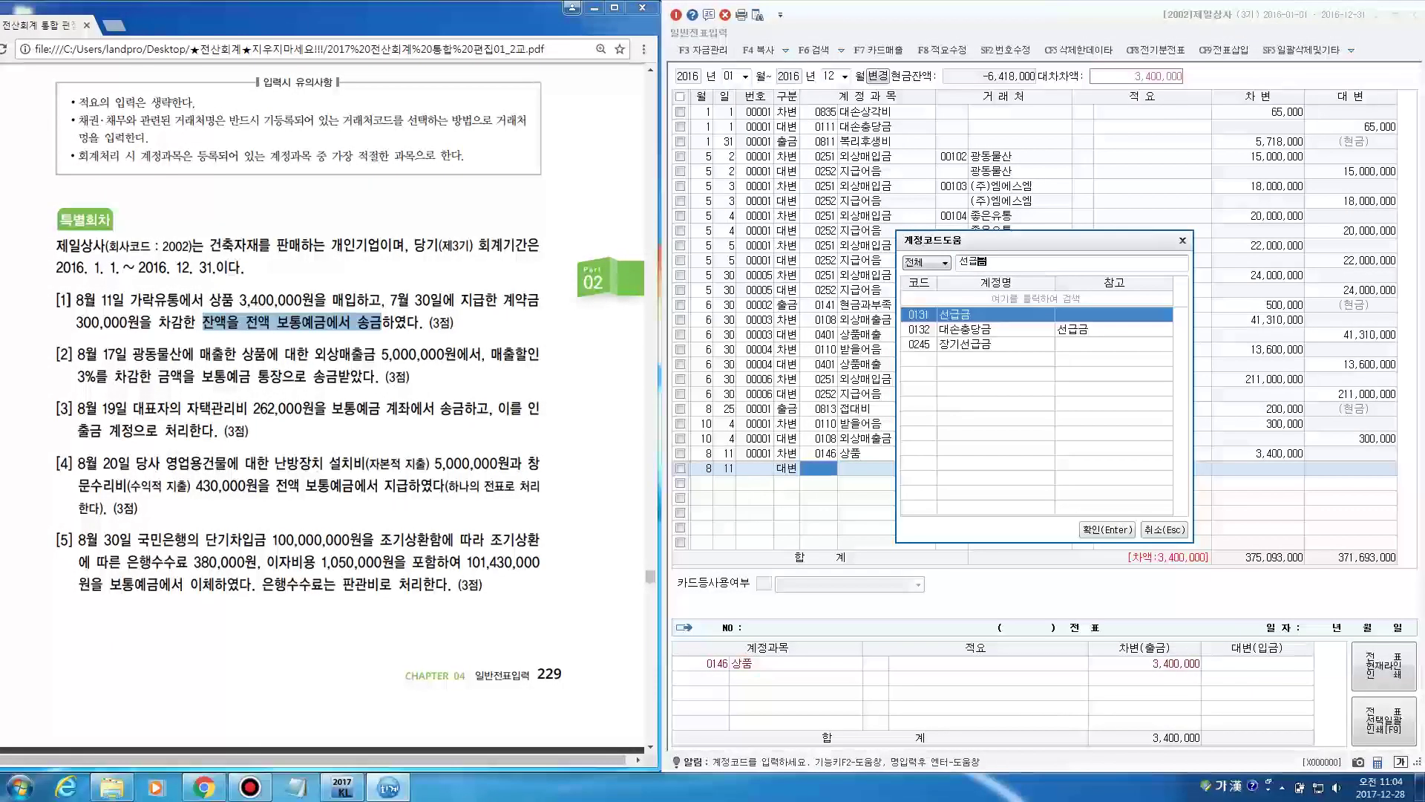
{"action": "key", "text": "Return"}
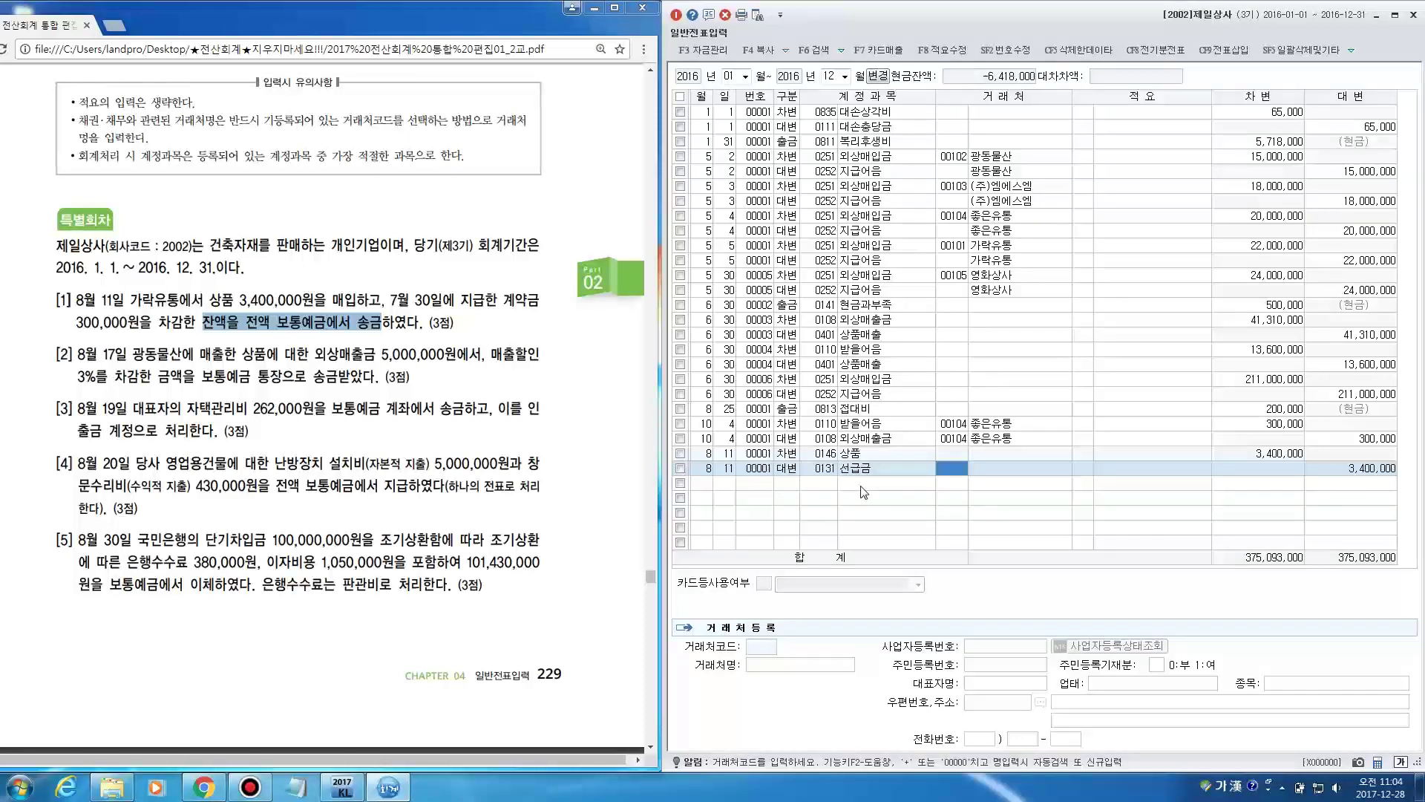
Assign 00101 가락유통 as the counterparty of the August 11 선급금 credit line
{"action": "left_click", "coordinate": [955, 474]}
{"action": "key", "text": "F2"}
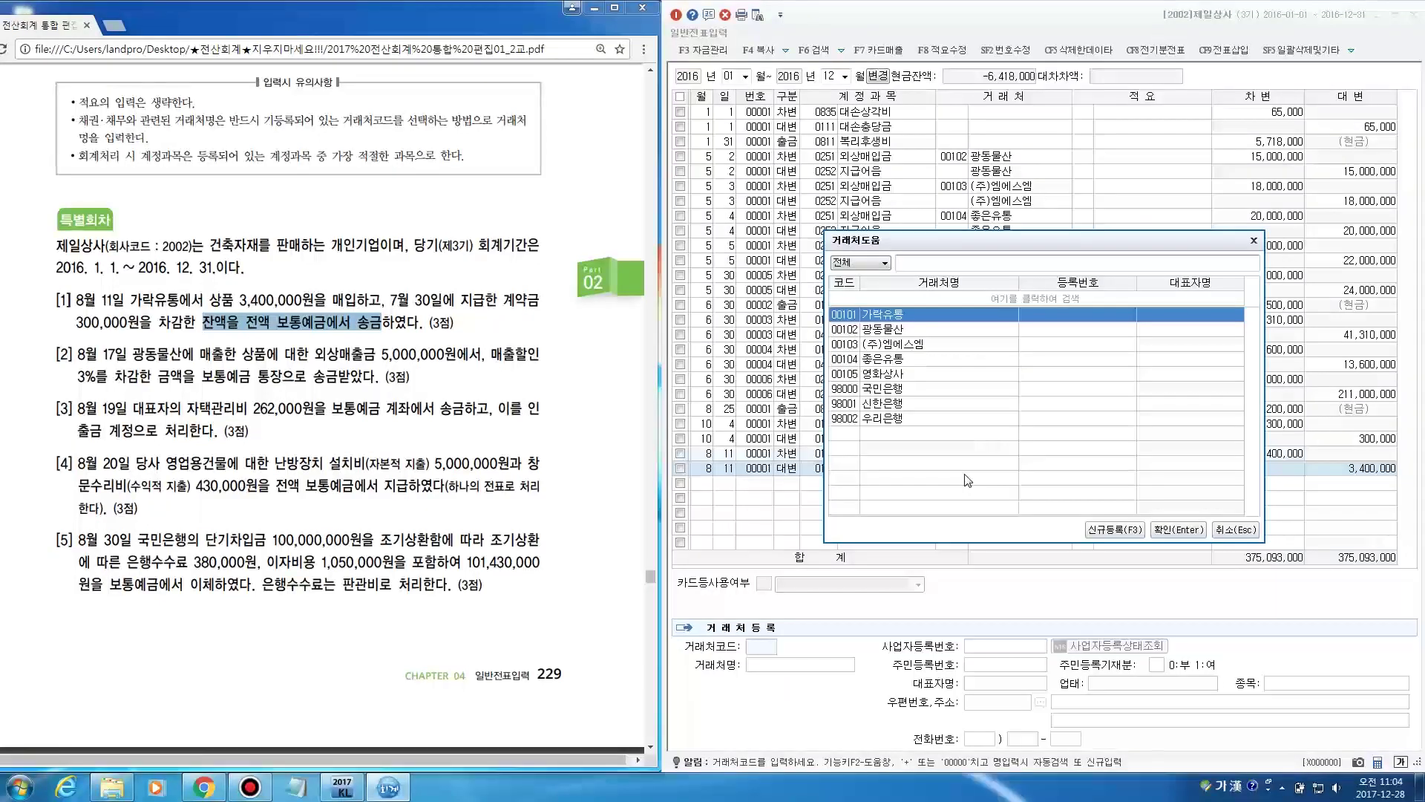
{"action": "type", "text": "가락"}
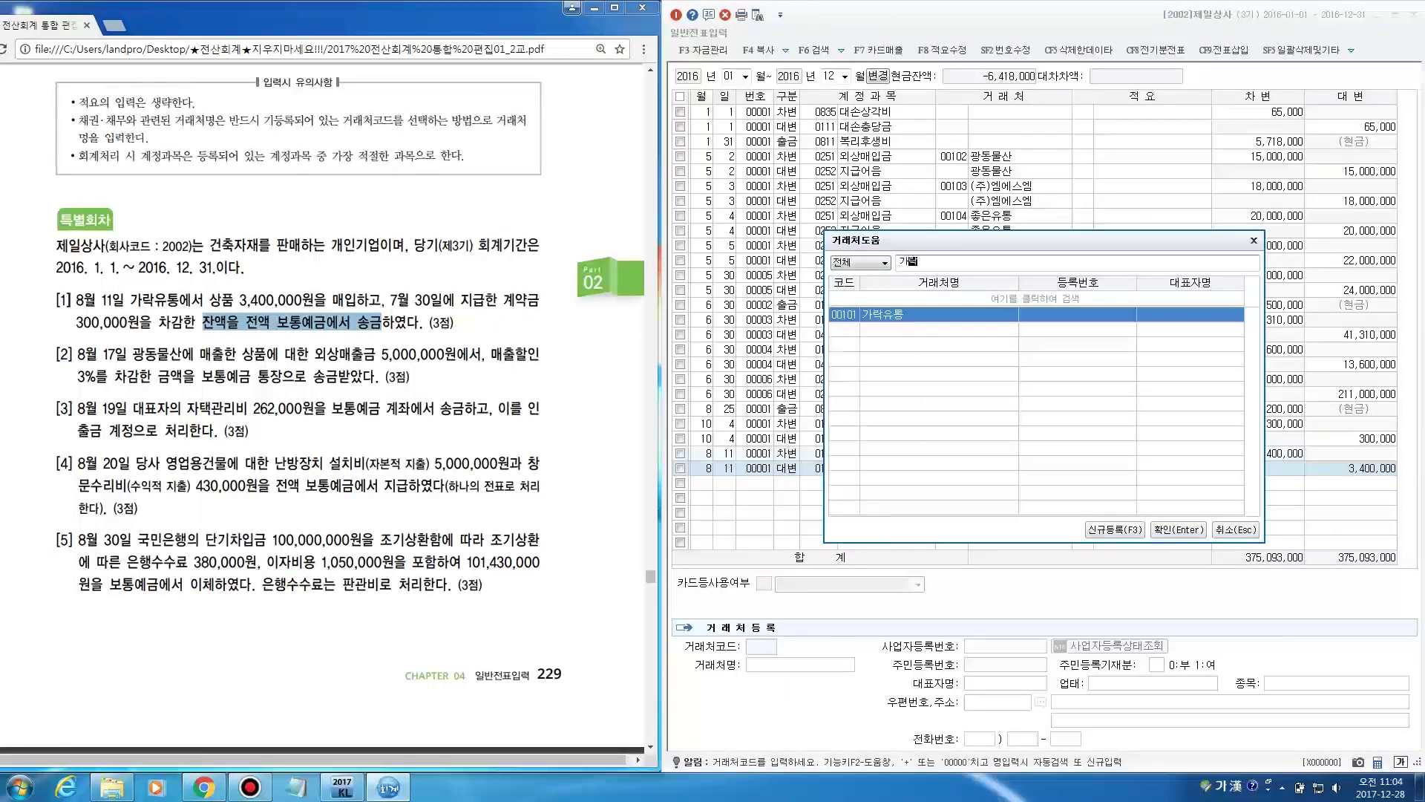
{"action": "key", "text": "Return"}
{"action": "key", "text": "Return"}
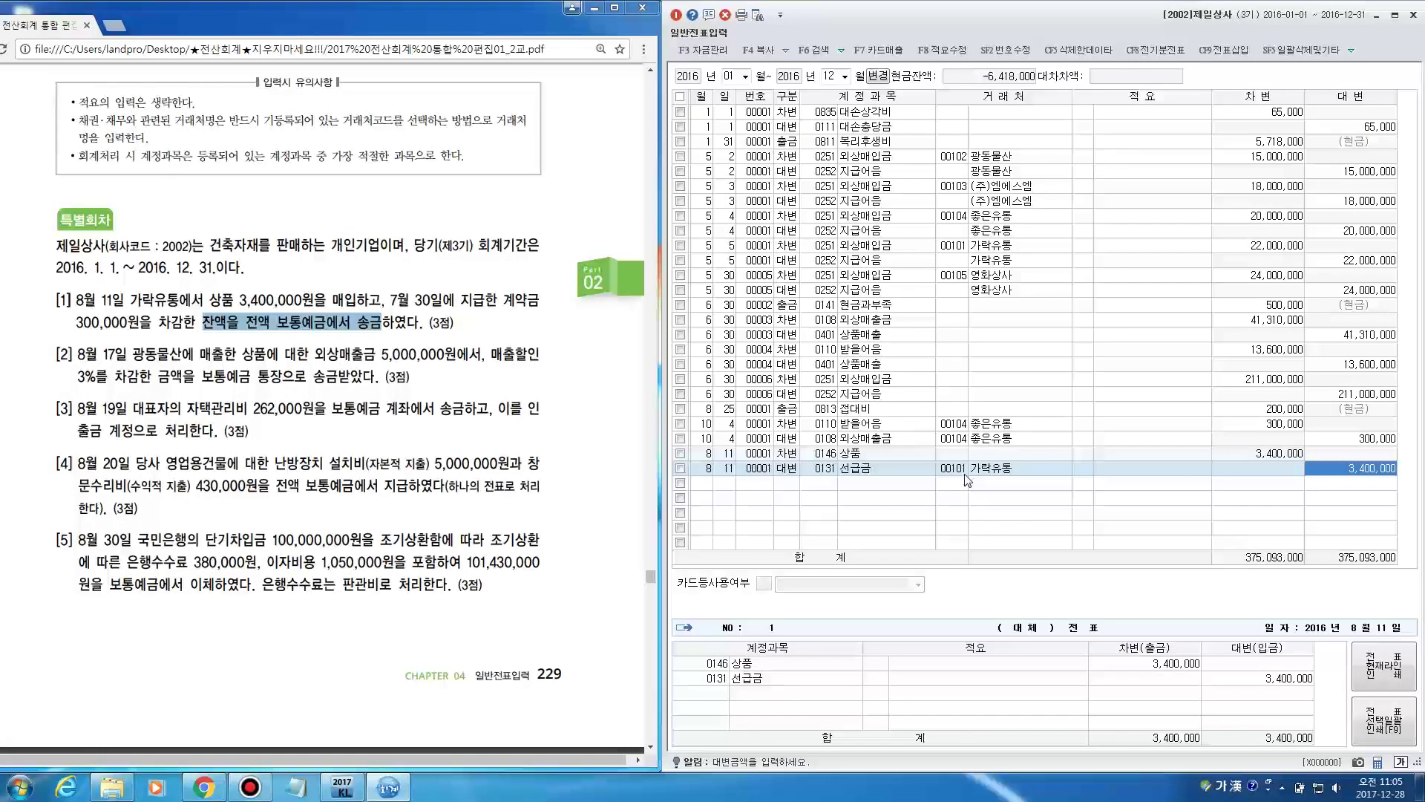
Set the credit amount of the August 11 선급금 line to 300,000, leaving its description blank
{"action": "left_click", "coordinate": [958, 469]}
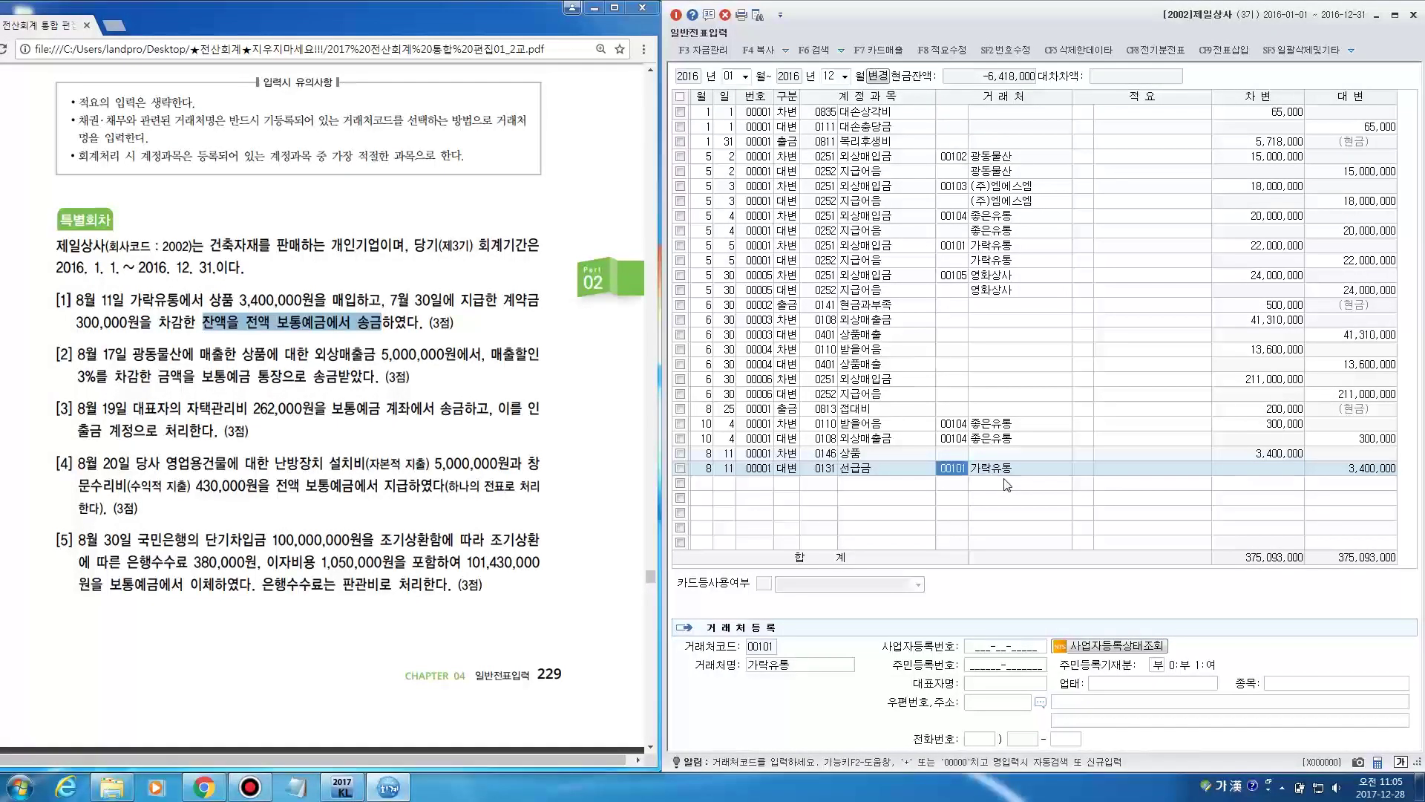
{"action": "key", "text": "Return"}
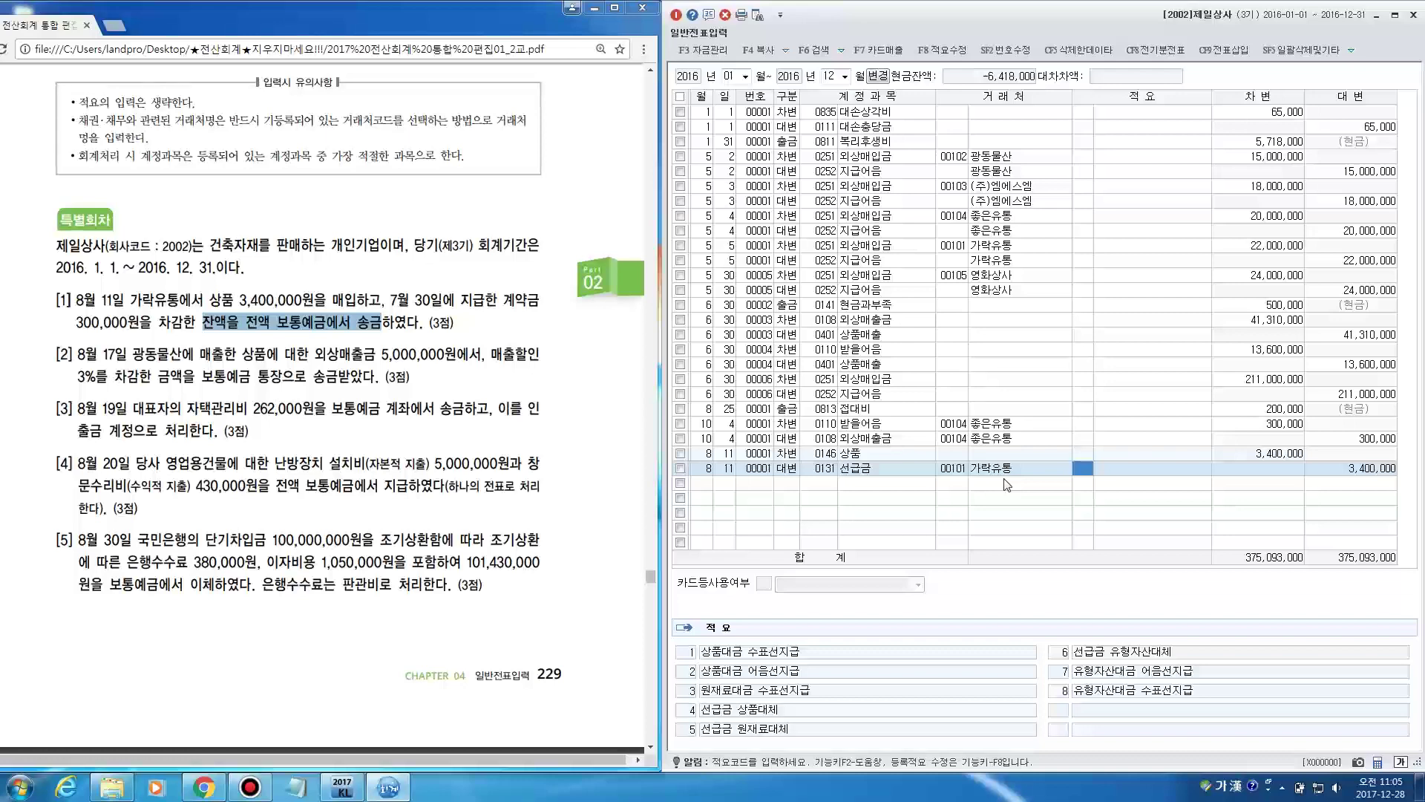
{"action": "key", "text": "Return"}
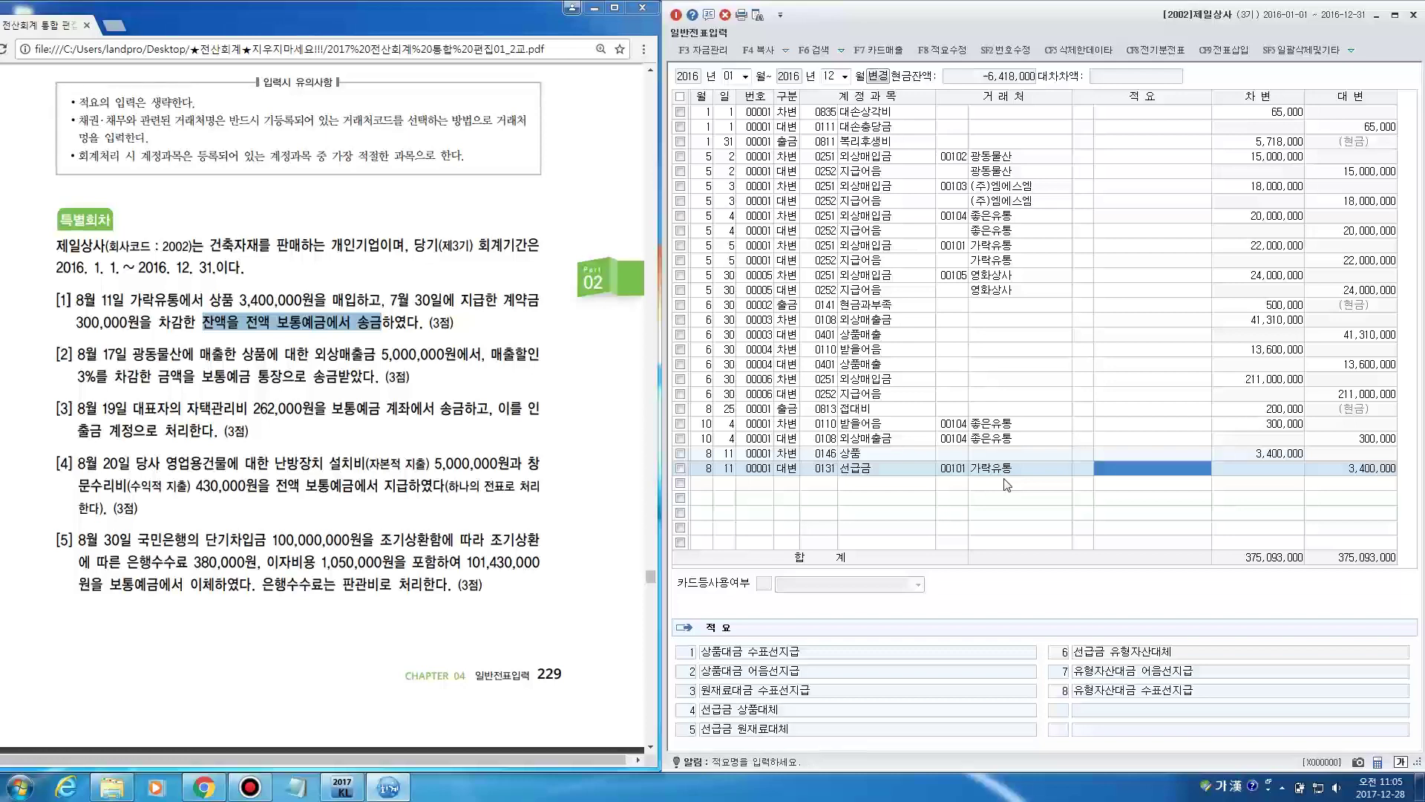
{"action": "key", "text": "Return"}
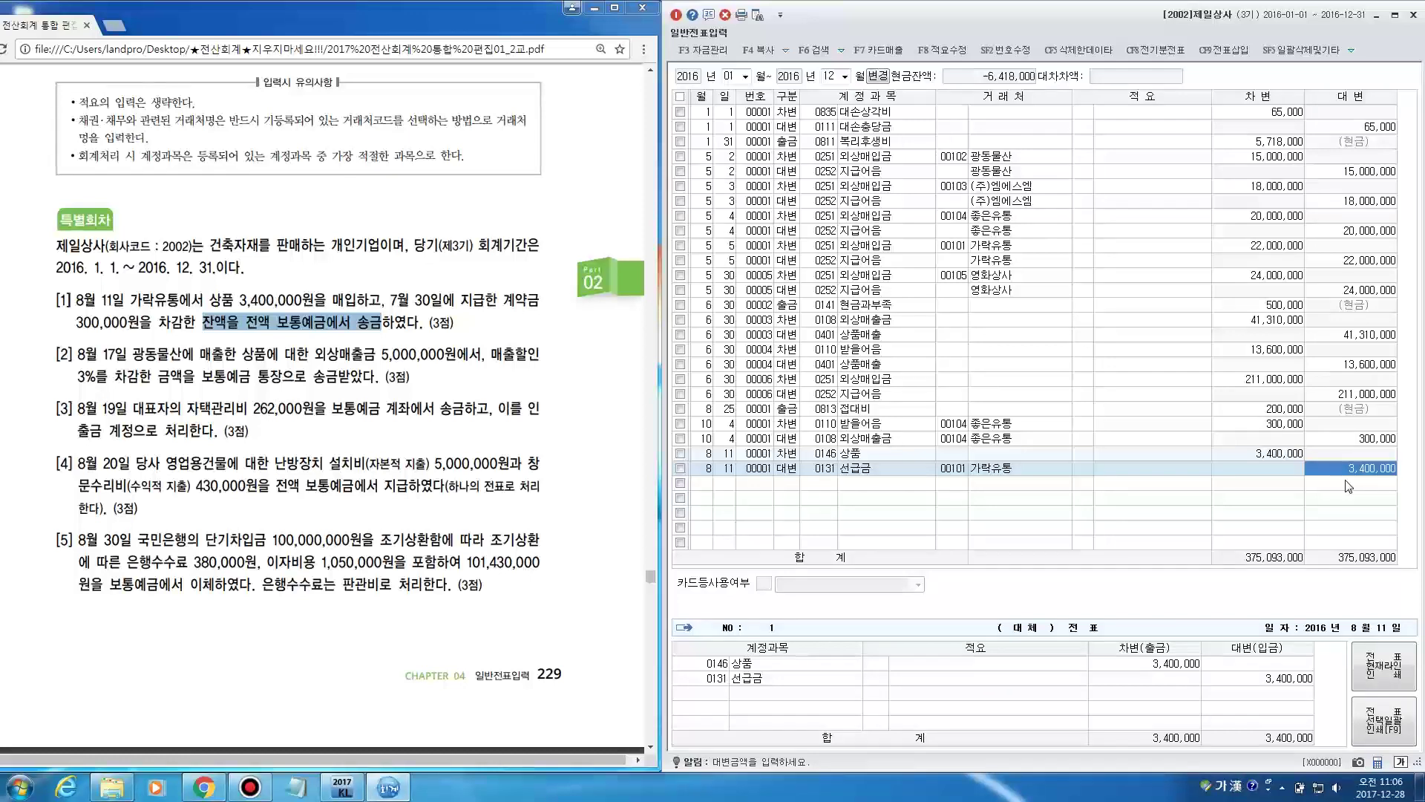
{"action": "type", "text": "300000"}
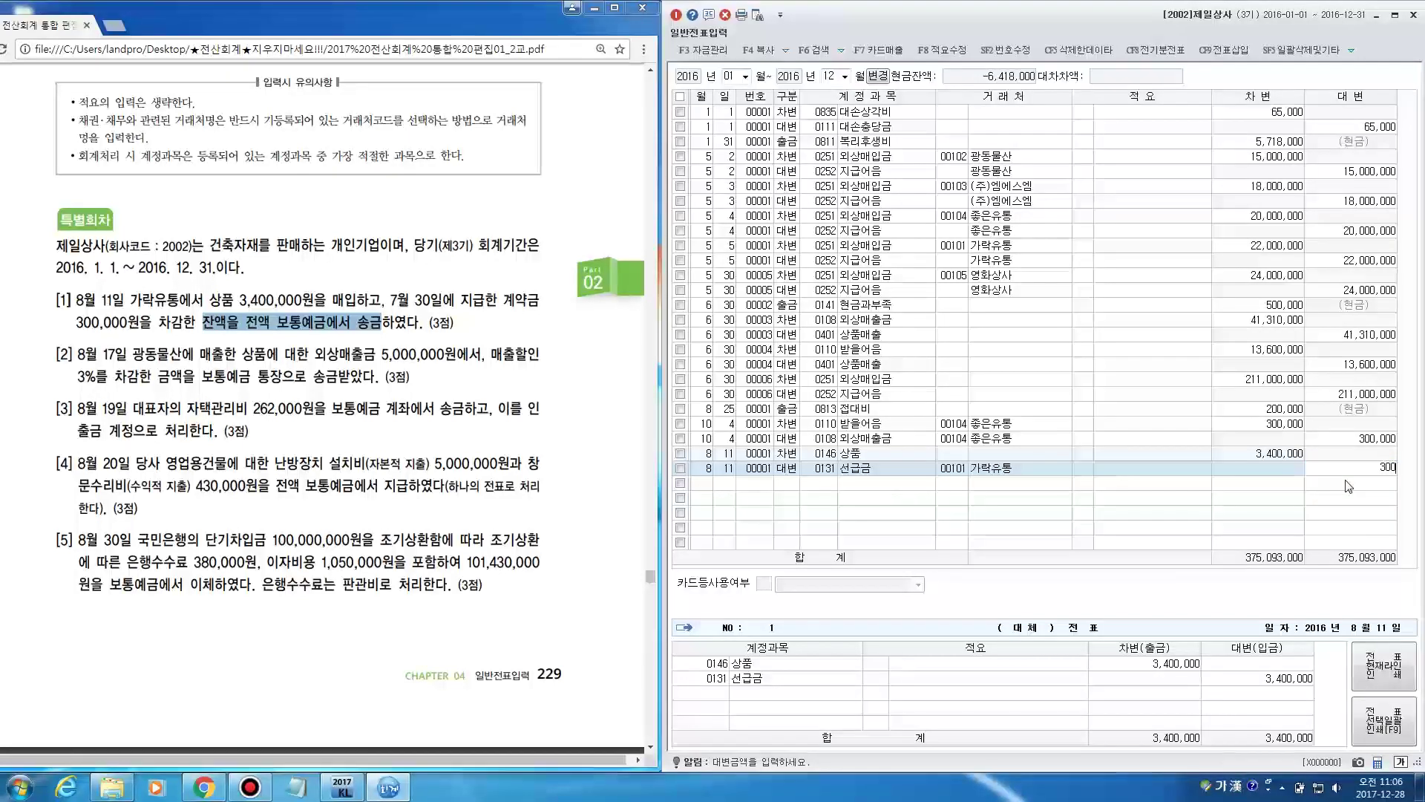
{"action": "key", "text": "Return"}
Add an August 11 credit line for 0103 보통예금 with the remaining 3,100,000, without counterparty or description
{"action": "type", "text": "11"}
{"action": "key", "text": "Return"}
{"action": "type", "text": "4"}
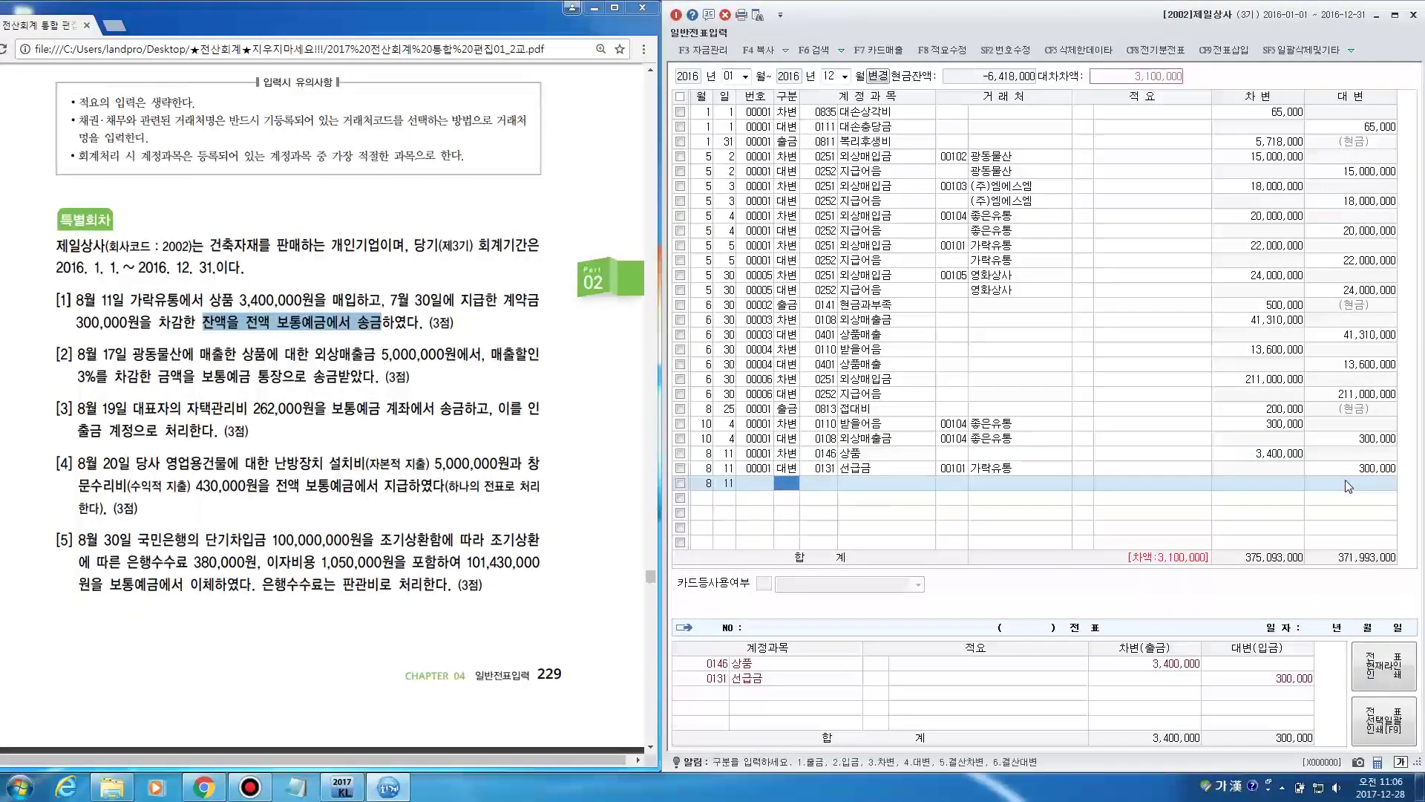
{"action": "key", "text": "Return"}
{"action": "type", "text": "보통"}
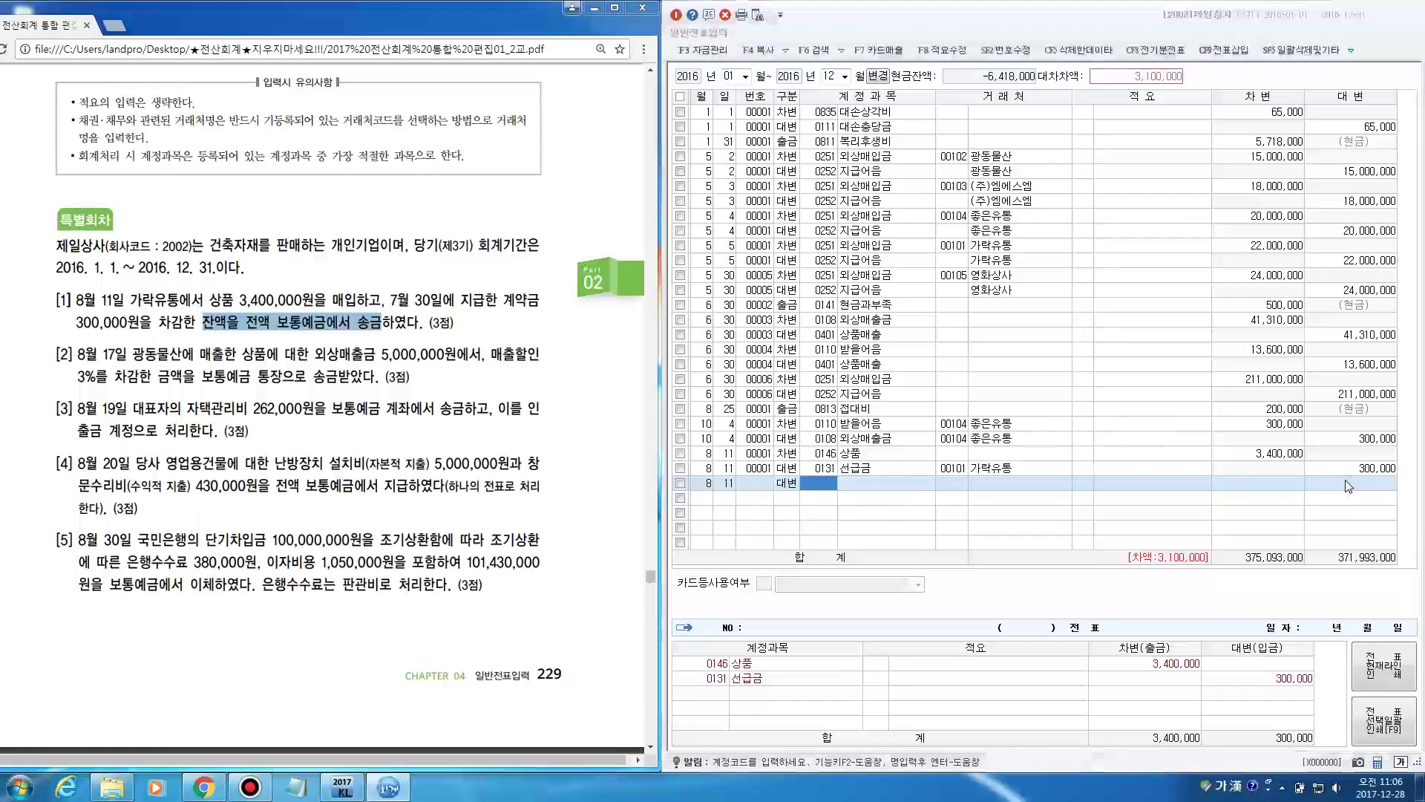
{"action": "key", "text": "Return"}
{"action": "key", "text": "Return"}
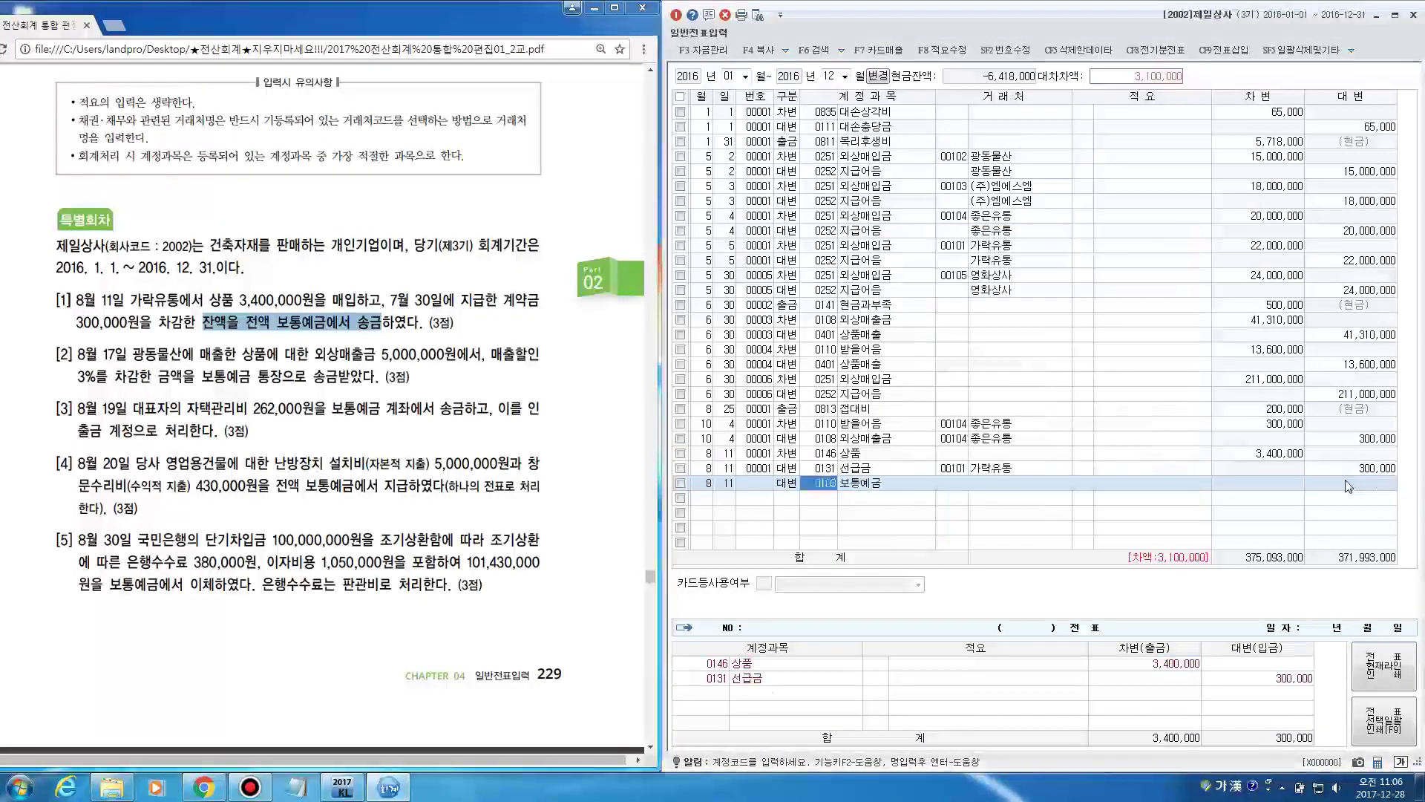
{"action": "key", "text": "Return"}
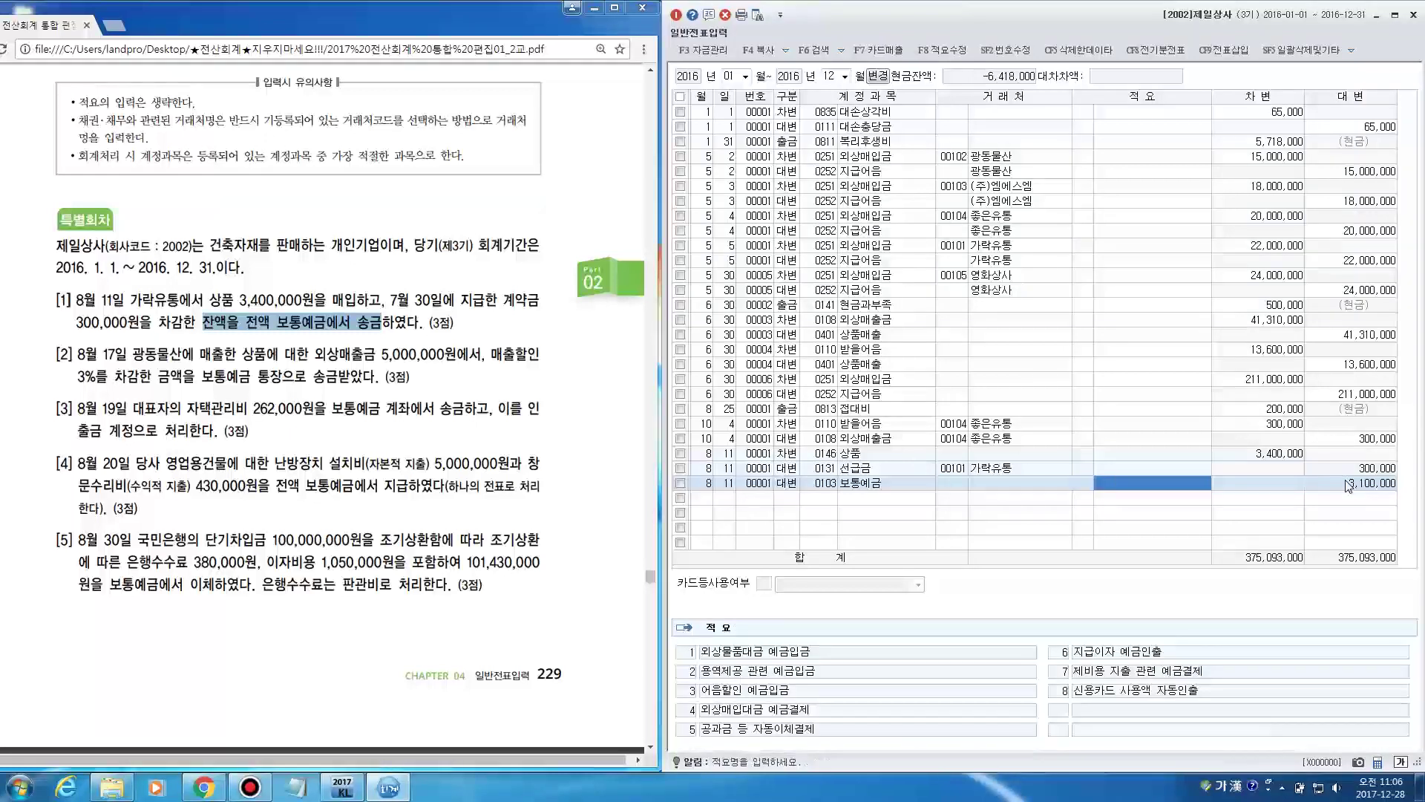
{"action": "key", "text": "Return"}
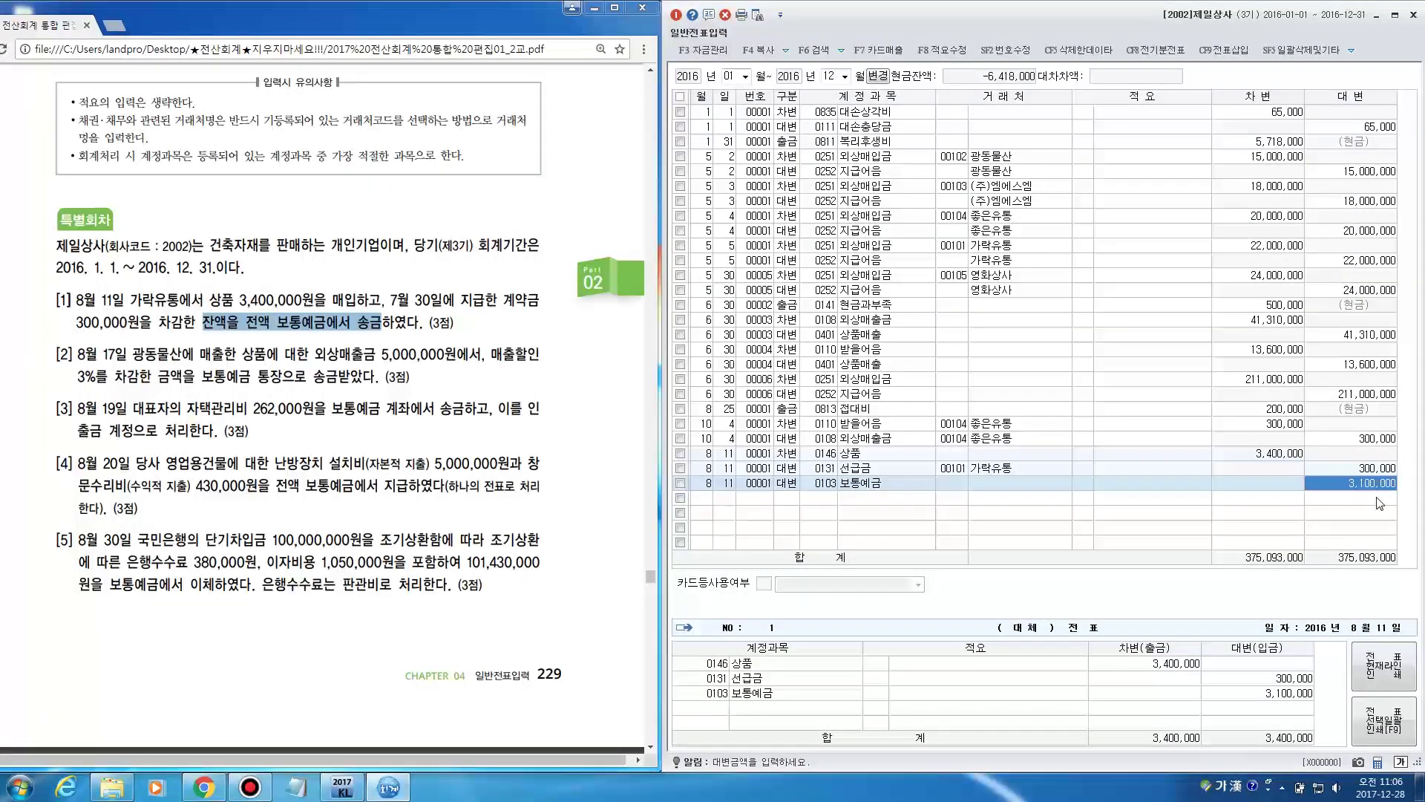
{"action": "key", "text": "Return"}
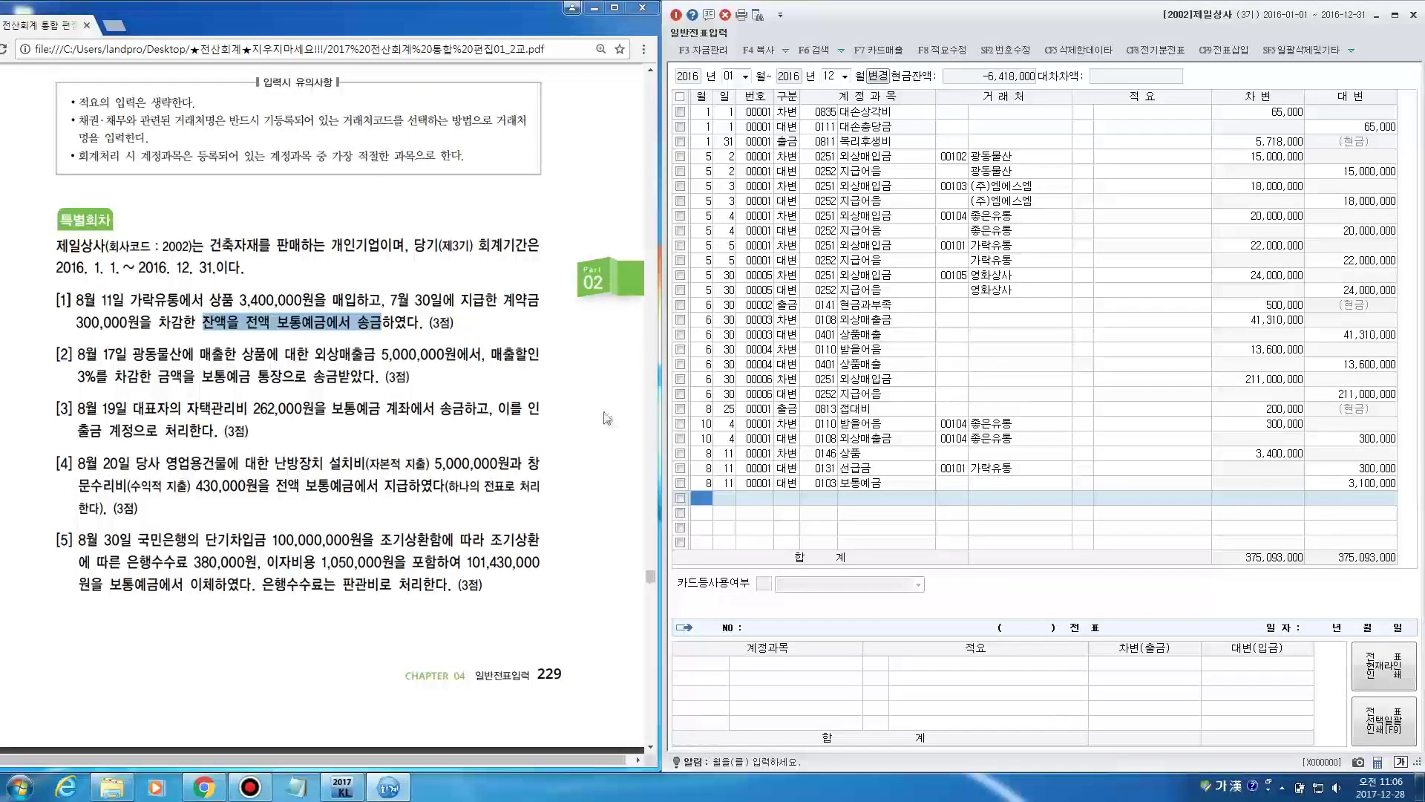
Examine problem [2] in the PDF for the counterparty, receivable amount, sales discount rate and how the money is received
{"action": "left_click", "coordinate": [471, 368]}
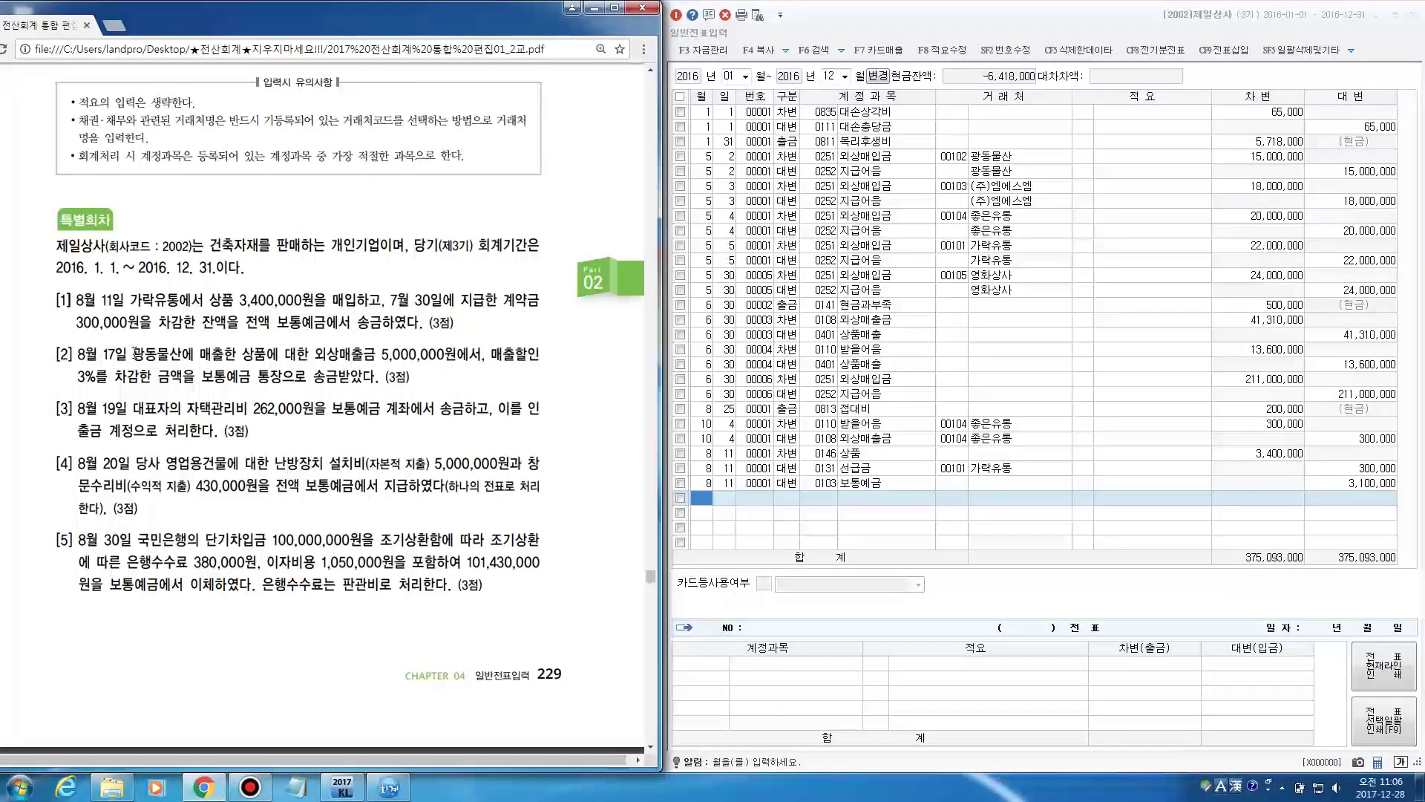
{"action": "left_click_drag", "start_coordinate": [134, 354], "coordinate": [541, 354]}
{"action": "left_click_drag", "start_coordinate": [77, 376], "coordinate": [338, 377]}
{"action": "left_click", "coordinate": [206, 376]}
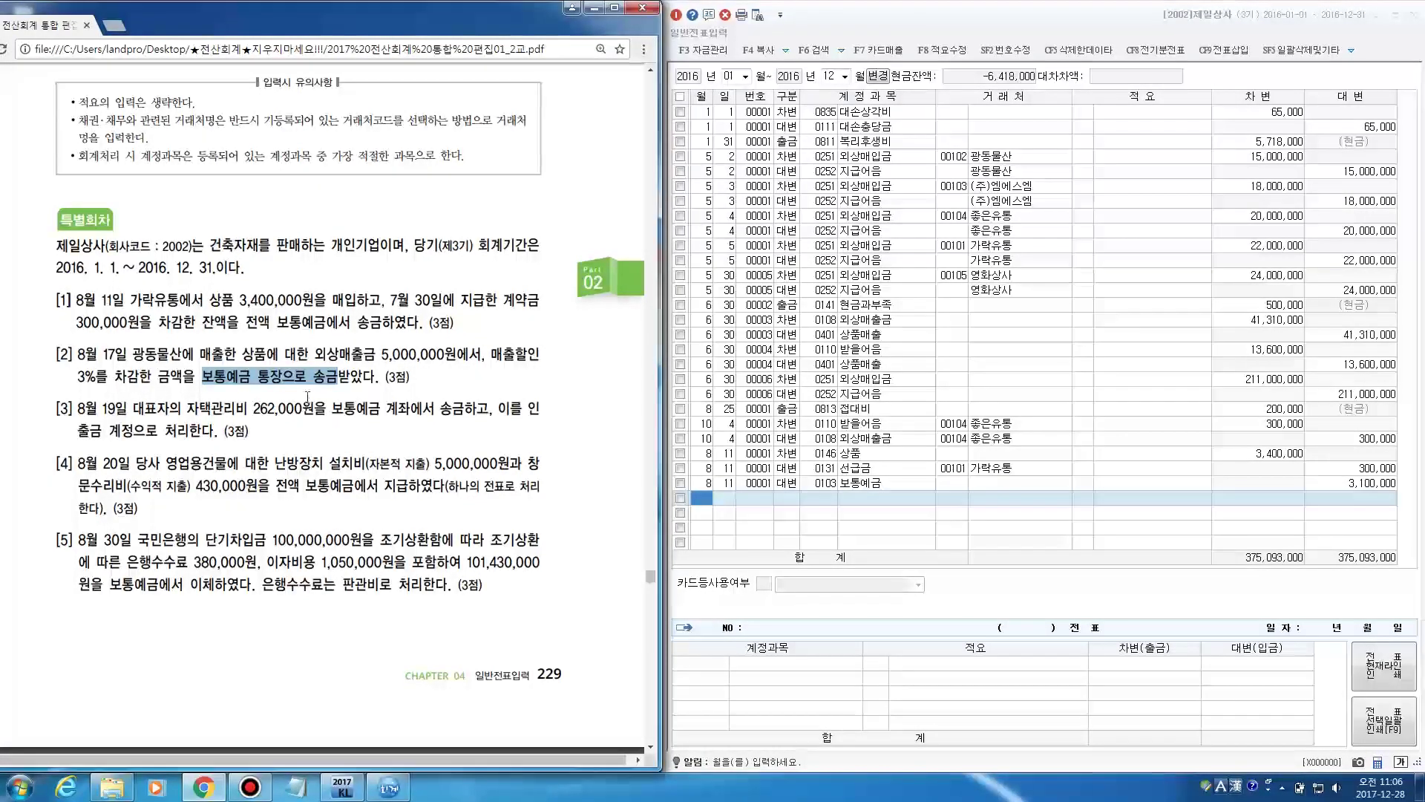
{"action": "left_click_drag", "start_coordinate": [315, 354], "coordinate": [458, 370]}
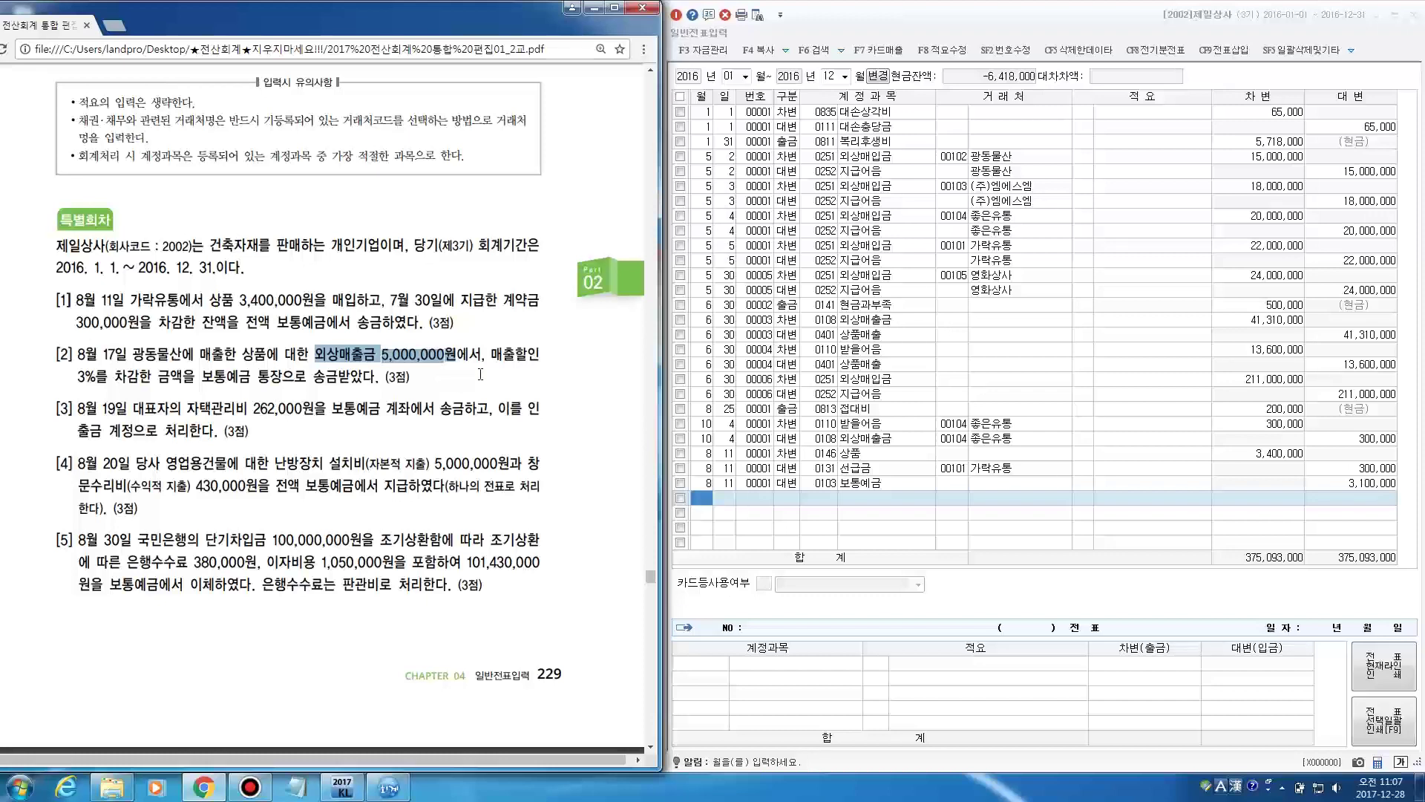
{"action": "left_click_drag", "start_coordinate": [484, 355], "coordinate": [541, 357]}
{"action": "left_click_drag", "start_coordinate": [78, 377], "coordinate": [176, 381]}
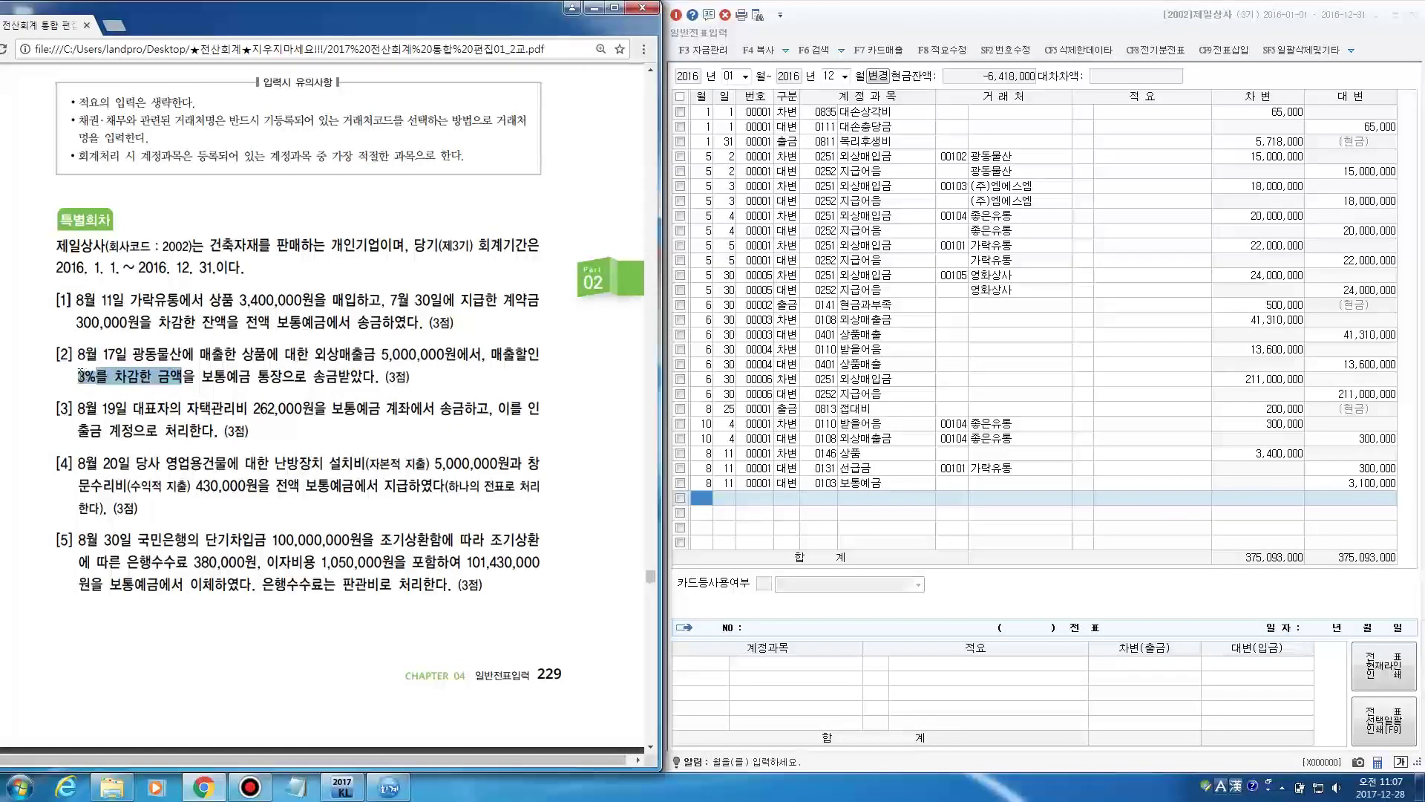
{"action": "left_click_drag", "start_coordinate": [109, 377], "coordinate": [376, 378]}
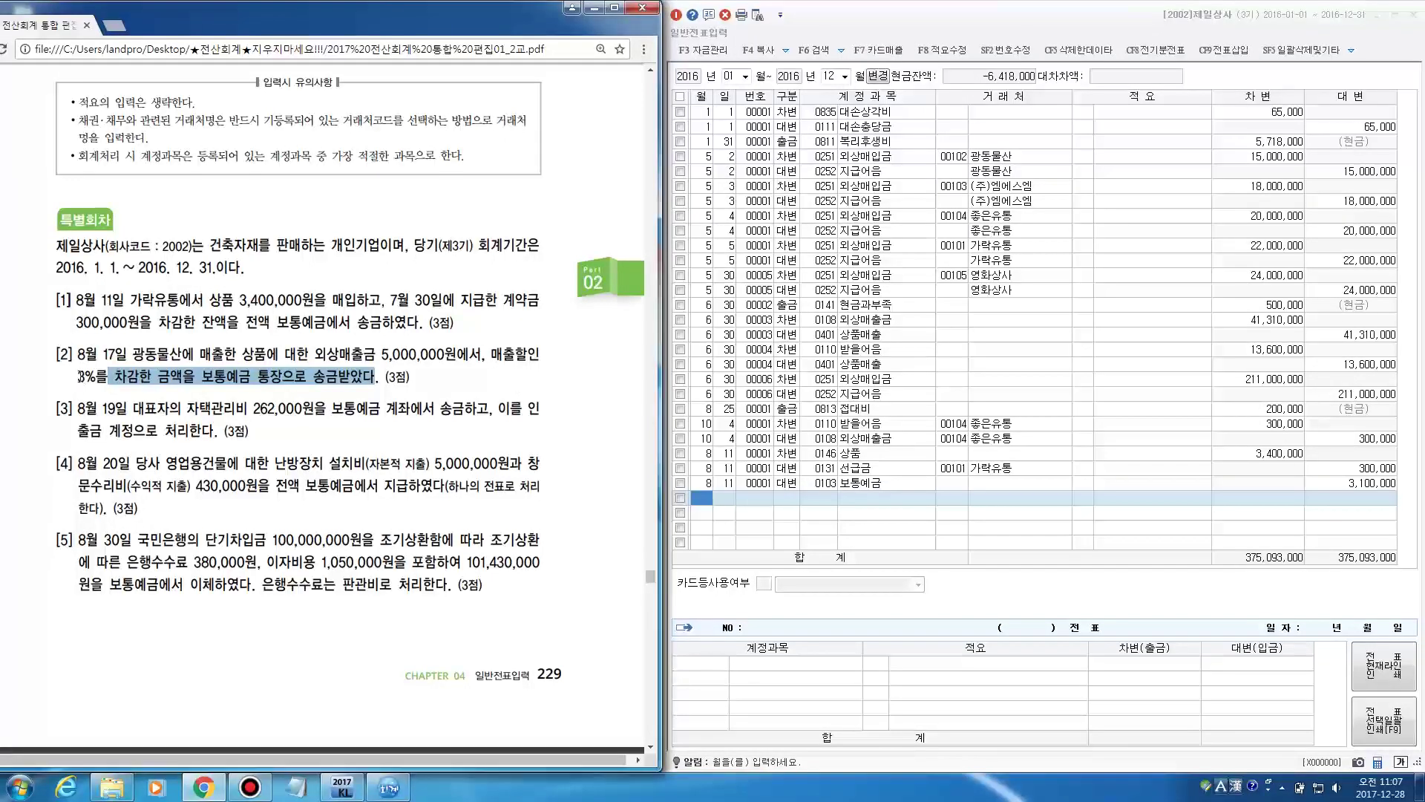
{"action": "left_click_drag", "start_coordinate": [78, 378], "coordinate": [96, 378]}
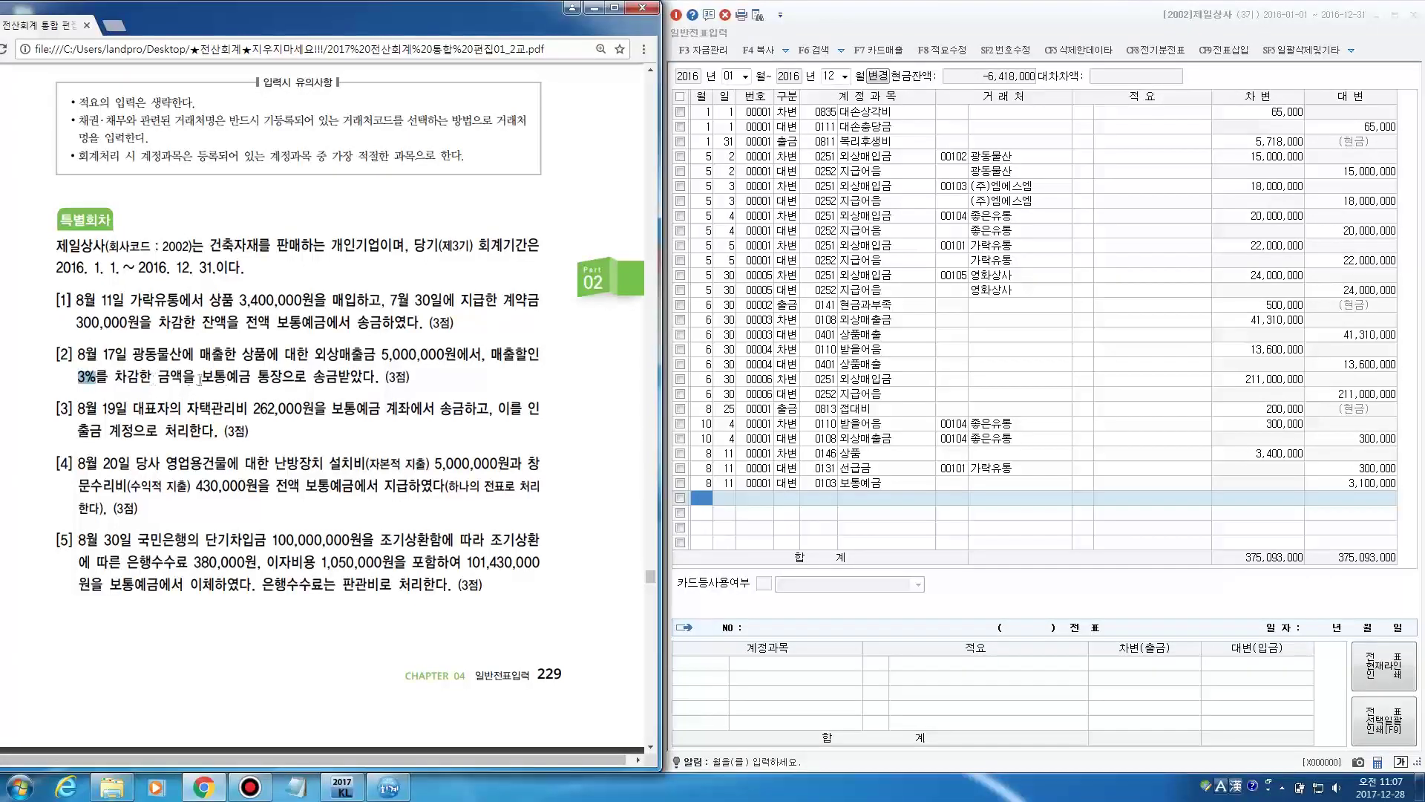
{"action": "left_click_drag", "start_coordinate": [202, 377], "coordinate": [236, 377]}
Start an August 17 voucher line of type 대변 (credit) in the first empty row with account 0108 외상매출금
{"action": "left_click", "coordinate": [703, 501]}
{"action": "type", "text": "8"}
{"action": "key", "text": "Return"}
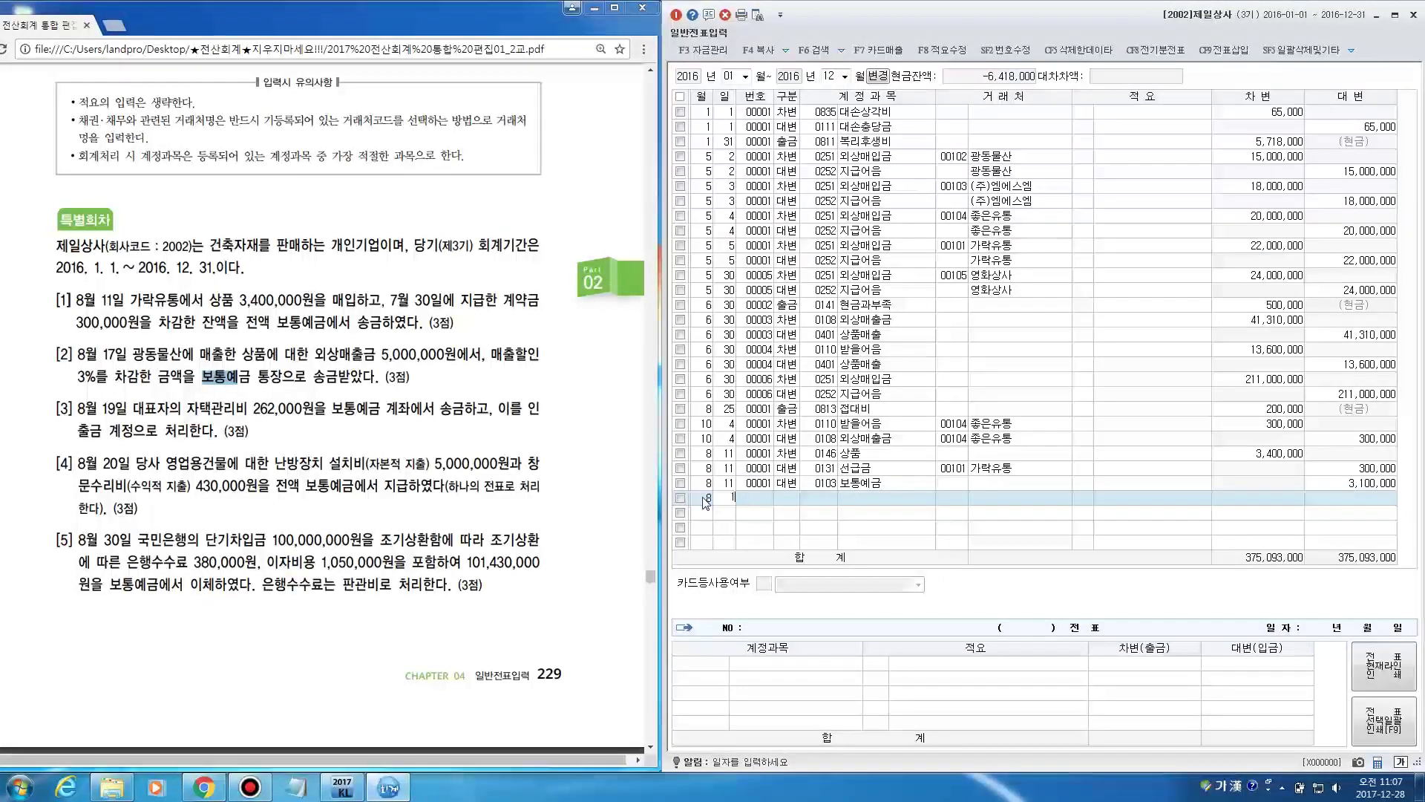
{"action": "type", "text": "17"}
{"action": "key", "text": "Return"}
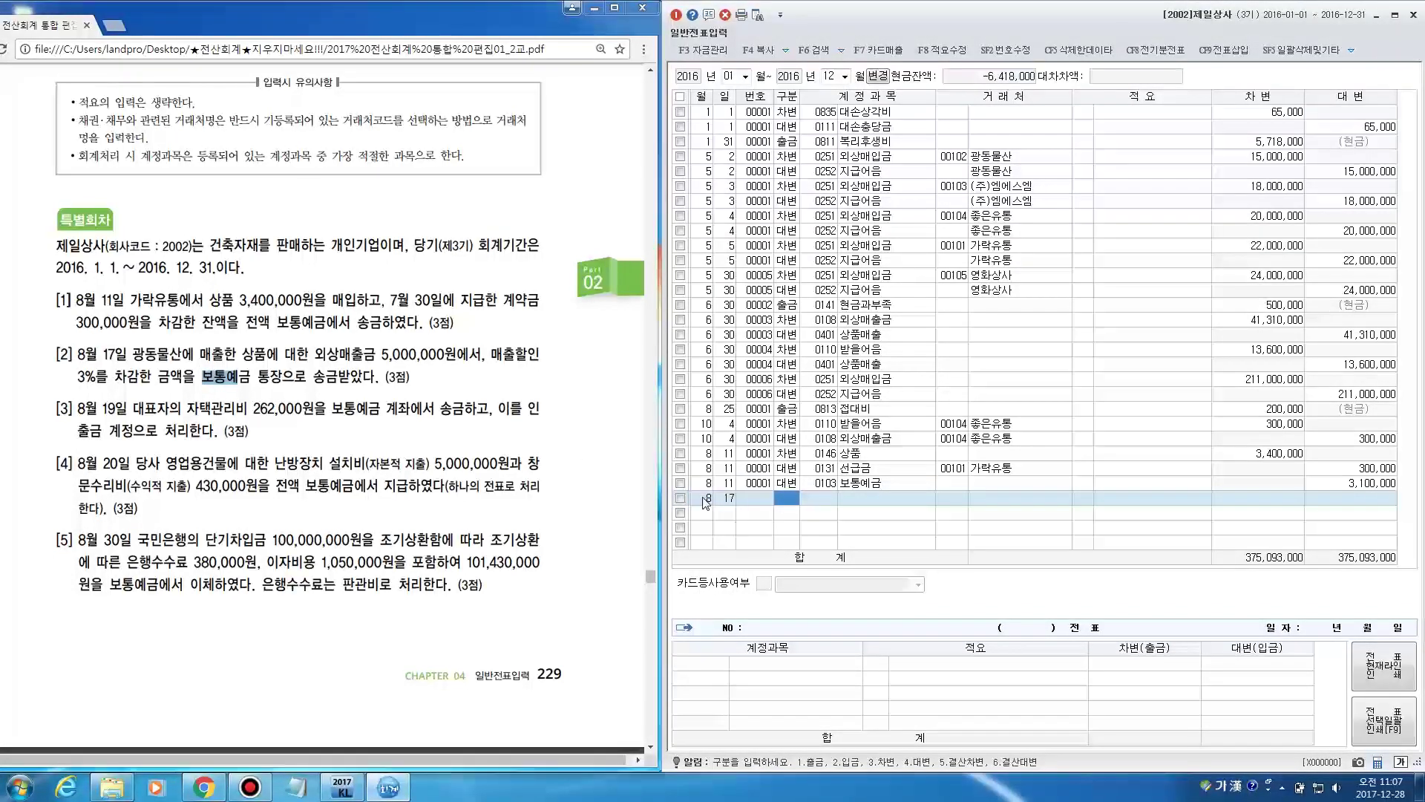
{"action": "type", "text": "4"}
{"action": "key", "text": "Return"}
{"action": "key", "text": "F2"}
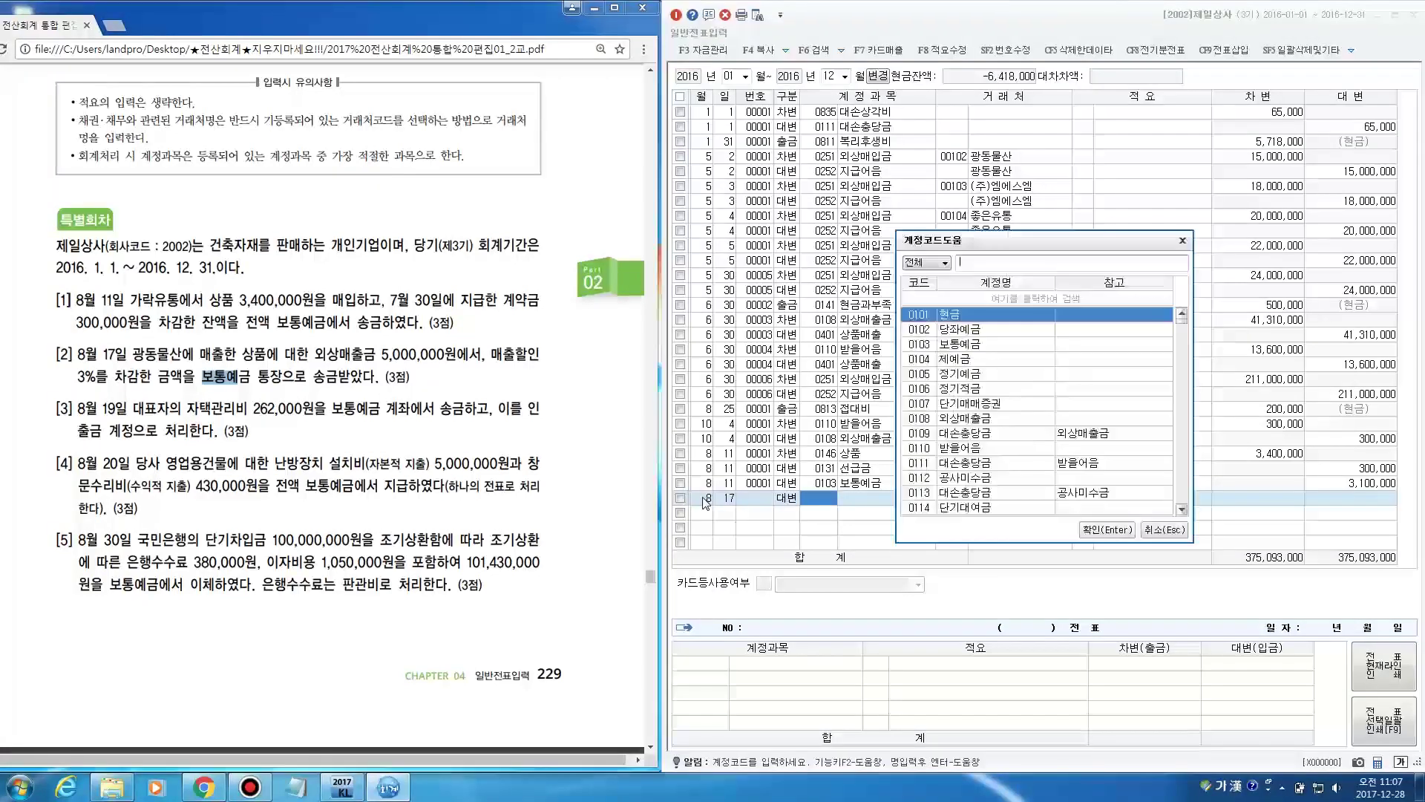
{"action": "type", "text": "외상매출"}
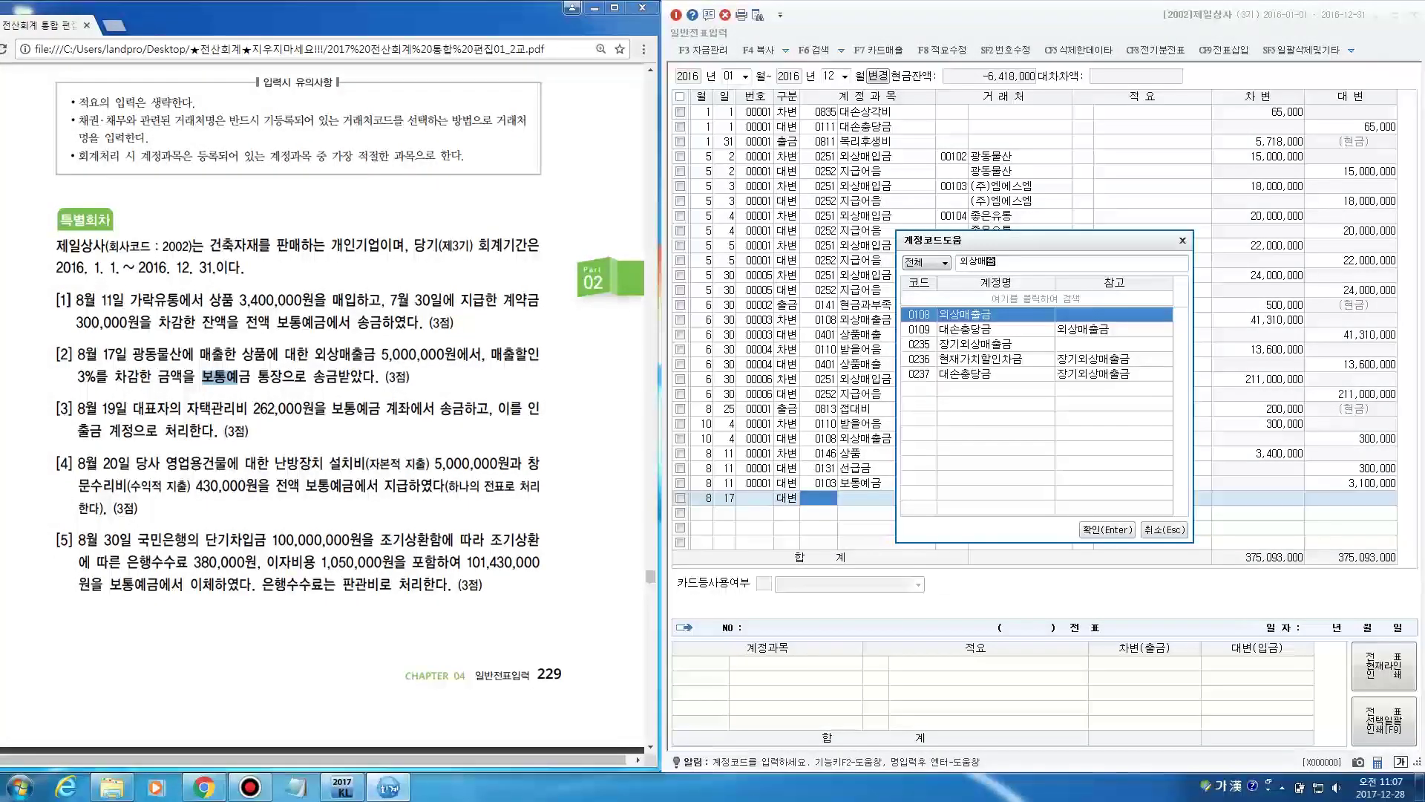
{"action": "key", "text": "Return"}
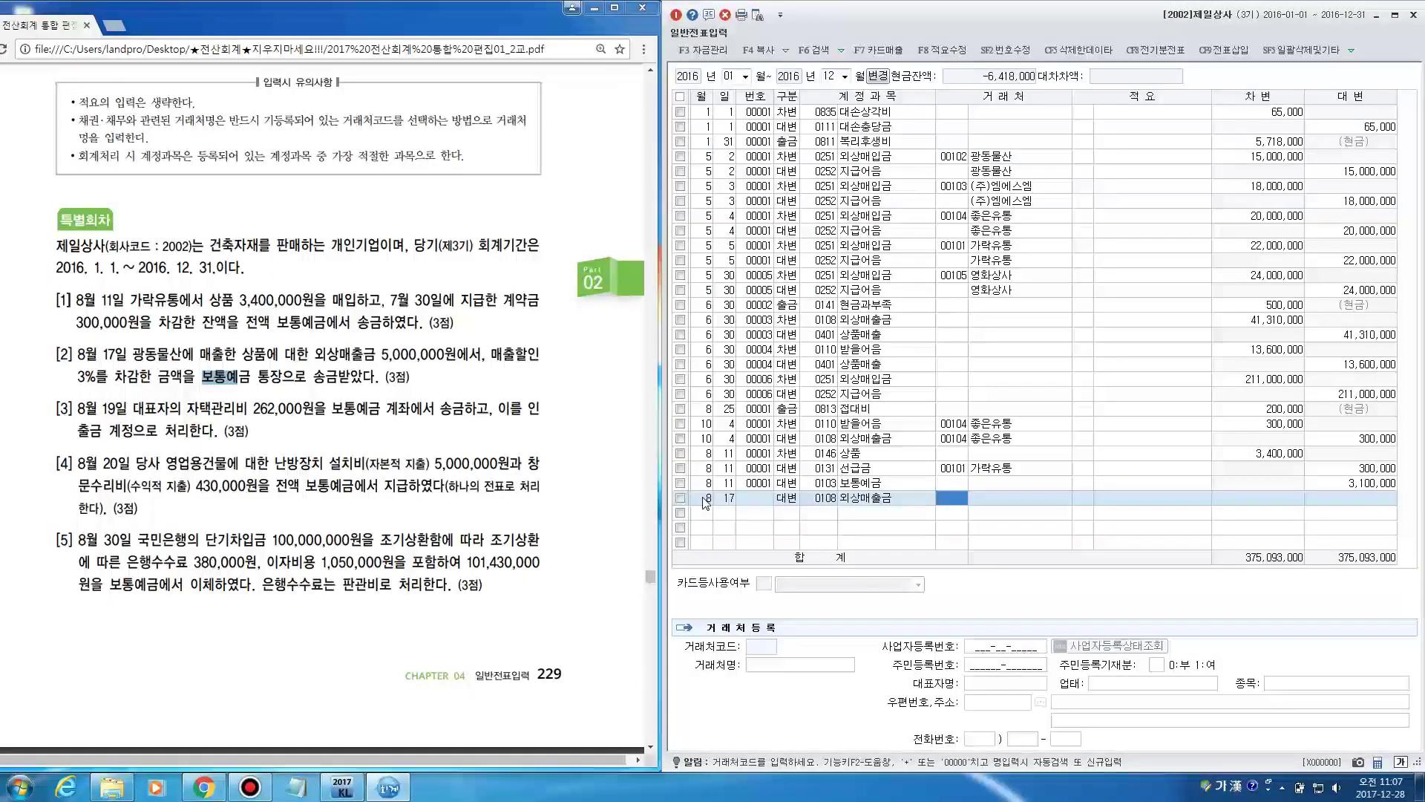
Assign counterparty 00102 광동물산 to the August 17 외상매출금 line and record a credit of 5,000,000 without description
{"action": "key", "text": "F2"}
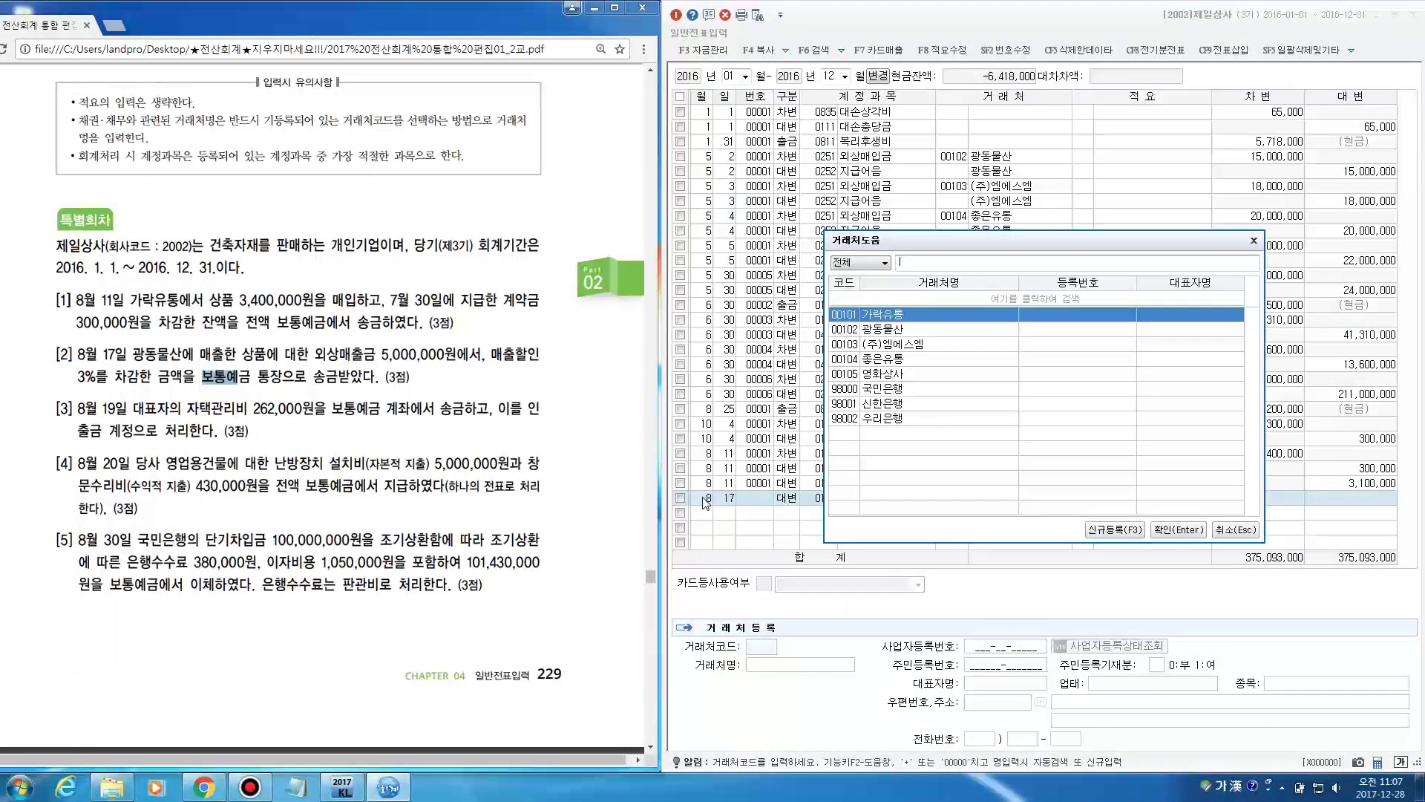
{"action": "type", "text": "광동"}
{"action": "key", "text": "Return"}
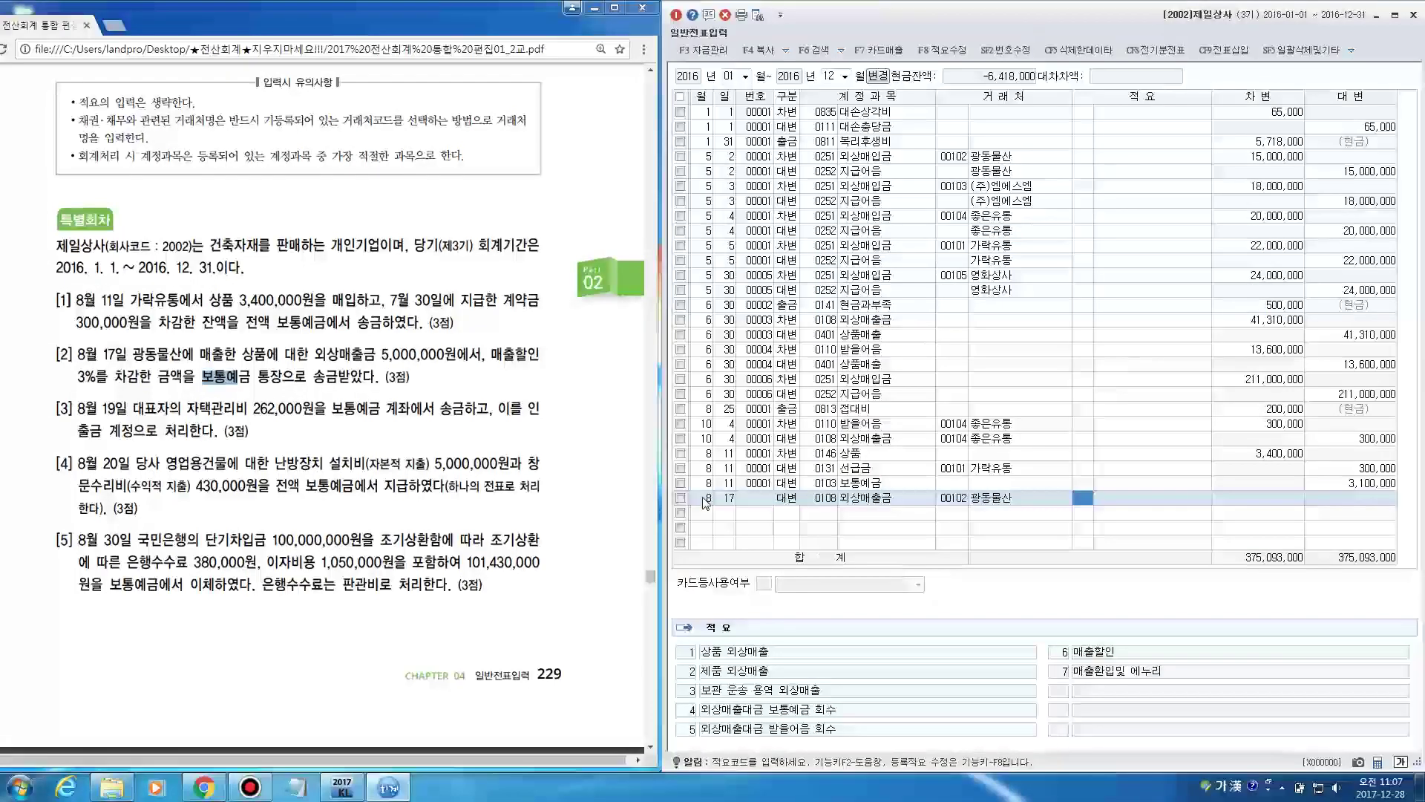
{"action": "key", "text": "Return"}
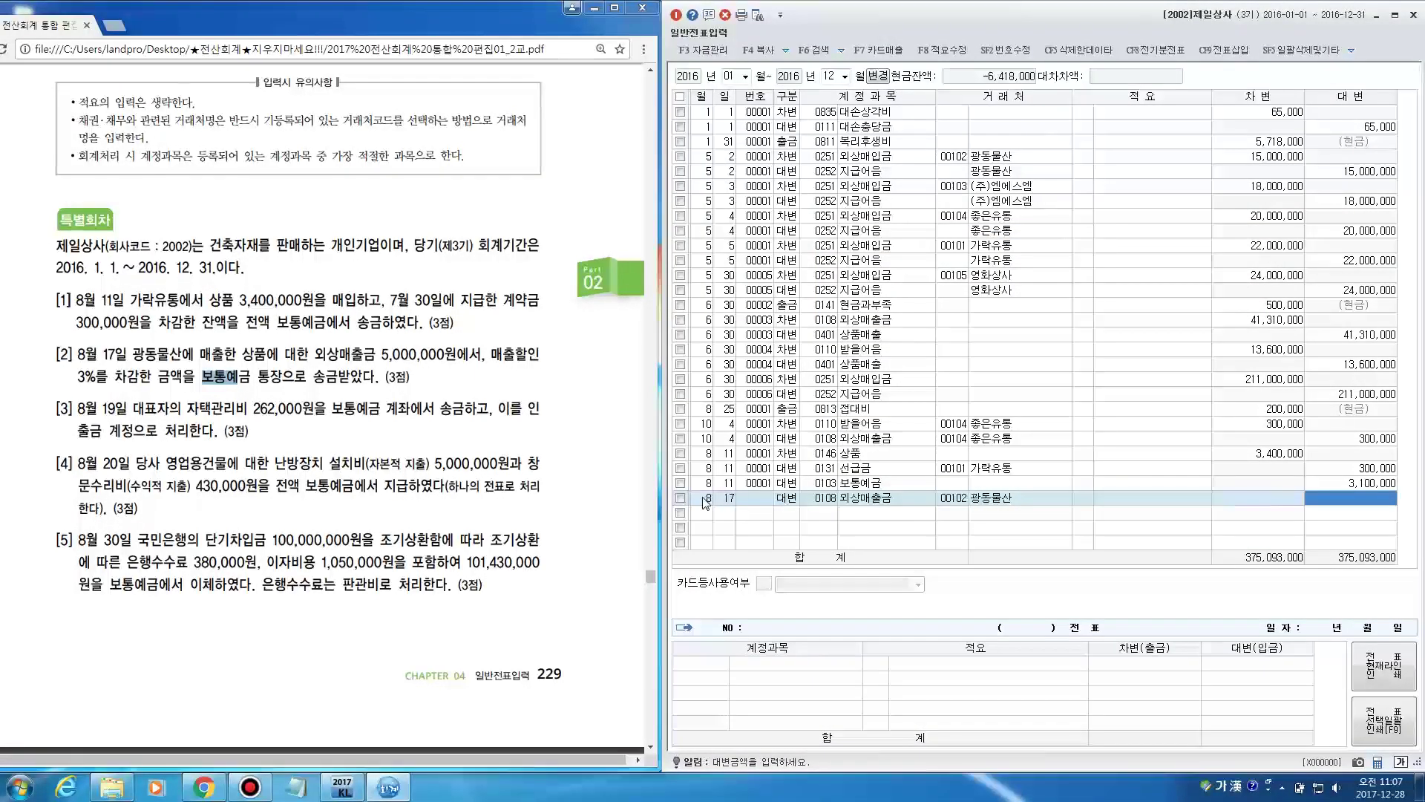
{"action": "type", "text": "5,000,000"}
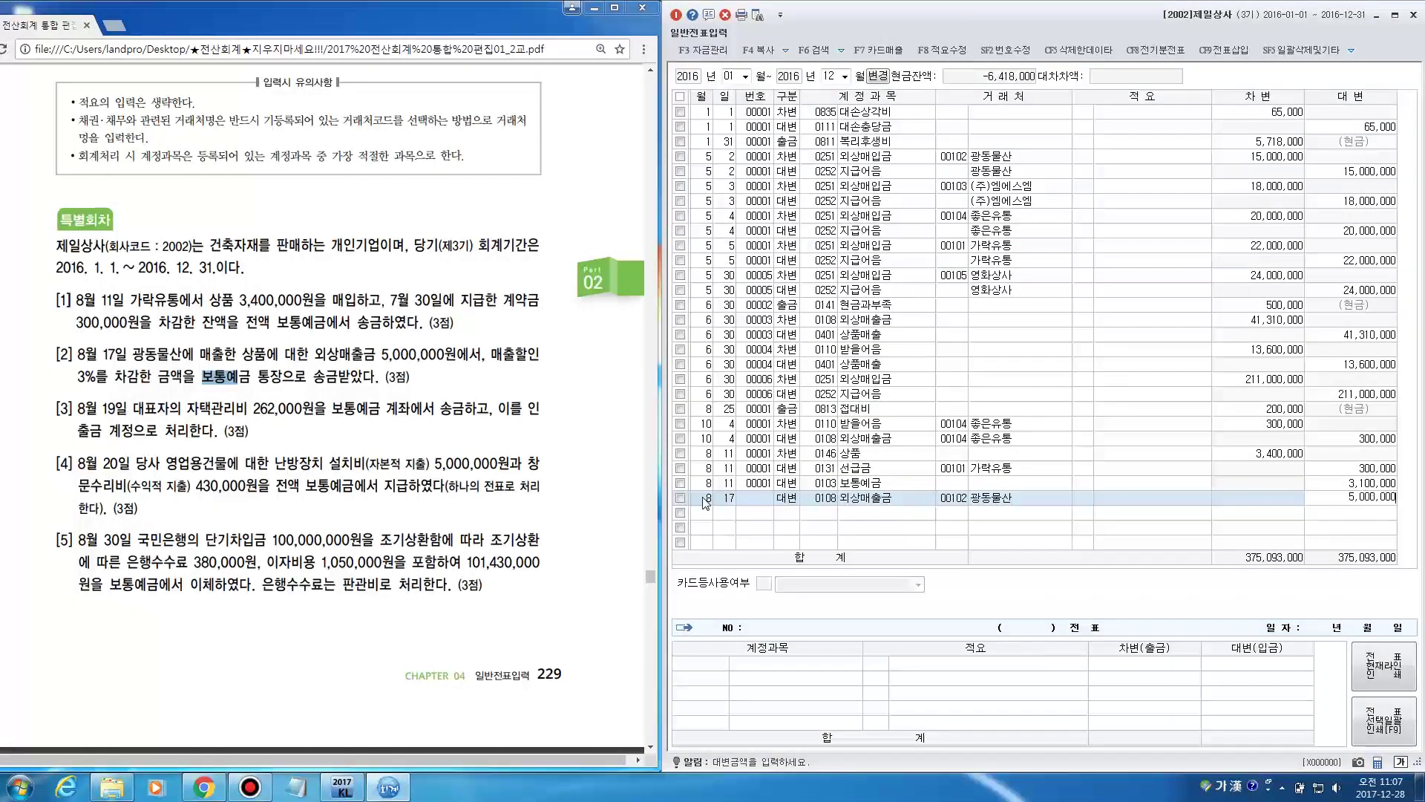
{"action": "key", "text": "Return"}
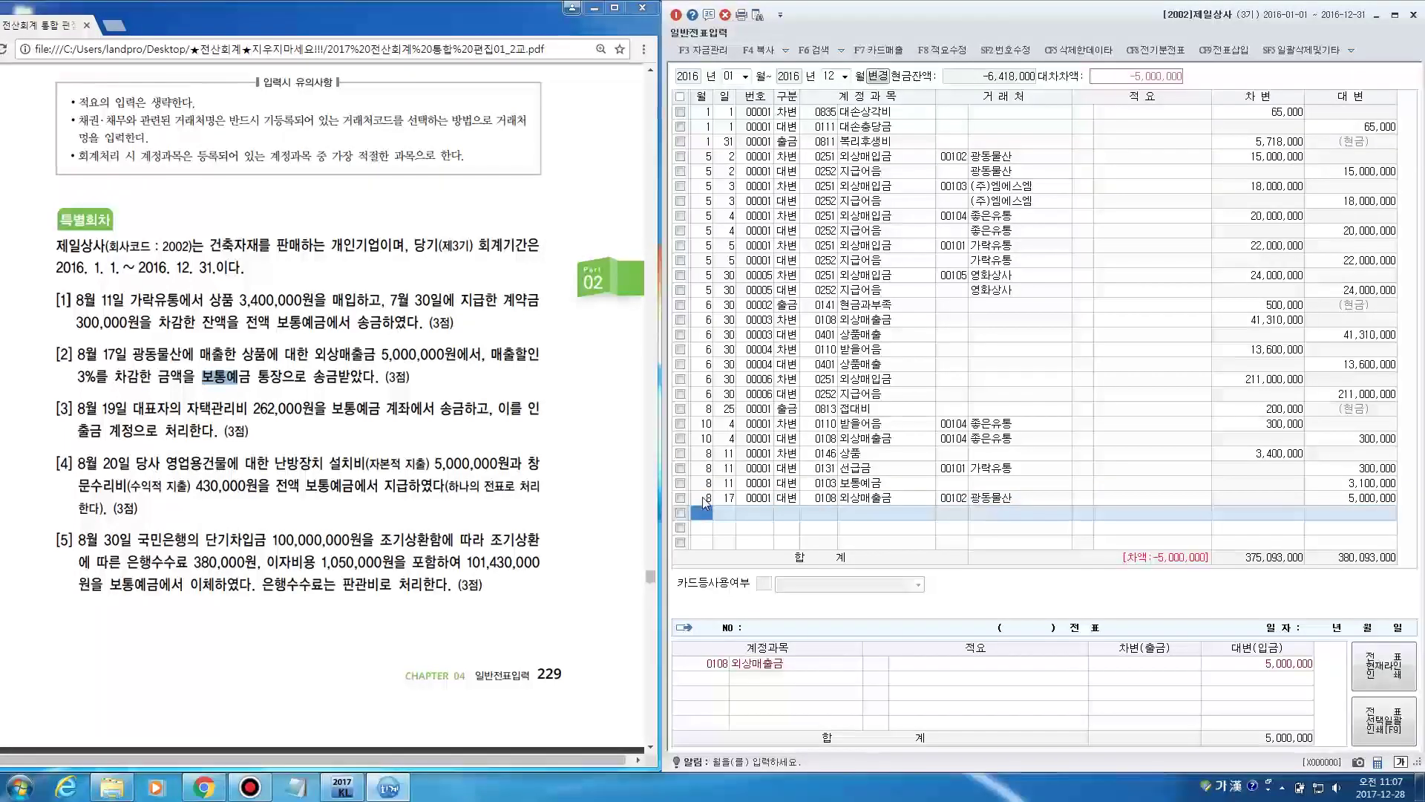
Start an August 17 voucher line of type 차변 (debit) with the 매출할인 account for 상품매출, code 0403
{"action": "type", "text": "17"}
{"action": "key", "text": "Return"}
{"action": "type", "text": "3"}
{"action": "key", "text": "Return"}
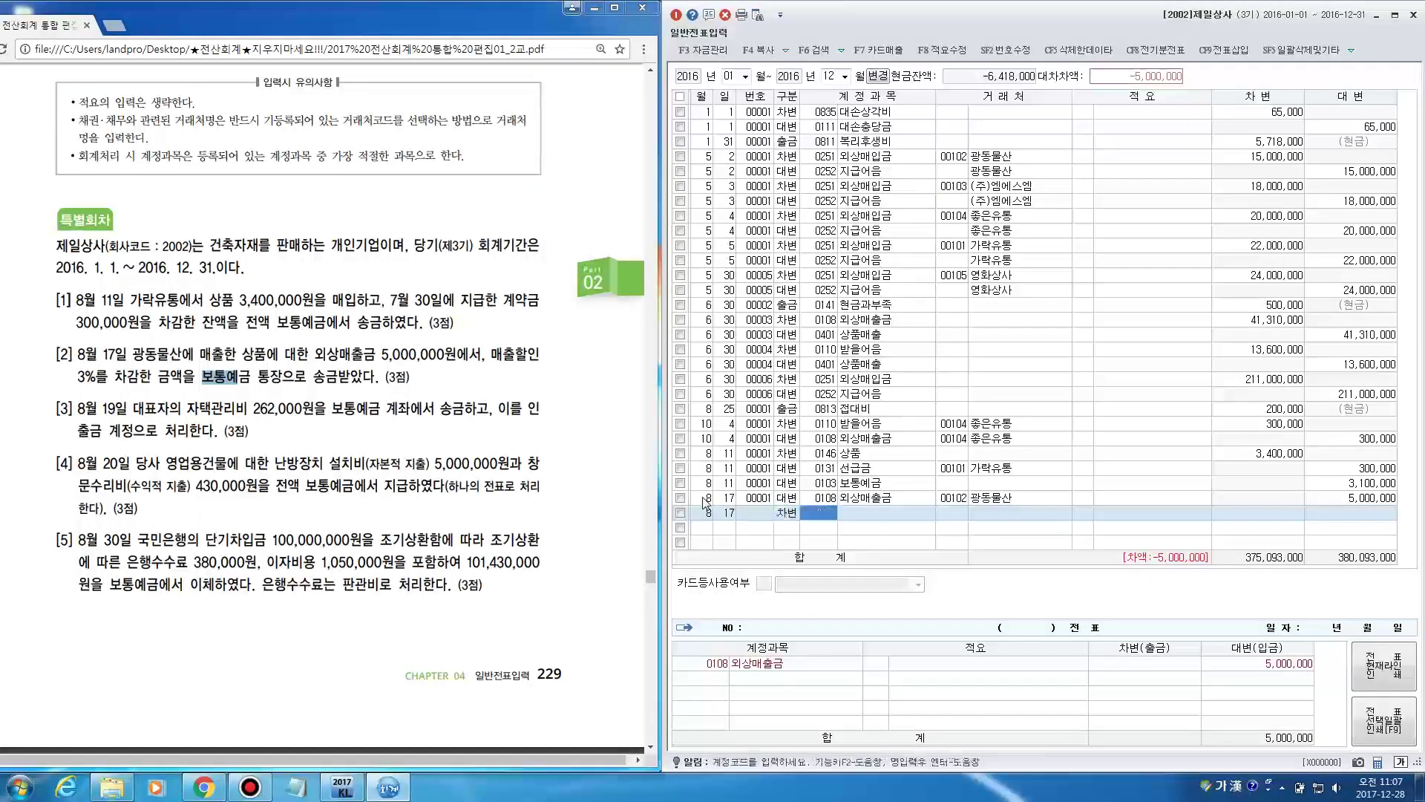
{"action": "key", "text": "F2"}
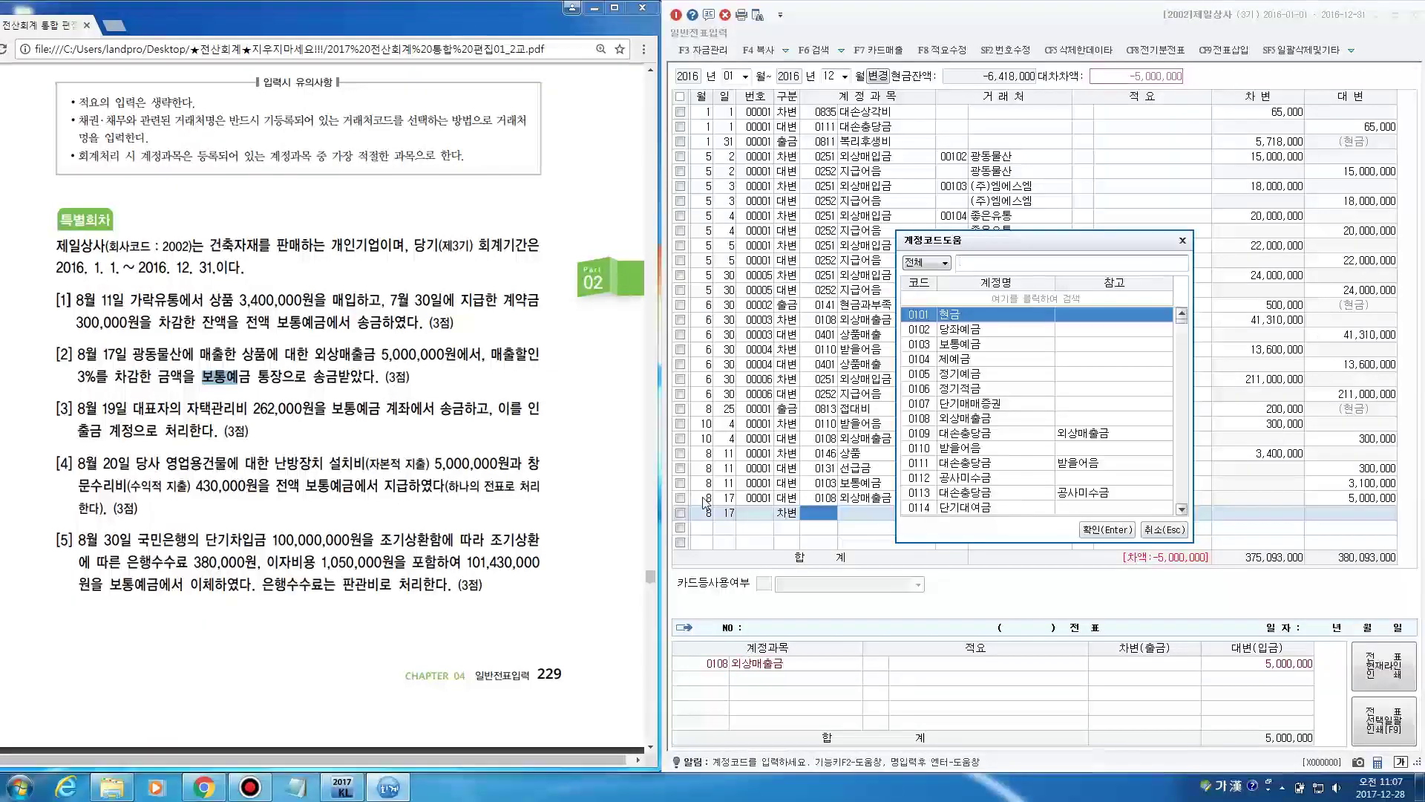
{"action": "type", "text": "매출"}
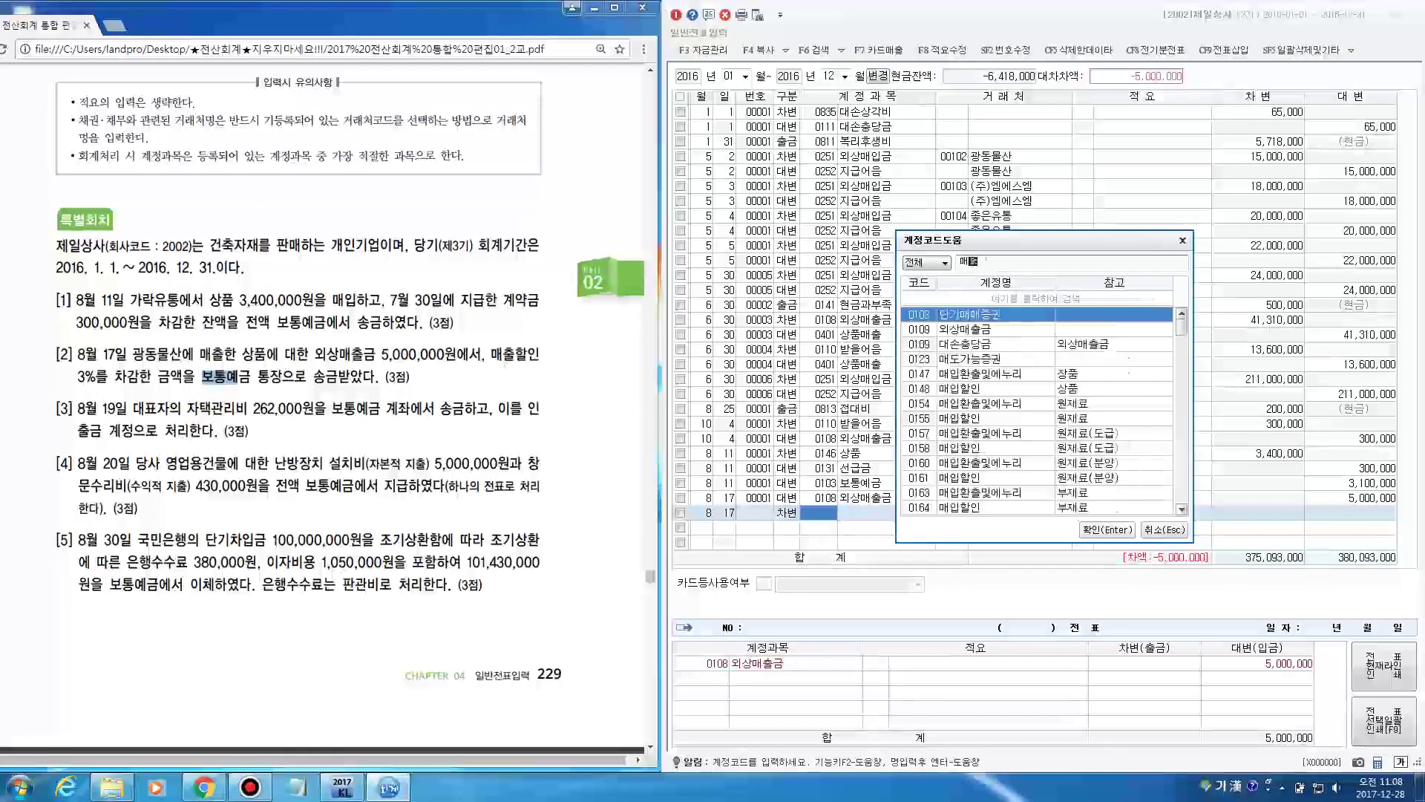
{"action": "type", "text": "할인"}
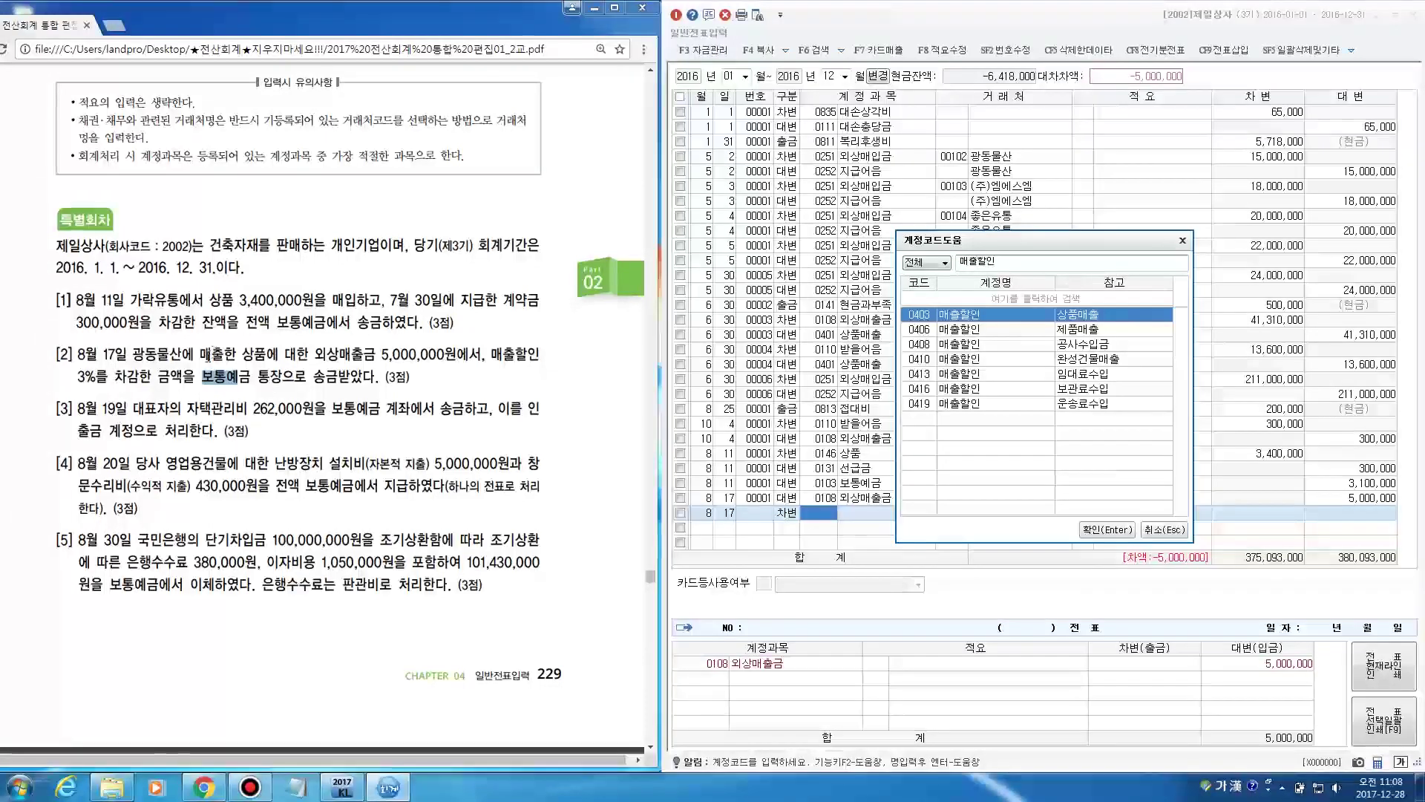
{"action": "left_click_drag", "start_coordinate": [197, 353], "coordinate": [260, 347]}
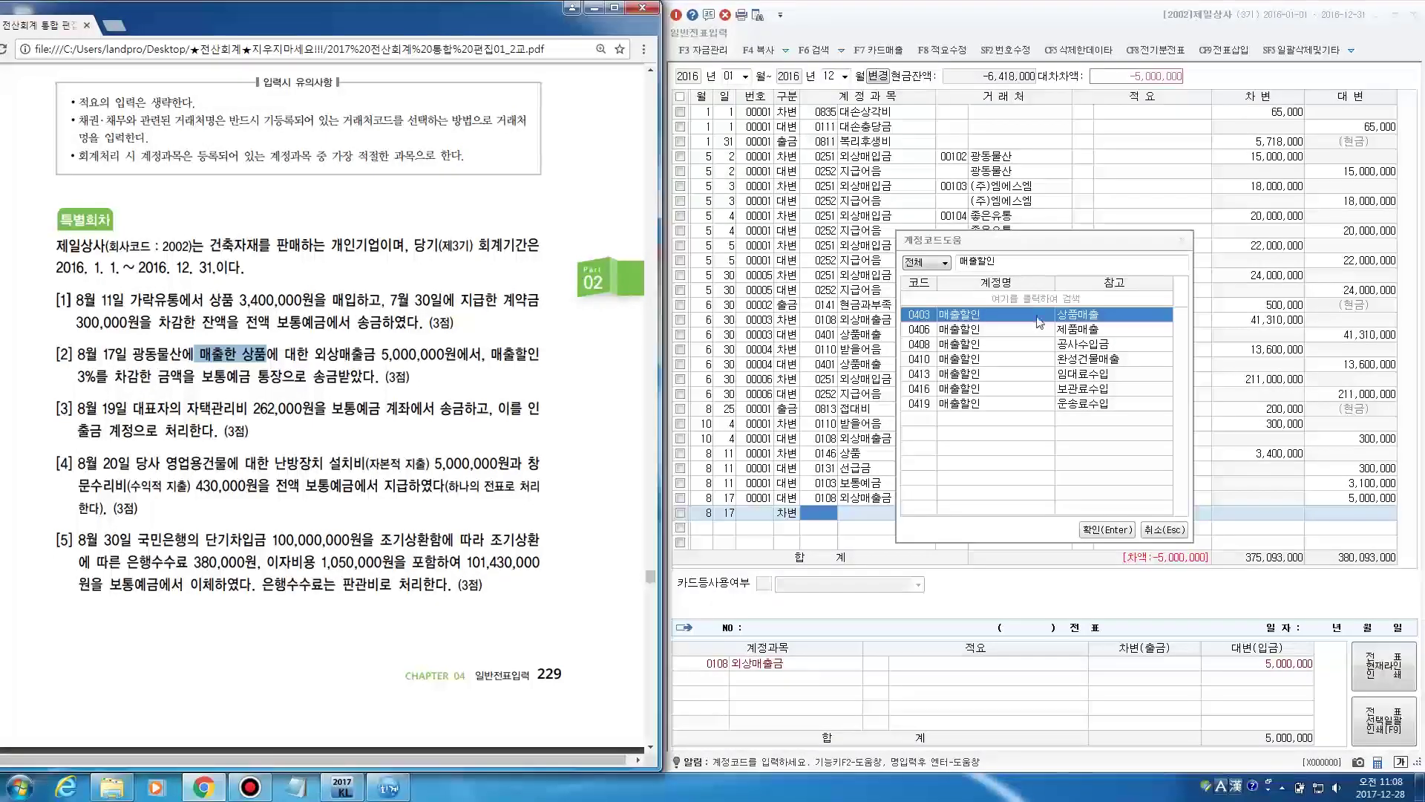
{"action": "left_click", "coordinate": [1065, 317]}
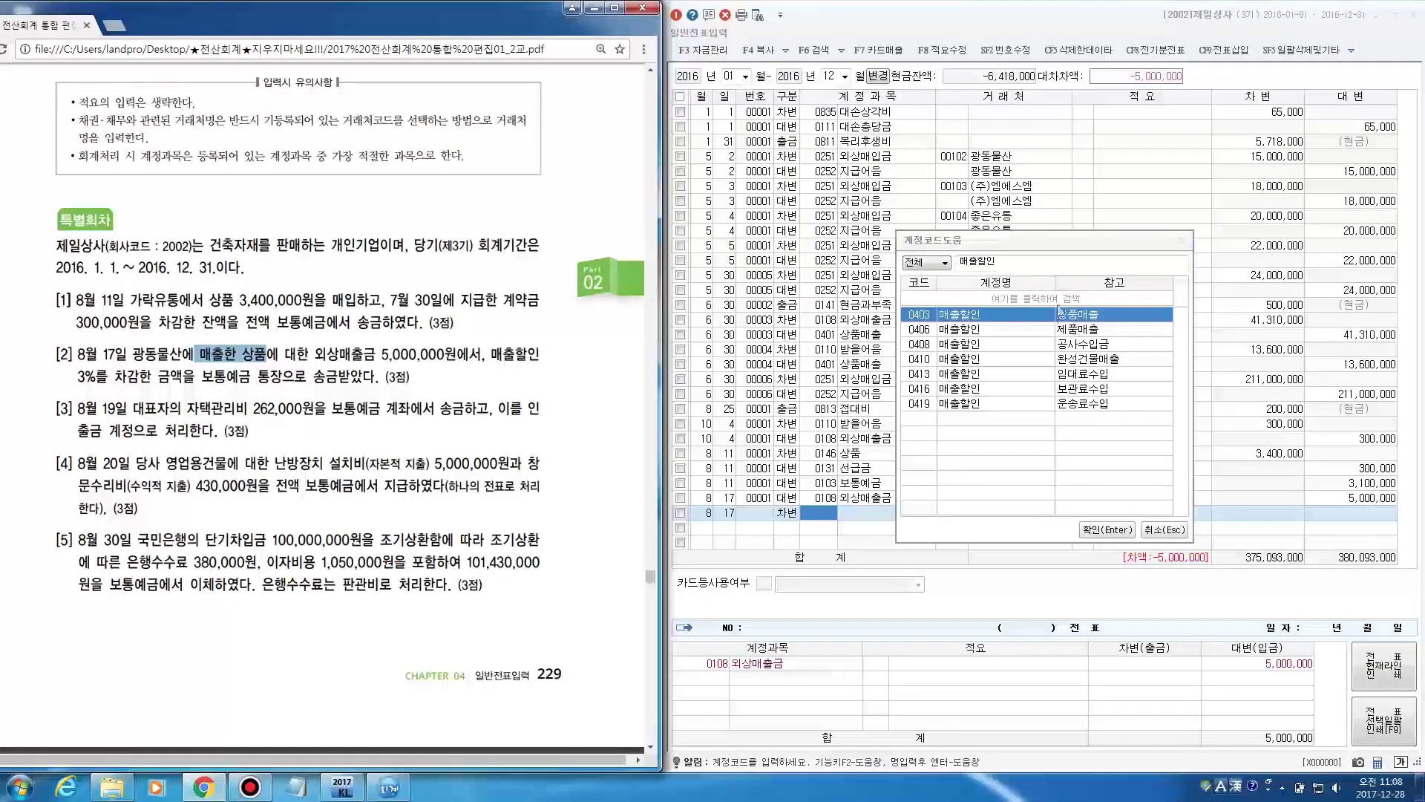
{"action": "left_click", "coordinate": [1116, 316]}
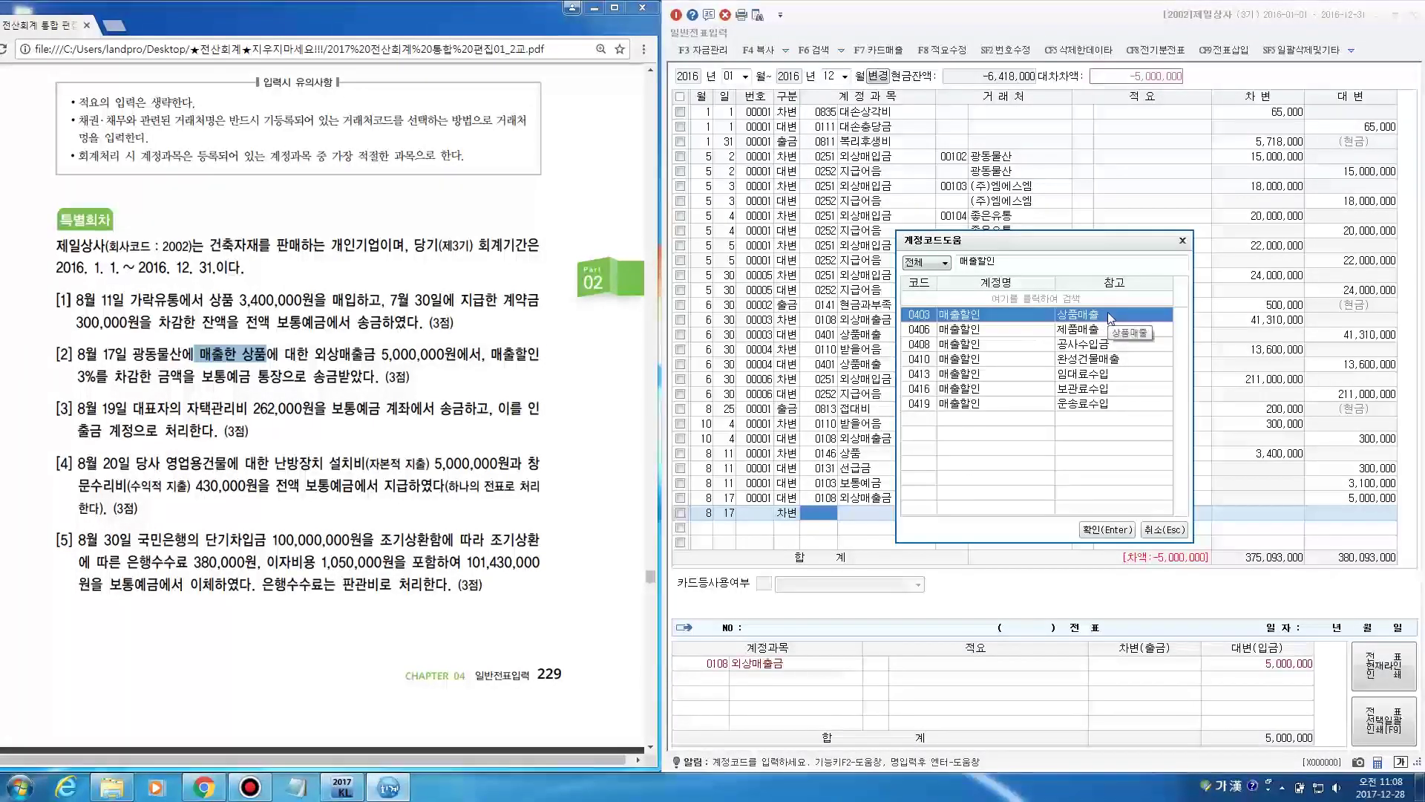
{"action": "left_click", "coordinate": [1108, 529]}
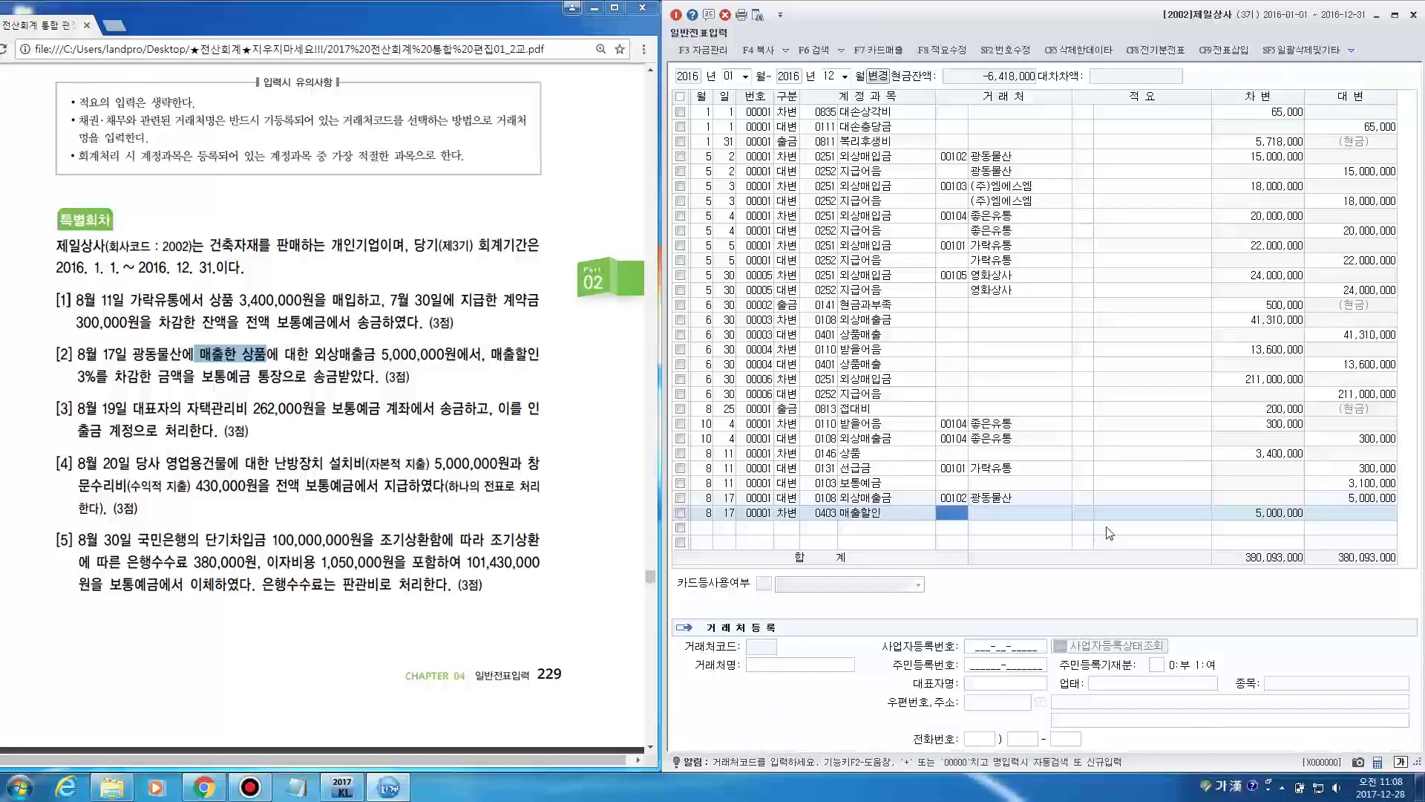
Record a debit of 150,000 on the August 17 매출할인 line, without counterparty or description
{"action": "key", "text": "Return"}
{"action": "key", "text": "Return"}
{"action": "key", "text": "Return"}
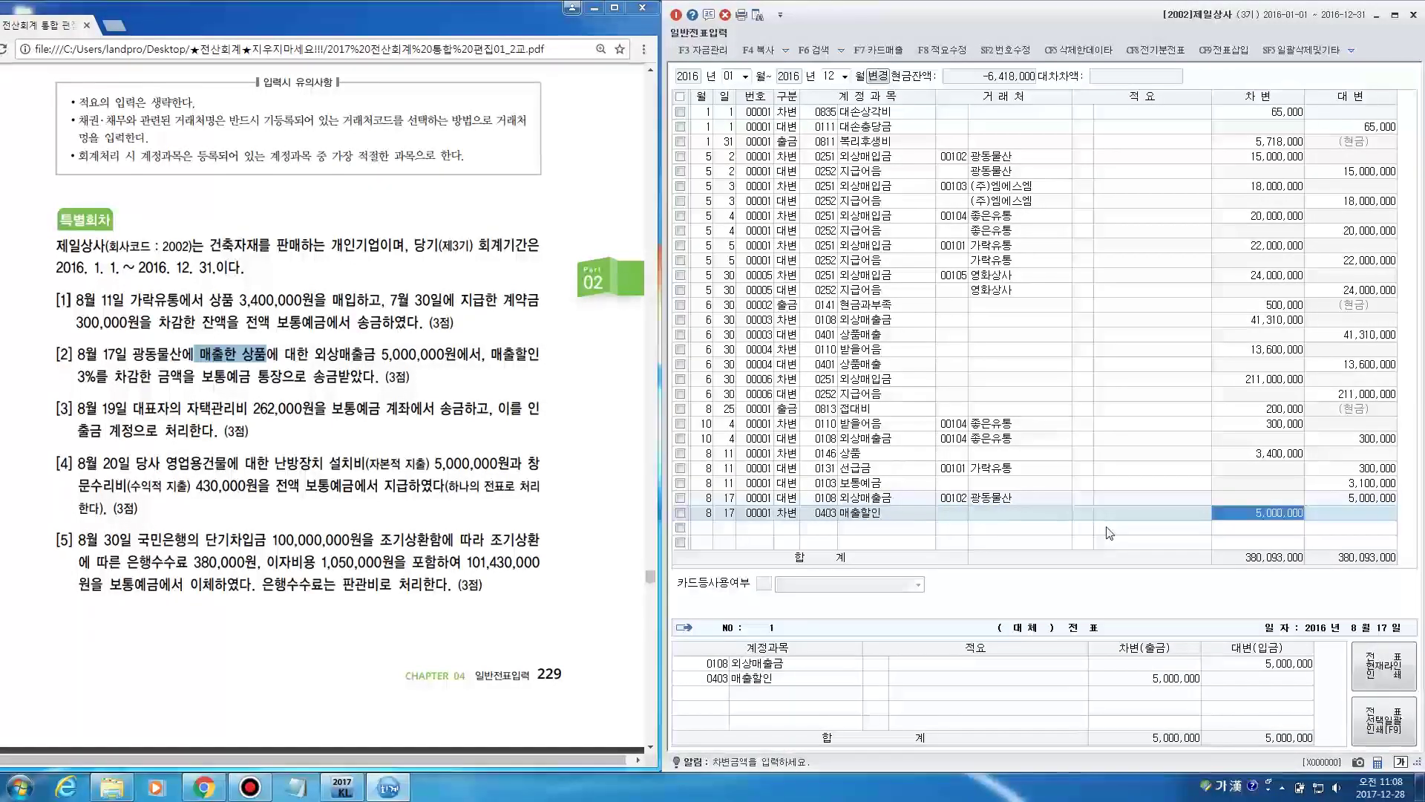
{"action": "type", "text": "150000"}
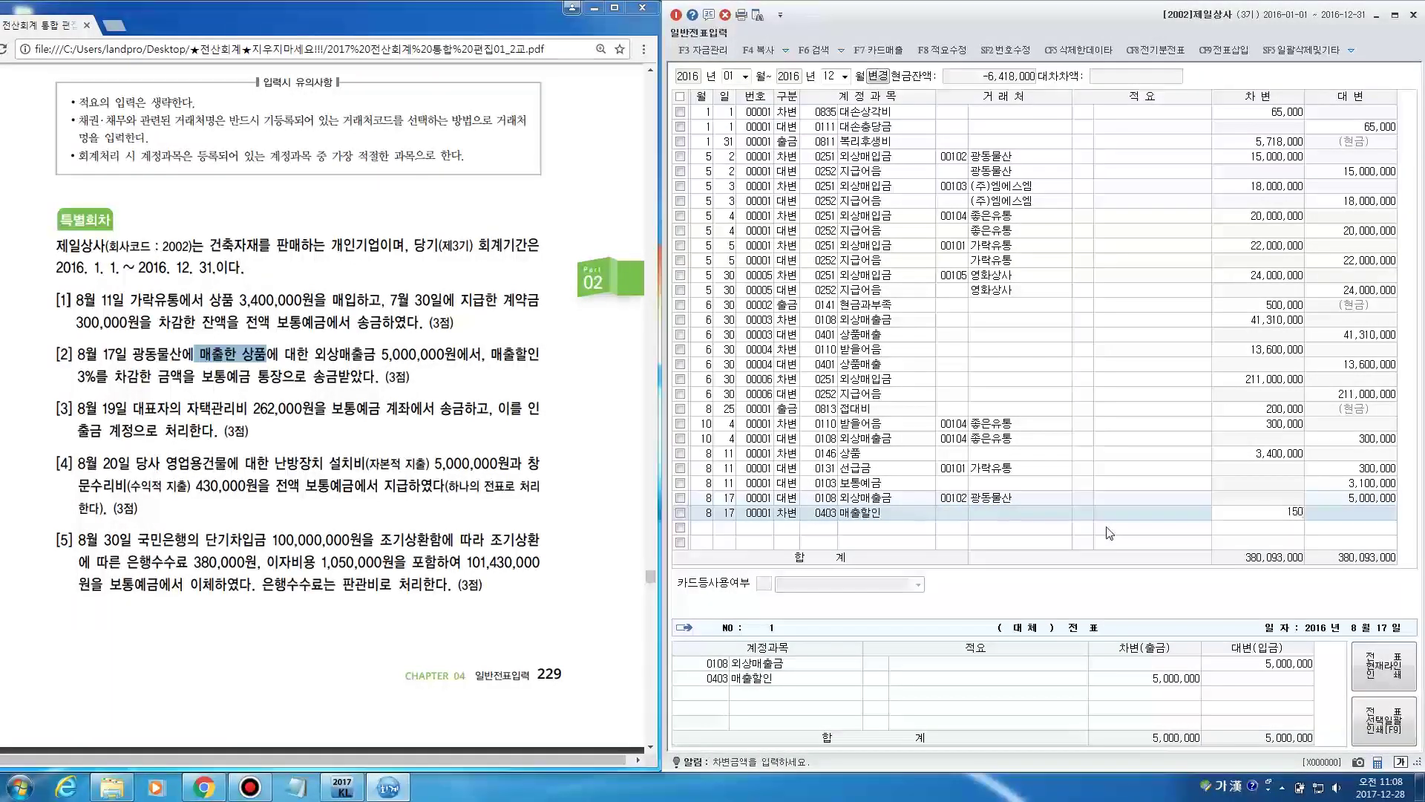
{"action": "key", "text": "Return"}
Add an August 17 debit line for 0103 보통예금 with the remaining 4,850,000, without counterparty or description
{"action": "type", "text": "17"}
{"action": "key", "text": "Return"}
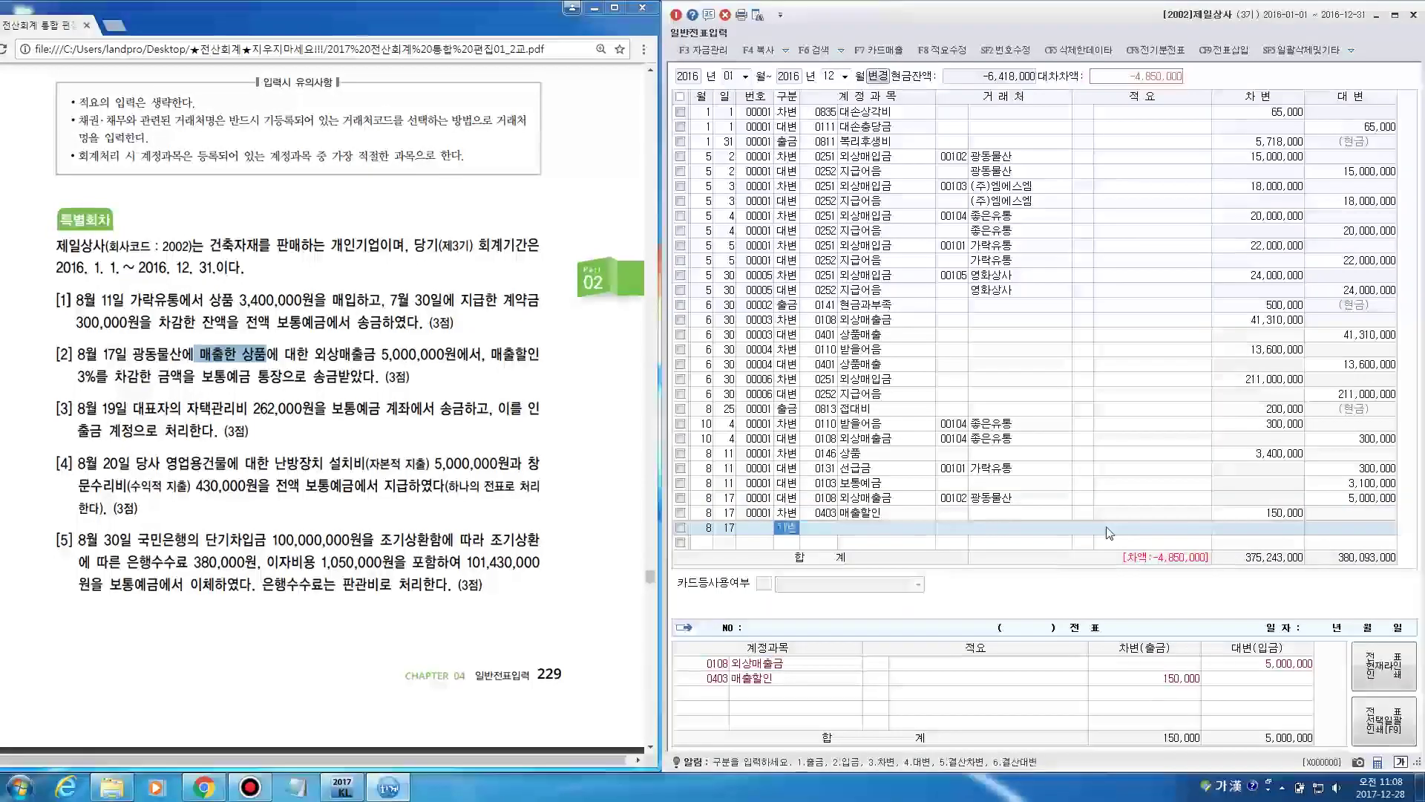
{"action": "type", "text": "3"}
{"action": "key", "text": "Return"}
{"action": "type", "text": "ㅂ"}
{"action": "key", "text": "Return"}
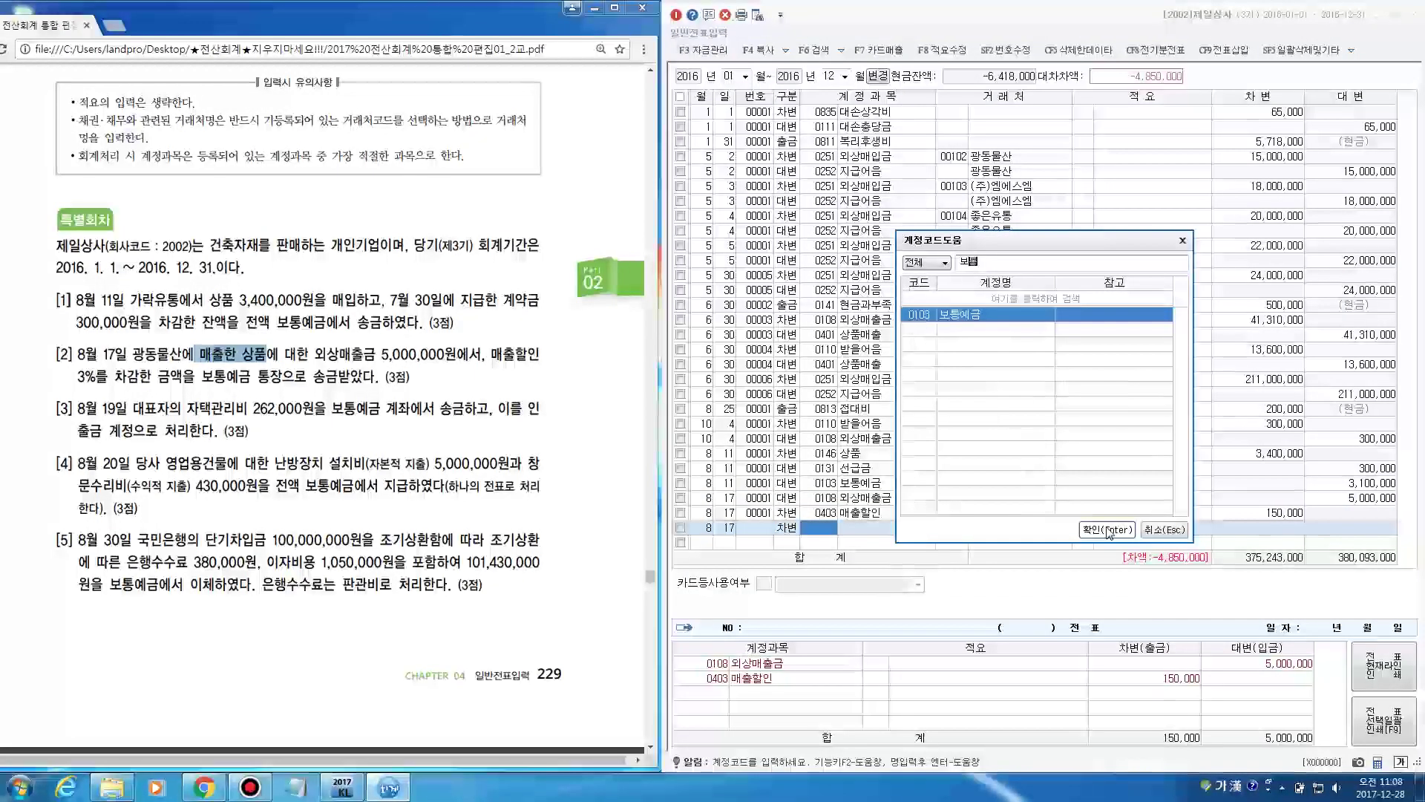
{"action": "left_click", "coordinate": [1107, 530]}
{"action": "key", "text": "Return"}
{"action": "key", "text": "Return"}
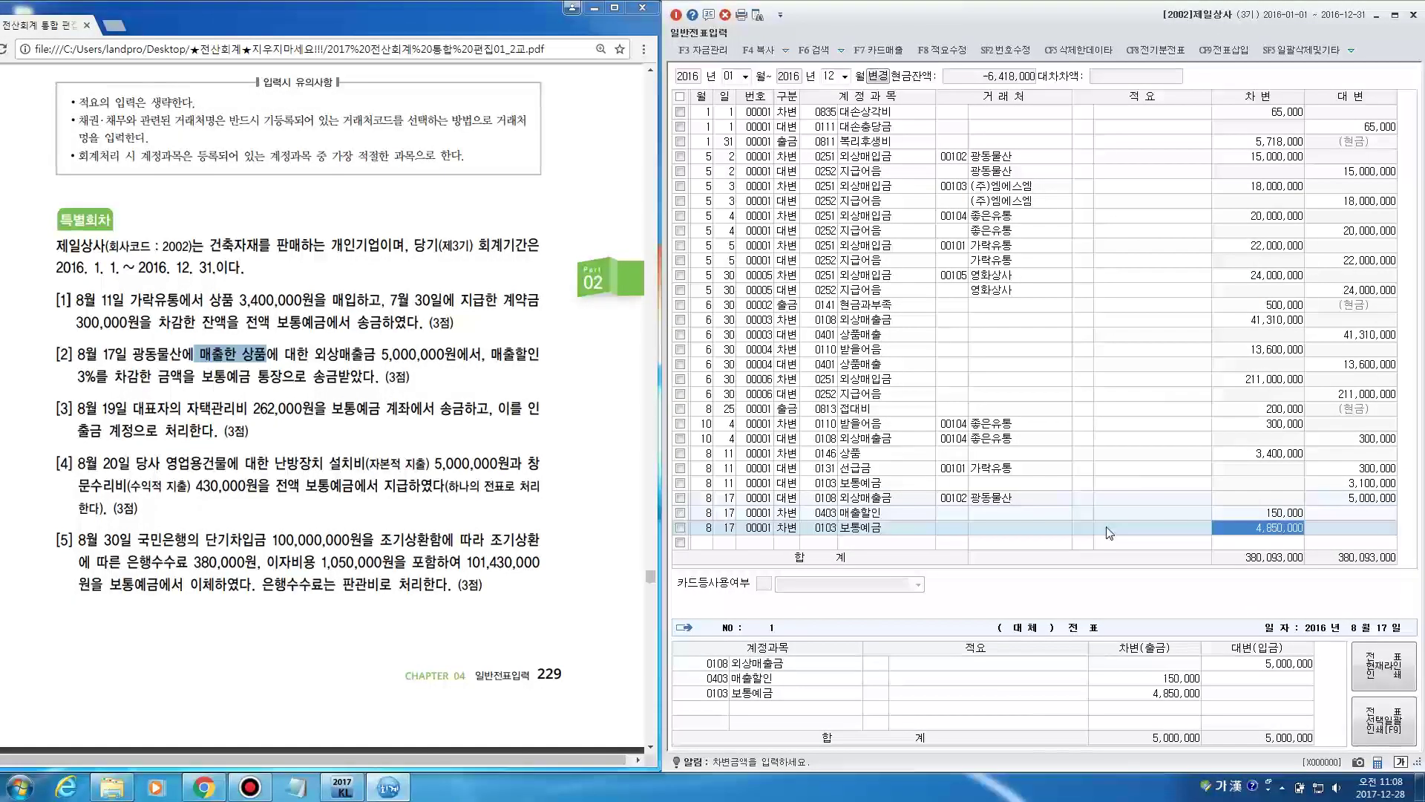
{"action": "key", "text": "Return"}
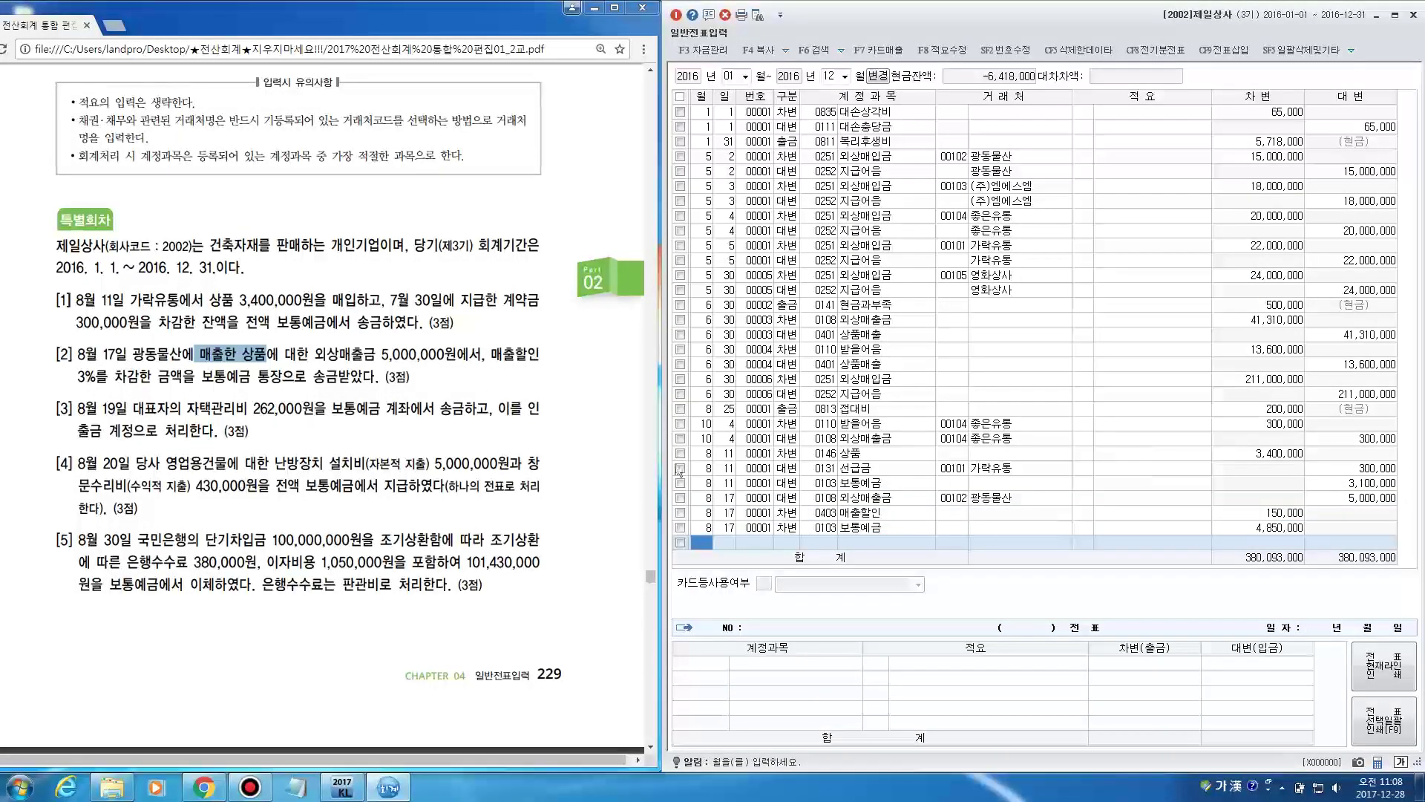
Examine problem [3] in the PDF for the date, expense amount, paying account and the account to charge it to
{"action": "left_click", "coordinate": [426, 428]}
{"action": "scroll", "coordinate": [223, 366], "scroll_direction": "down", "scroll_amount": 1}
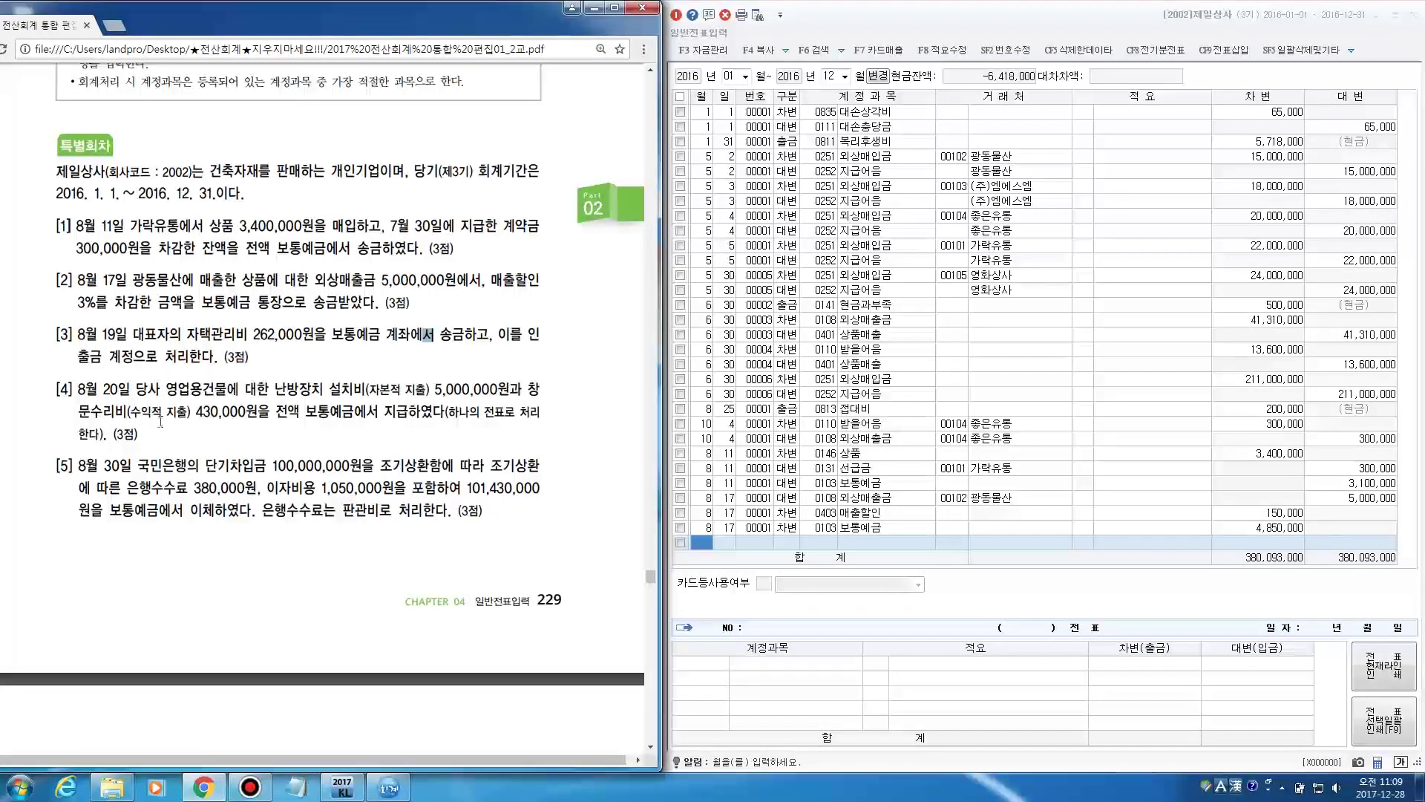
{"action": "left_click_drag", "start_coordinate": [131, 334], "coordinate": [185, 347]}
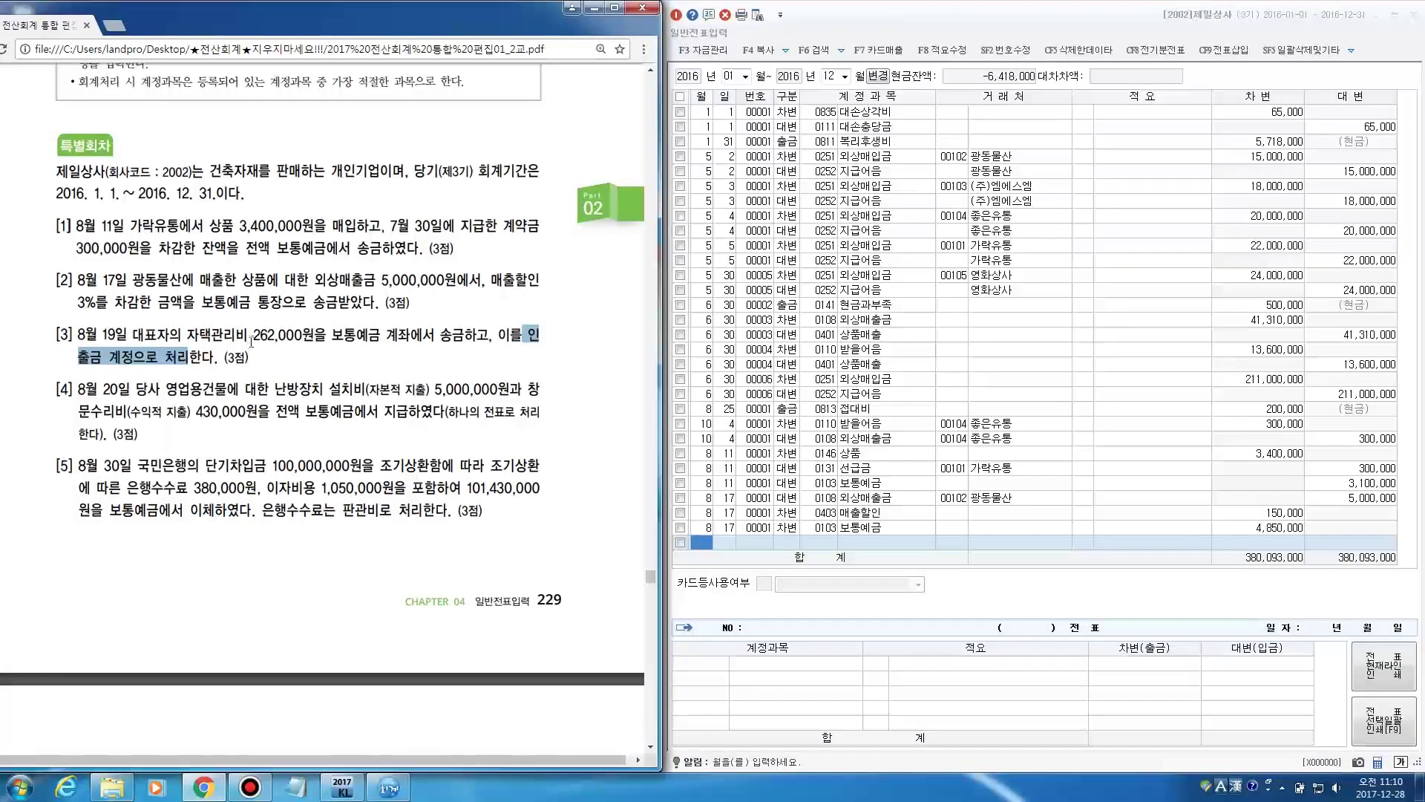
{"action": "left_click_drag", "start_coordinate": [138, 334], "coordinate": [312, 338]}
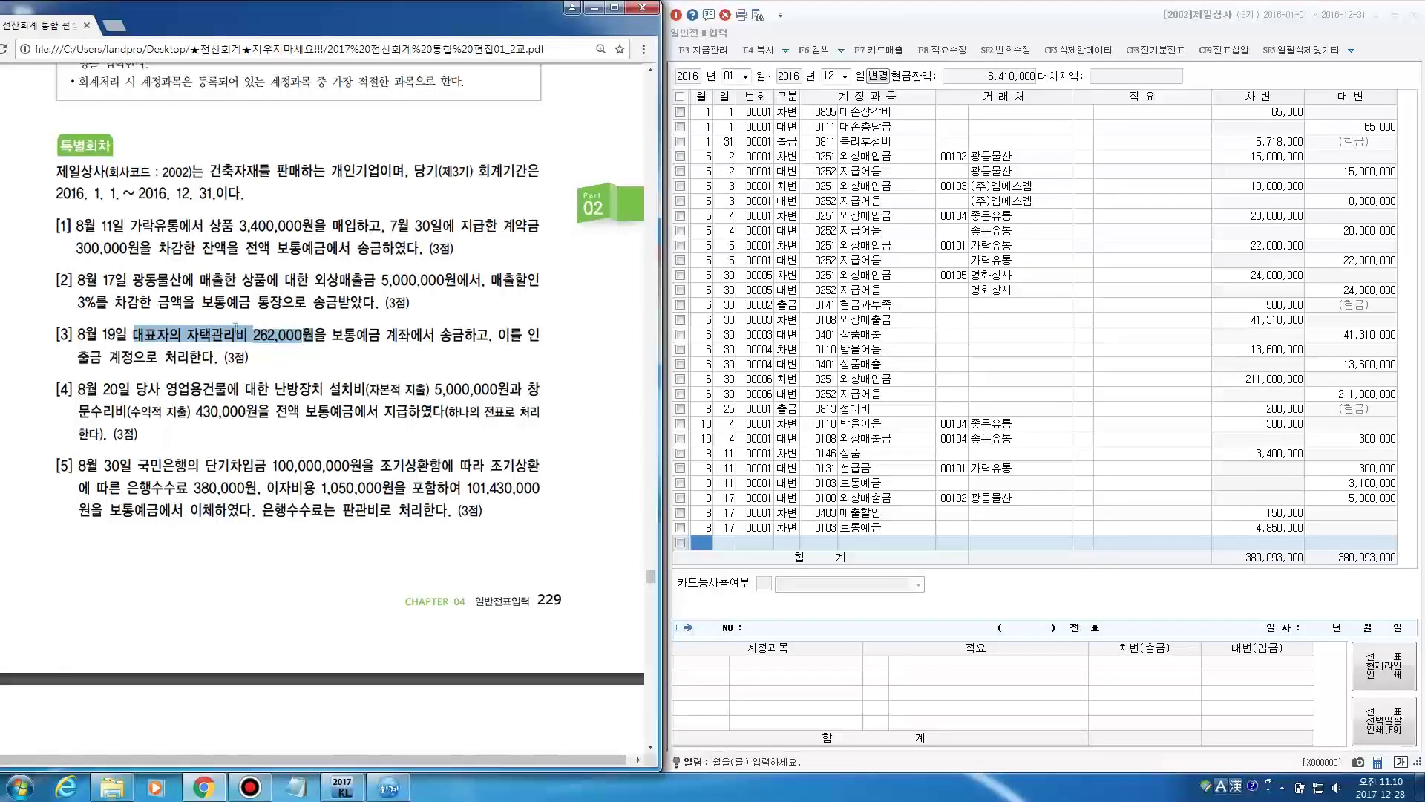
{"action": "left_click_drag", "start_coordinate": [252, 340], "coordinate": [457, 344]}
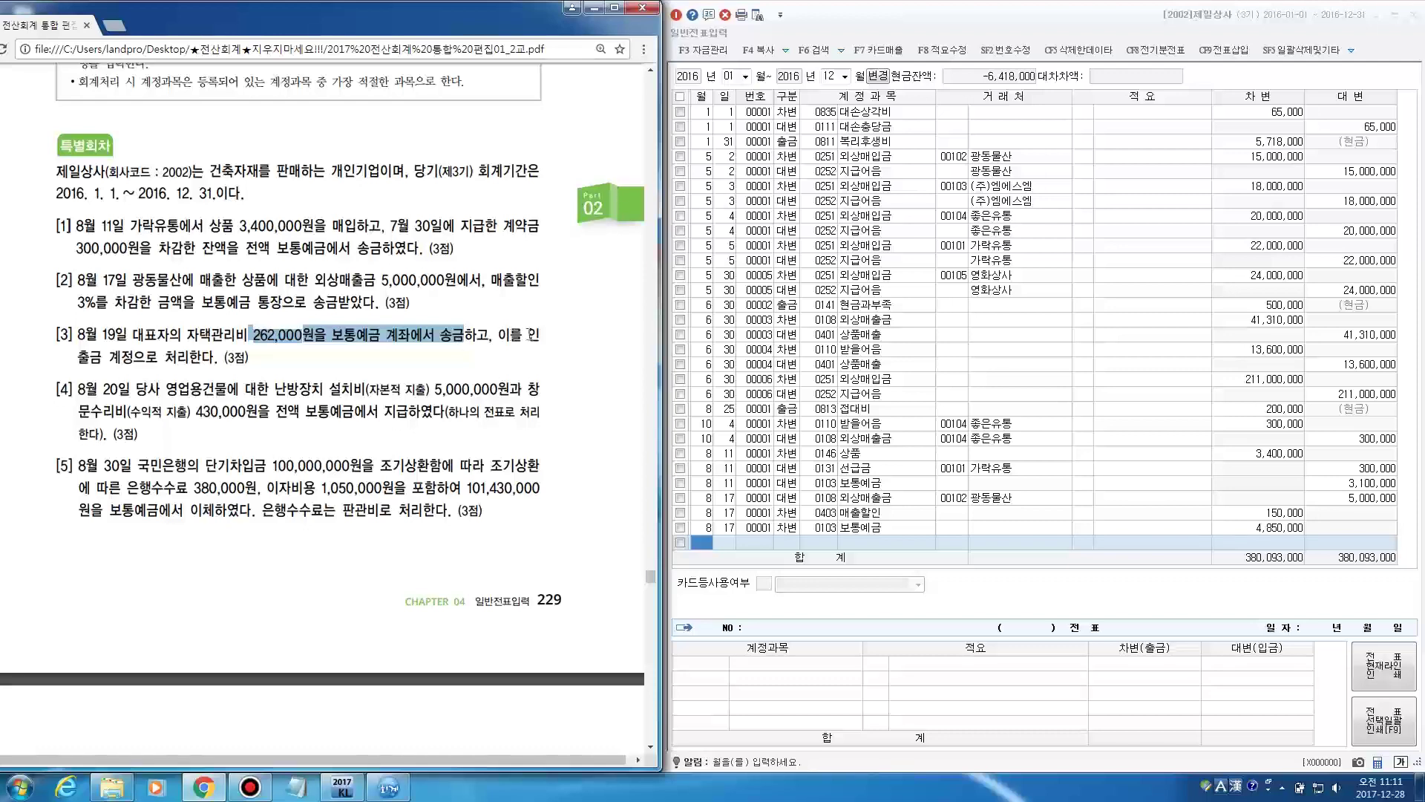
{"action": "left_click_drag", "start_coordinate": [527, 335], "coordinate": [188, 357]}
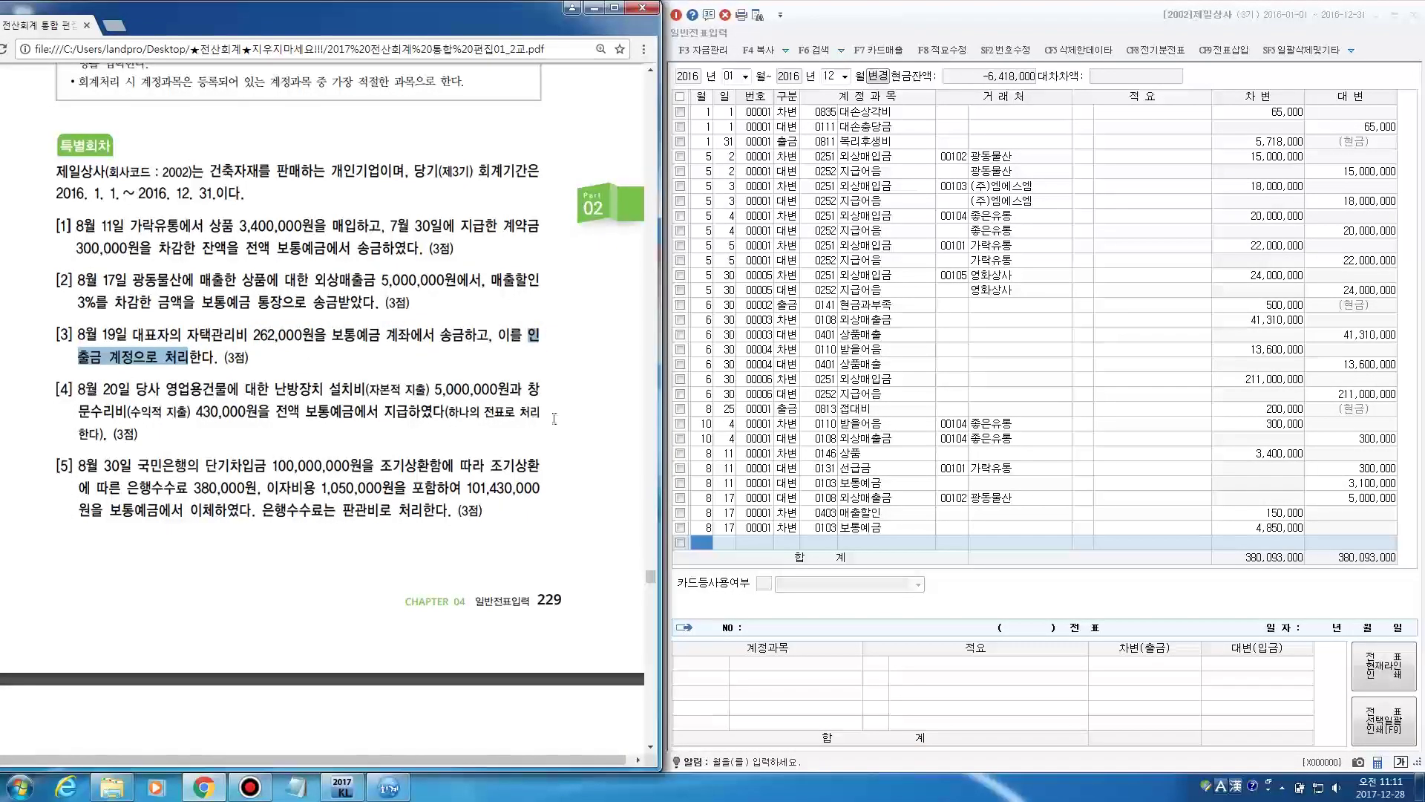
Start a September 19 voucher line of type 대변 (credit) in the first empty row with account 0103 보통예금
{"action": "left_click", "coordinate": [703, 549]}
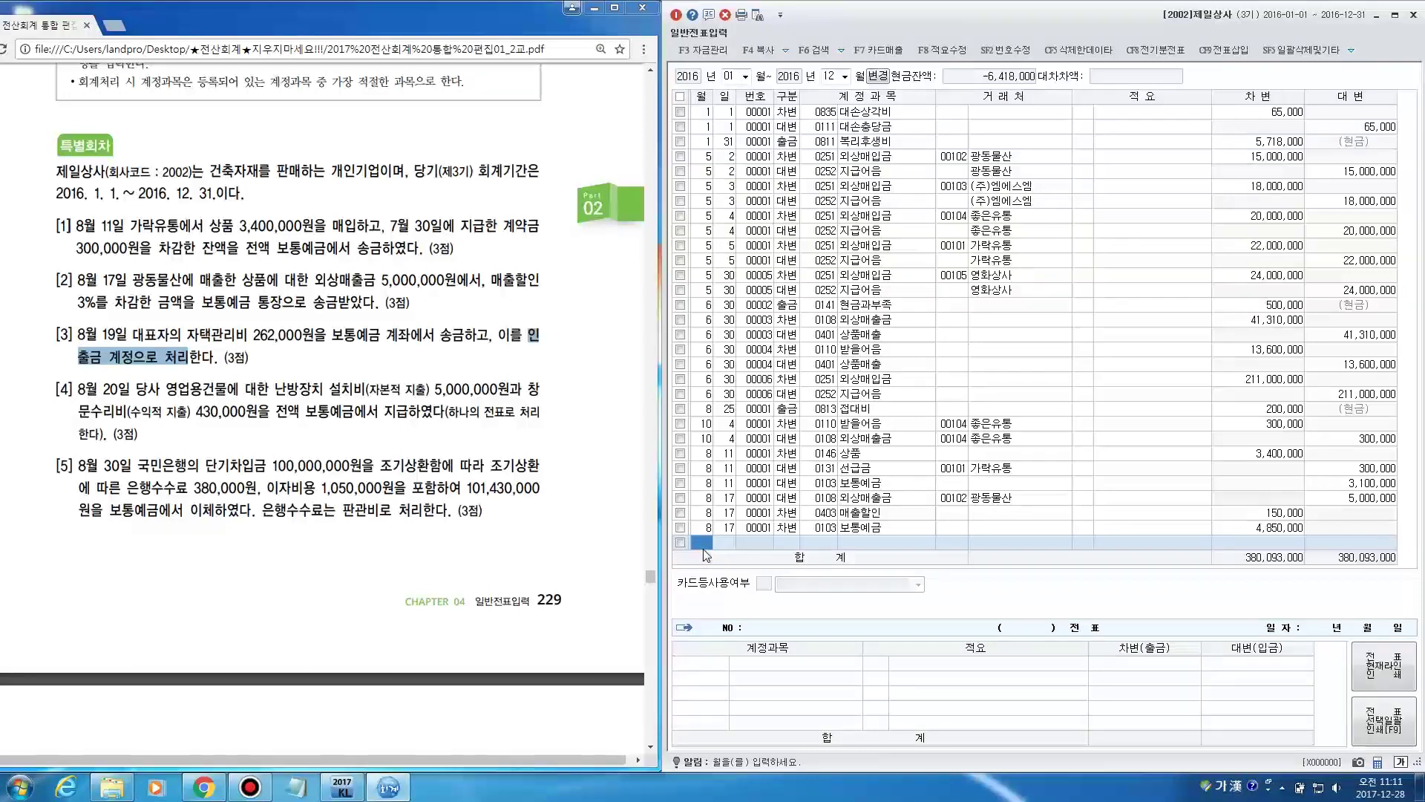
{"action": "type", "text": "9"}
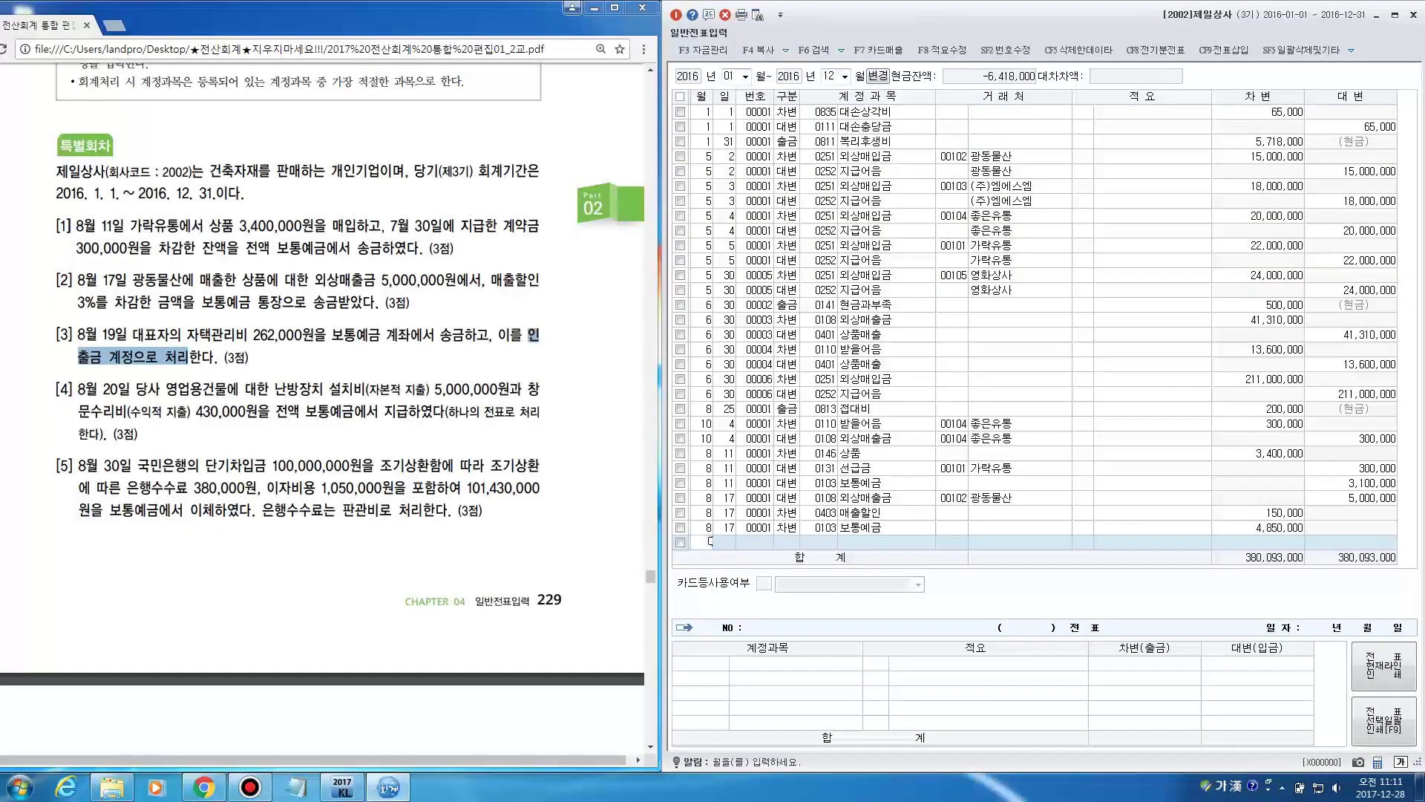
{"action": "key", "text": "Return"}
{"action": "type", "text": "19"}
{"action": "key", "text": "Return"}
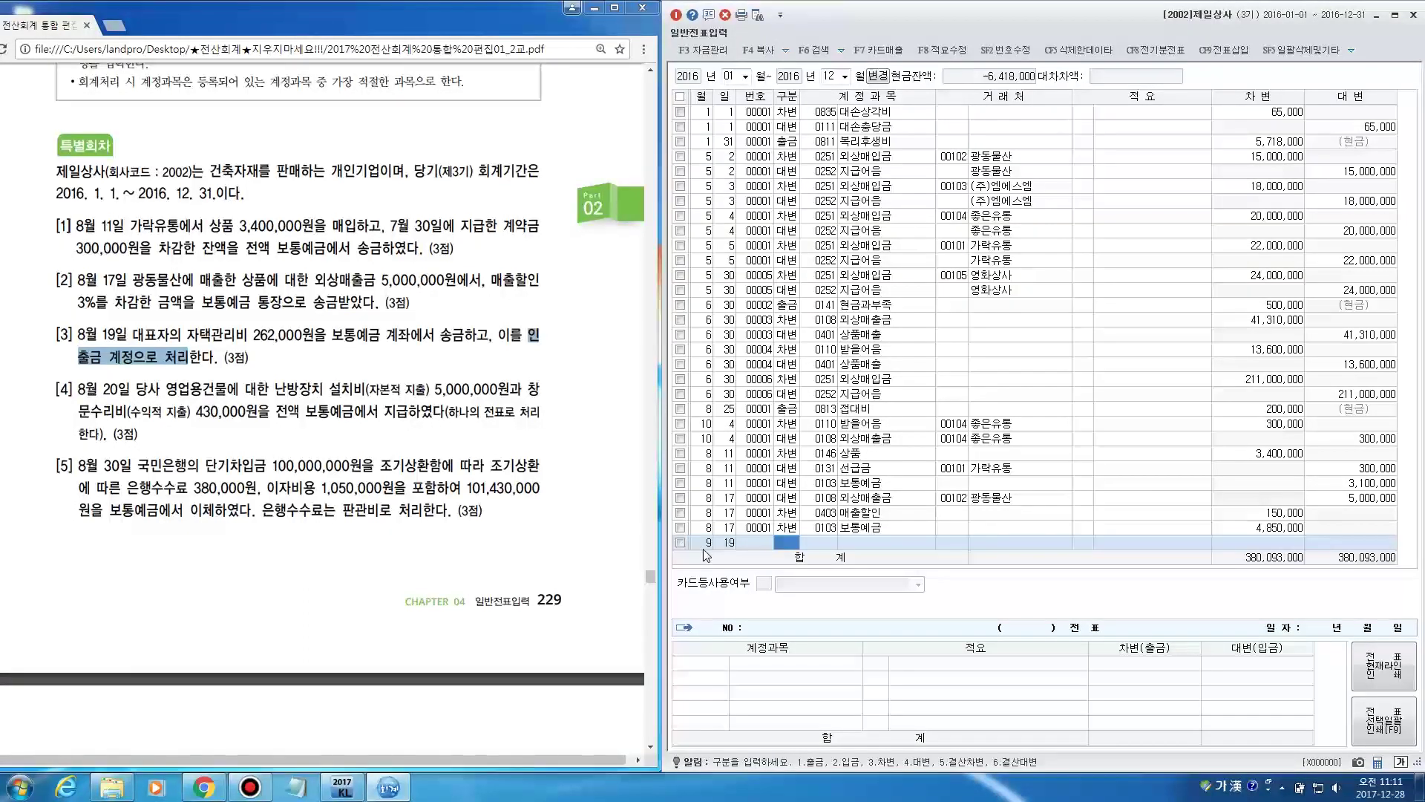
{"action": "type", "text": "4"}
{"action": "key", "text": "Return"}
{"action": "type", "text": "보통"}
{"action": "key", "text": "Return"}
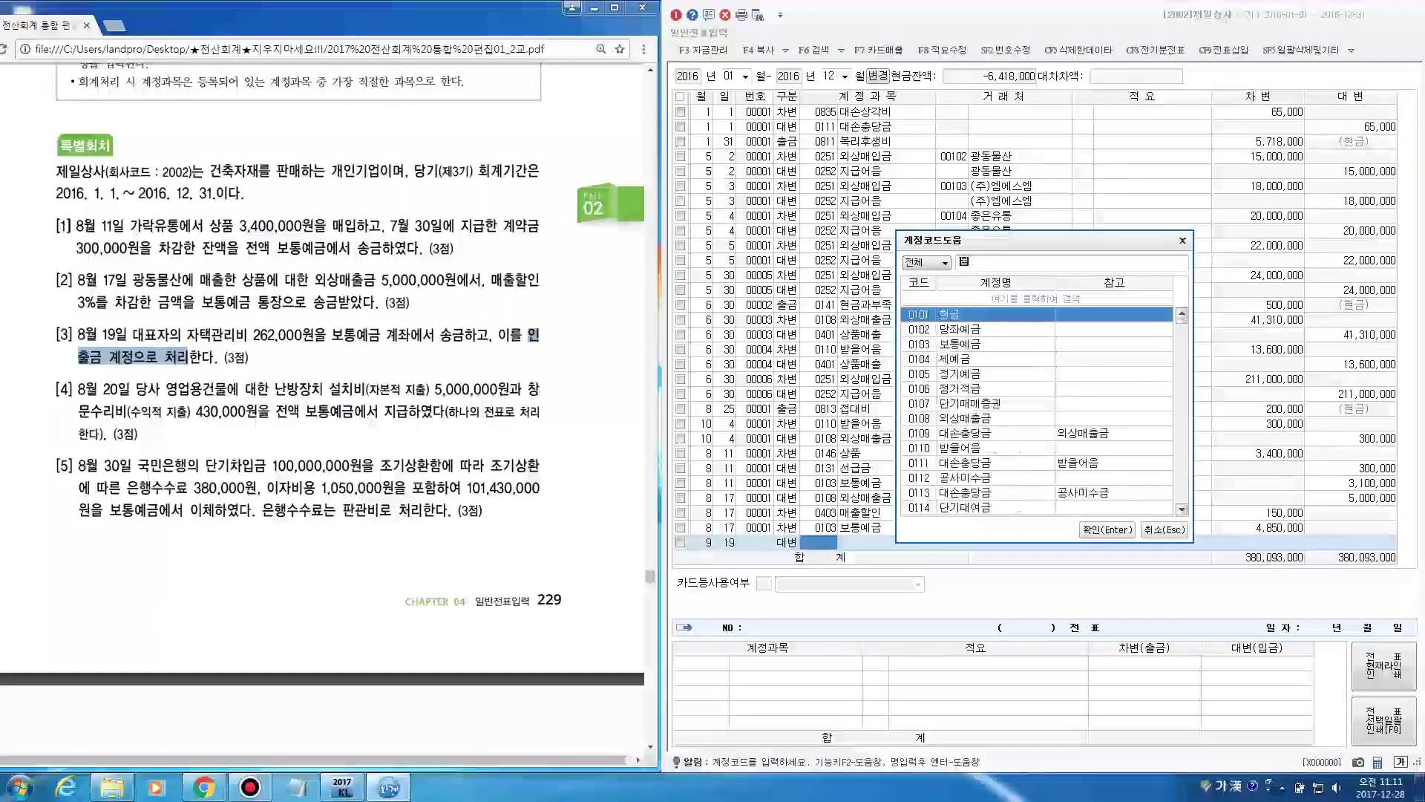
{"action": "key", "text": "Return"}
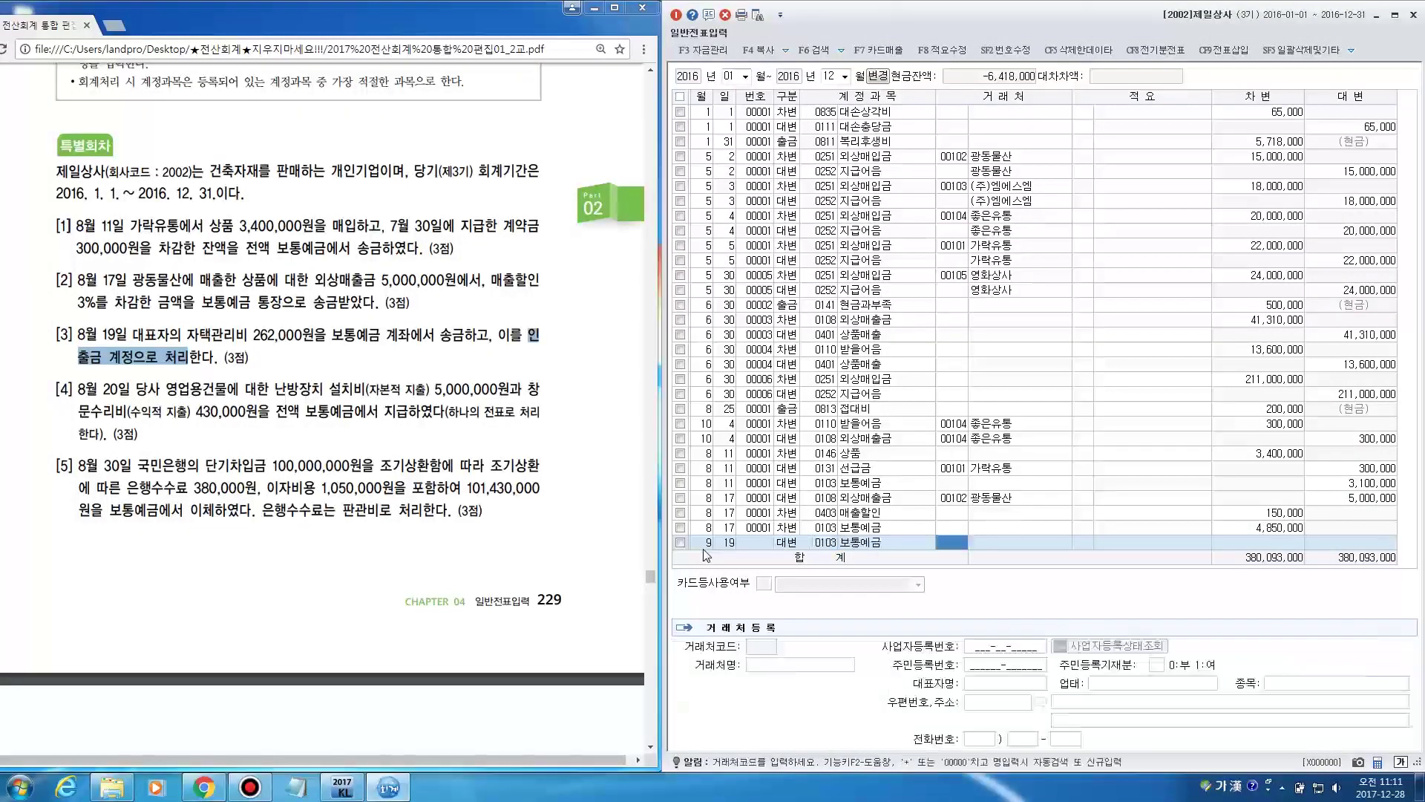
Record a credit of 262,000 on the September 19 보통예금 line, without counterparty or description
{"action": "key", "text": "Return"}
{"action": "key", "text": "Return"}
{"action": "key", "text": "Return"}
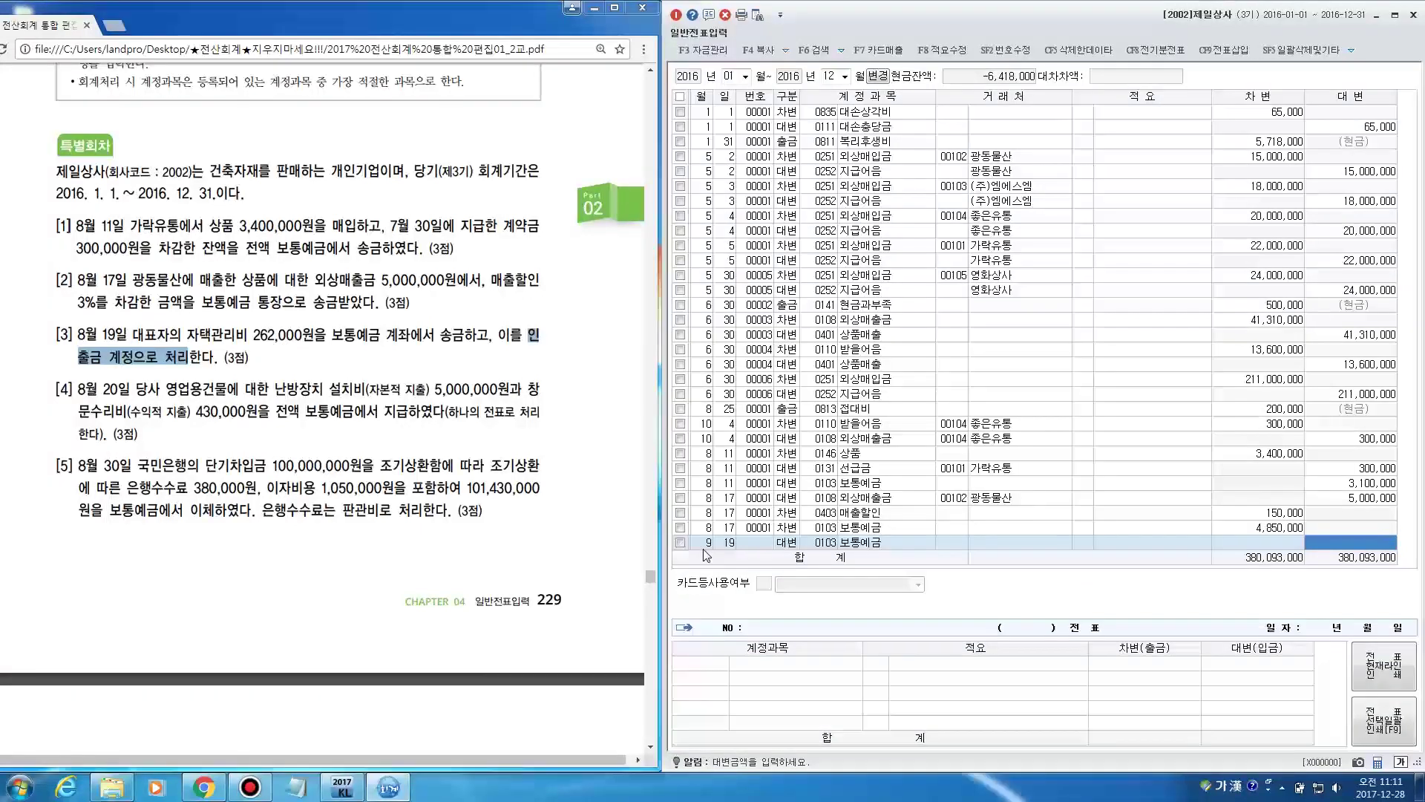
{"action": "type", "text": "2620000"}
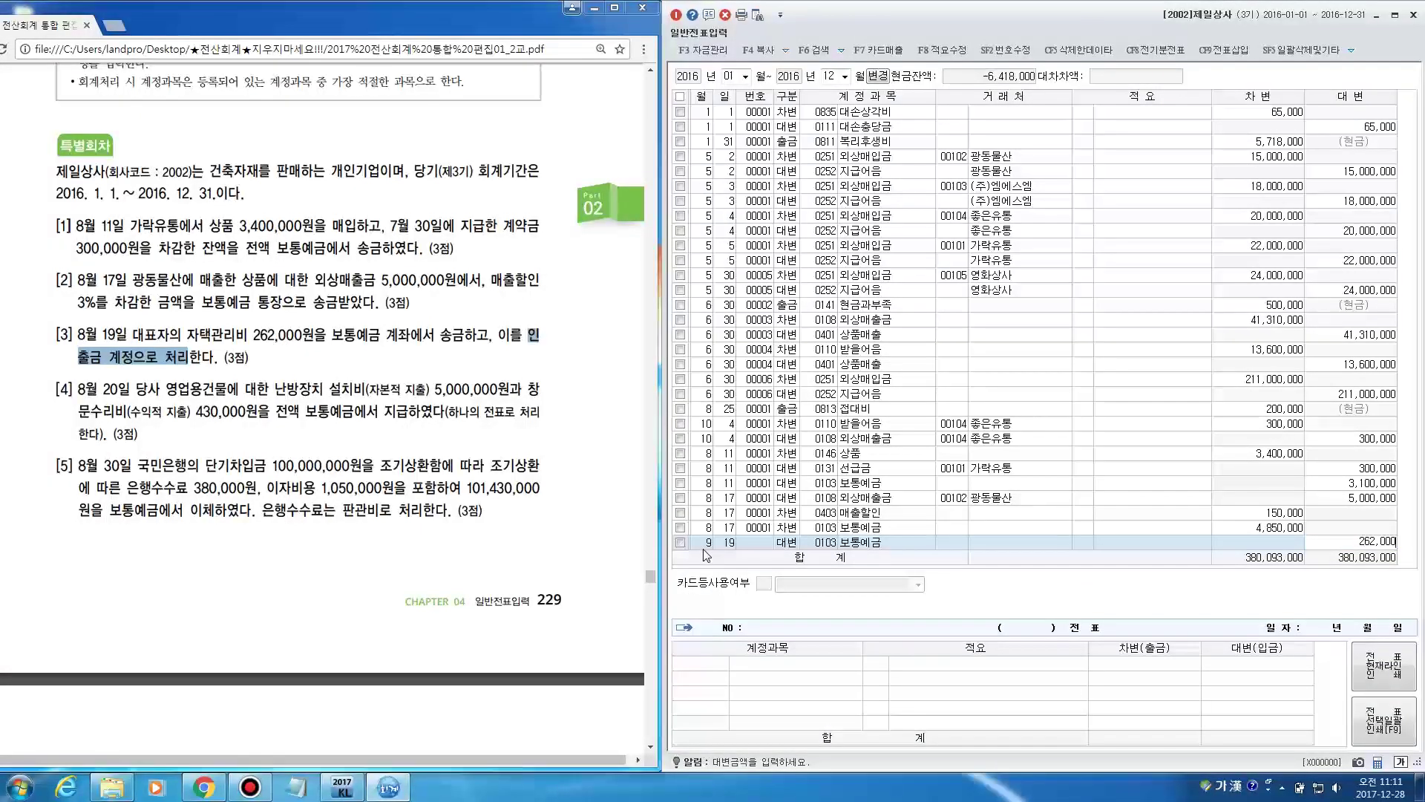
{"action": "key", "text": "Return"}
Add a September 19 debit line for account 0338 인출금 with 262,000, without counterparty or description
{"action": "key", "text": "Return"}
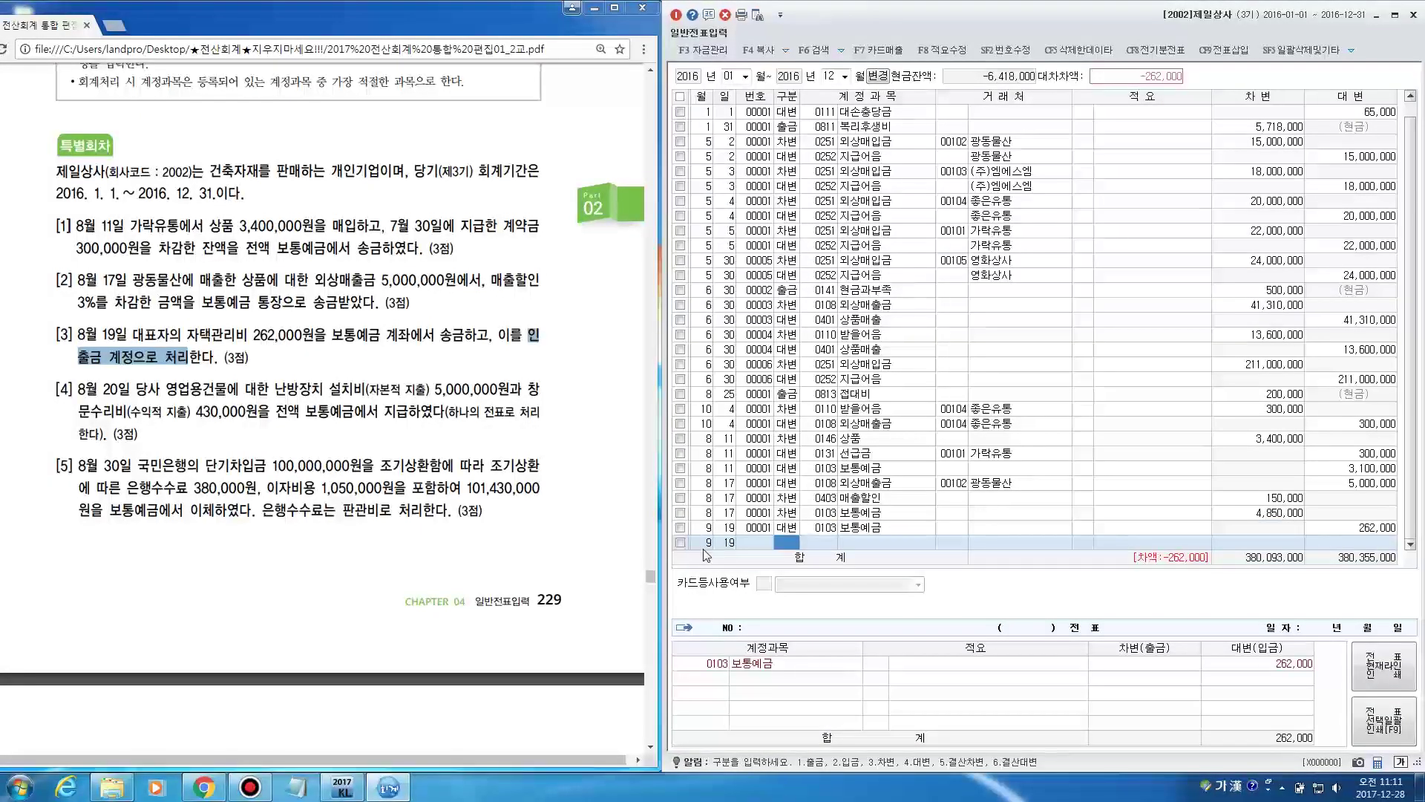
{"action": "type", "text": "3"}
{"action": "key", "text": "Return"}
{"action": "type", "text": "이"}
{"action": "key", "text": "Return"}
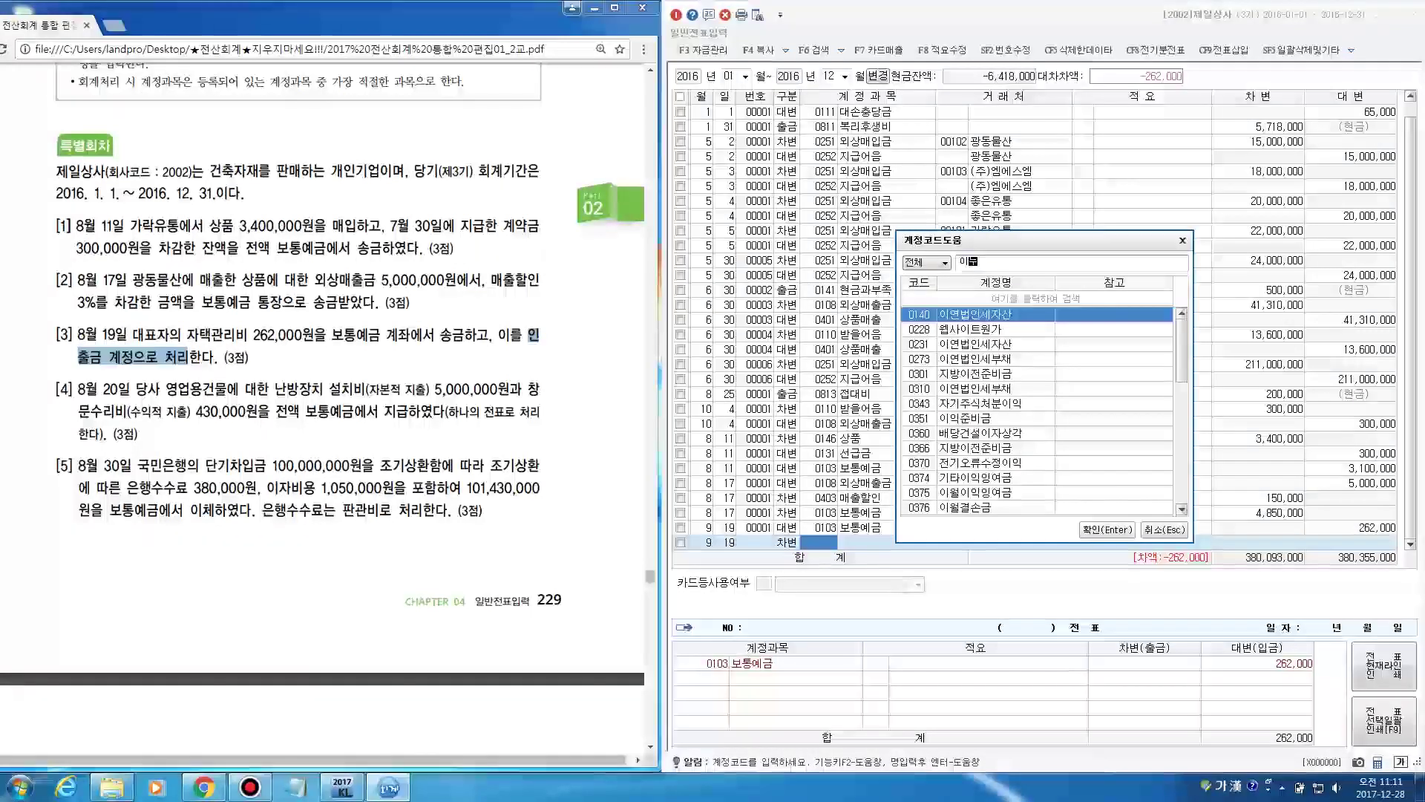
{"action": "type", "text": "ㄴ출"}
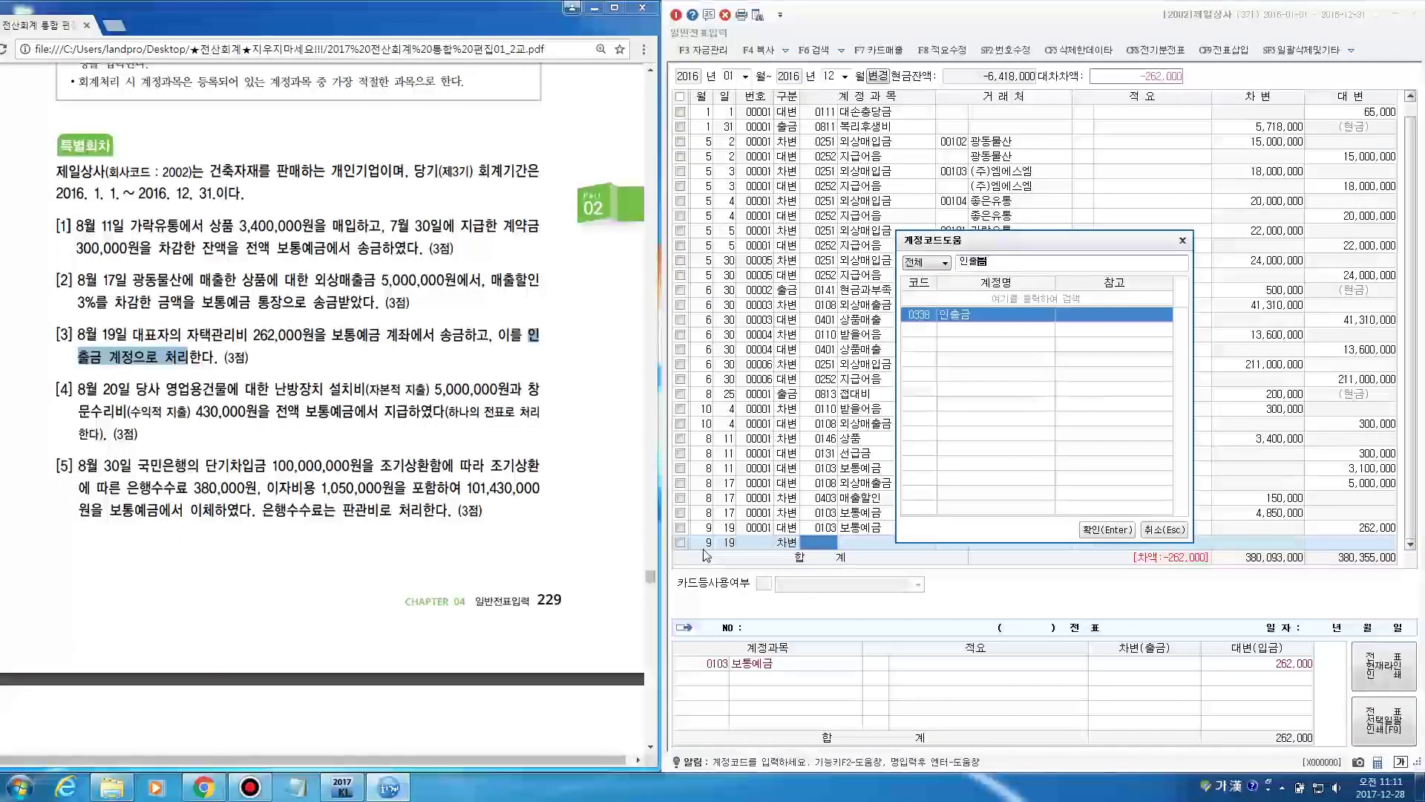
{"action": "key", "text": "Return"}
{"action": "key", "text": "Return"}
{"action": "key", "text": "Return"}
{"action": "key", "text": "Return"}
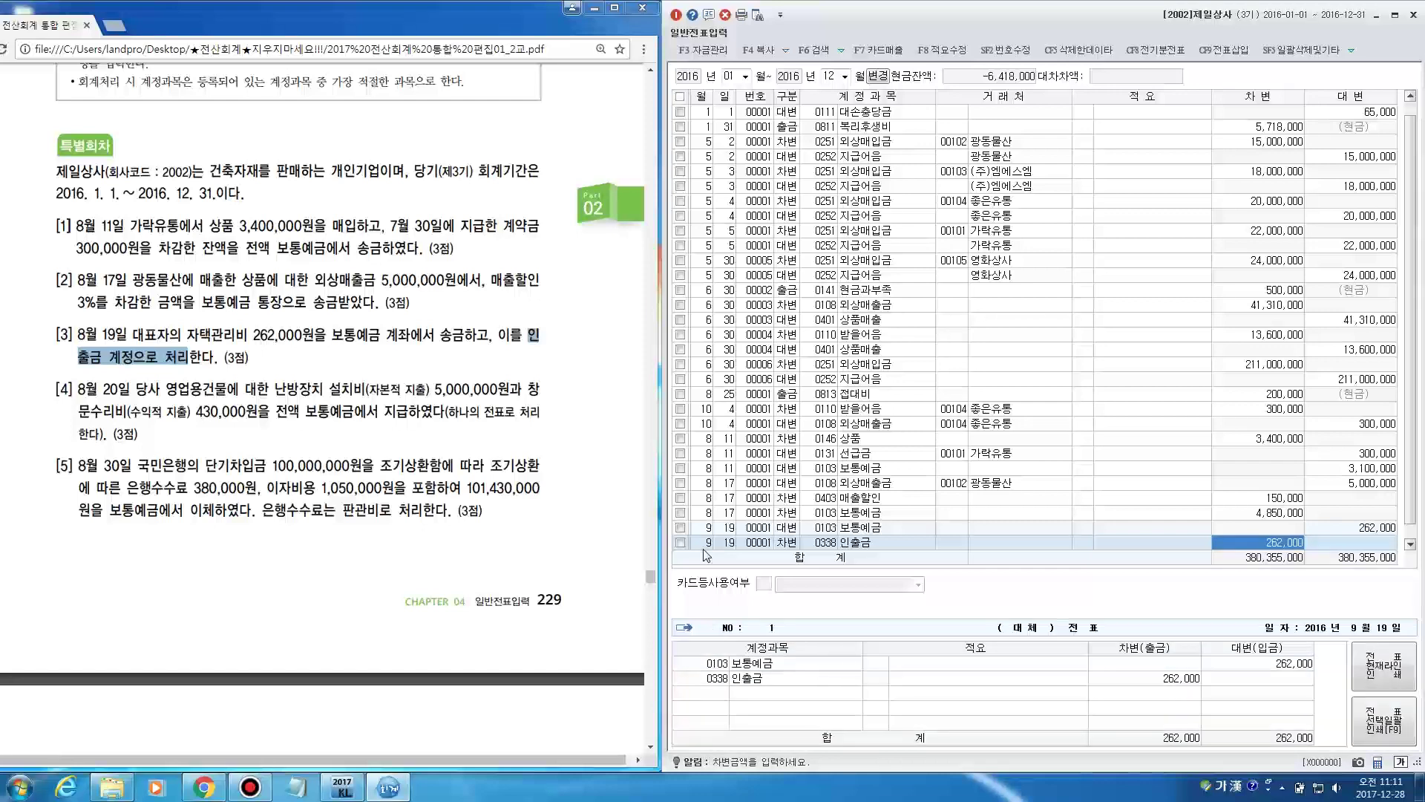
{"action": "key", "text": "Return"}
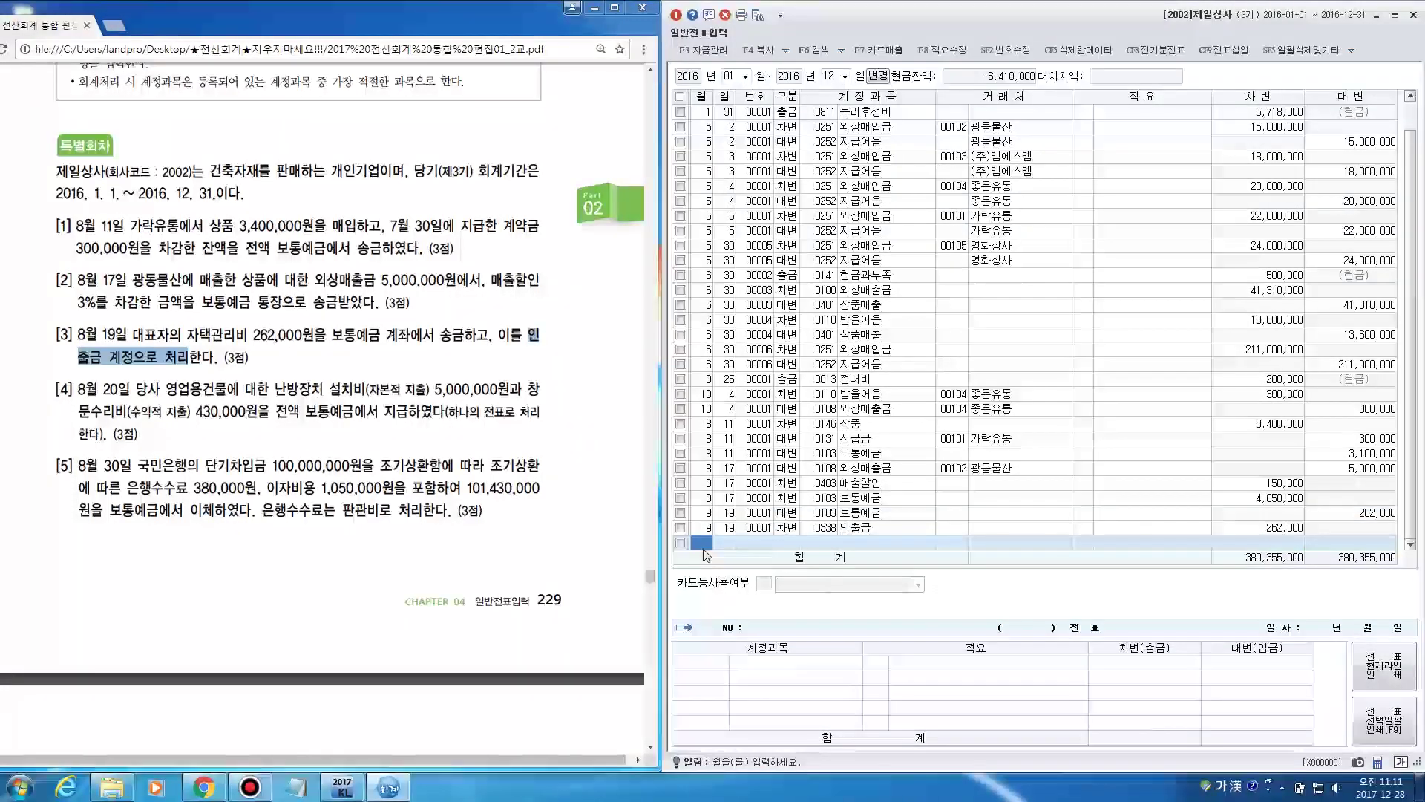
Examine problem [4] in the PDF for the date, capital and revenue expenditures, their amounts, the one-voucher instruction and the paying account
{"action": "left_click", "coordinate": [475, 494]}
{"action": "scroll", "coordinate": [393, 445], "scroll_direction": "down", "scroll_amount": 2}
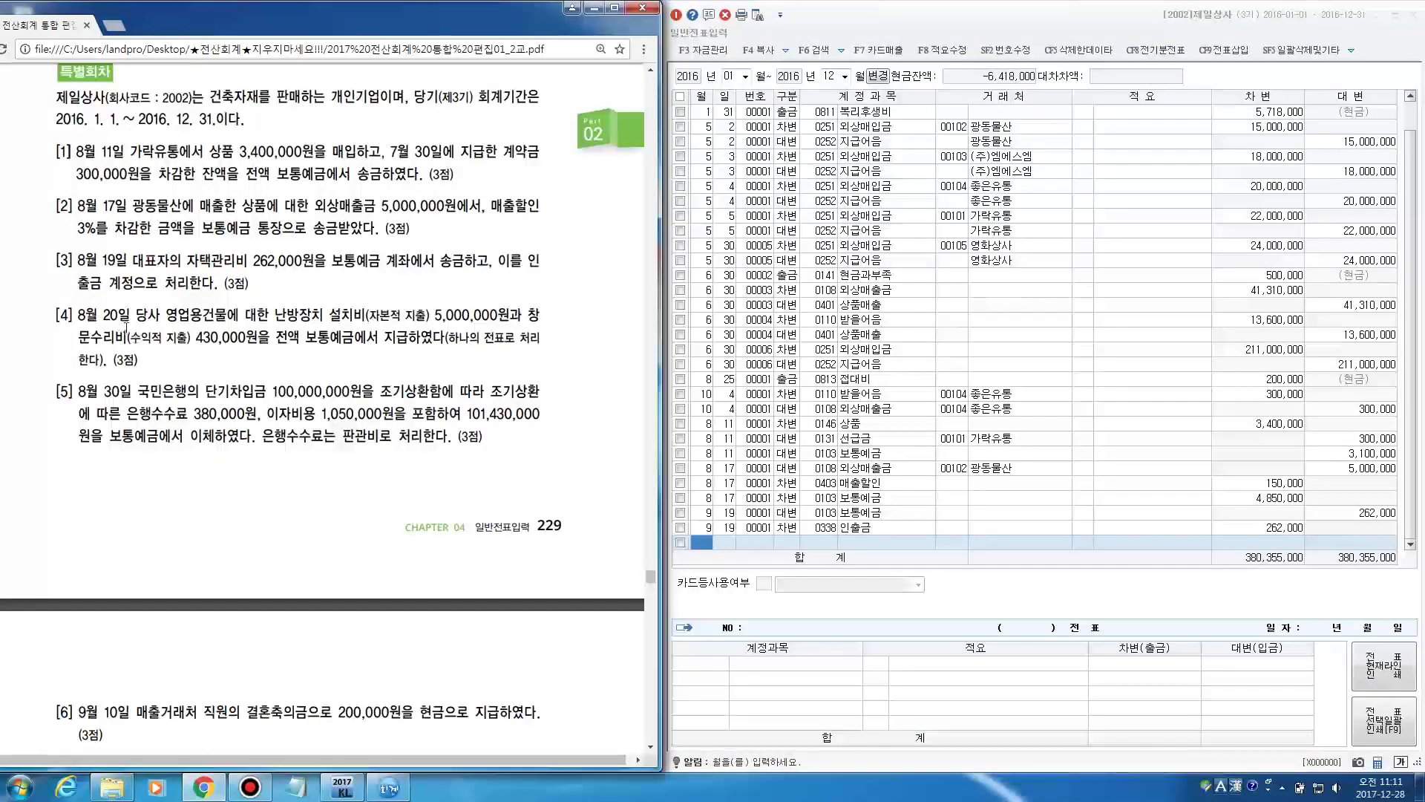
{"action": "left_click_drag", "start_coordinate": [136, 315], "coordinate": [510, 313]}
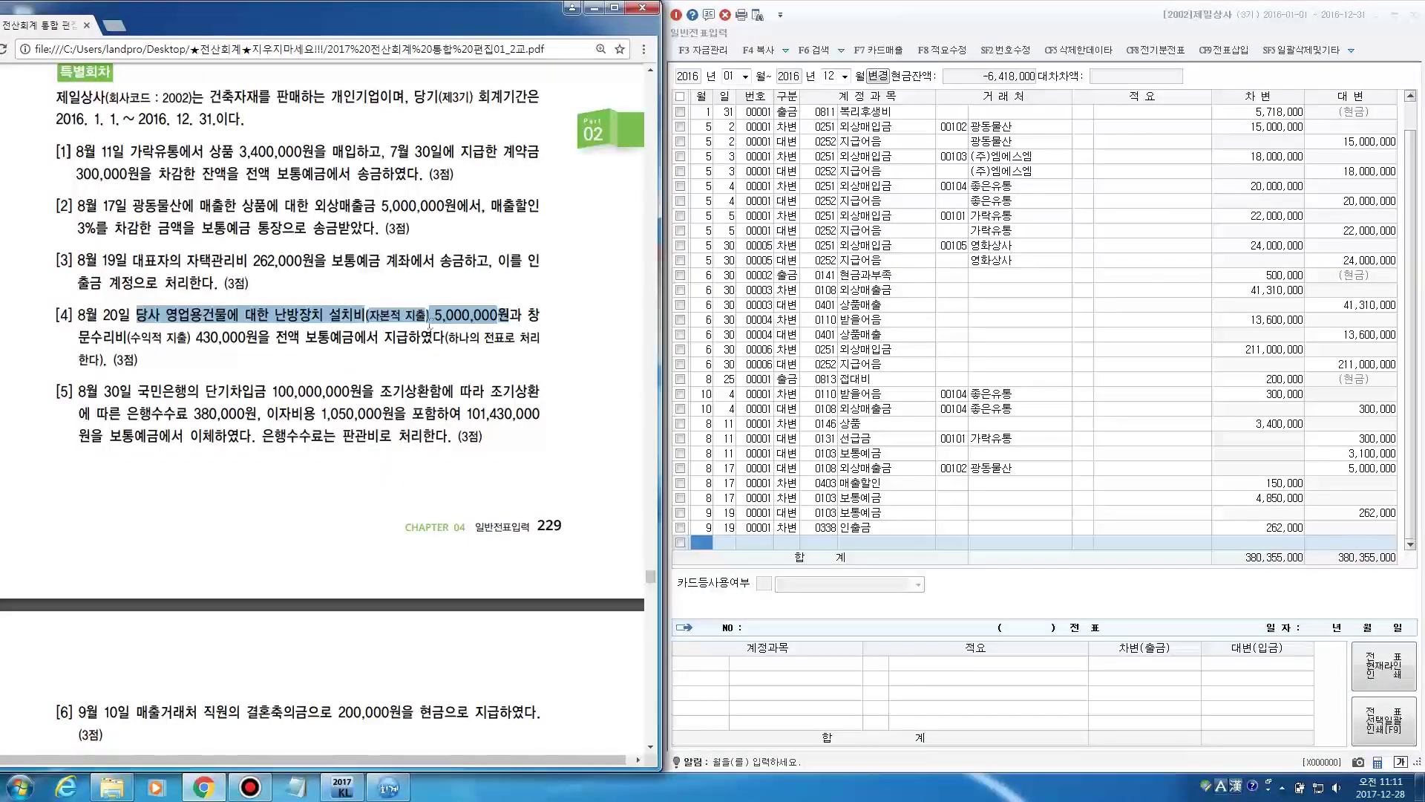
{"action": "mouse_move", "coordinate": [540, 314]}
{"action": "left_mouse_down"}
{"action": "mouse_move", "coordinate": [280, 318]}
{"action": "mouse_move", "coordinate": [246, 338]}
{"action": "mouse_move", "coordinate": [422, 349]}
{"action": "mouse_move", "coordinate": [409, 354]}
{"action": "mouse_move", "coordinate": [540, 343]}
{"action": "left_mouse_up"}
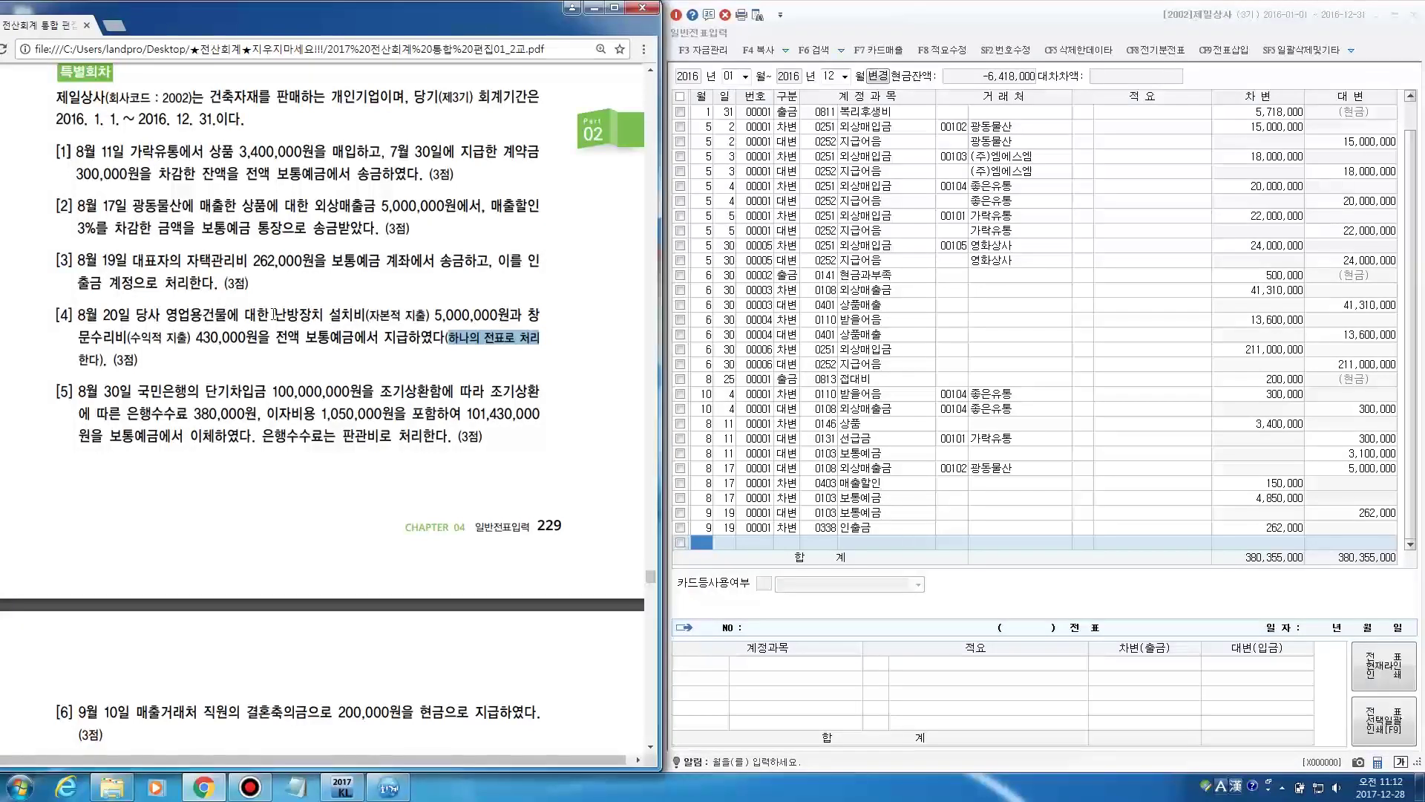
{"action": "left_click_drag", "start_coordinate": [273, 314], "coordinate": [432, 319]}
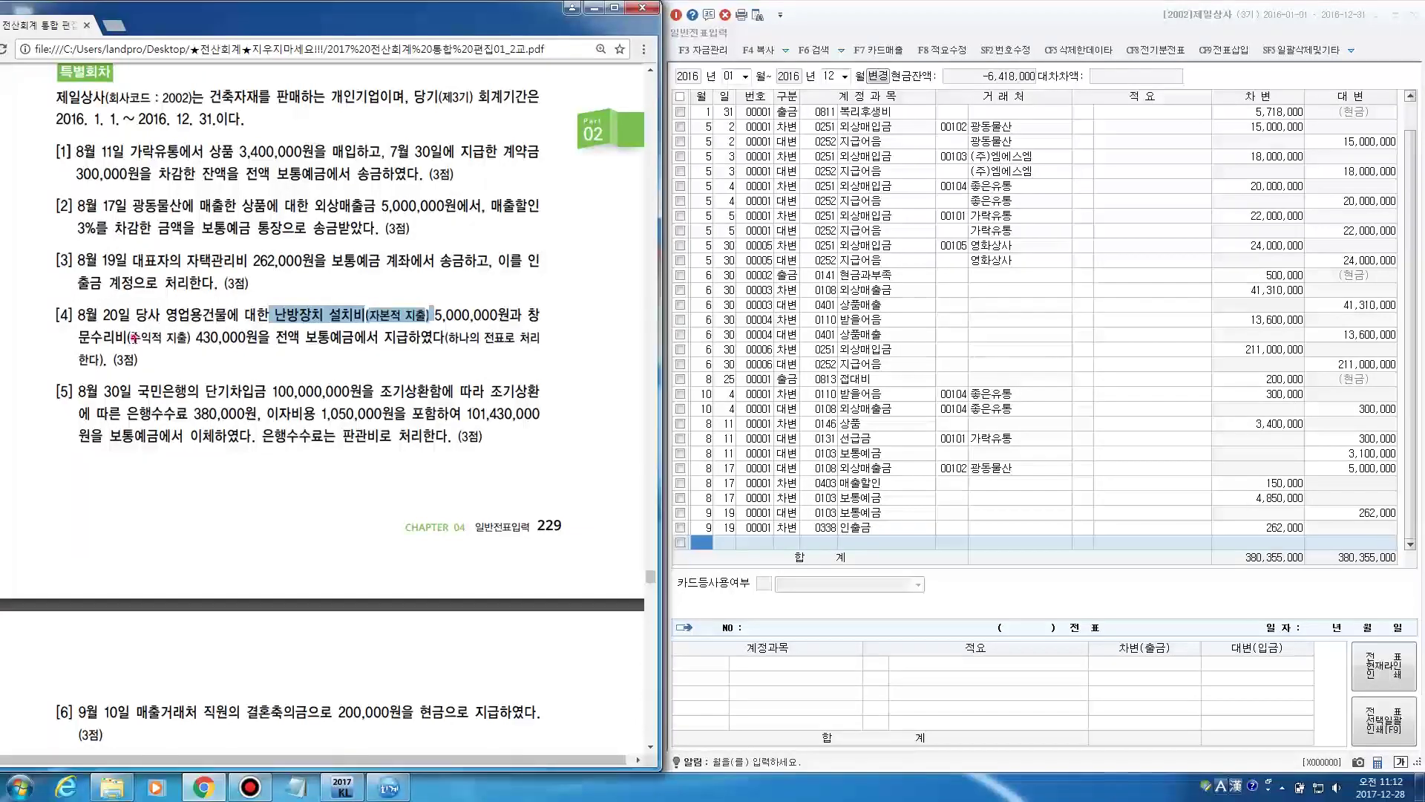
{"action": "left_click_drag", "start_coordinate": [130, 338], "coordinate": [189, 339]}
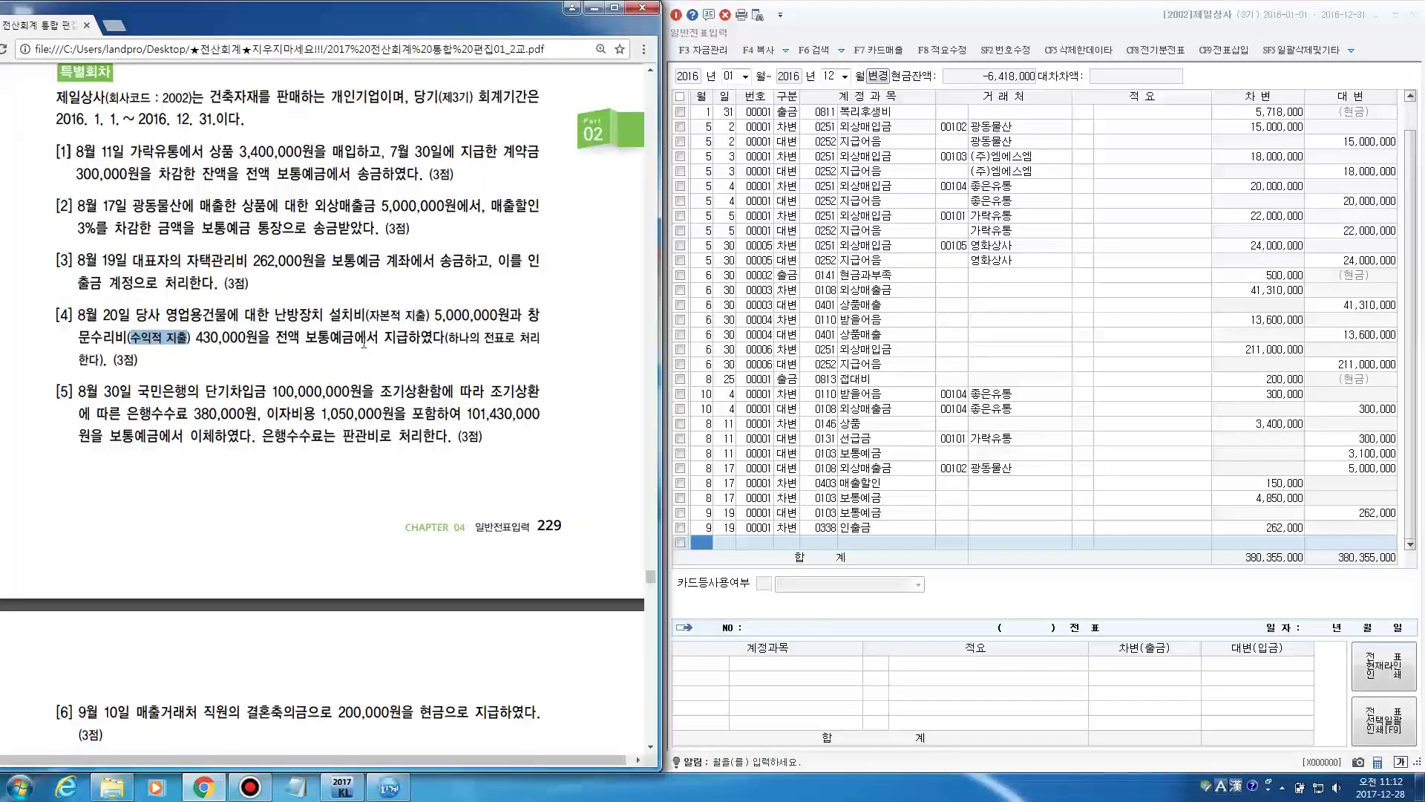
{"action": "left_click_drag", "start_coordinate": [366, 316], "coordinate": [419, 322]}
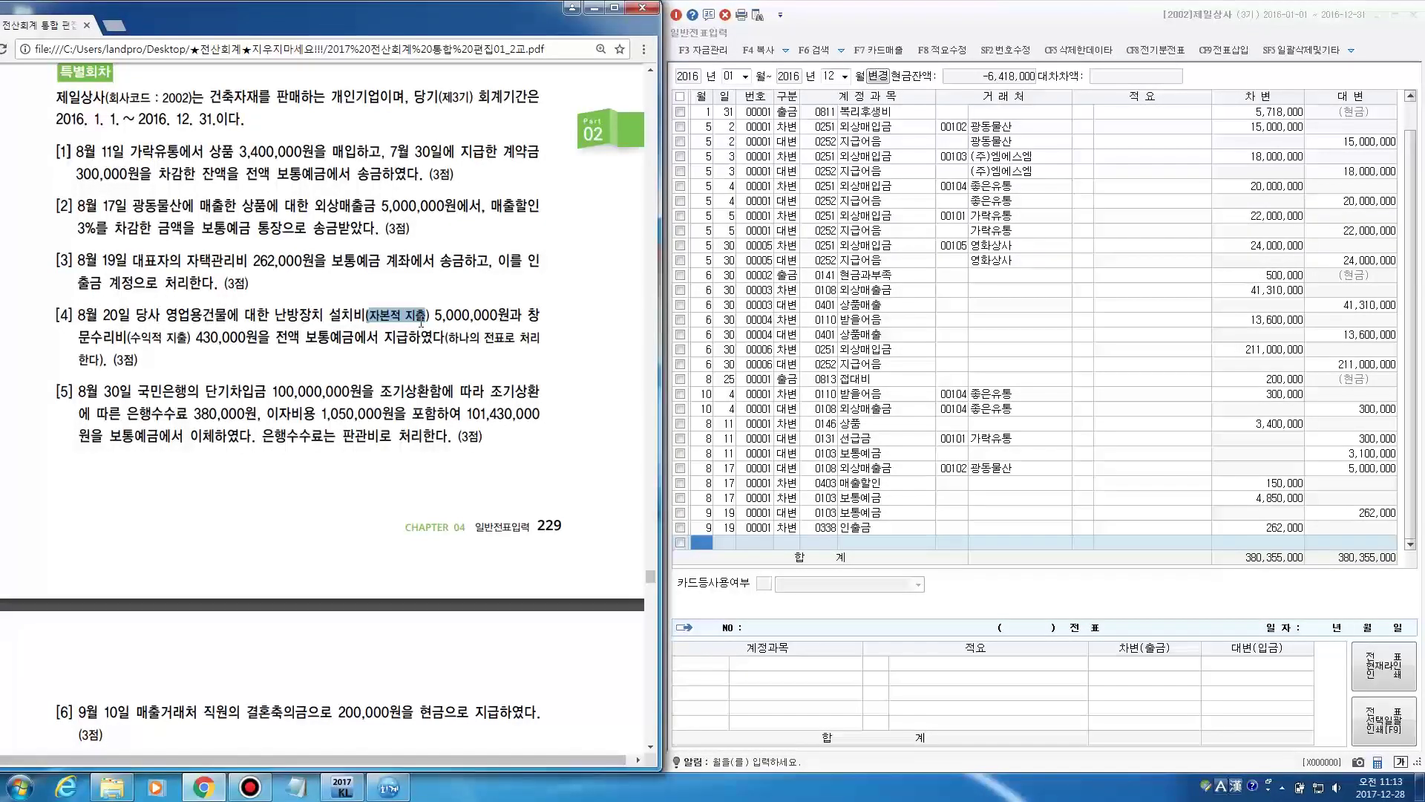
{"action": "left_click_drag", "start_coordinate": [130, 337], "coordinate": [188, 339]}
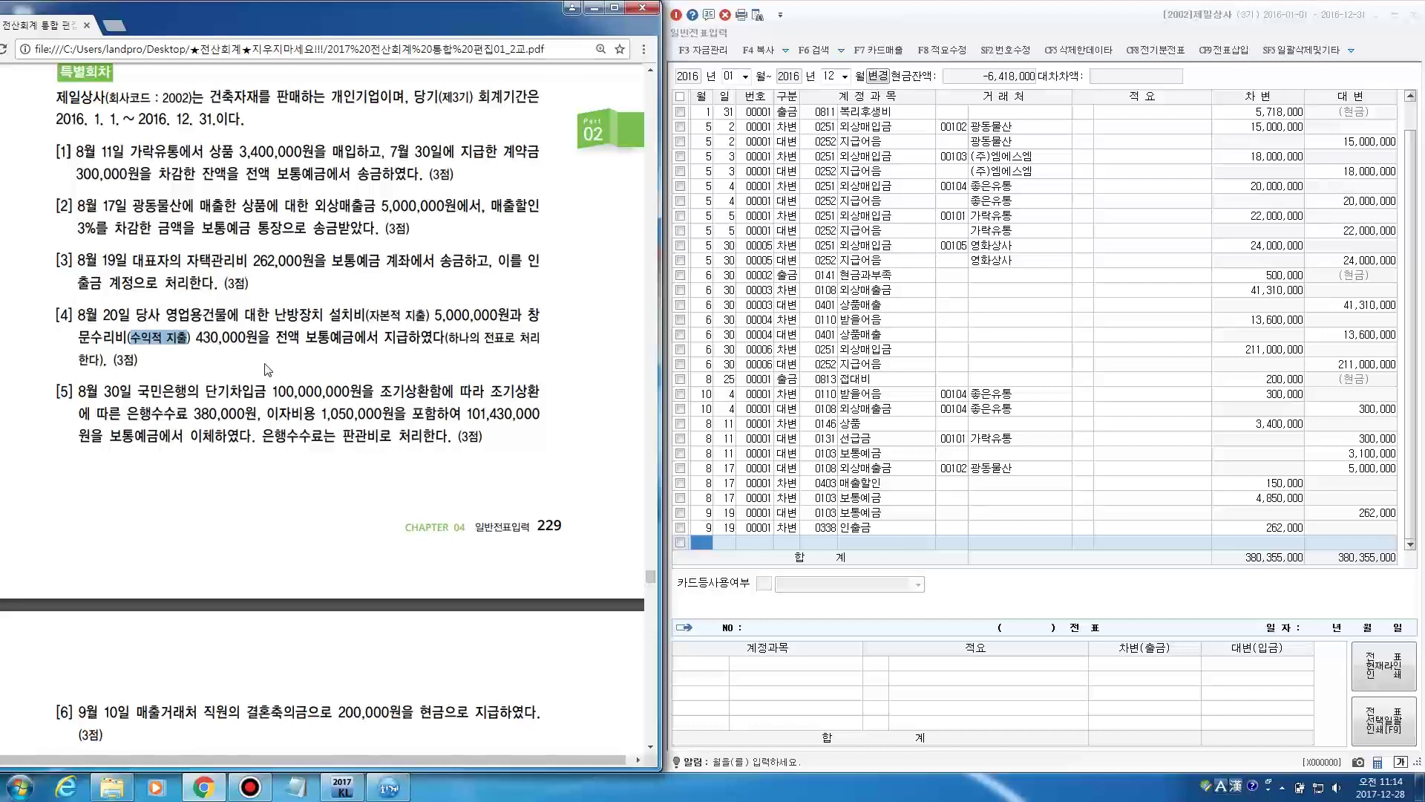
{"action": "left_click_drag", "start_coordinate": [277, 311], "coordinate": [442, 318]}
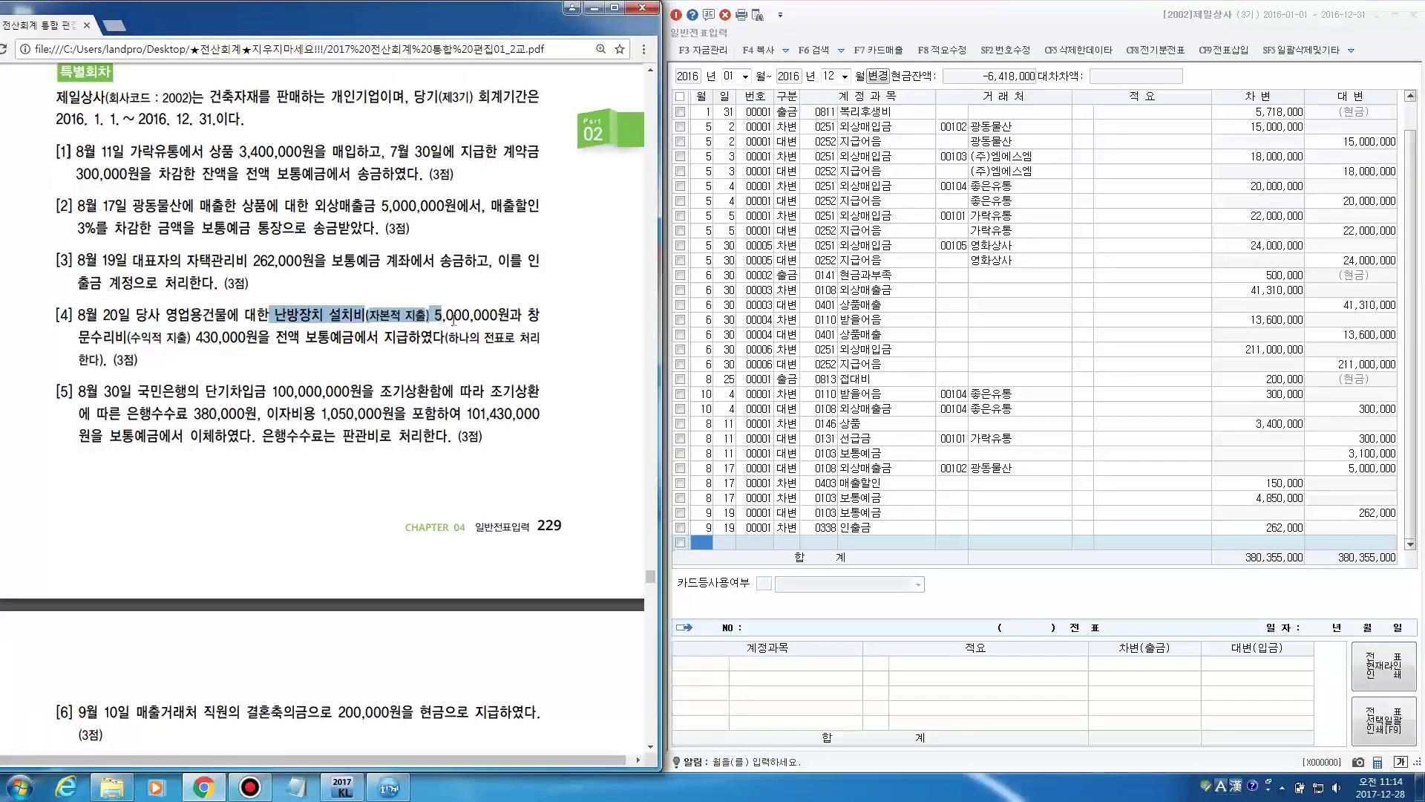
{"action": "left_click_drag", "start_coordinate": [92, 336], "coordinate": [199, 338]}
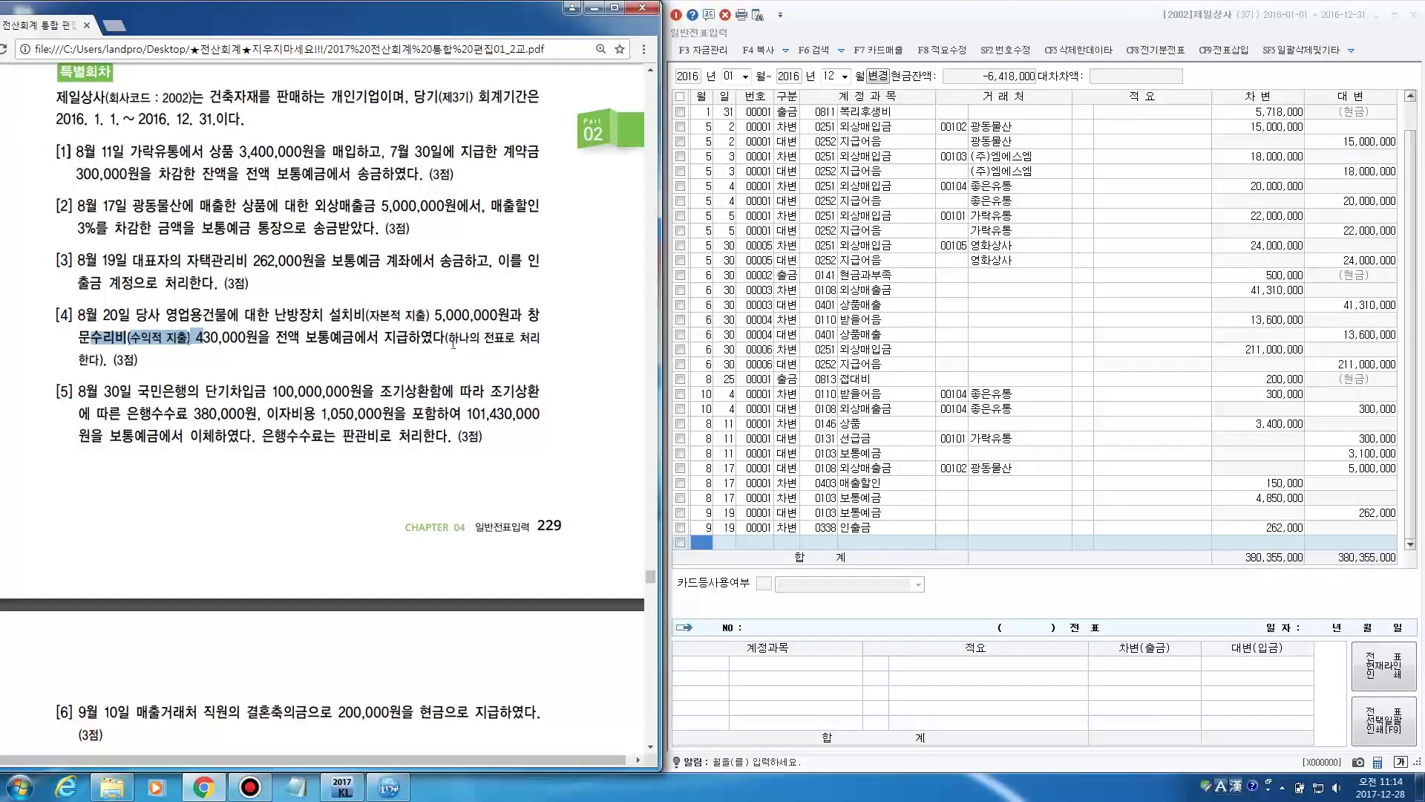
{"action": "left_click_drag", "start_coordinate": [447, 338], "coordinate": [515, 338]}
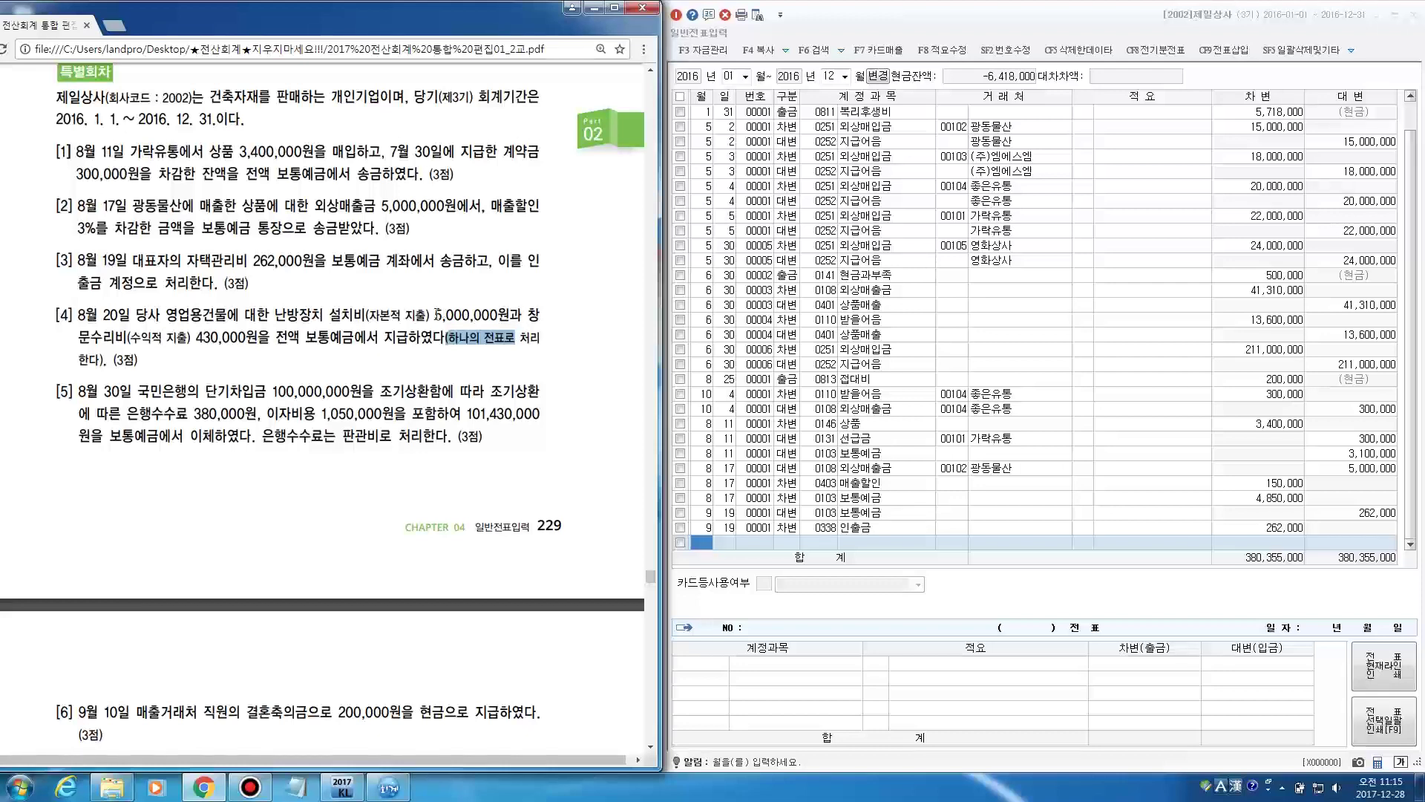
{"action": "left_click_drag", "start_coordinate": [436, 315], "coordinate": [516, 315]}
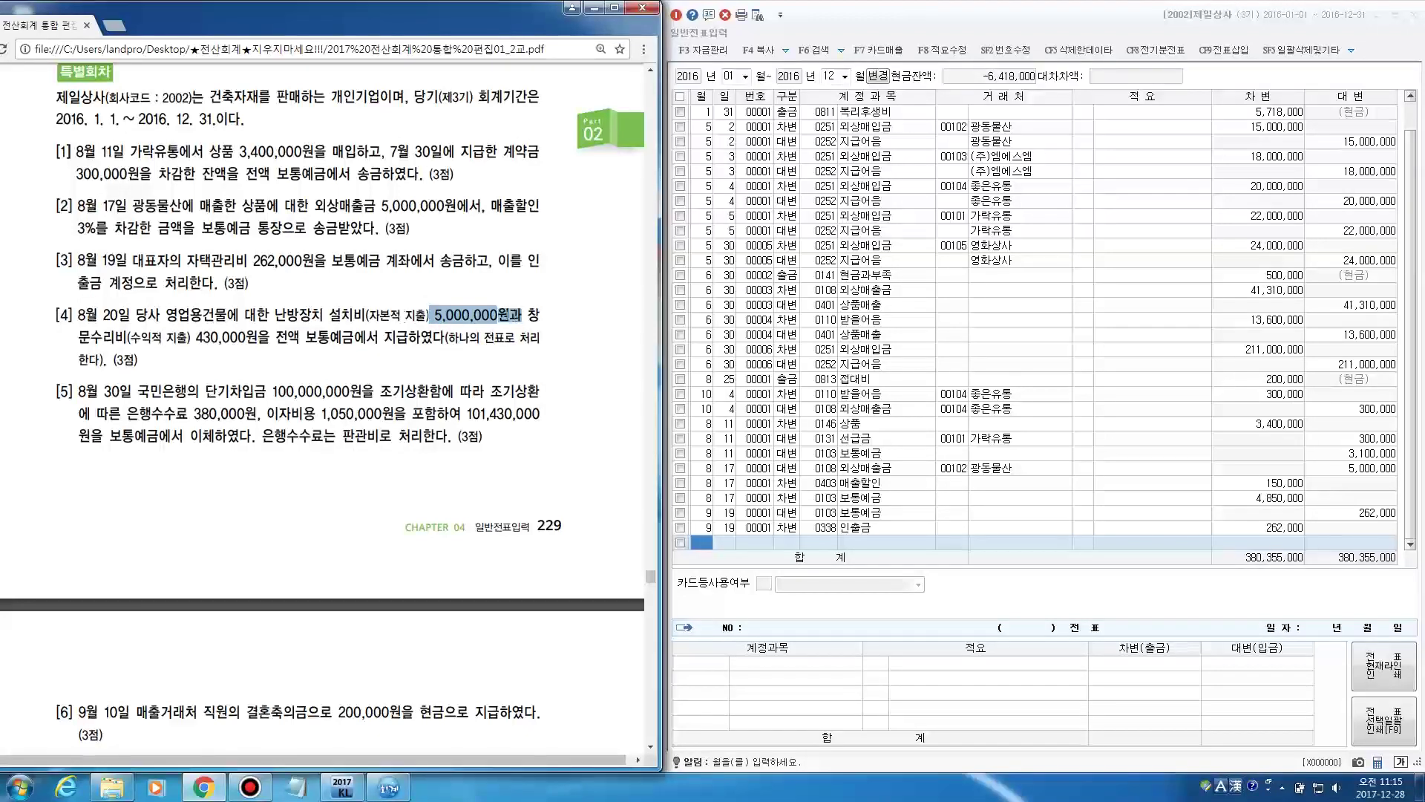
{"action": "left_click_drag", "start_coordinate": [204, 314], "coordinate": [222, 312]}
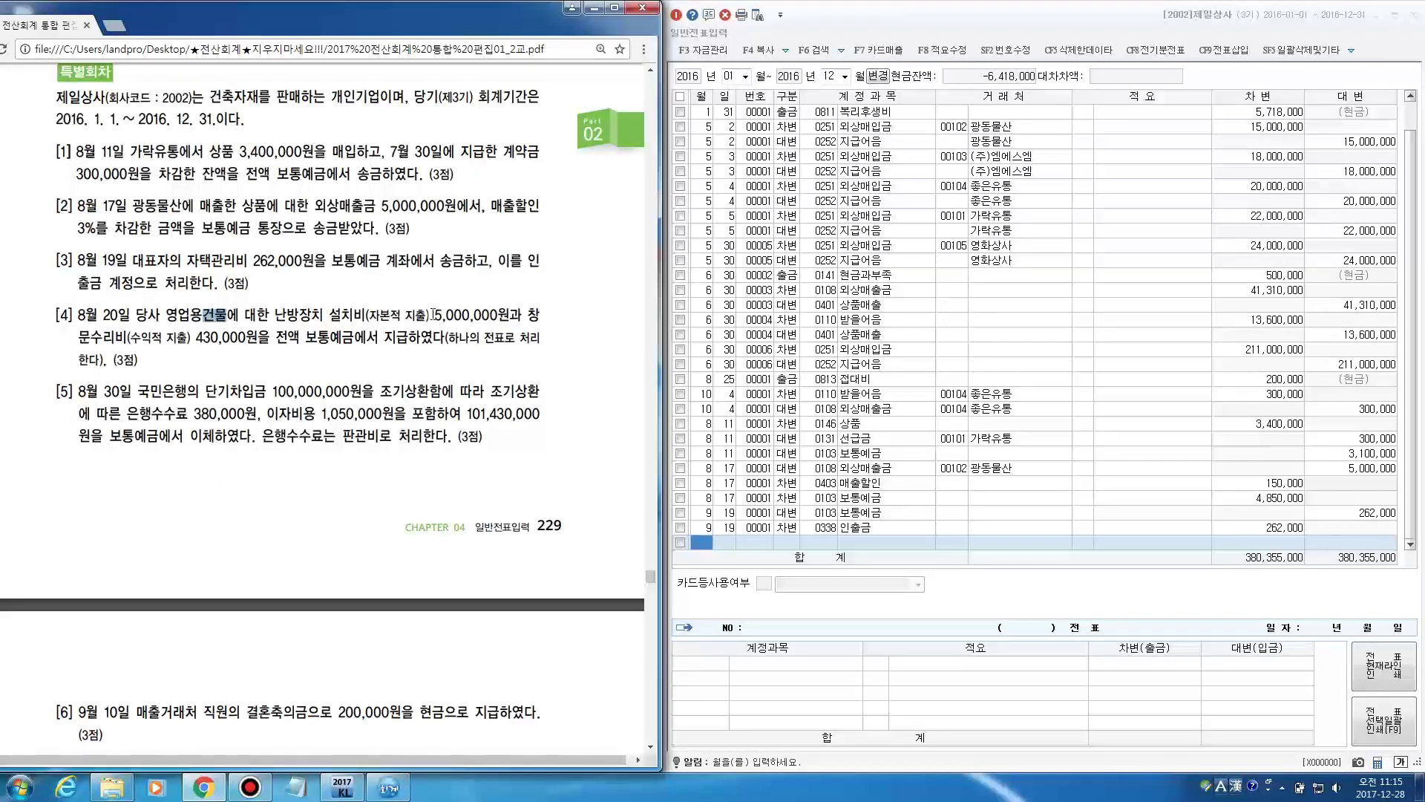
{"action": "left_click_drag", "start_coordinate": [435, 314], "coordinate": [503, 316]}
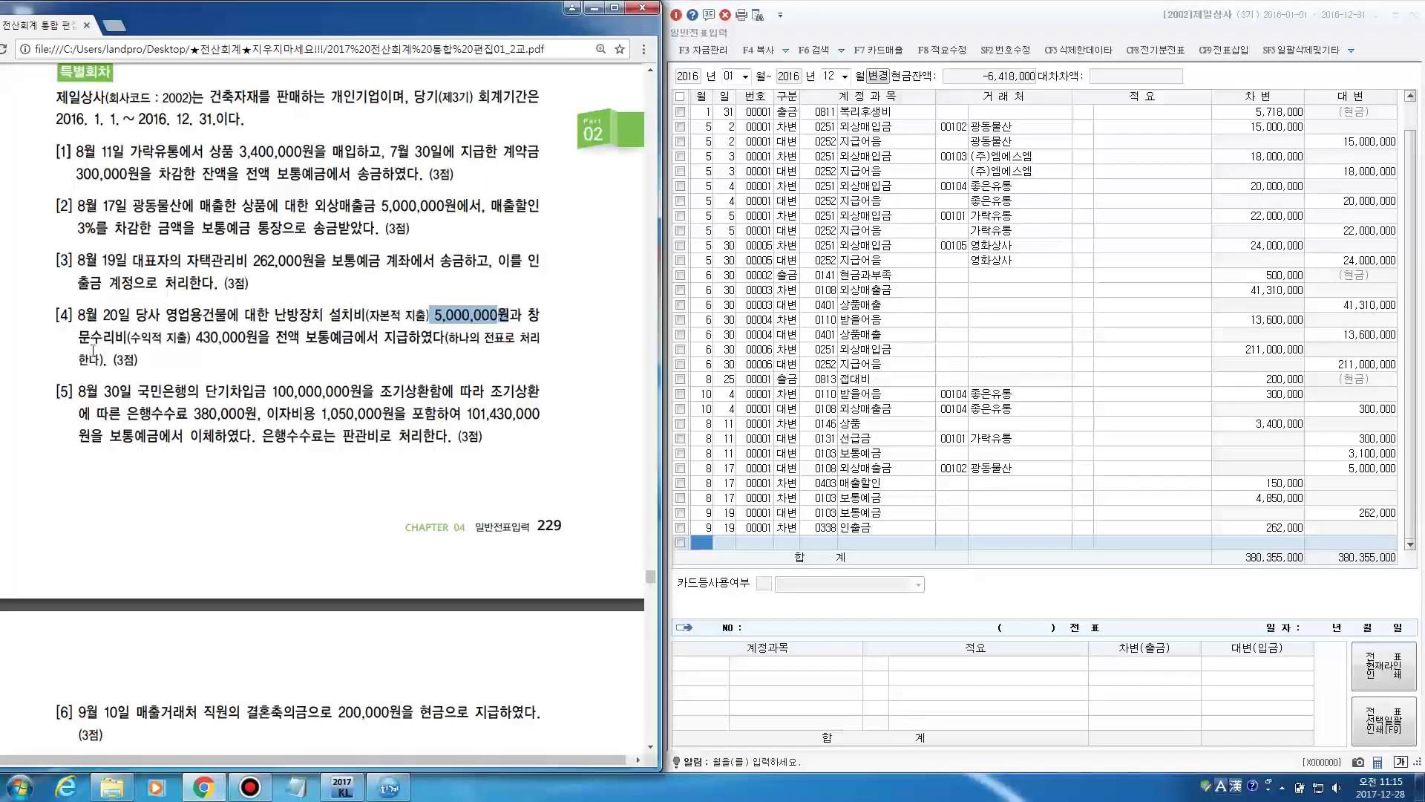
{"action": "left_click_drag", "start_coordinate": [78, 338], "coordinate": [251, 343]}
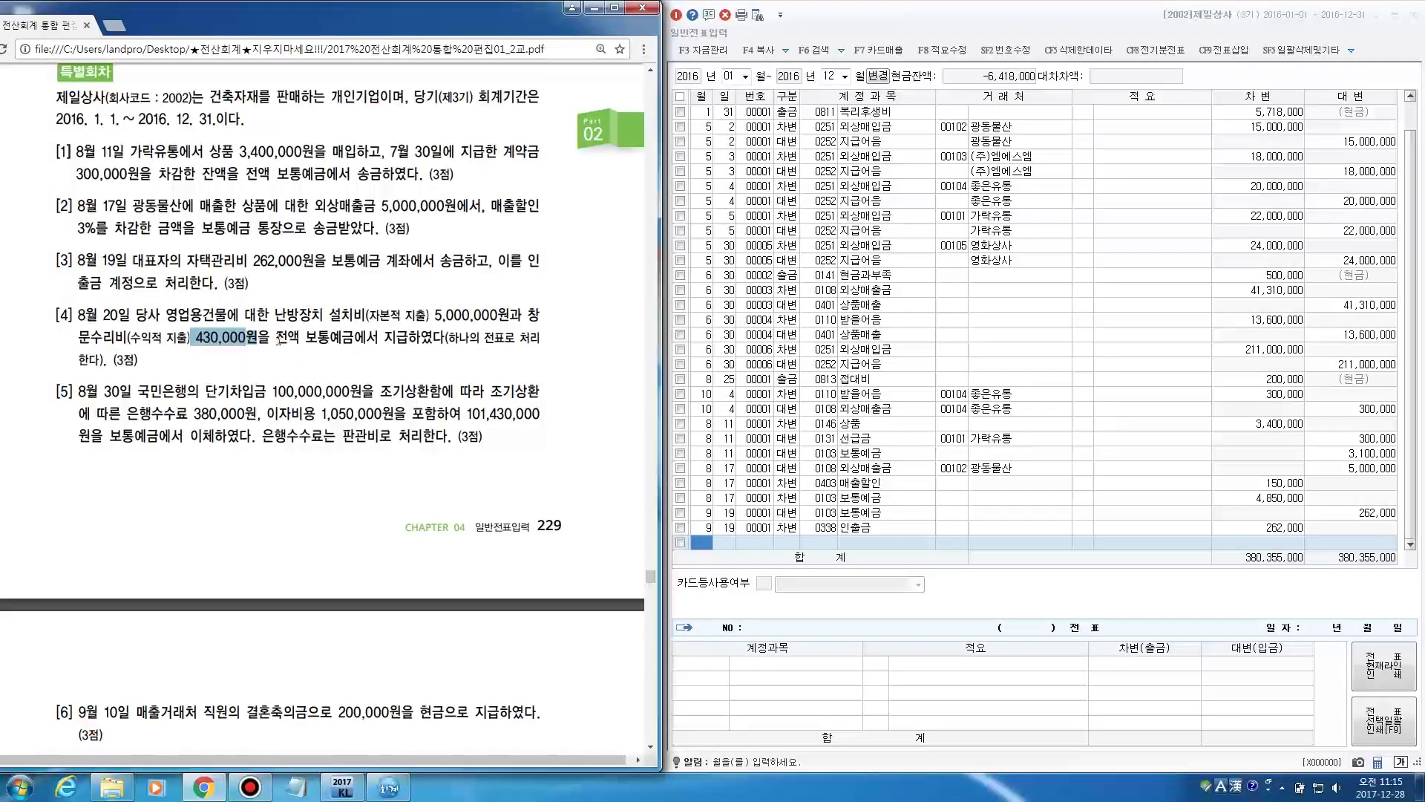
{"action": "left_click_drag", "start_coordinate": [277, 338], "coordinate": [405, 347]}
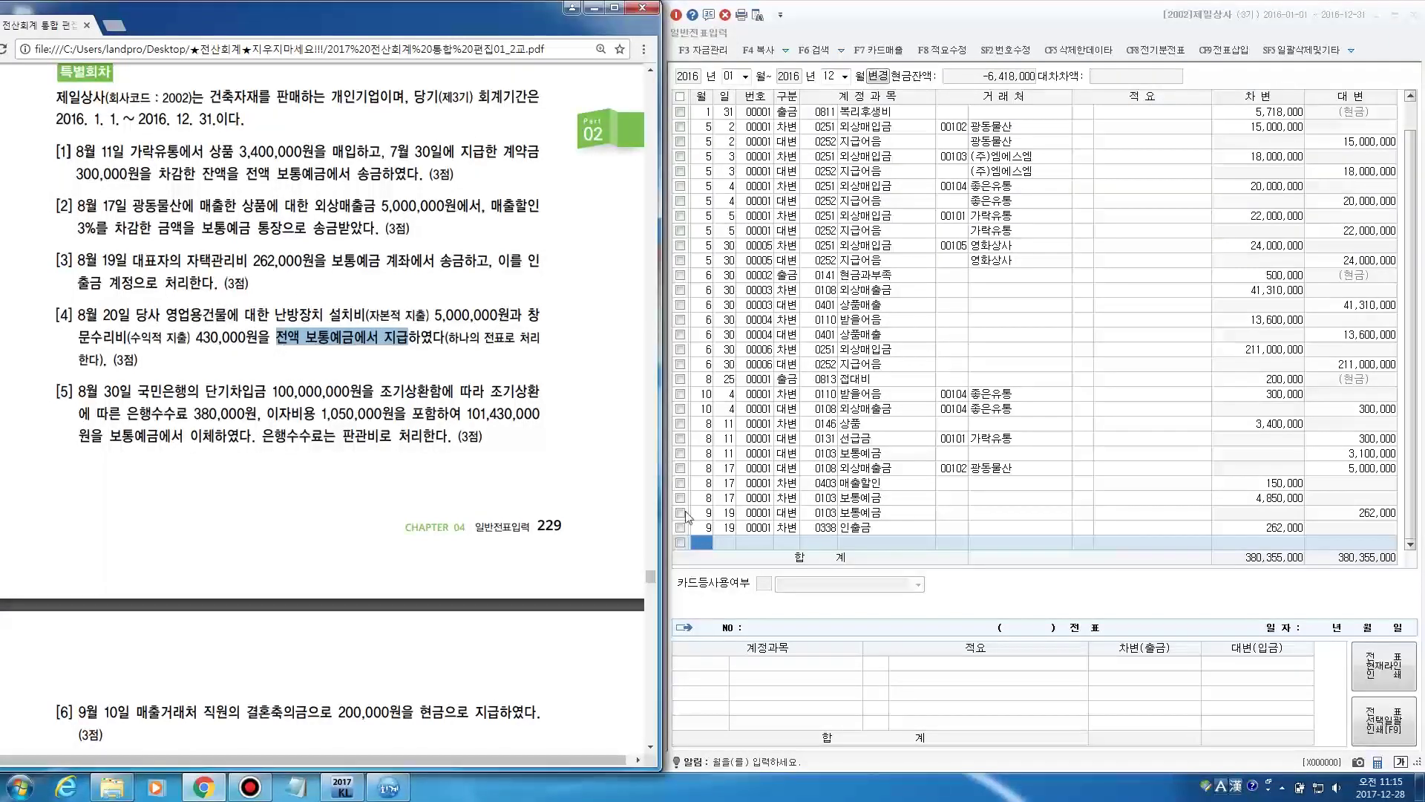
Start an August 20 voucher line of type 차변 (debit) in the first empty row with account 0202 건물
{"action": "left_click", "coordinate": [709, 545]}
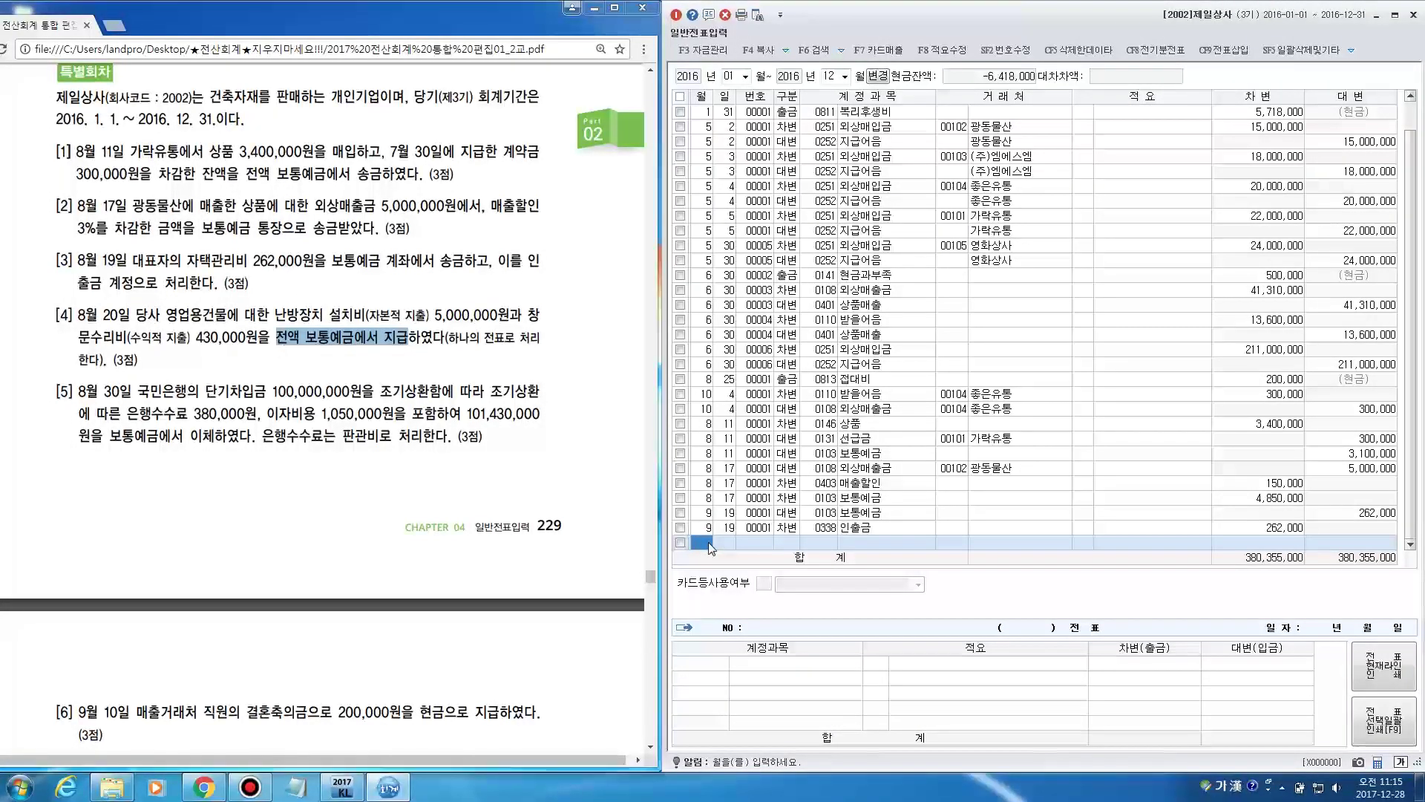
{"action": "type", "text": "8"}
{"action": "key", "text": "Return"}
{"action": "type", "text": "20"}
{"action": "key", "text": "Return"}
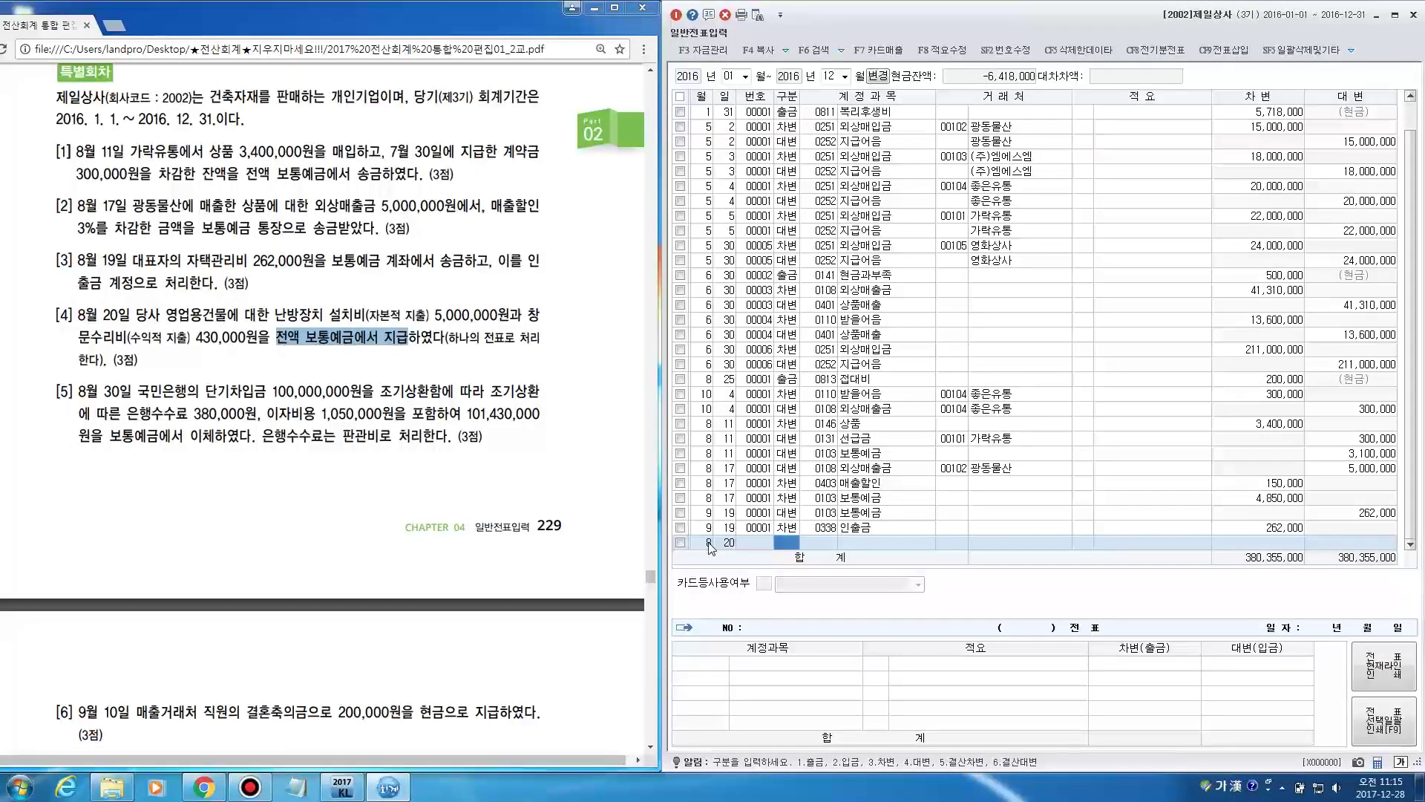
{"action": "type", "text": "3"}
{"action": "key", "text": "Return"}
{"action": "key", "text": "F2"}
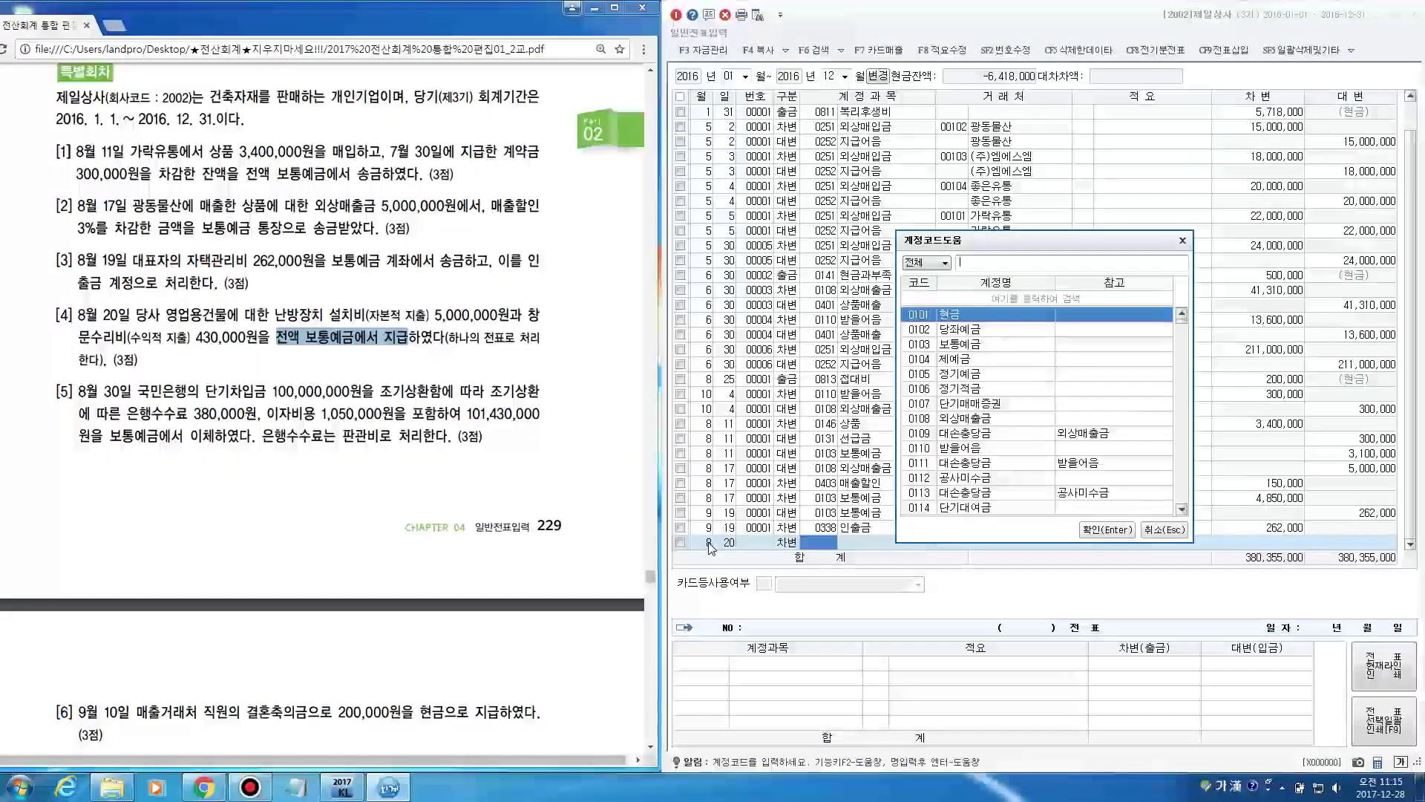
{"action": "type", "text": "건물"}
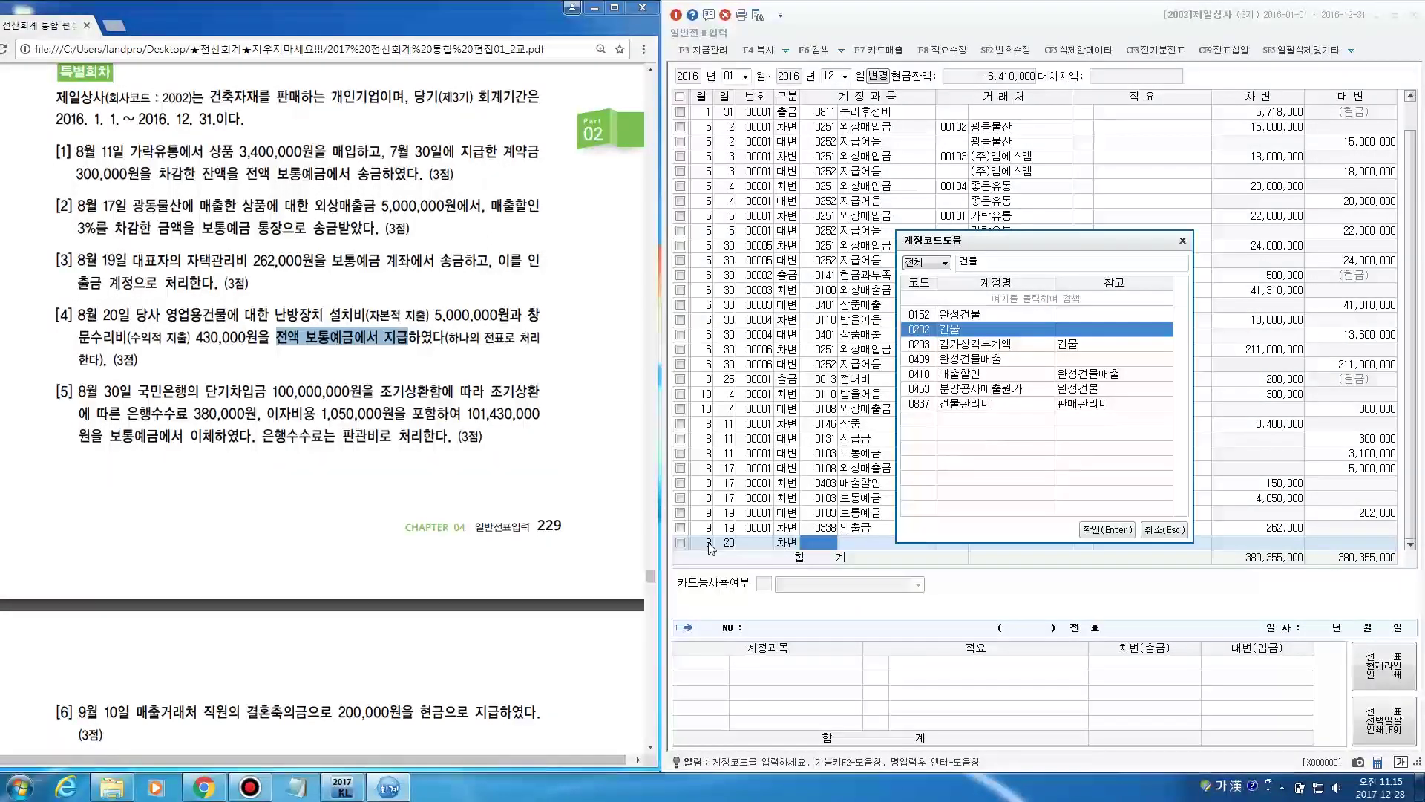
{"action": "key", "text": "Return"}
Record a debit of 5,000,000 on the August 20 건물 line without counterparty or description, skipping the fixed-asset quick registration
{"action": "key", "text": "Return"}
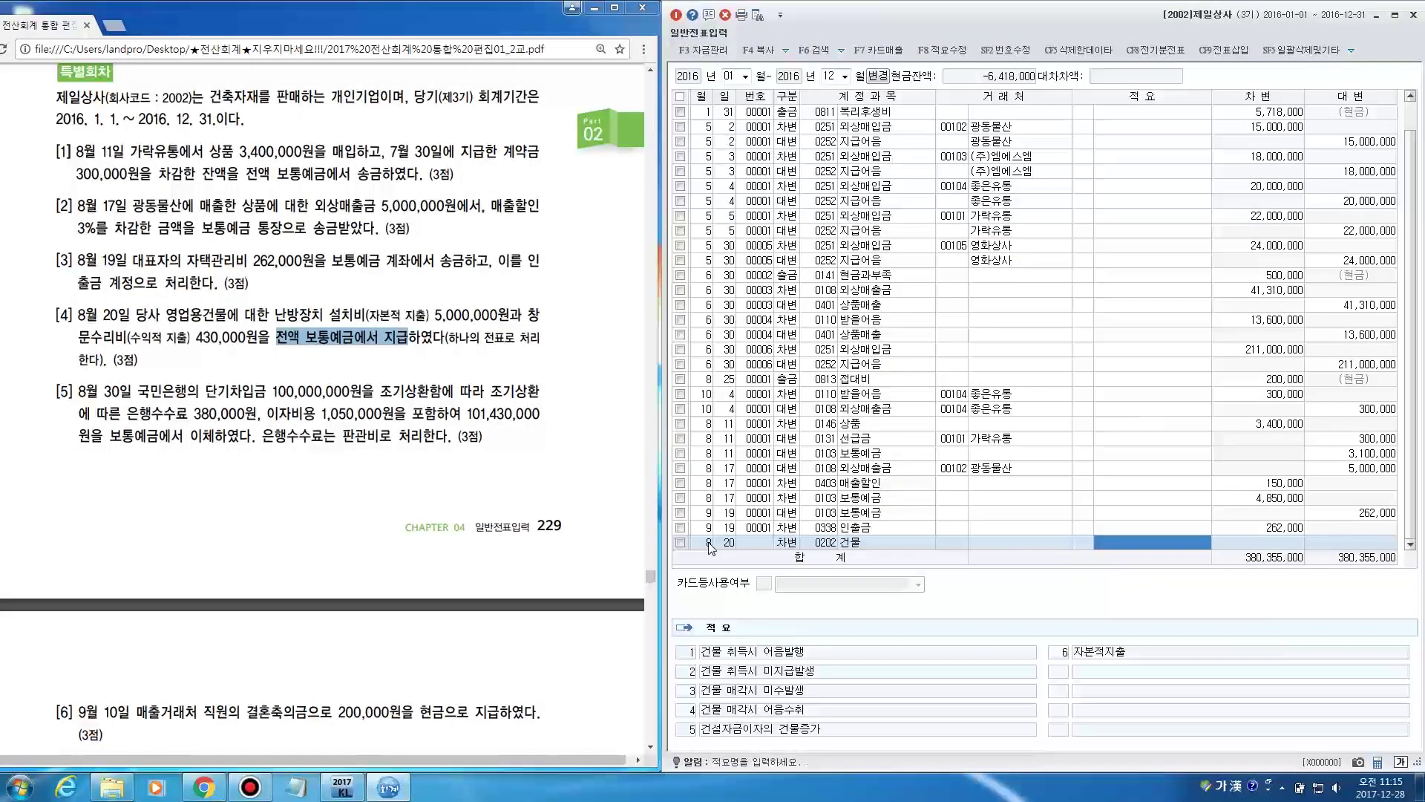
{"action": "key", "text": "Return"}
{"action": "type", "text": "5000000"}
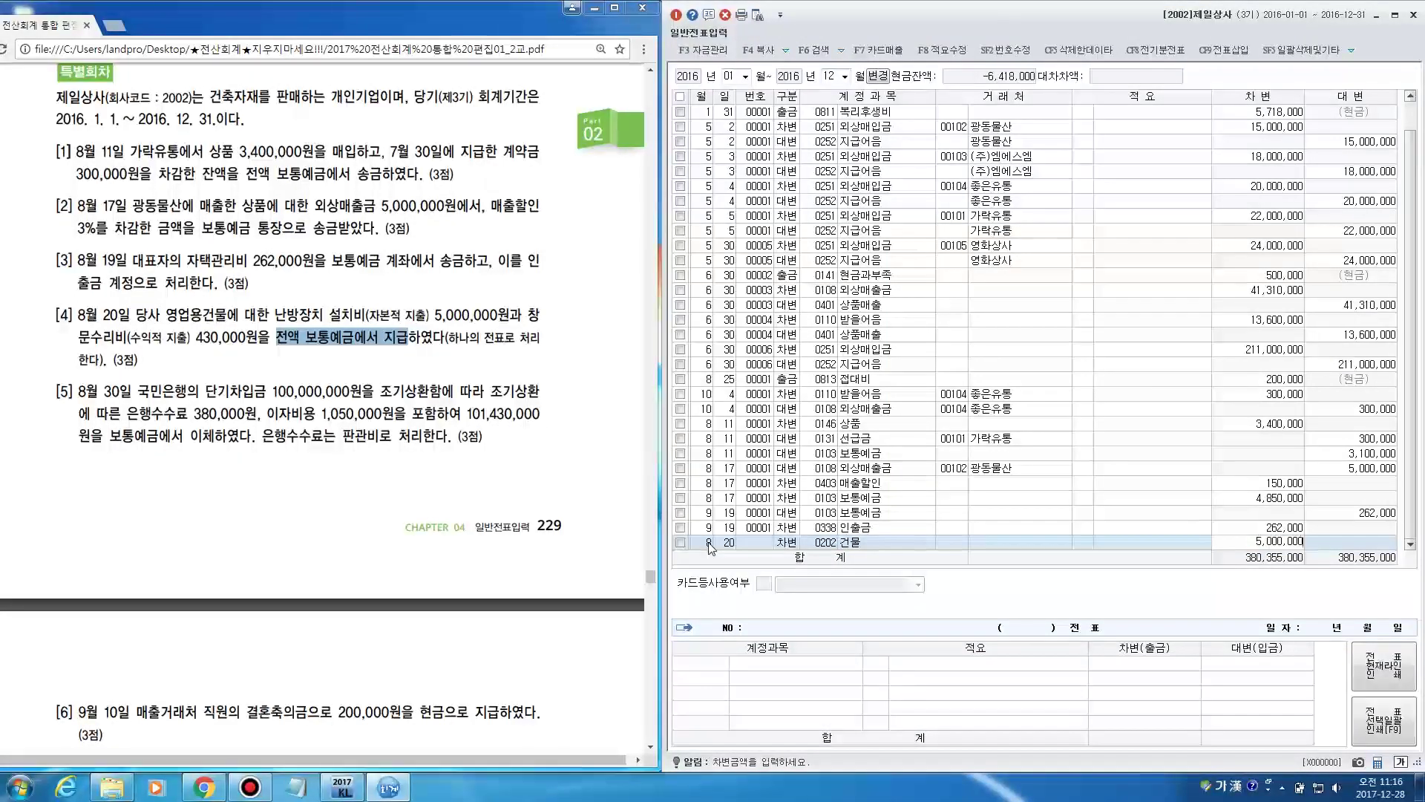
{"action": "key", "text": "Return"}
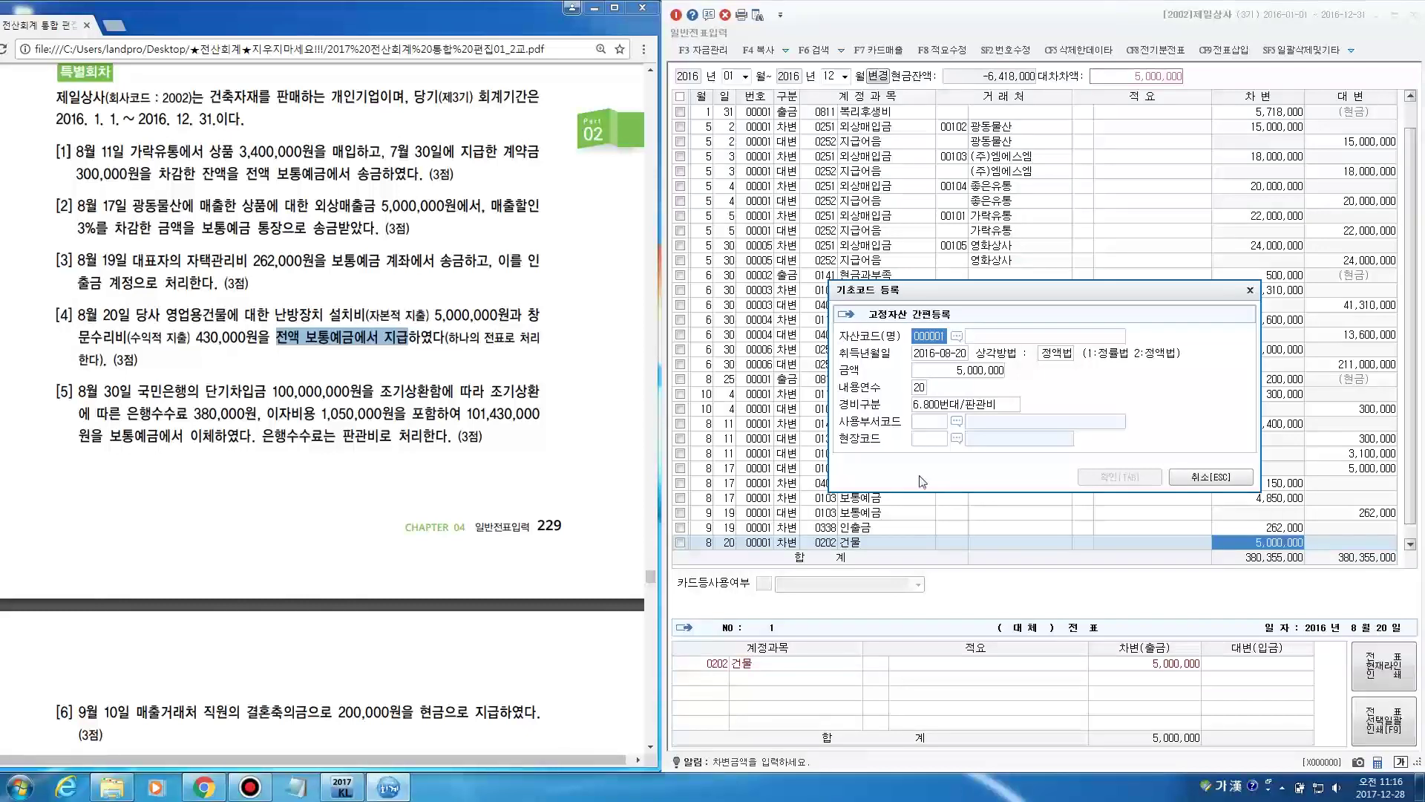
{"action": "left_click", "coordinate": [1180, 478]}
Add a second August 20 debit line with account 0820 수선비 from the 판매관리비 (selling and administrative) category
{"action": "key", "text": "Return"}
{"action": "key", "text": "Return"}
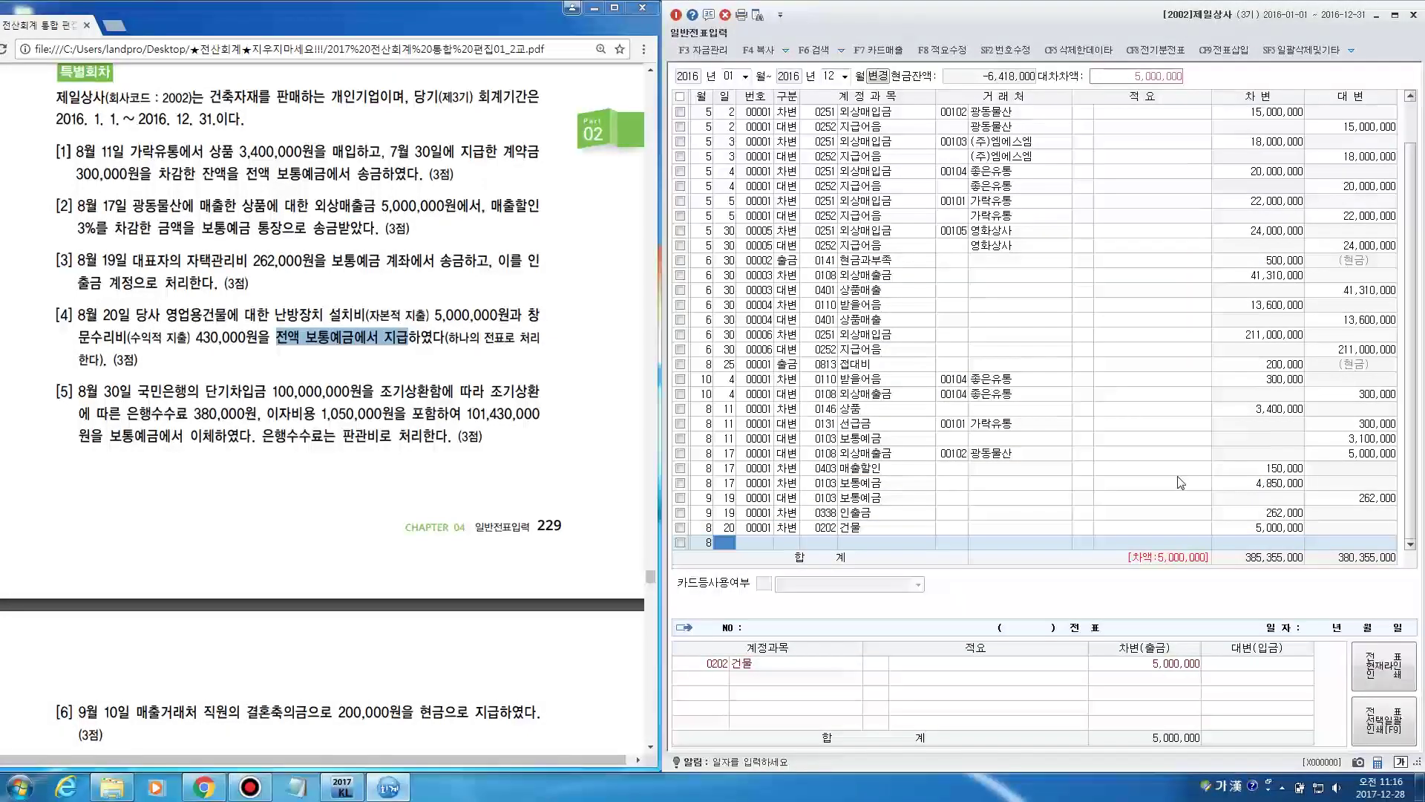
{"action": "type", "text": "3"}
{"action": "key", "text": "F2"}
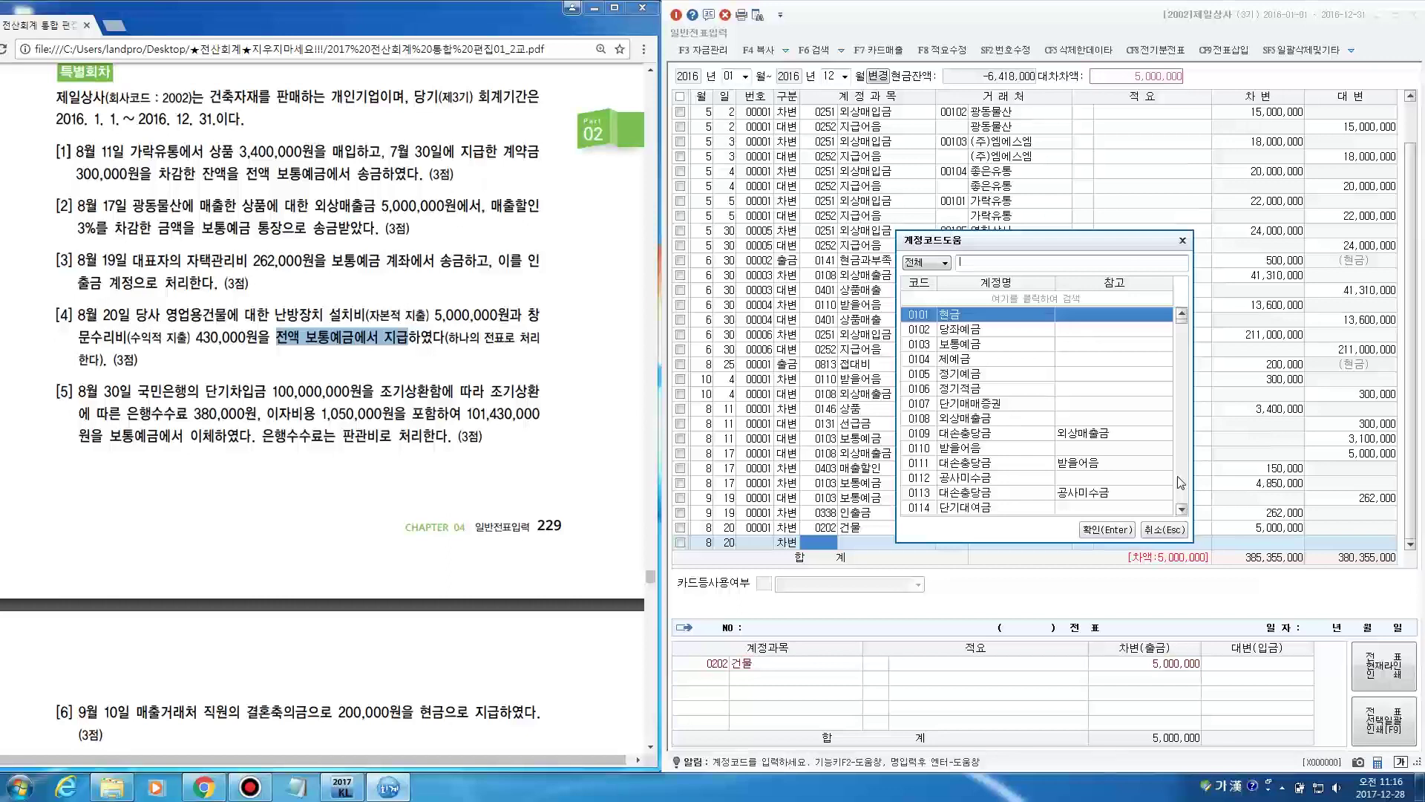
{"action": "type", "text": "수선ㅂ"}
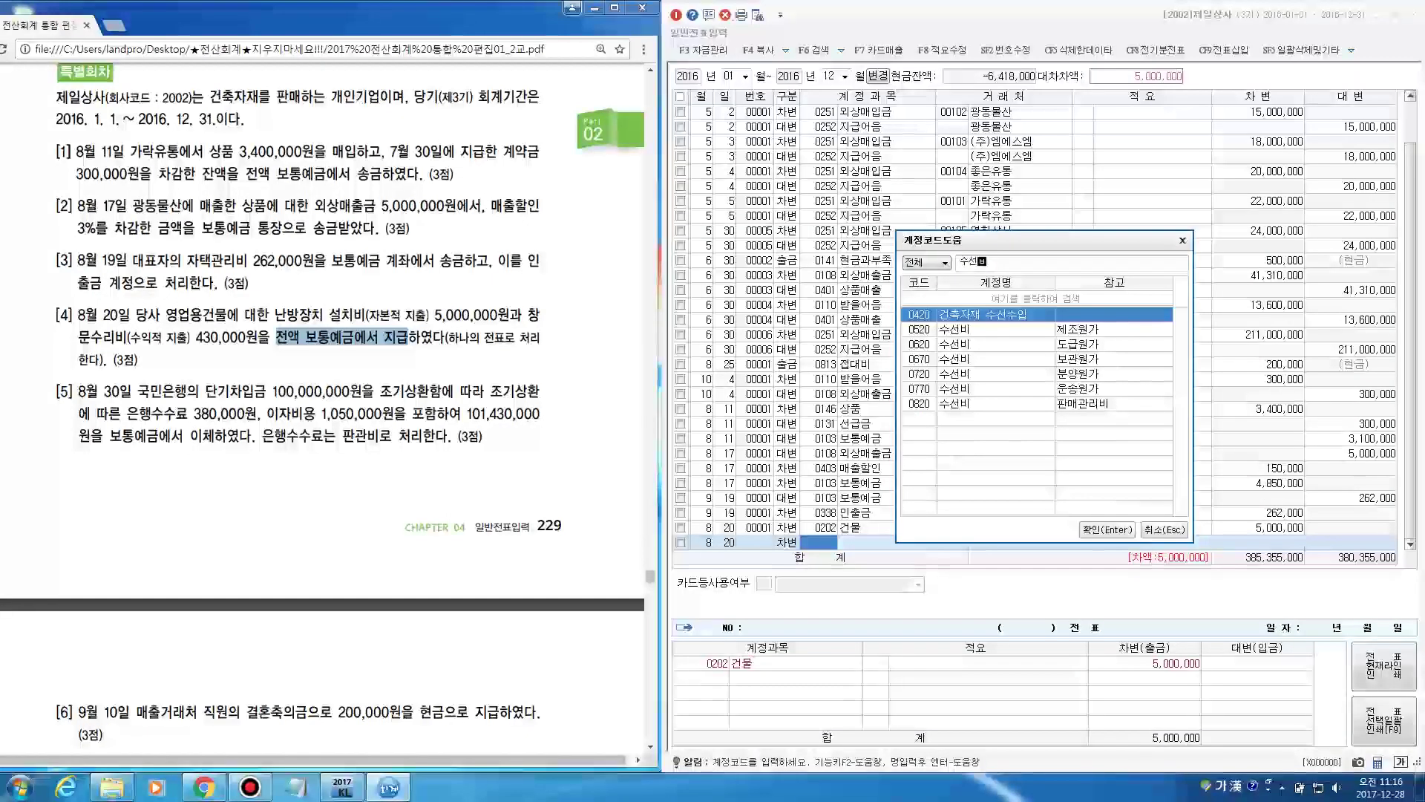
{"action": "type", "text": "ㅣ"}
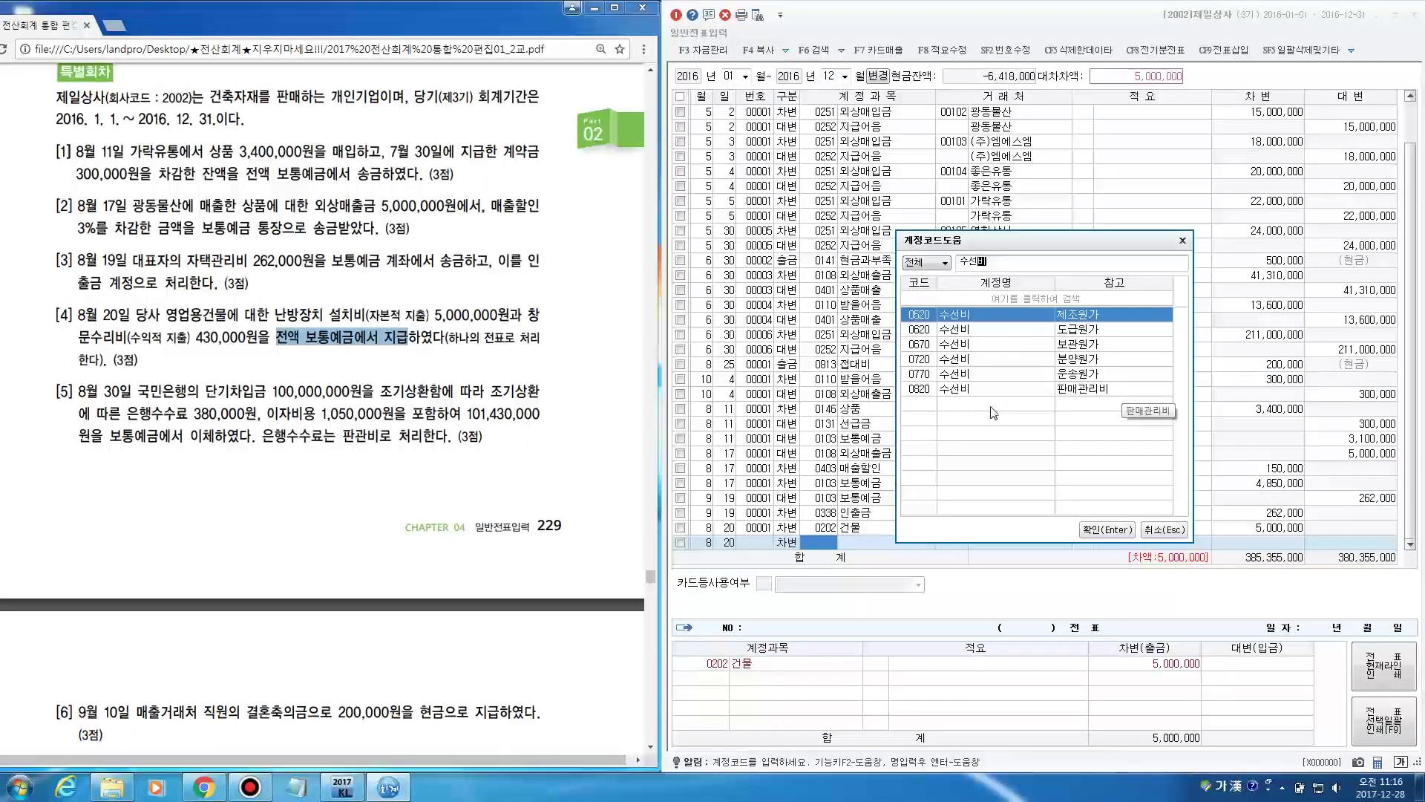
{"action": "left_click", "coordinate": [1072, 391]}
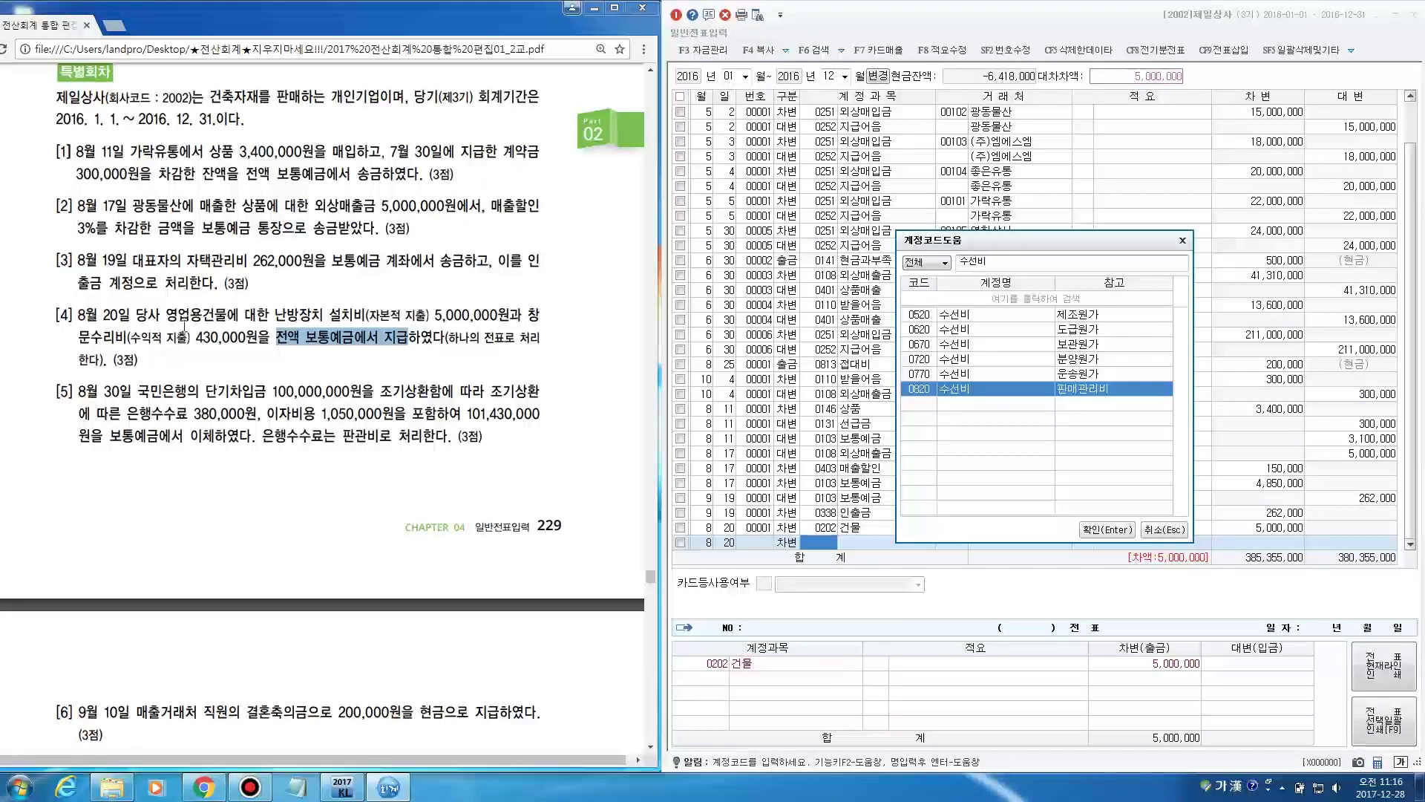
{"action": "left_click", "coordinate": [1106, 391]}
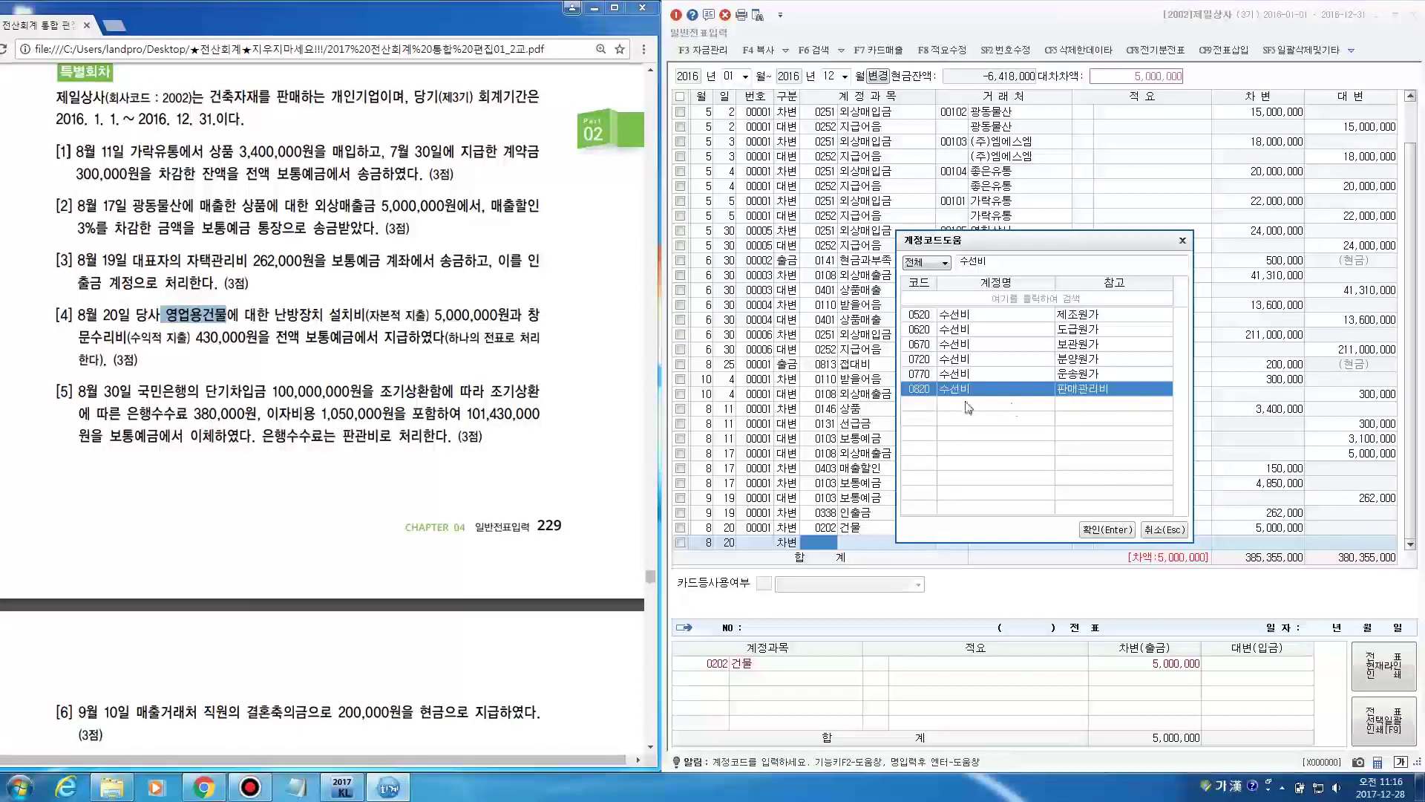
{"action": "left_click", "coordinate": [1099, 530]}
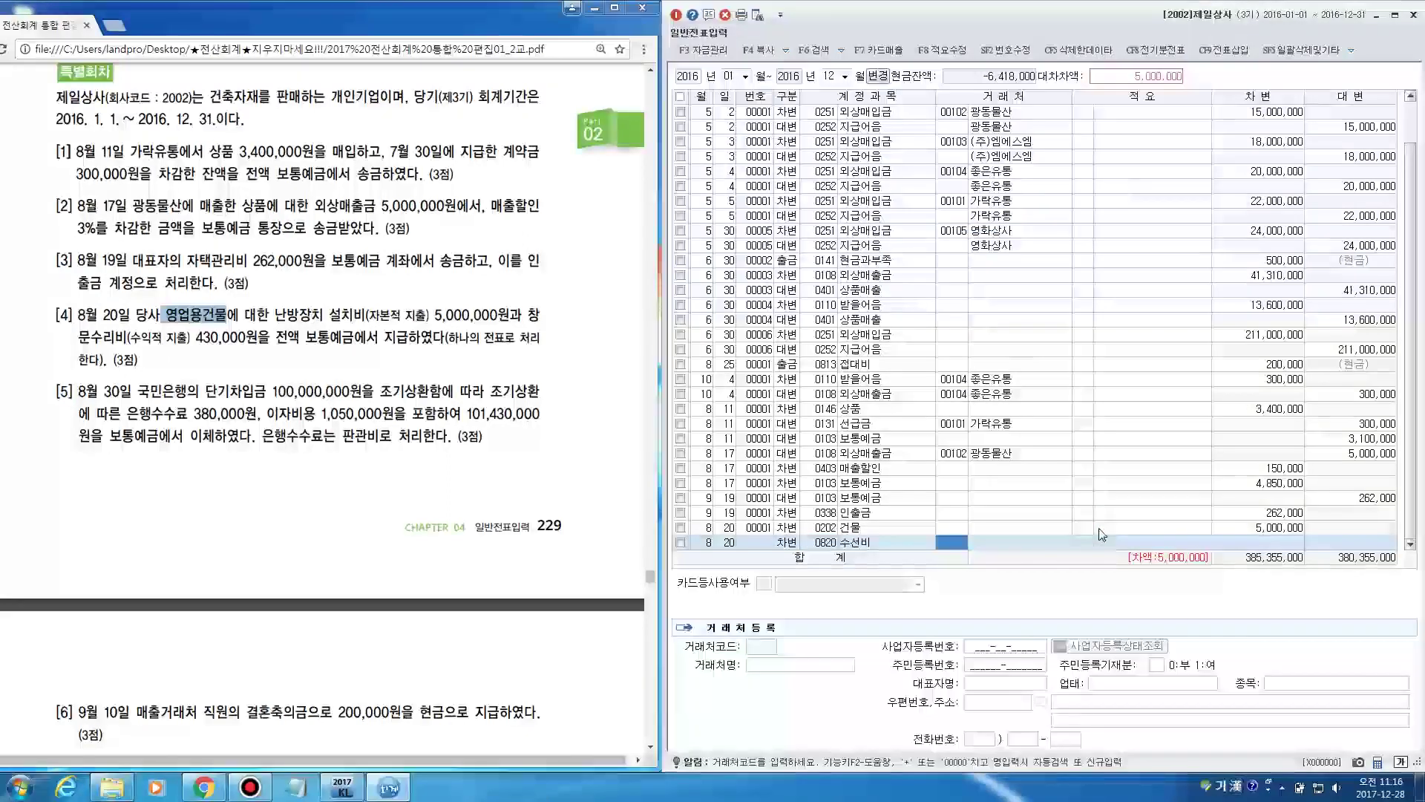
Record a debit of 430,000 on the August 20 수선비 line, without counterparty or description
{"action": "key", "text": "Return"}
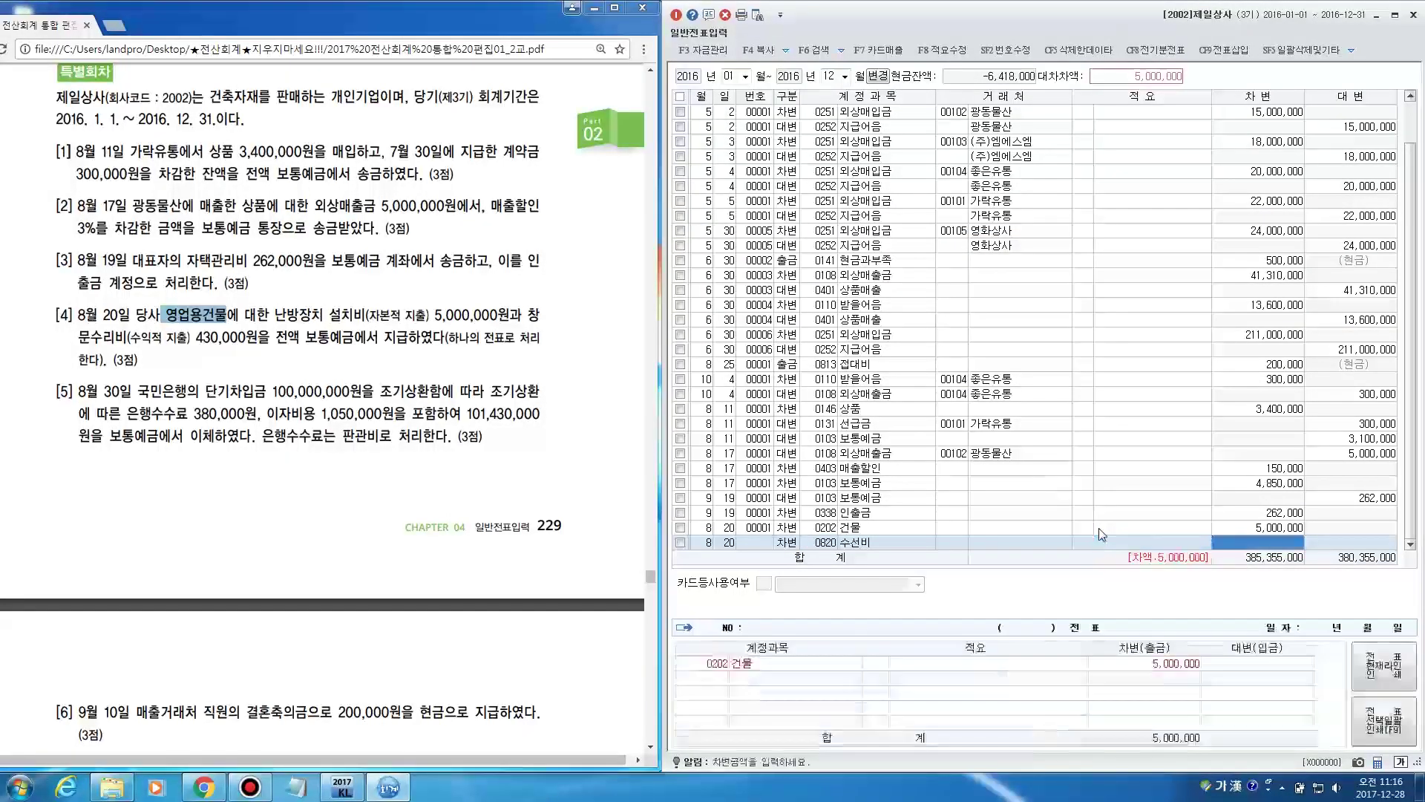
{"action": "key", "text": "Return"}
{"action": "type", "text": "430000"}
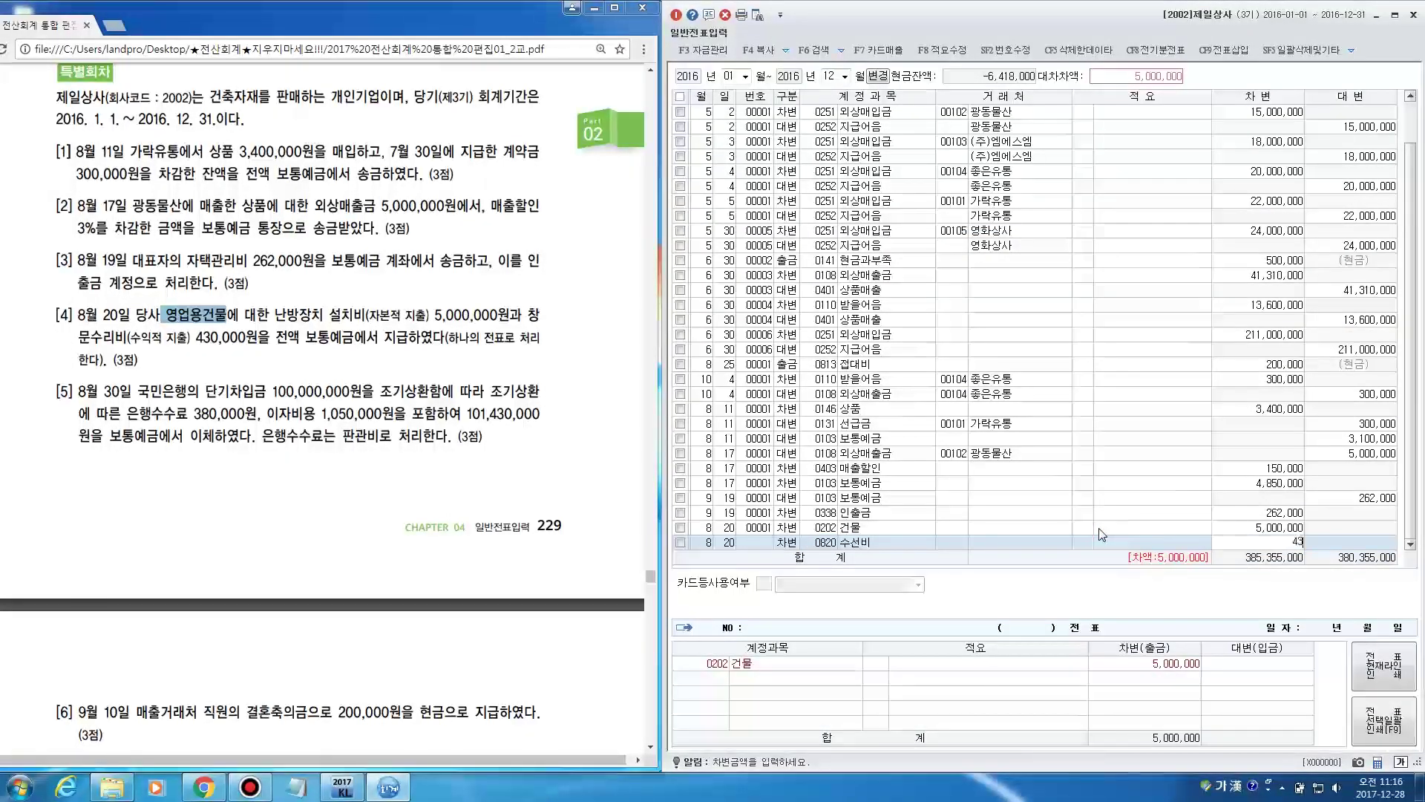
{"action": "key", "text": "Return"}
Add an August 20 credit line for account 0103 보통예금 with 5,430,000, without counterparty or description
{"action": "key", "text": "Return"}
{"action": "key", "text": "Return"}
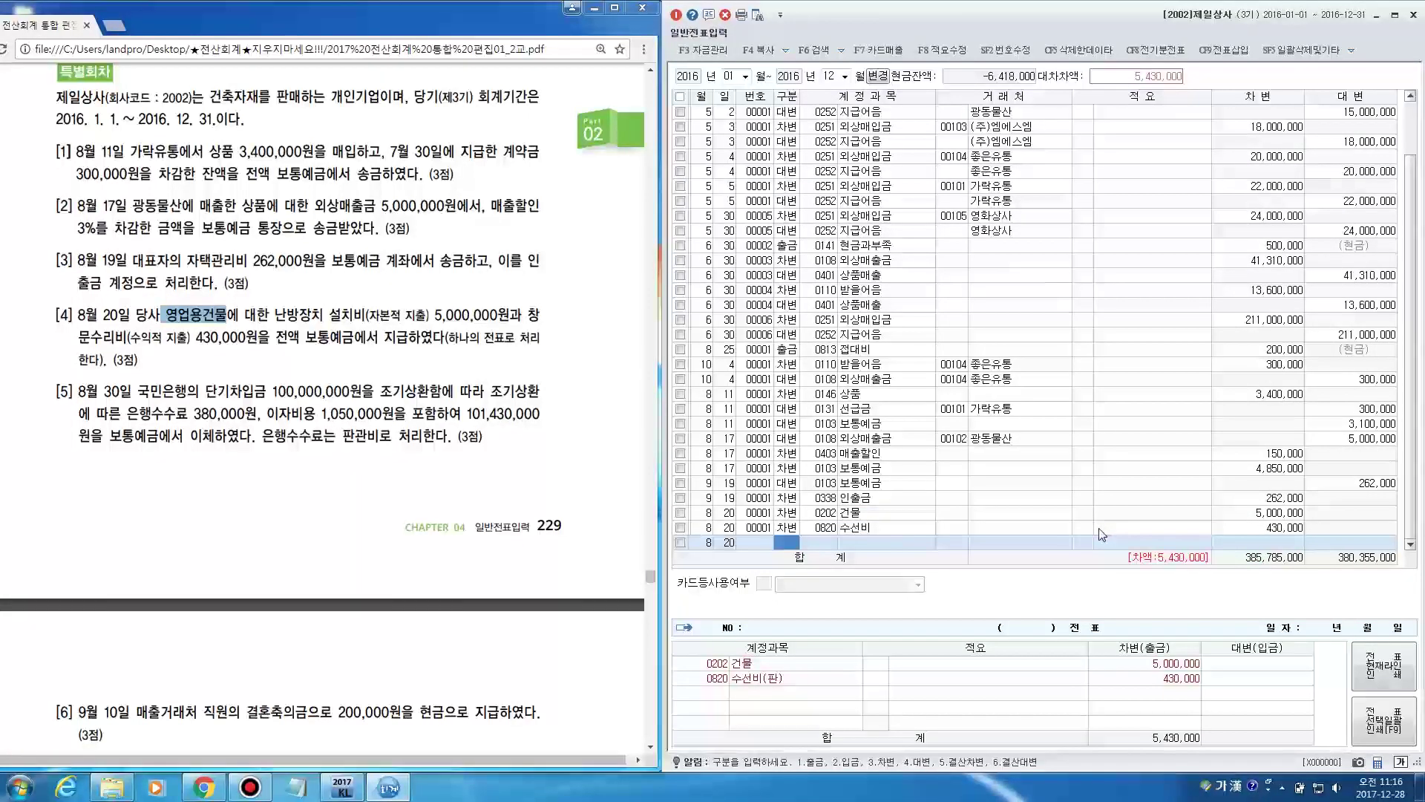
{"action": "type", "text": "4"}
{"action": "key", "text": "Return"}
{"action": "key", "text": "F2"}
{"action": "type", "text": "보통"}
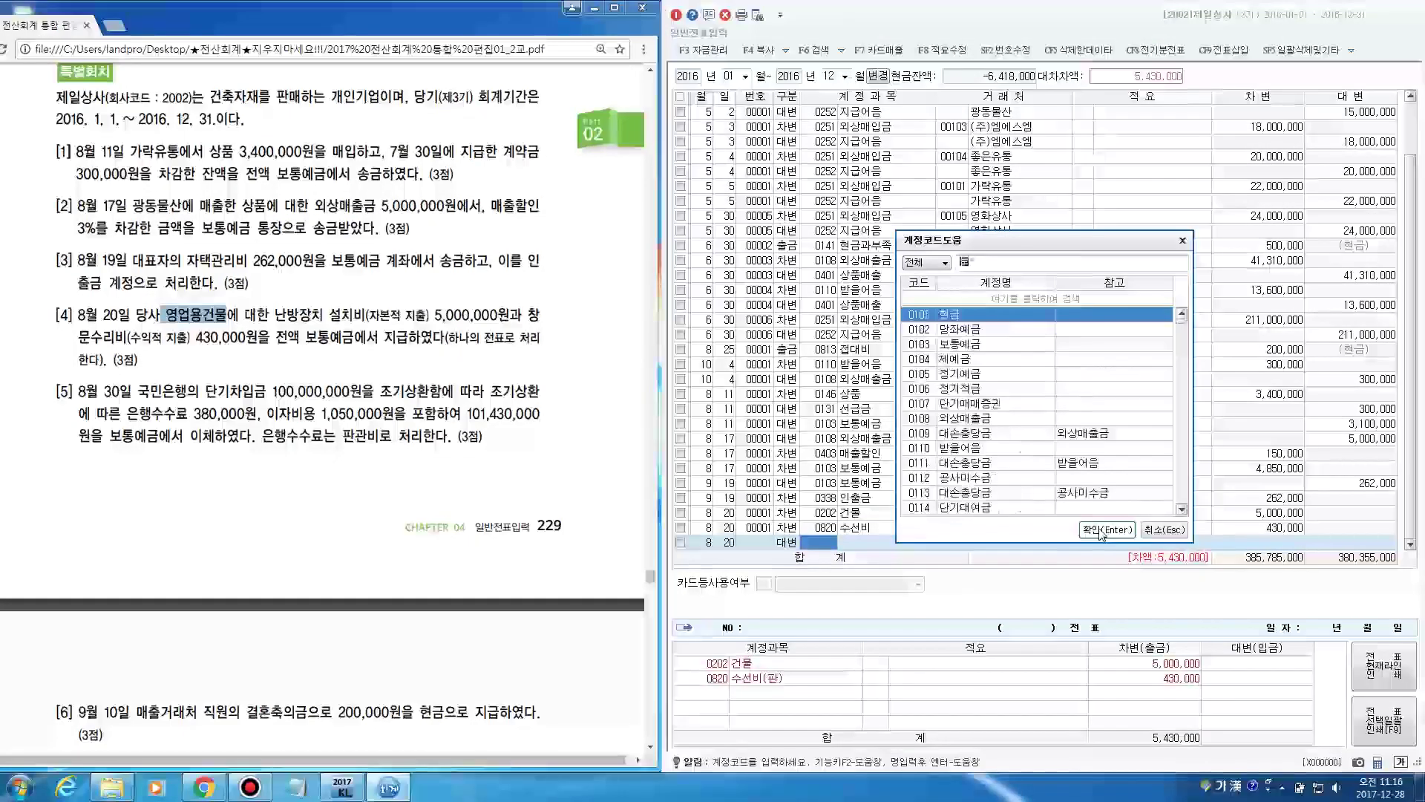
{"action": "left_click", "coordinate": [1101, 530]}
{"action": "key", "text": "Return"}
{"action": "key", "text": "Return"}
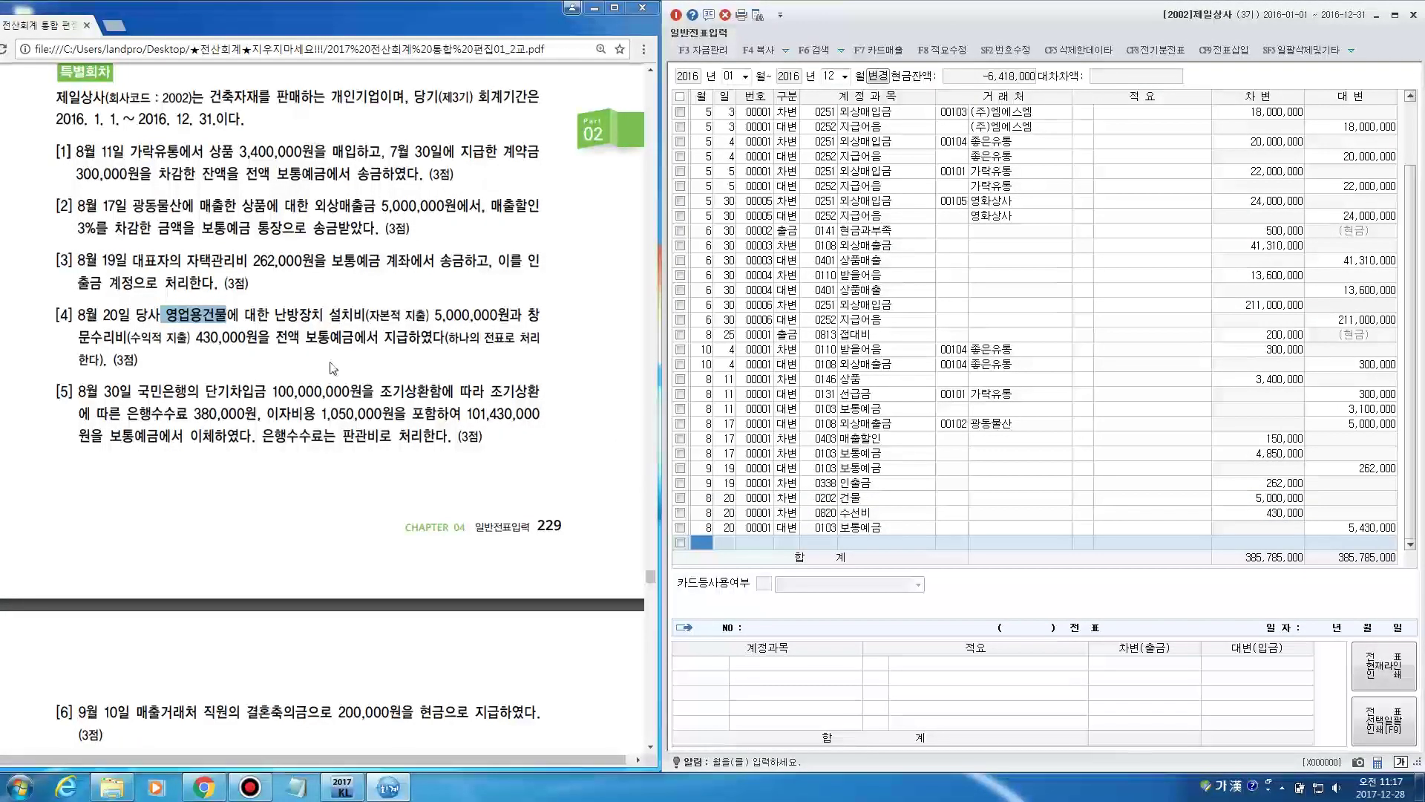
Read problem [5] on the August 30 early repayment of the 국민은행 short-term loan, including its amounts, payment account and bank fee treatment
{"action": "left_click", "coordinate": [316, 357]}
{"action": "scroll", "coordinate": [294, 363], "scroll_direction": "down", "scroll_amount": 1}
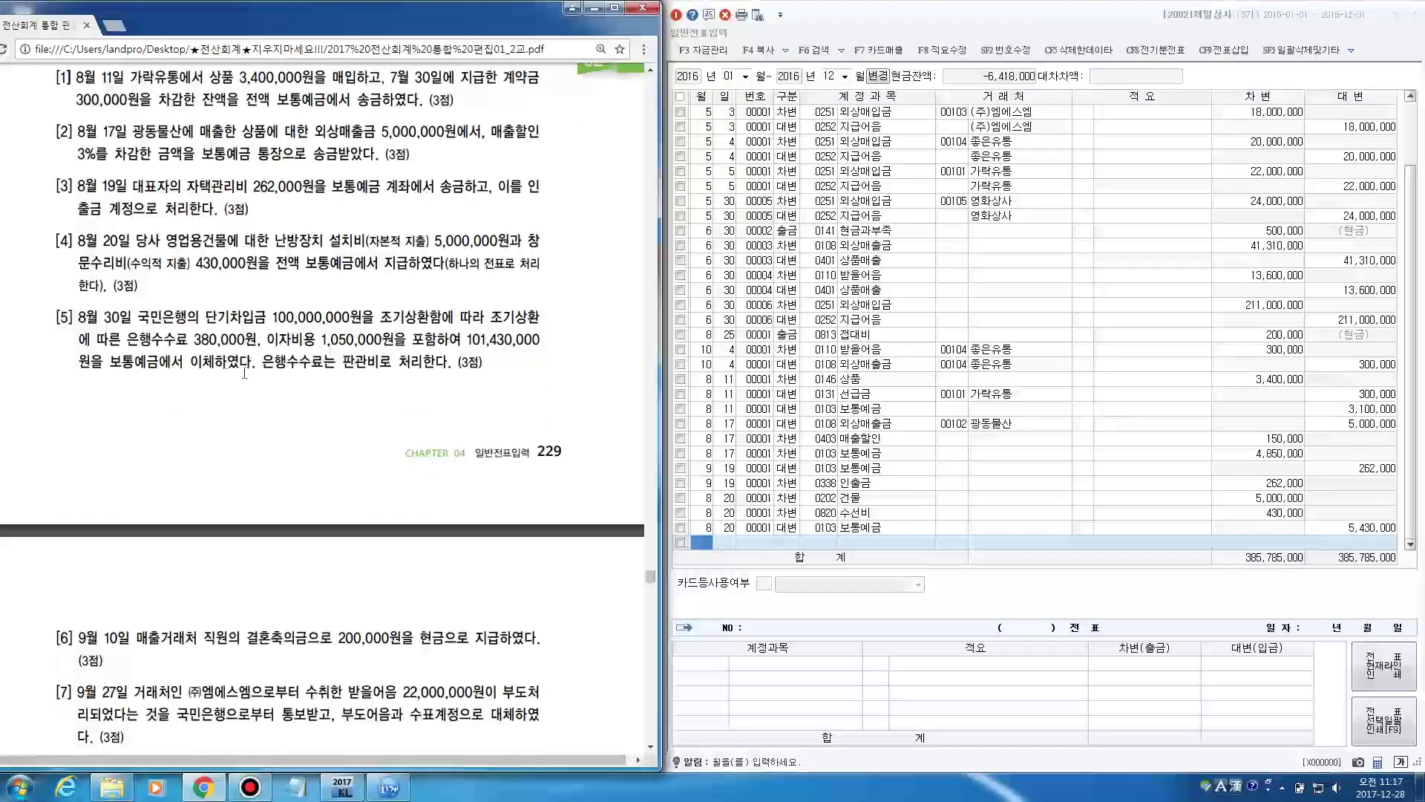
{"action": "left_click_drag", "start_coordinate": [138, 317], "coordinate": [449, 324]}
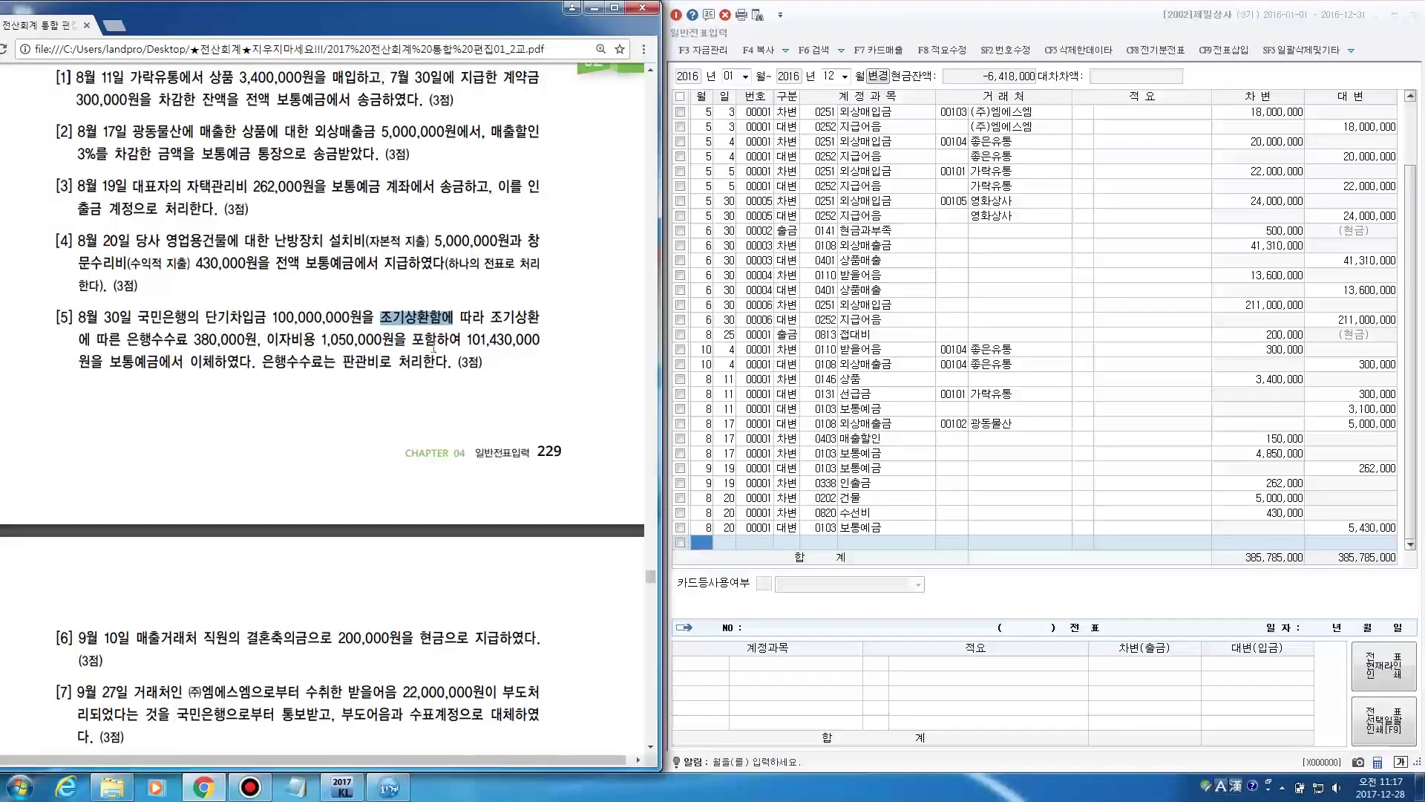
{"action": "left_click_drag", "start_coordinate": [131, 340], "coordinate": [553, 341]}
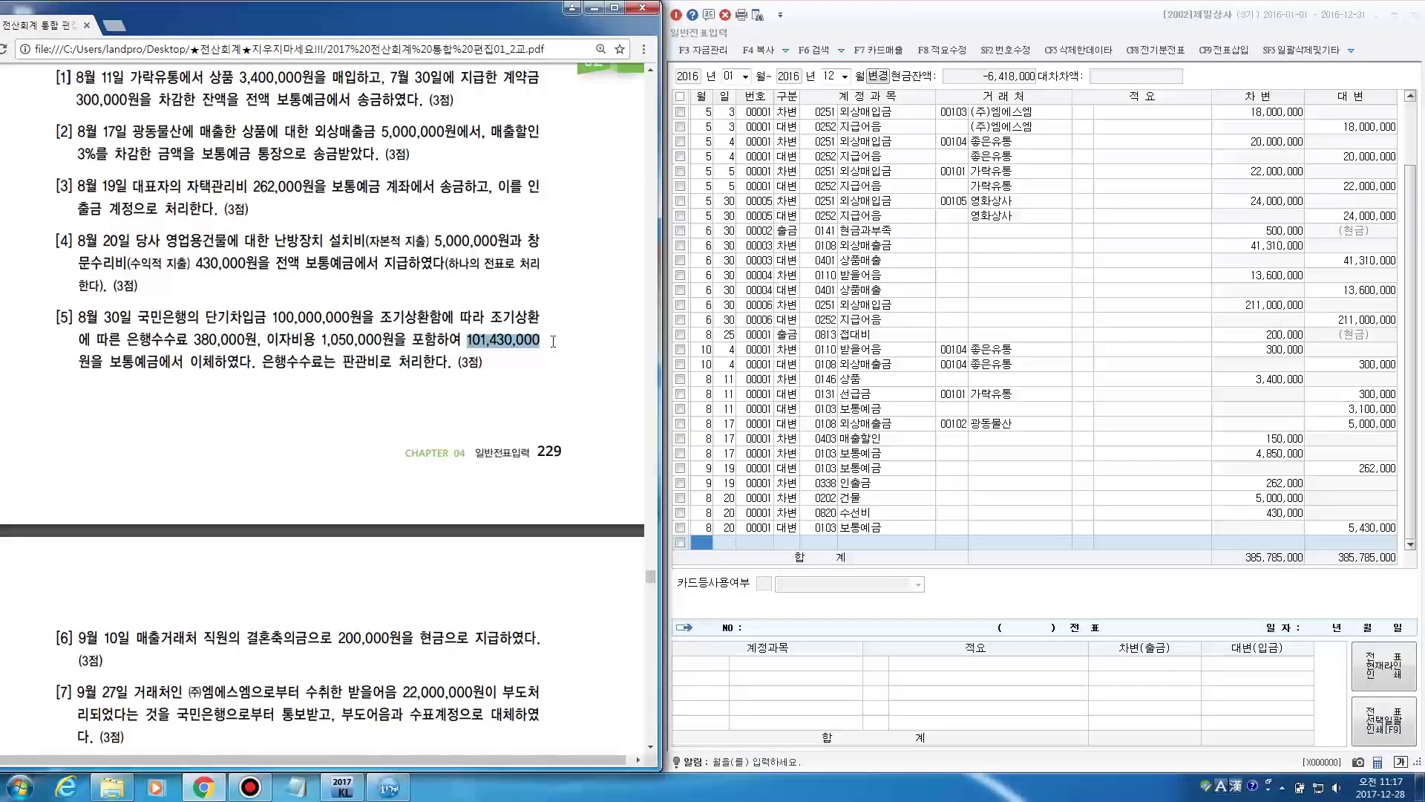
{"action": "left_click_drag", "start_coordinate": [109, 362], "coordinate": [215, 363]}
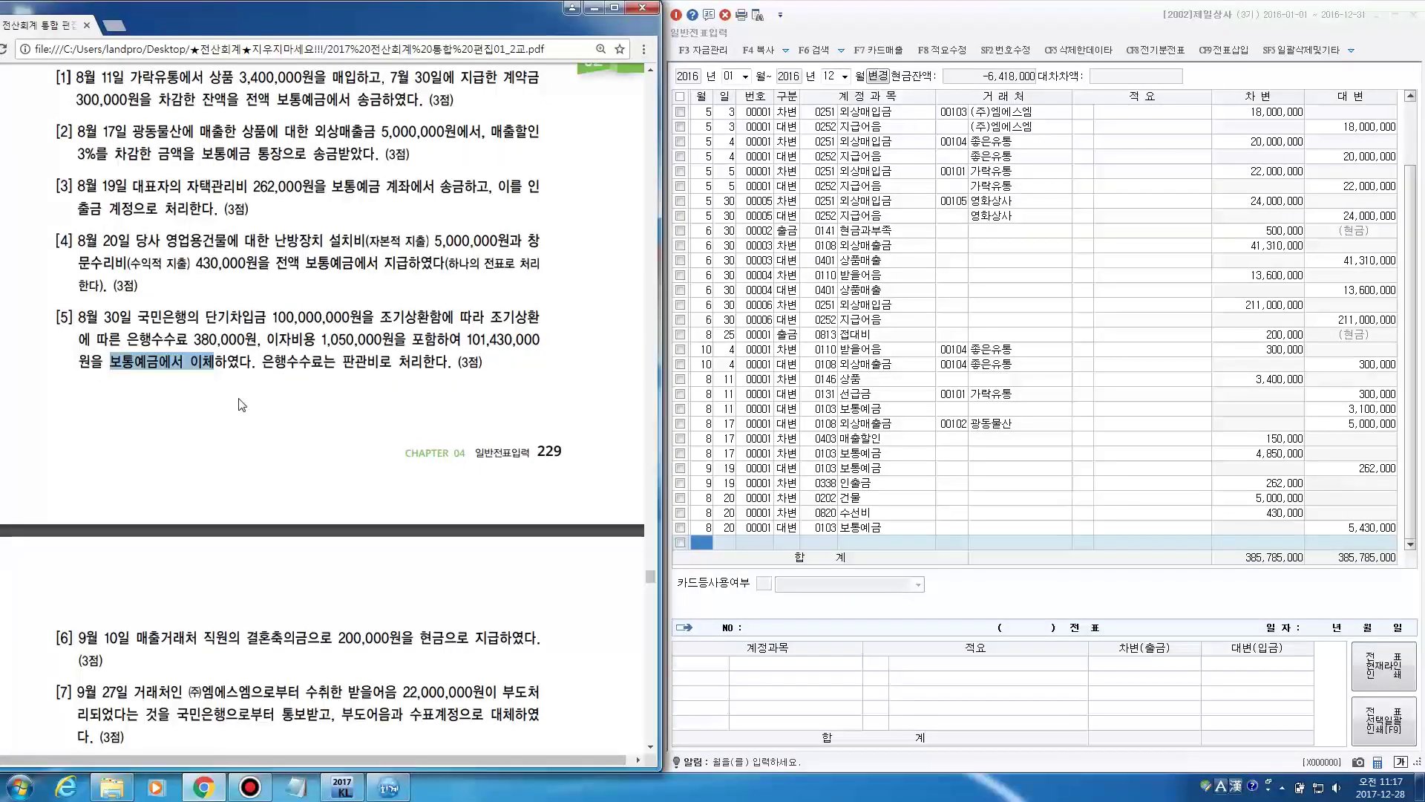
{"action": "left_click_drag", "start_coordinate": [257, 363], "coordinate": [436, 365]}
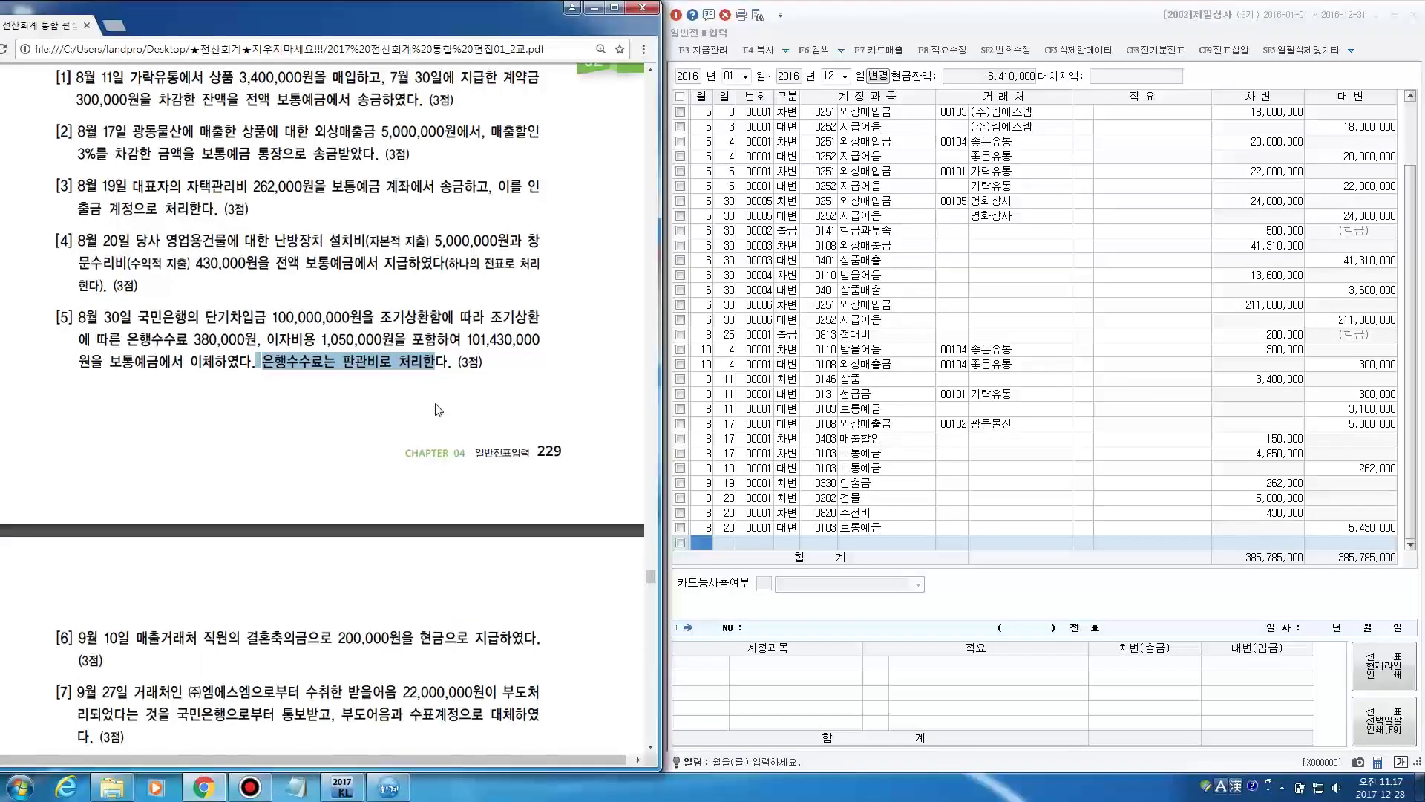
{"action": "left_click_drag", "start_coordinate": [269, 317], "coordinate": [425, 325]}
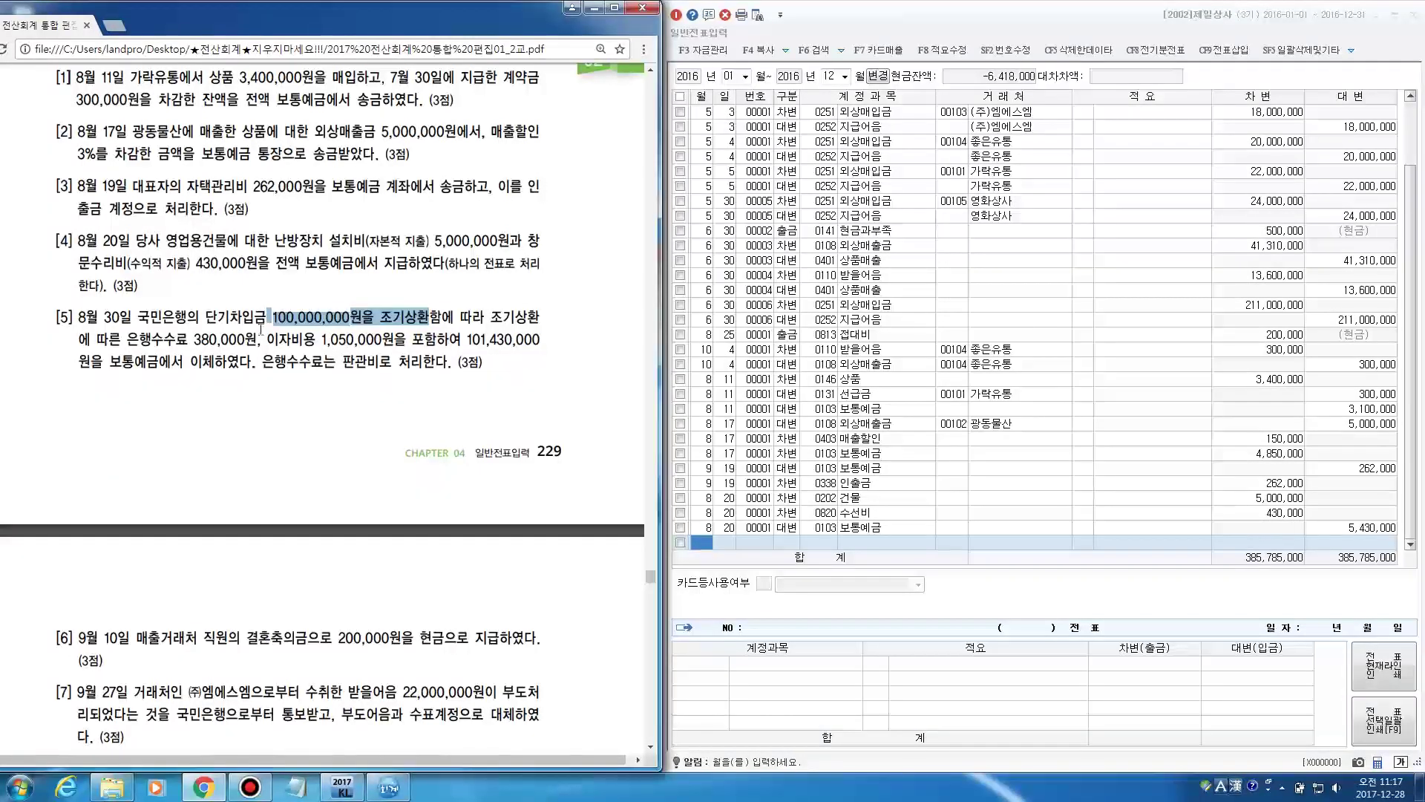
{"action": "double_click", "coordinate": [132, 340]}
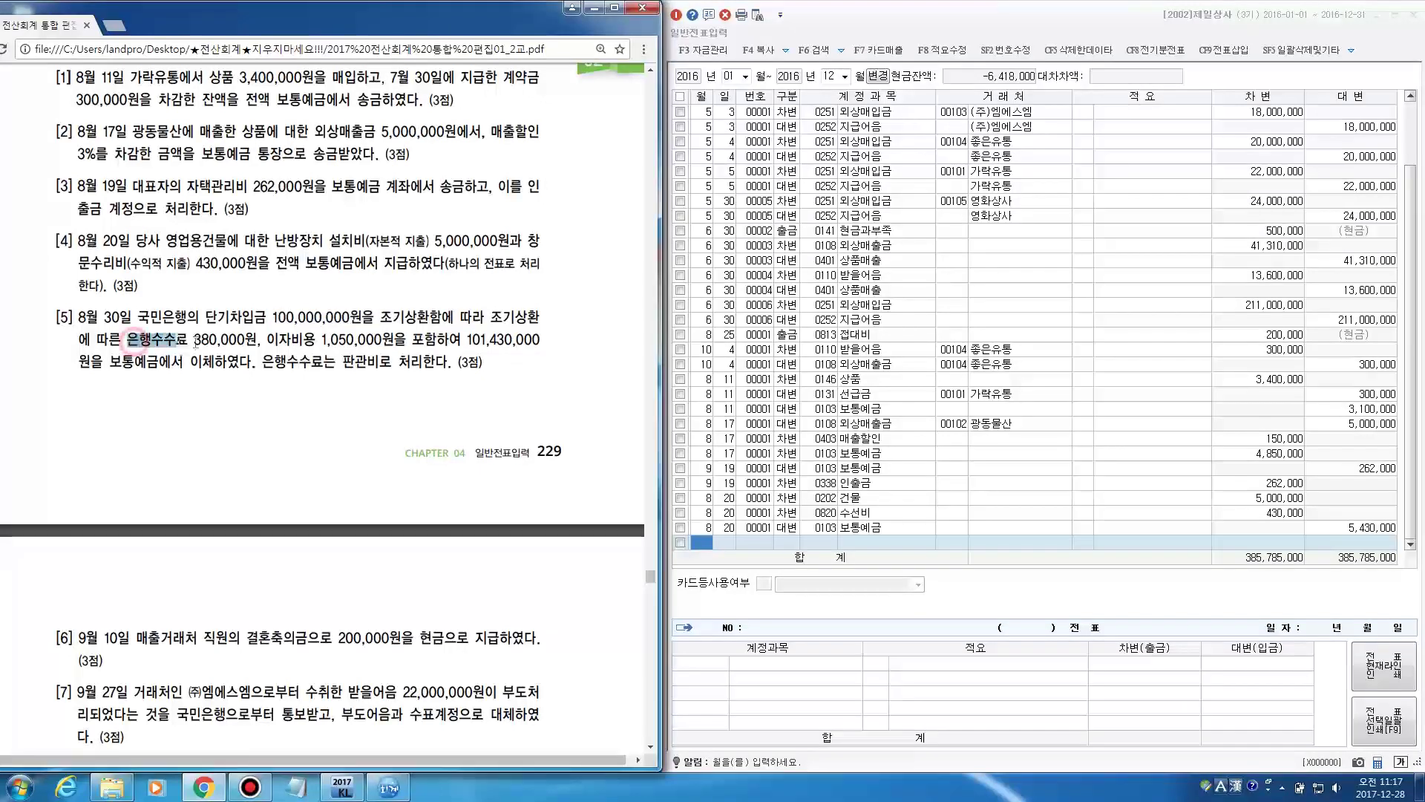
{"action": "left_click_drag", "start_coordinate": [196, 343], "coordinate": [251, 343]}
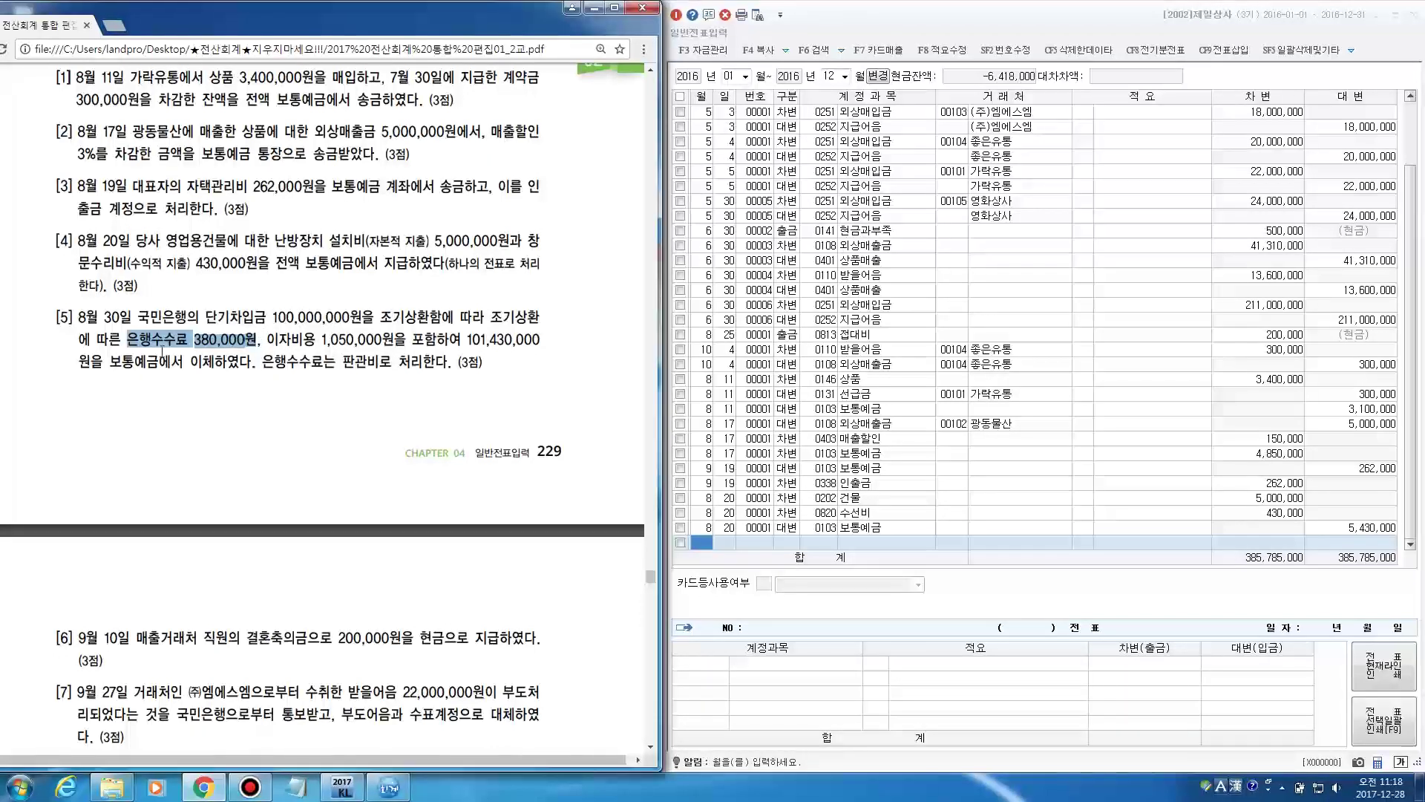
{"action": "left_click_drag", "start_coordinate": [265, 343], "coordinate": [386, 348]}
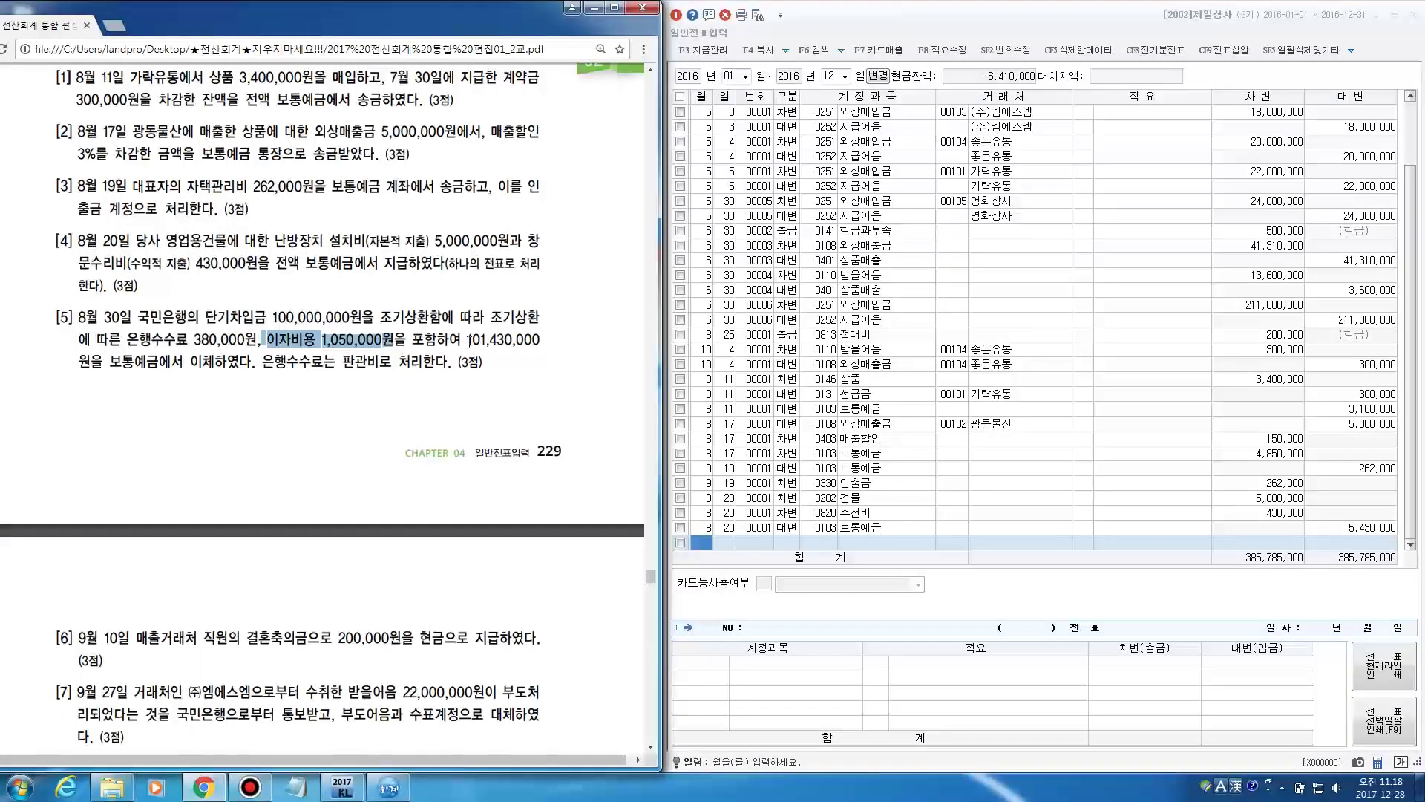
{"action": "left_click_drag", "start_coordinate": [467, 342], "coordinate": [540, 343]}
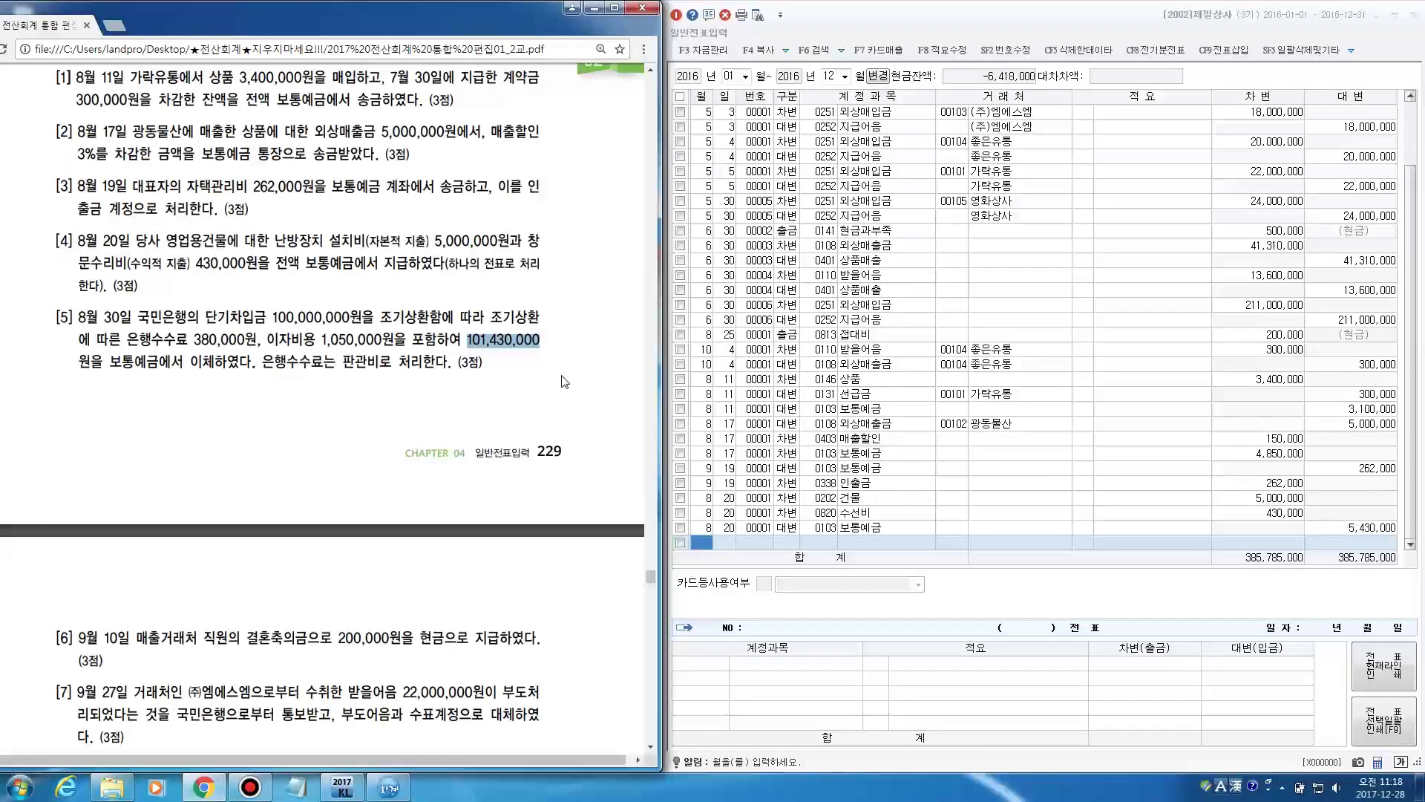
{"action": "left_click_drag", "start_coordinate": [206, 317], "coordinate": [356, 315]}
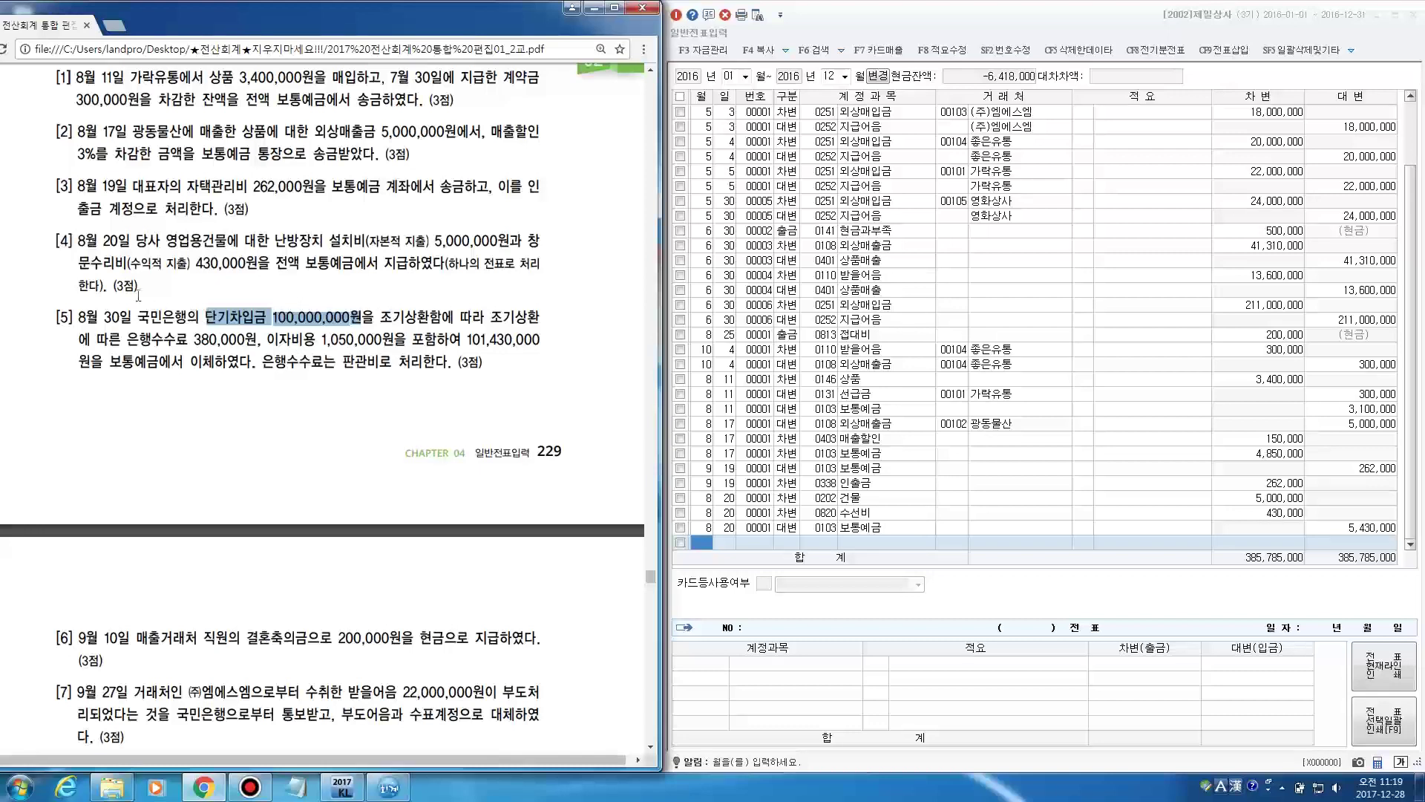
{"action": "left_click_drag", "start_coordinate": [138, 317], "coordinate": [186, 317]}
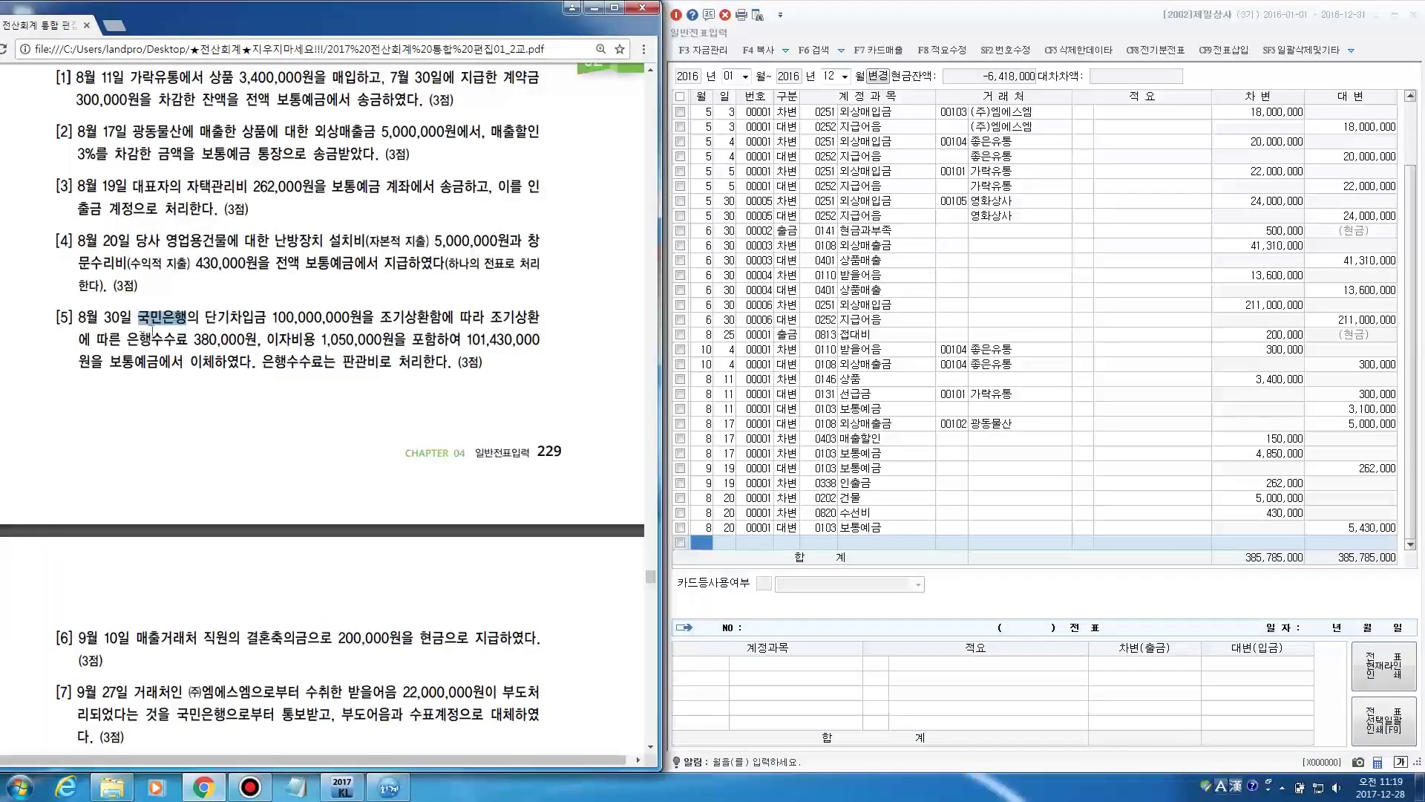
{"action": "left_click_drag", "start_coordinate": [127, 339], "coordinate": [410, 362]}
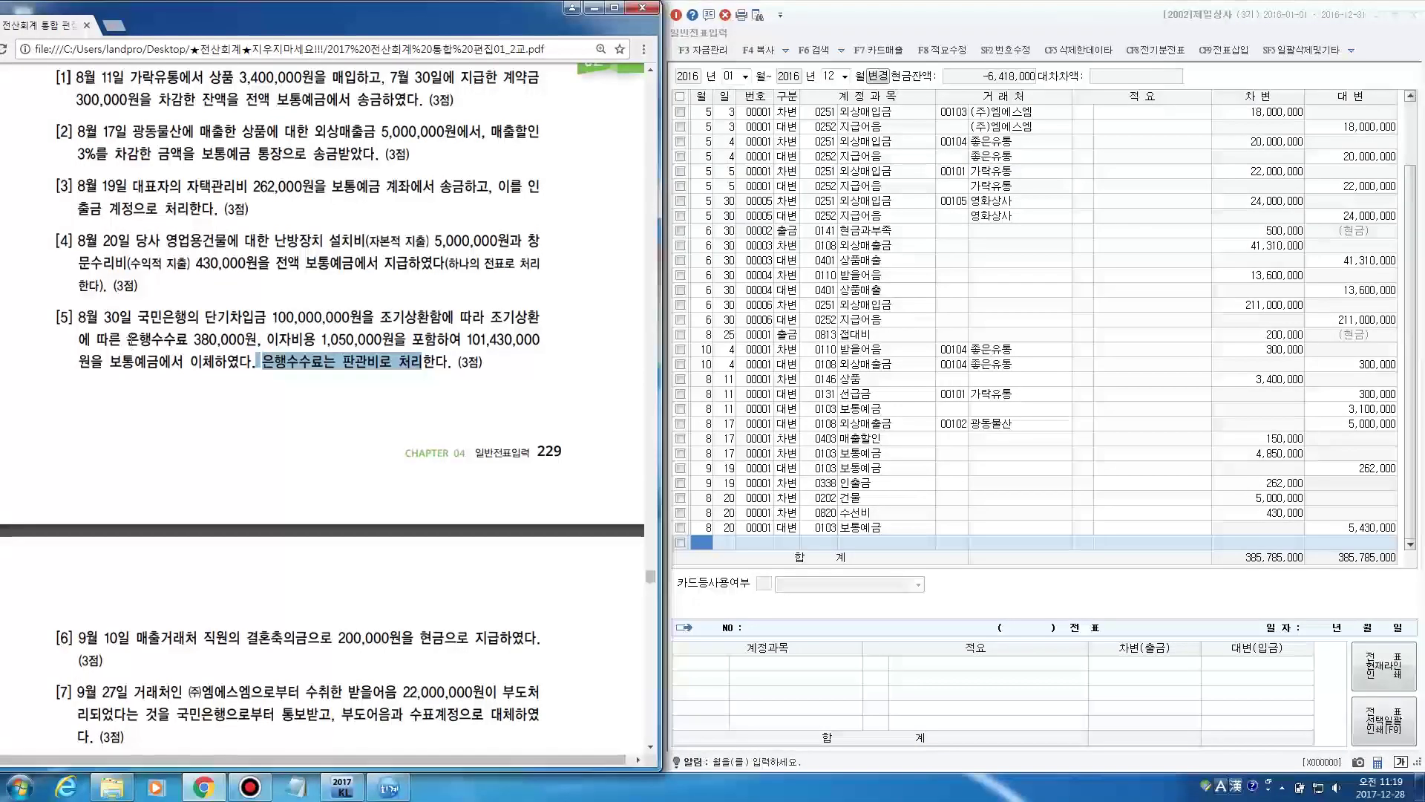
{"action": "left_click_drag", "start_coordinate": [127, 339], "coordinate": [252, 353]}
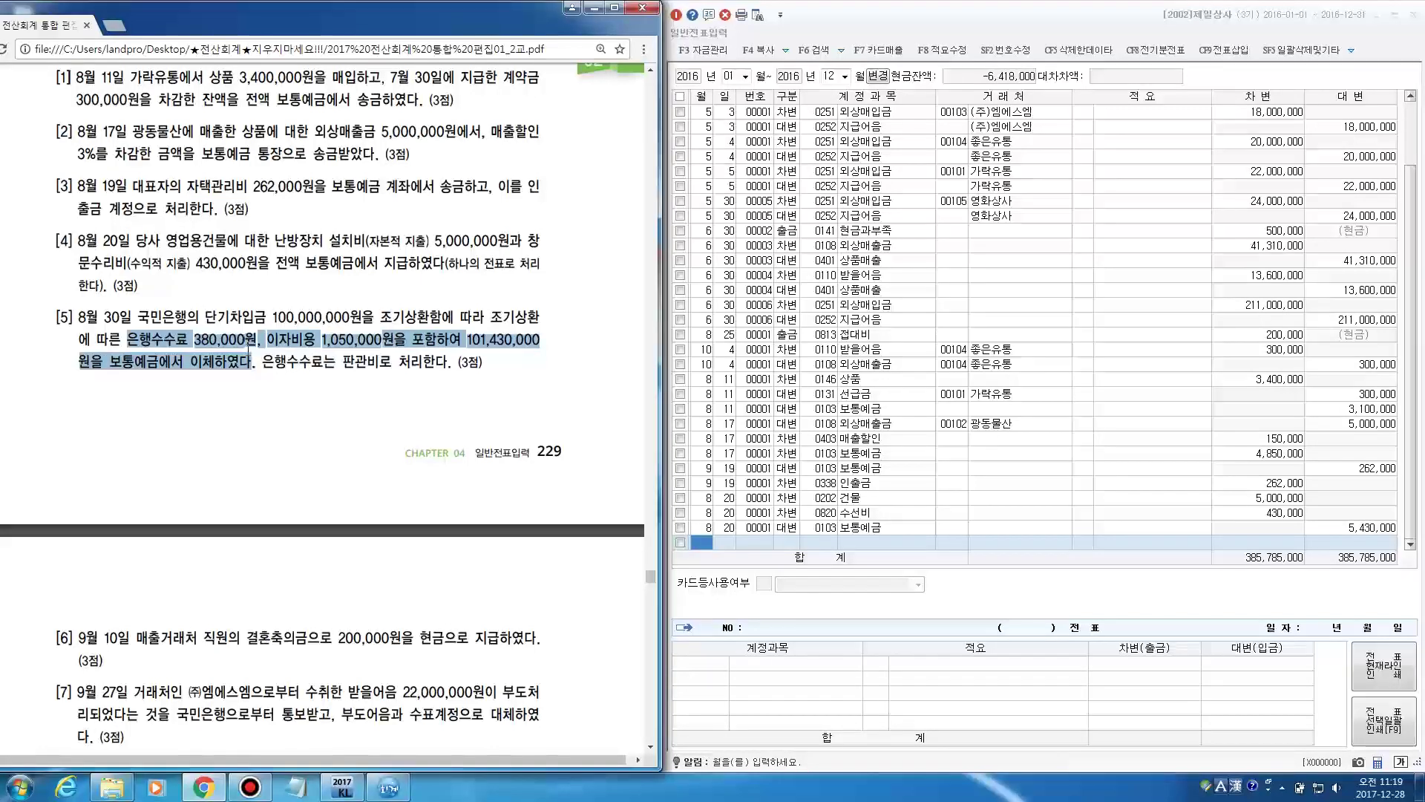
{"action": "left_click", "coordinate": [236, 324]}
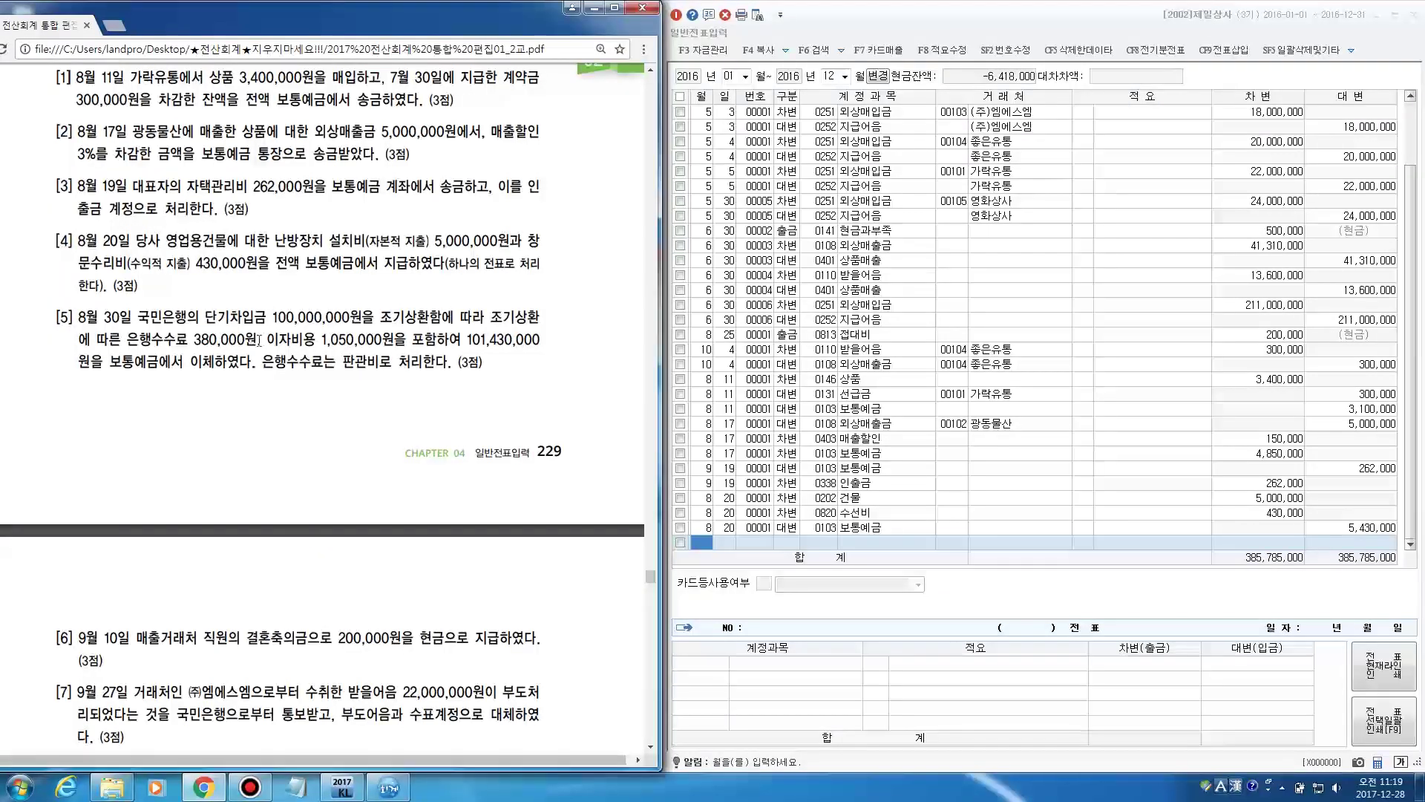
{"action": "left_click_drag", "start_coordinate": [261, 340], "coordinate": [392, 347]}
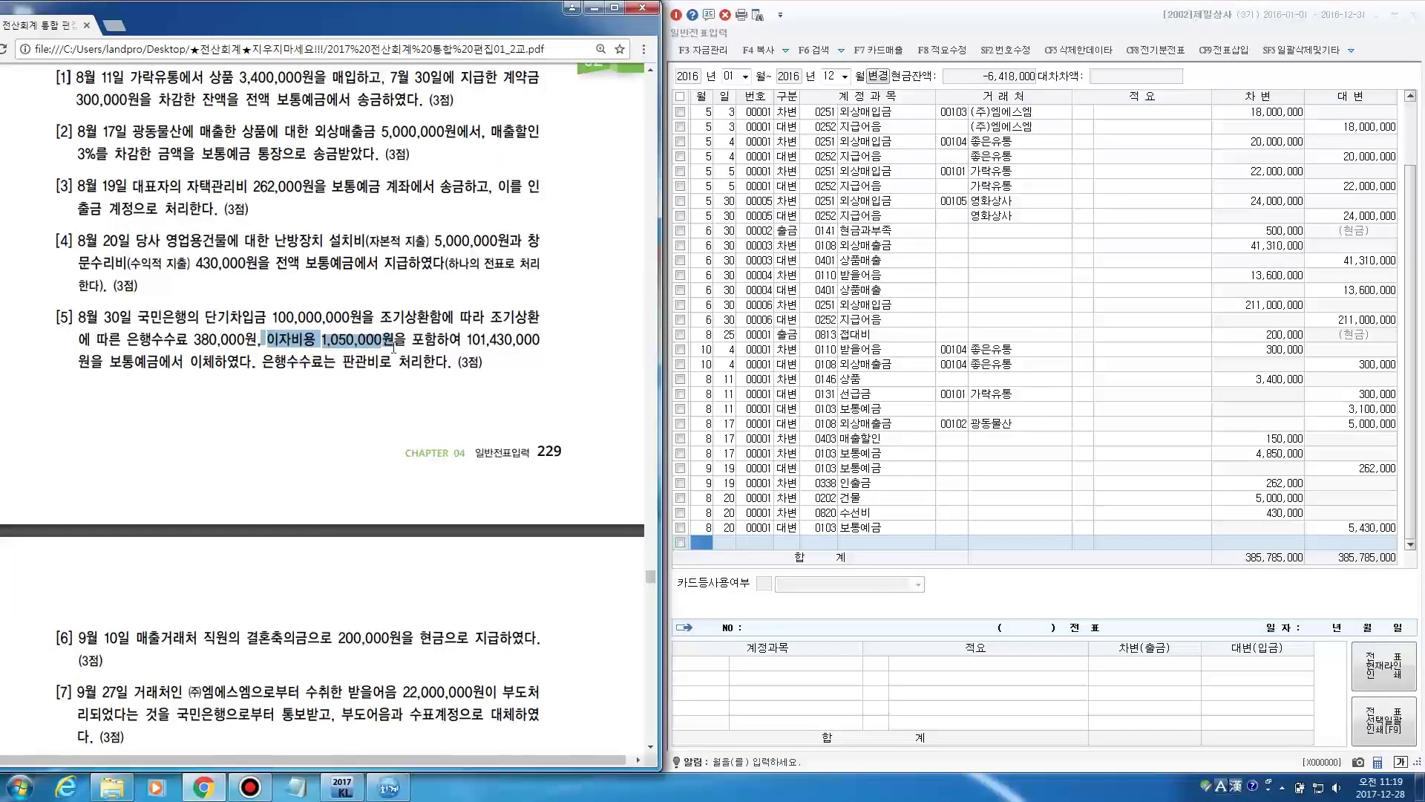
{"action": "left_click_drag", "start_coordinate": [465, 340], "coordinate": [541, 340]}
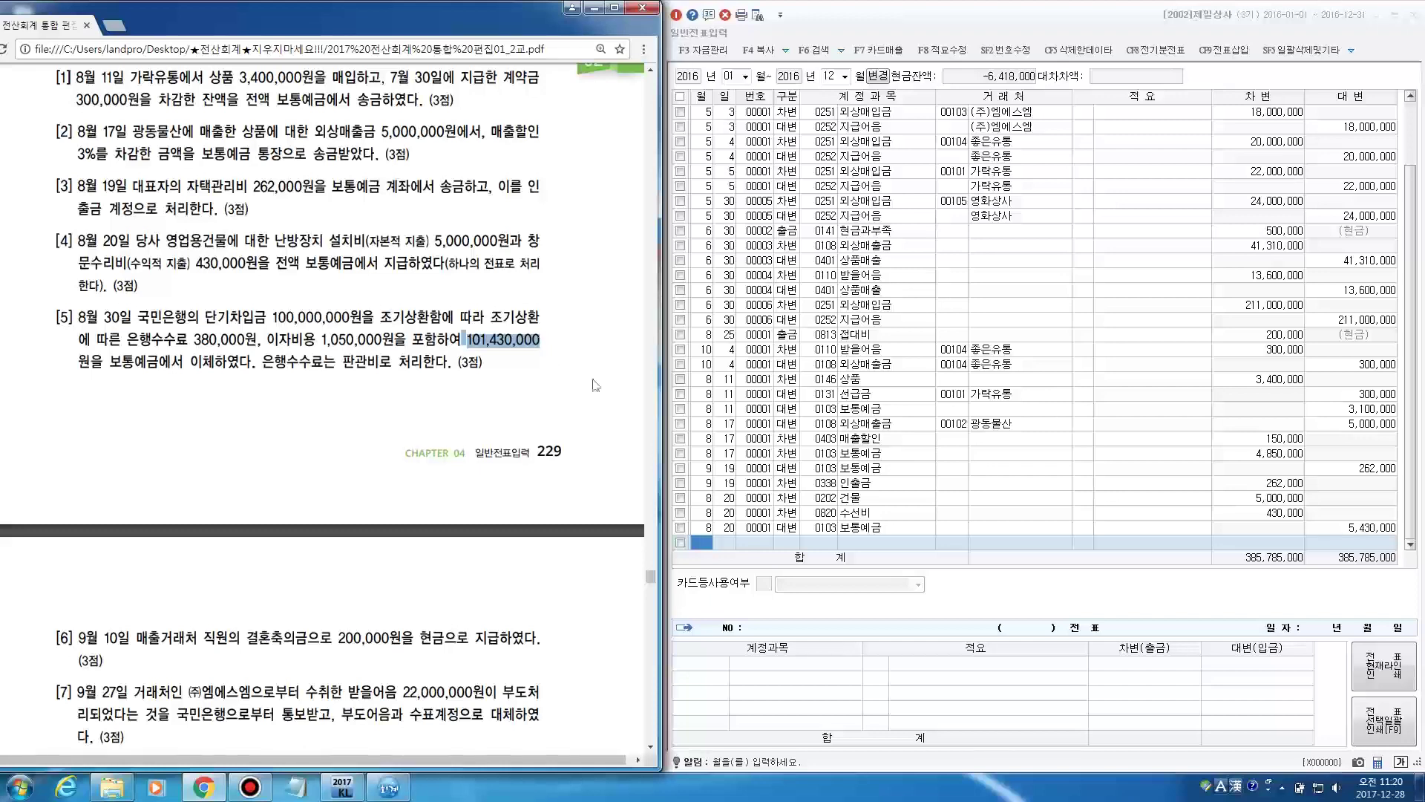
Start an August 30 voucher with a debit line for account 단기차입금 (short-term borrowings)
{"action": "left_click", "coordinate": [701, 541]}
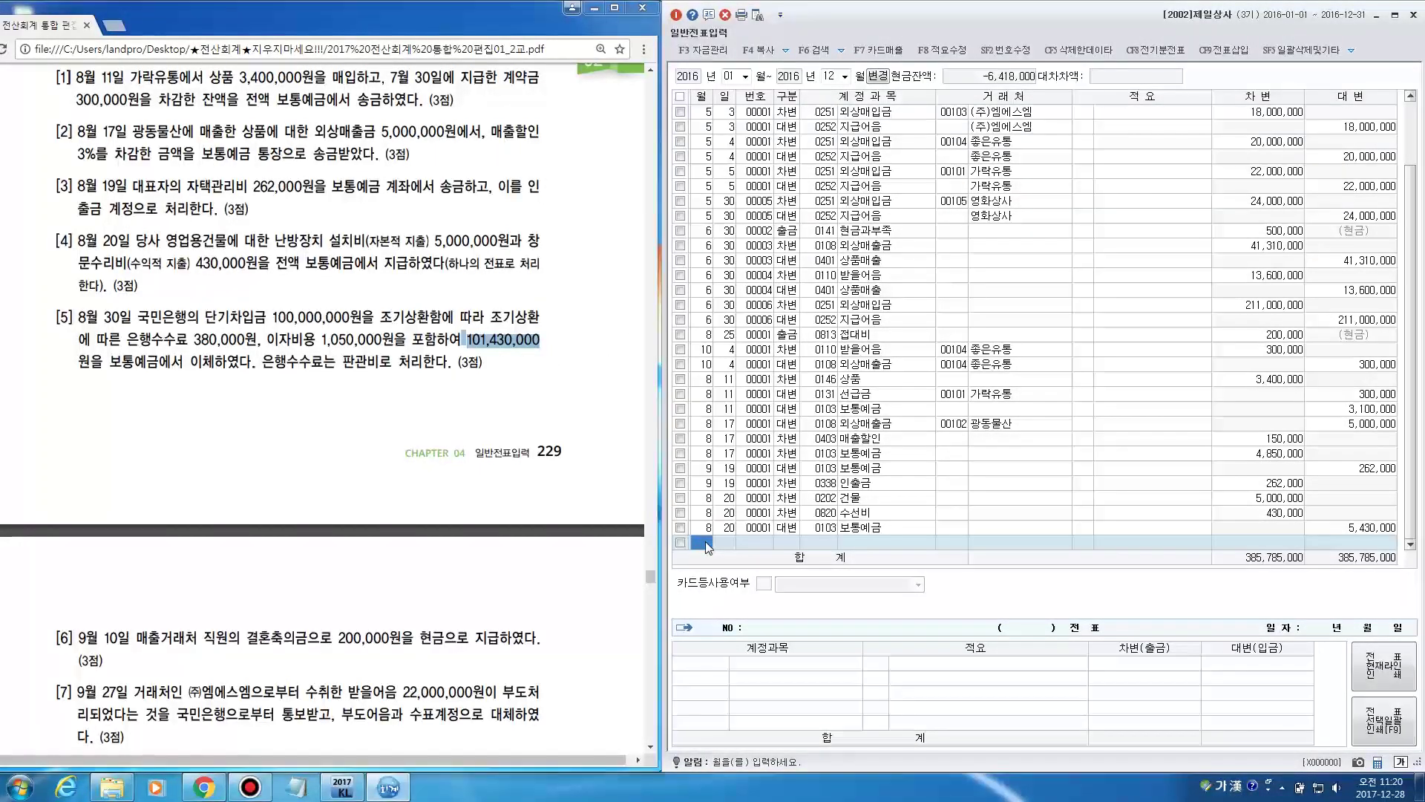
{"action": "type", "text": "8"}
{"action": "key", "text": "Return"}
{"action": "type", "text": "30"}
{"action": "key", "text": "Return"}
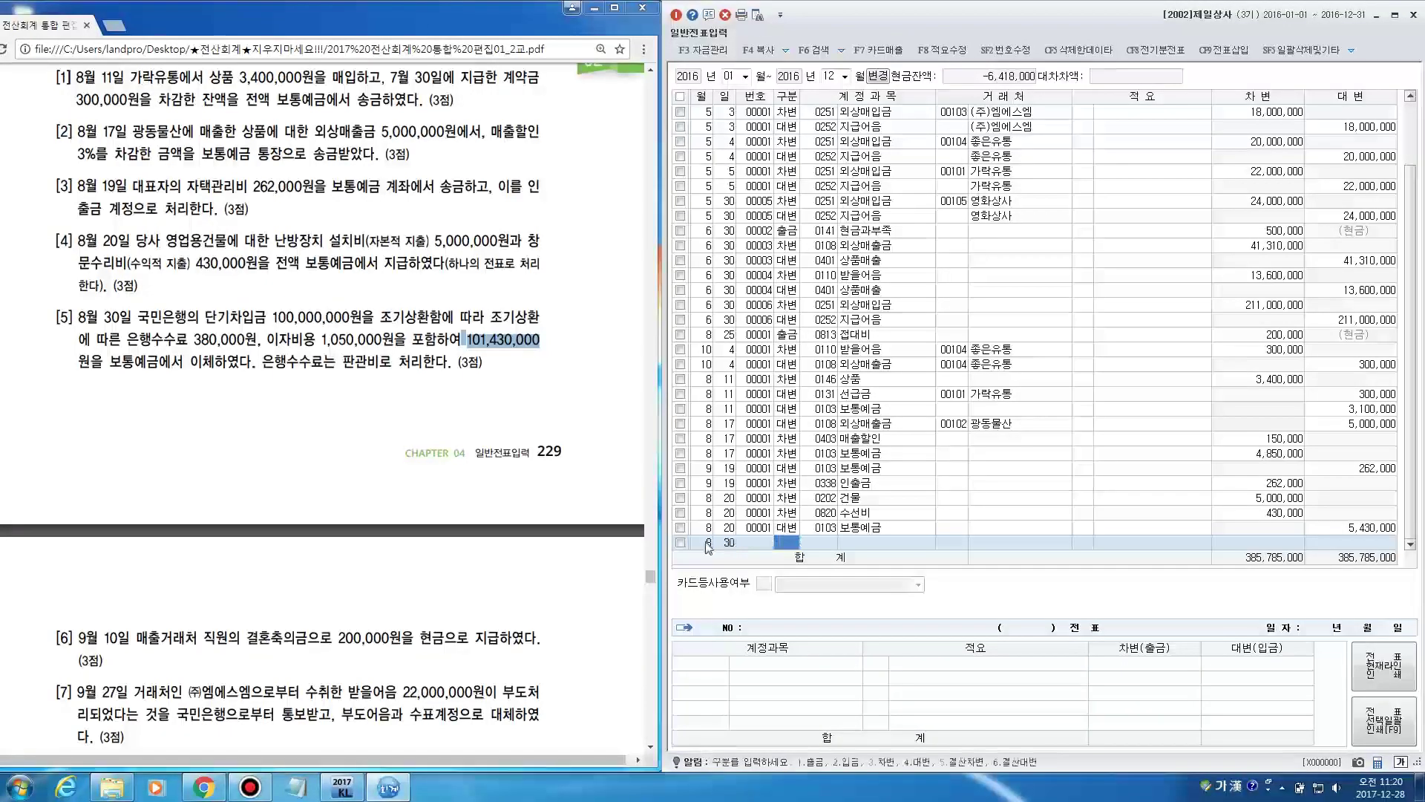
{"action": "type", "text": "3"}
{"action": "key", "text": "Return"}
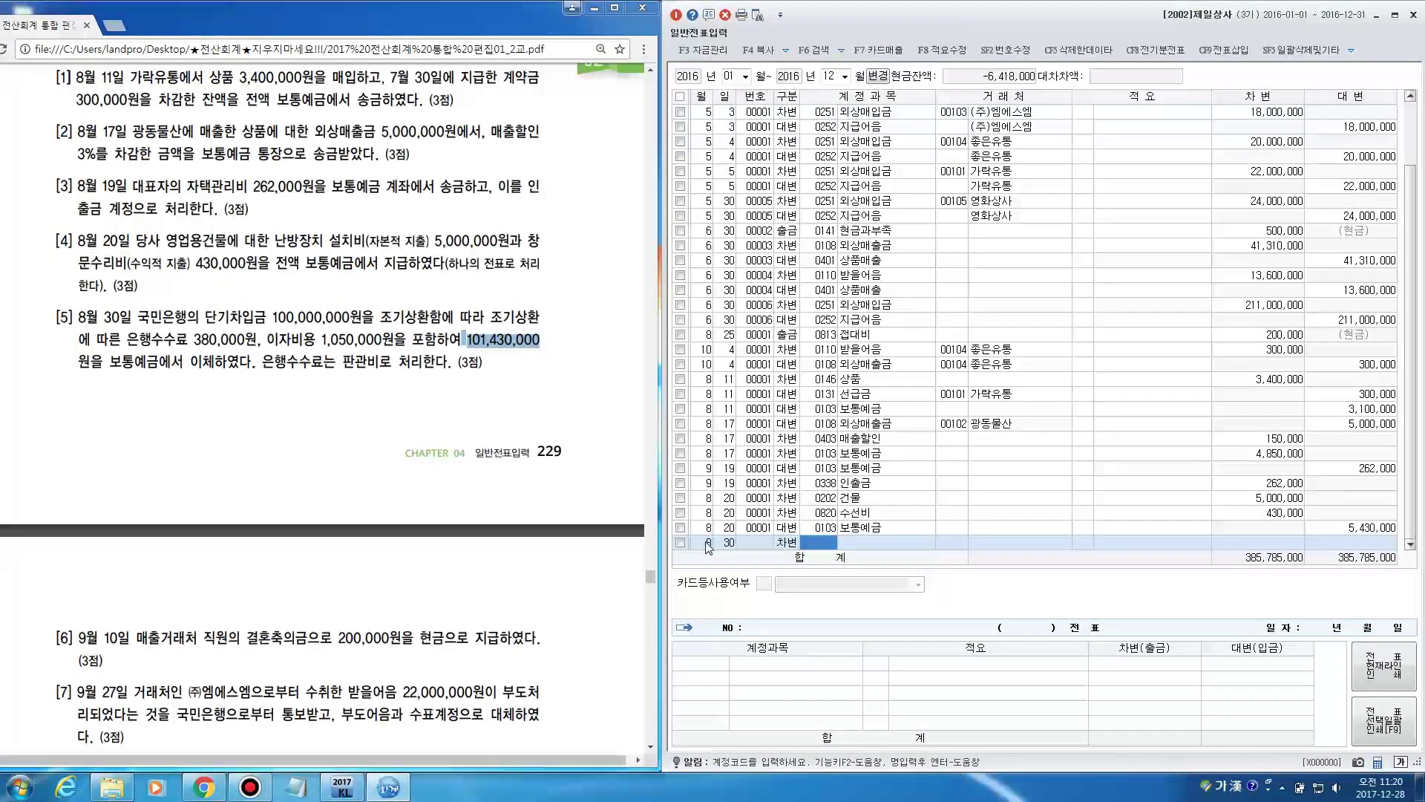
{"action": "key", "text": "F2"}
{"action": "type", "text": "단기차입금"}
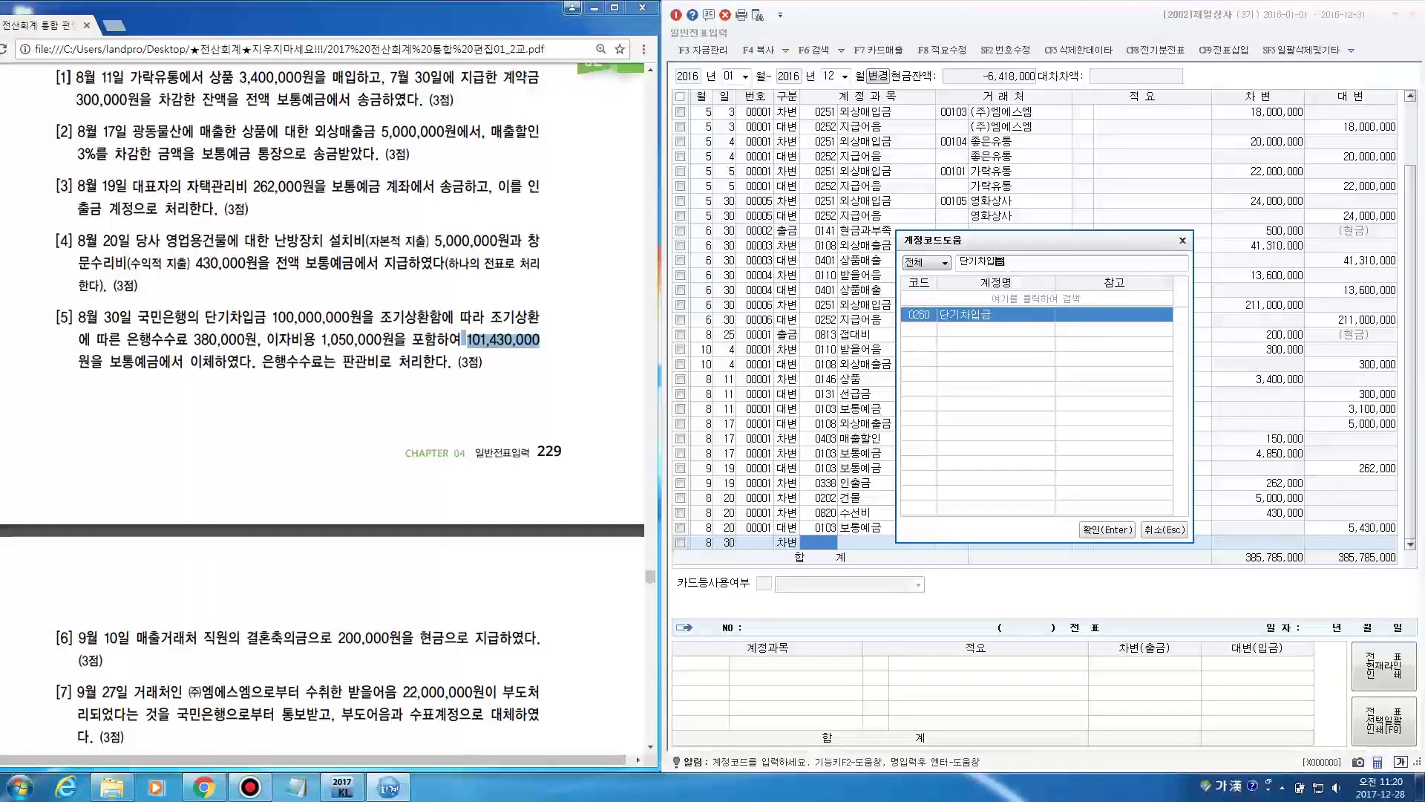
{"action": "key", "text": "Return"}
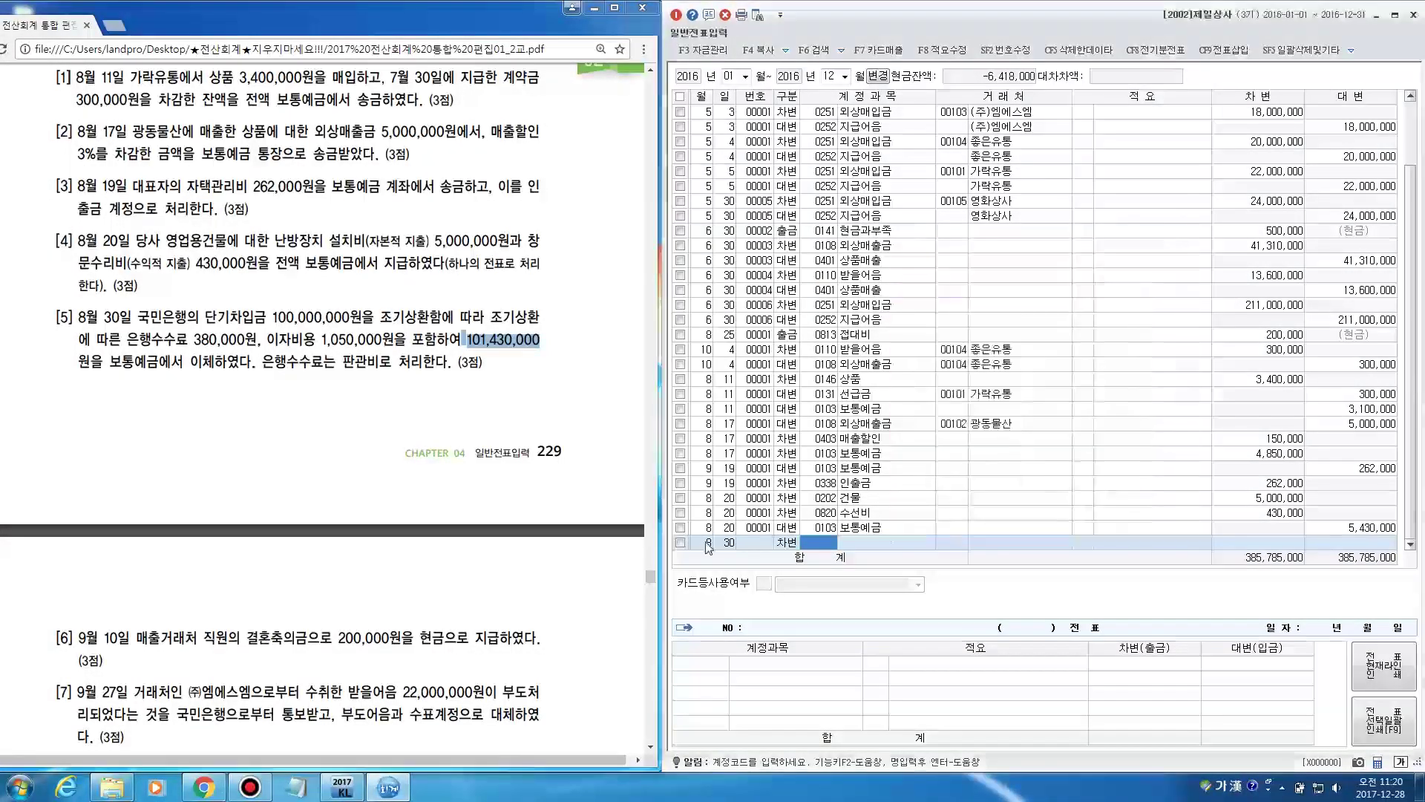
Set the August 30 단기차입금 line's counterparty to 국민은행 and record a debit of 100,000,000 without a description
{"action": "key", "text": "F2"}
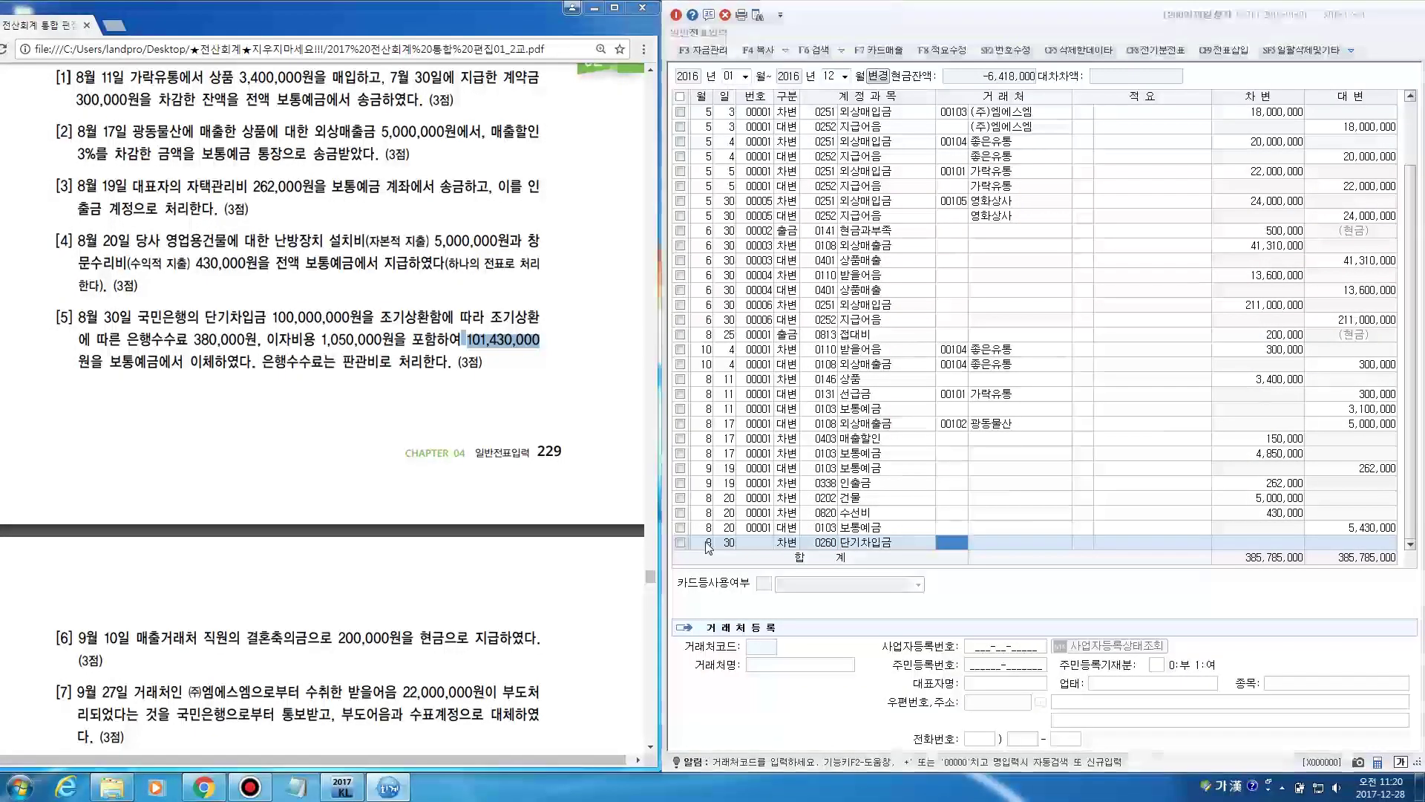
{"action": "type", "text": "국민은행"}
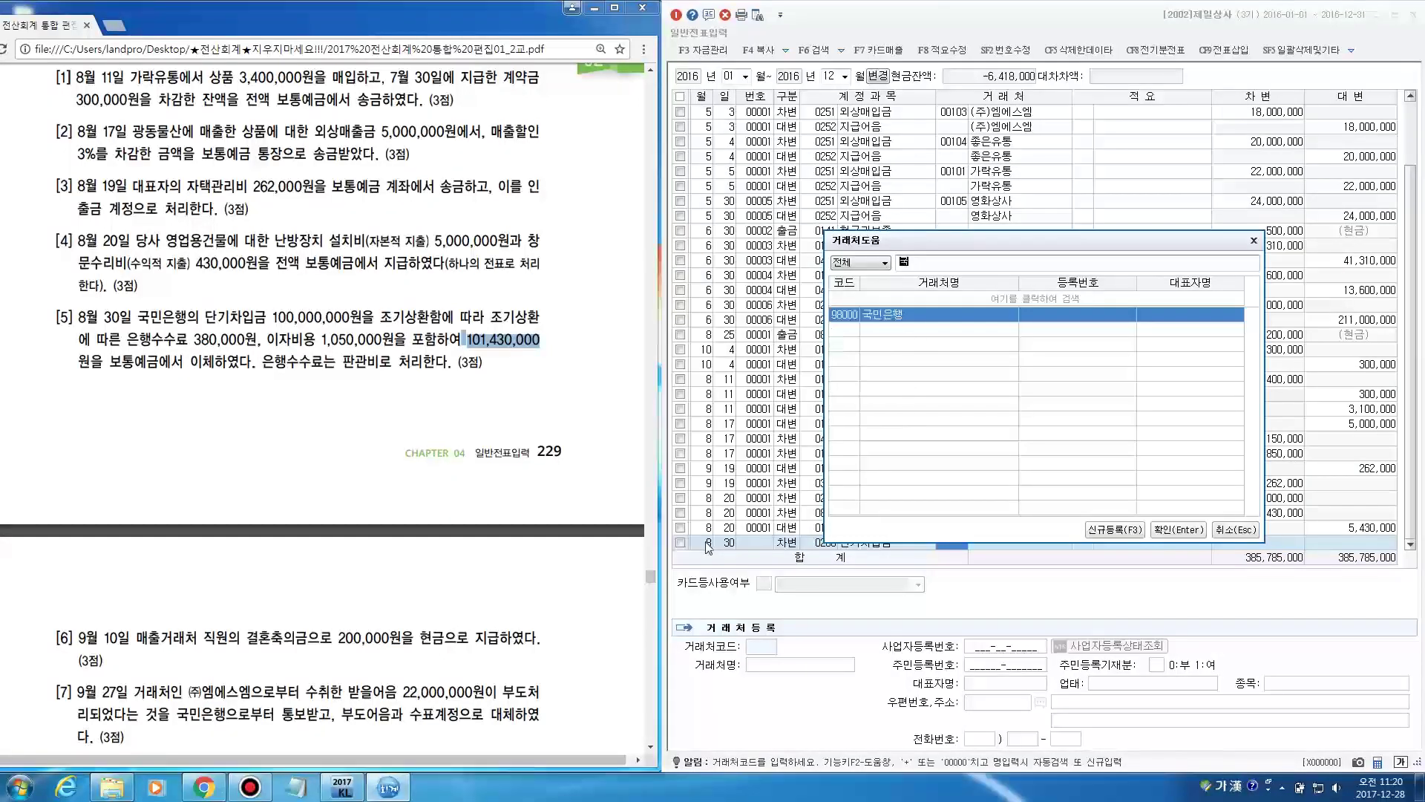
{"action": "key", "text": "Return"}
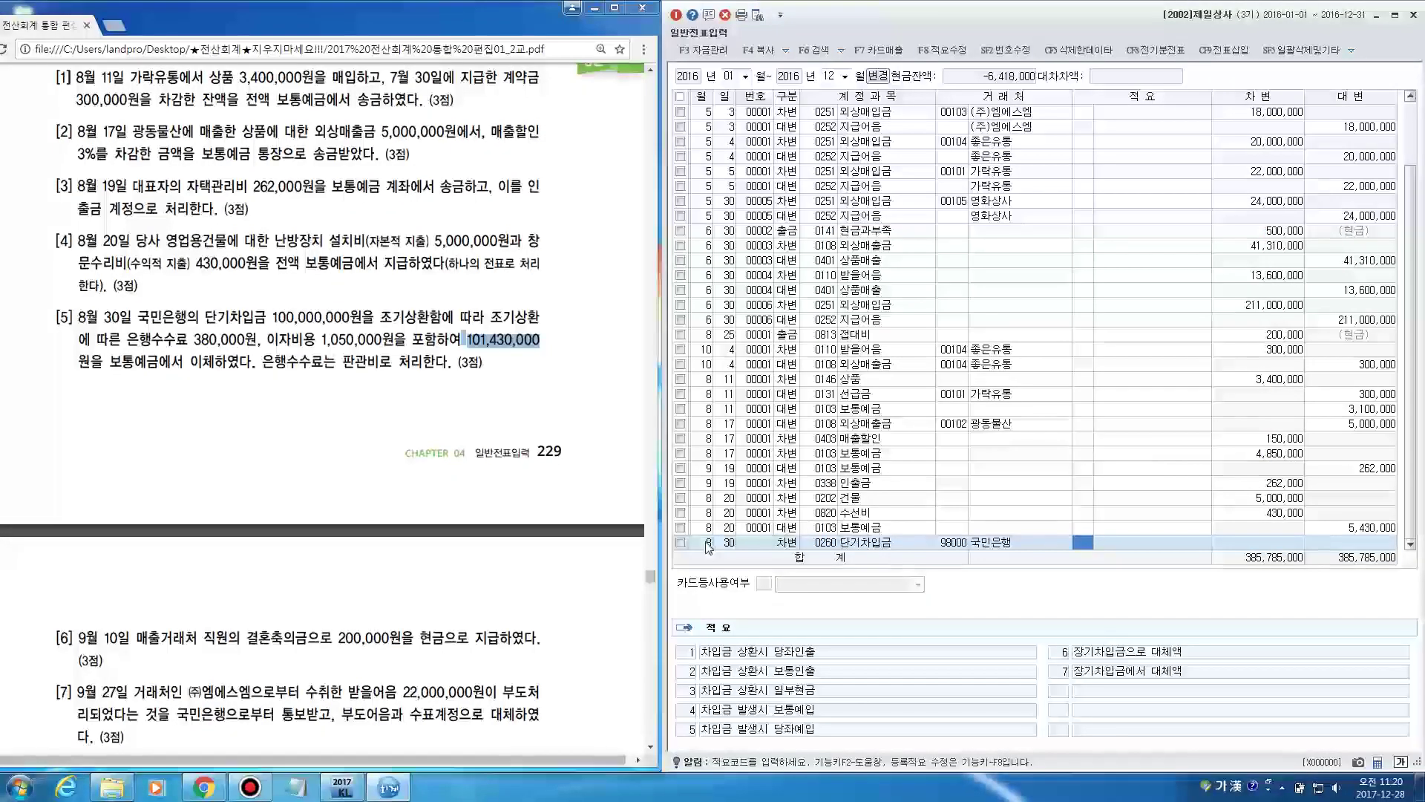
{"action": "key", "text": "Return"}
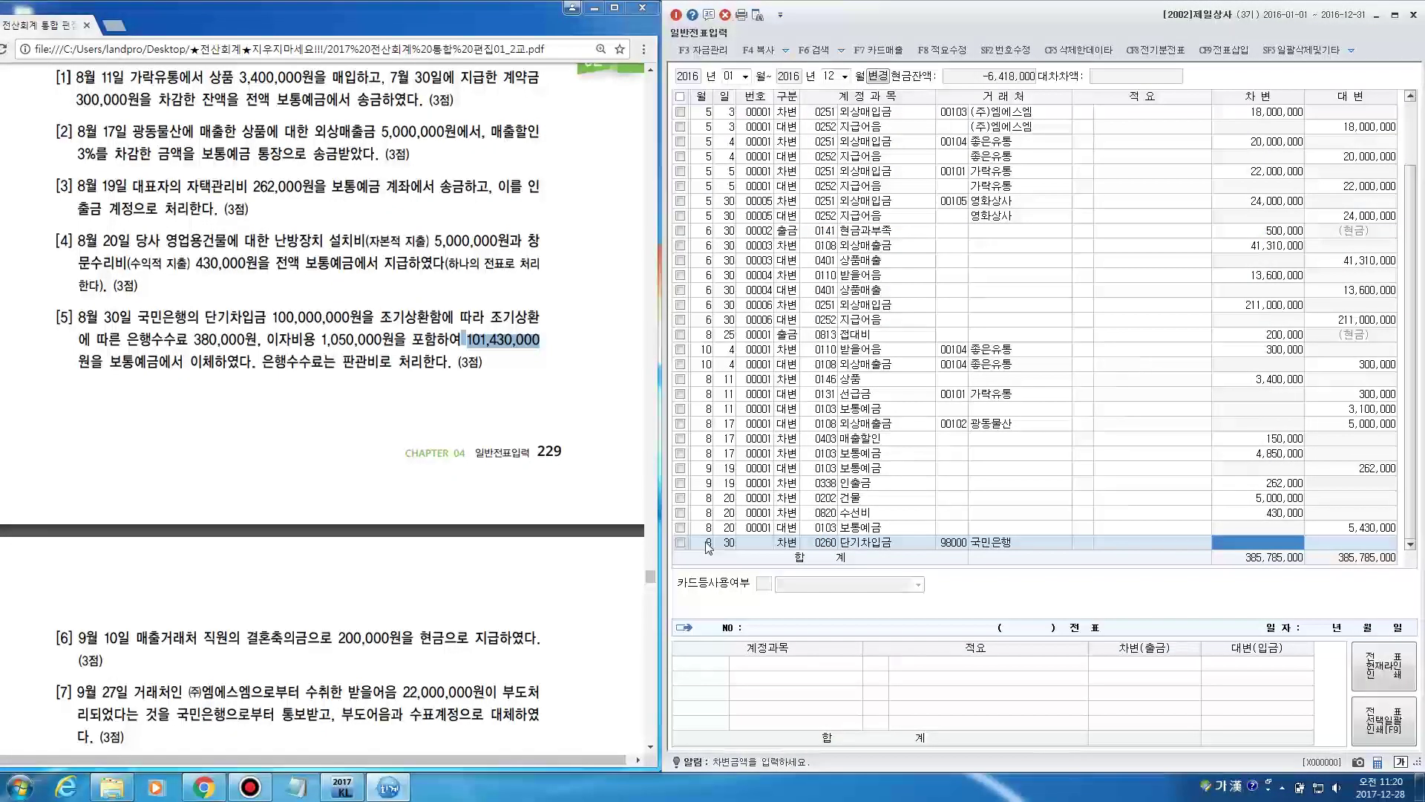
{"action": "type", "text": "1"}
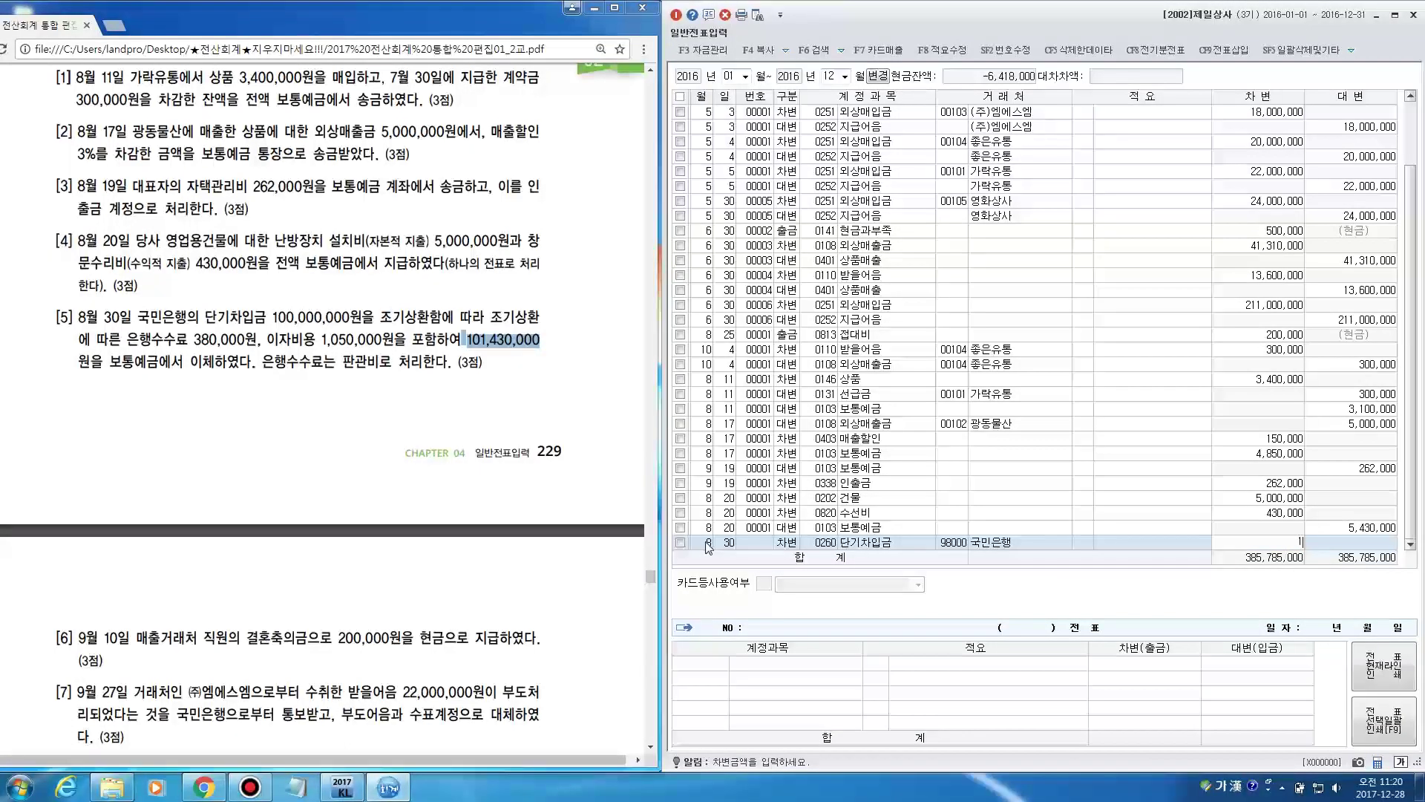
{"action": "type", "text": "00,000,000"}
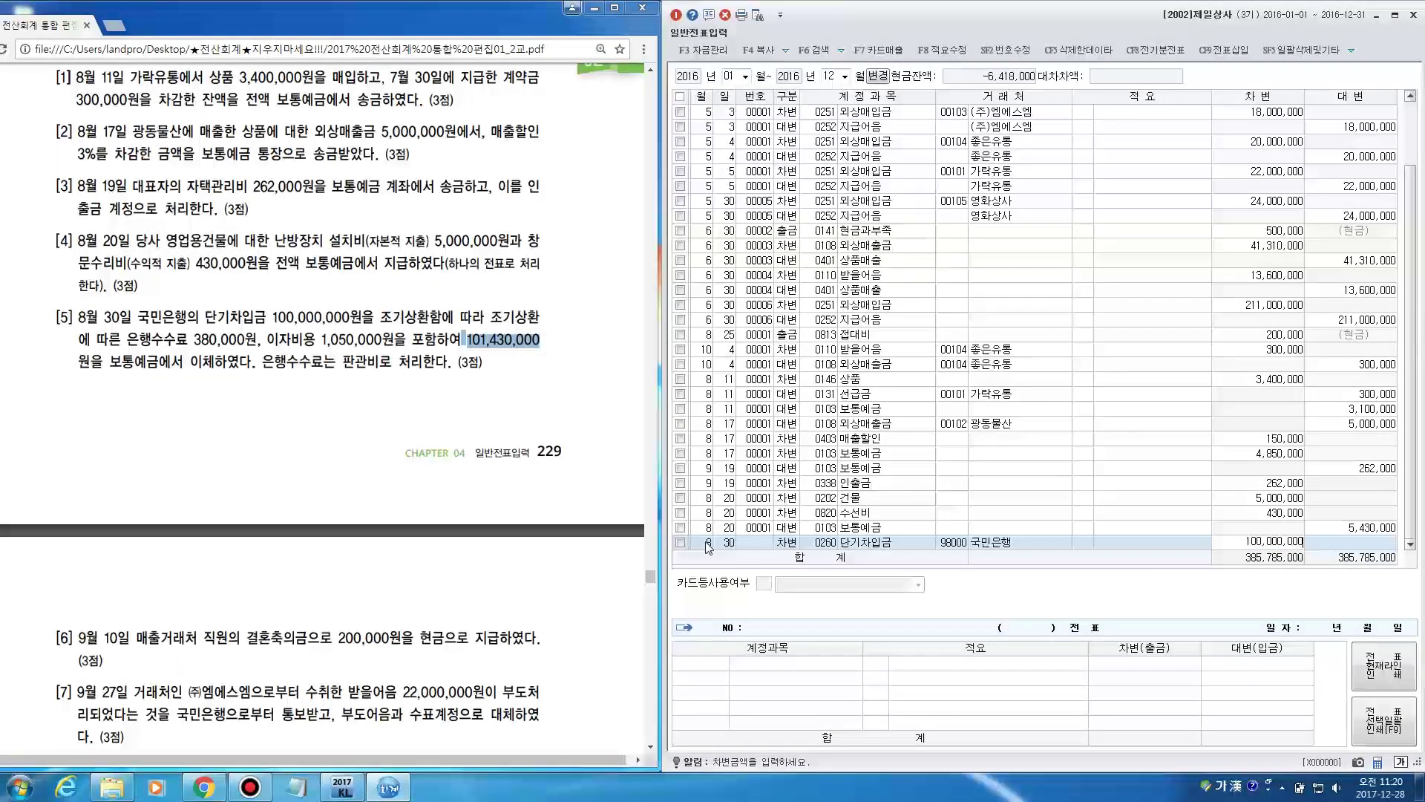
{"action": "key", "text": "Return"}
{"action": "key", "text": "Return"}
{"action": "key", "text": "Return"}
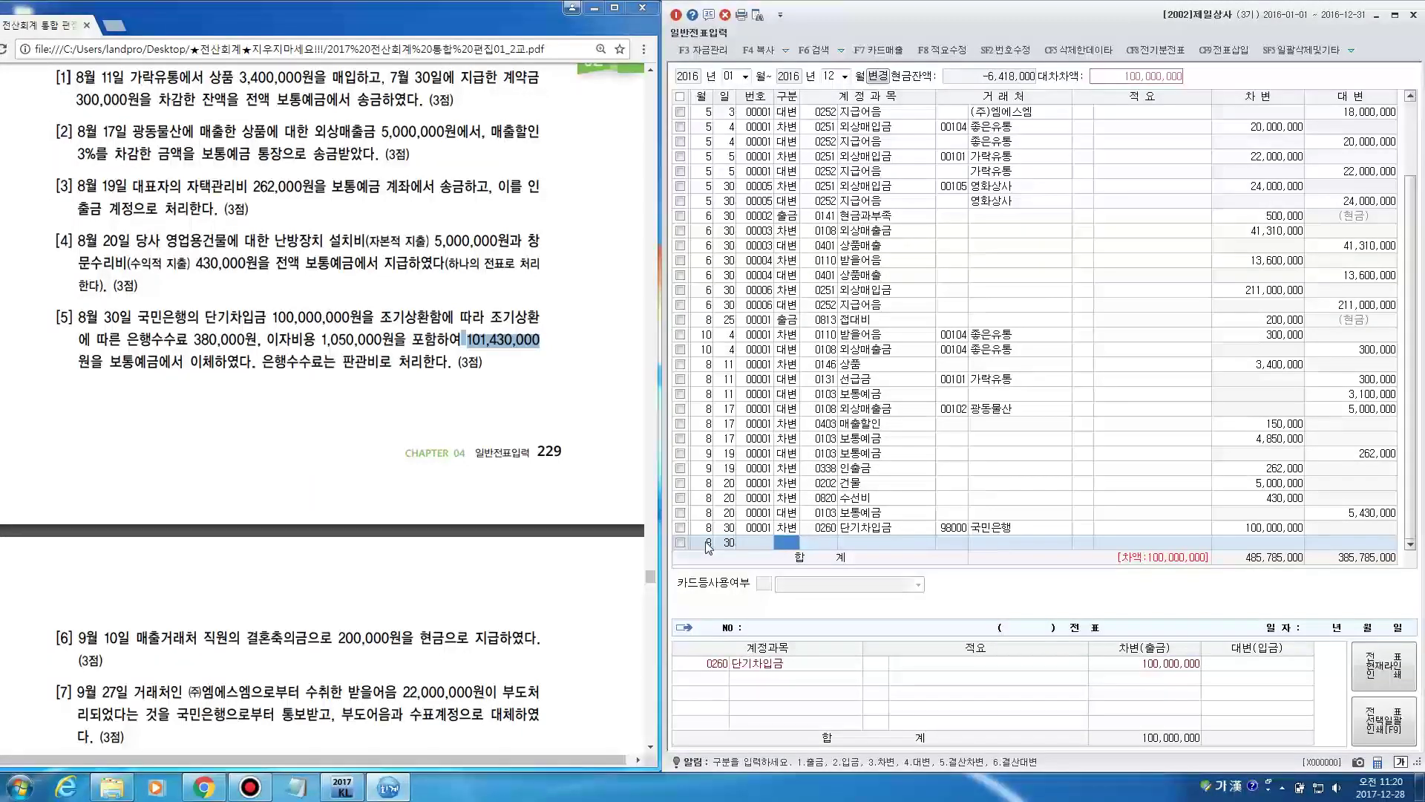
Add an August 30 debit line of 380,000 for account 0831 수수료비용 from the 판매관리비 category, without counterparty or description
{"action": "type", "text": "3"}
{"action": "key", "text": "F2"}
{"action": "type", "text": "수수료비용"}
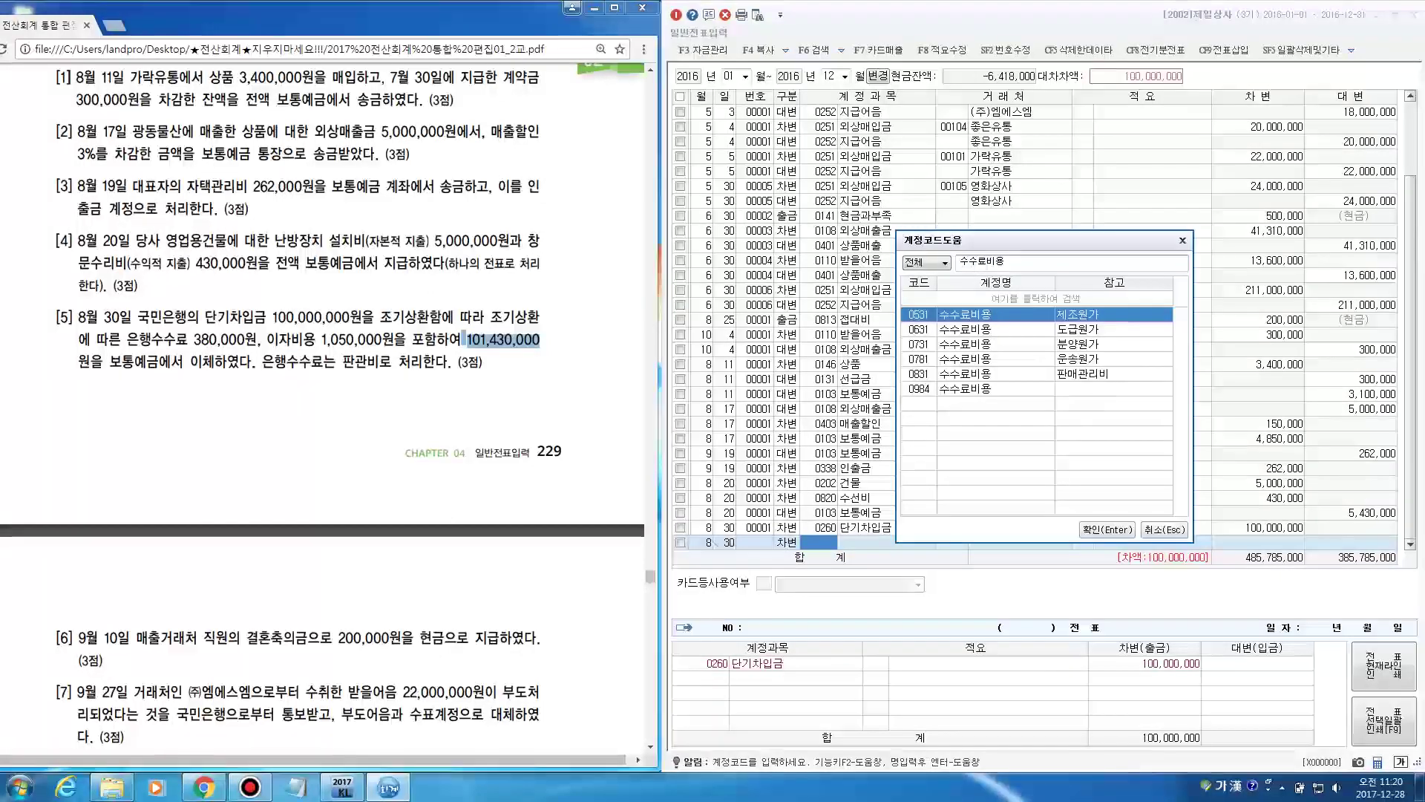
{"action": "left_click", "coordinate": [1080, 373]}
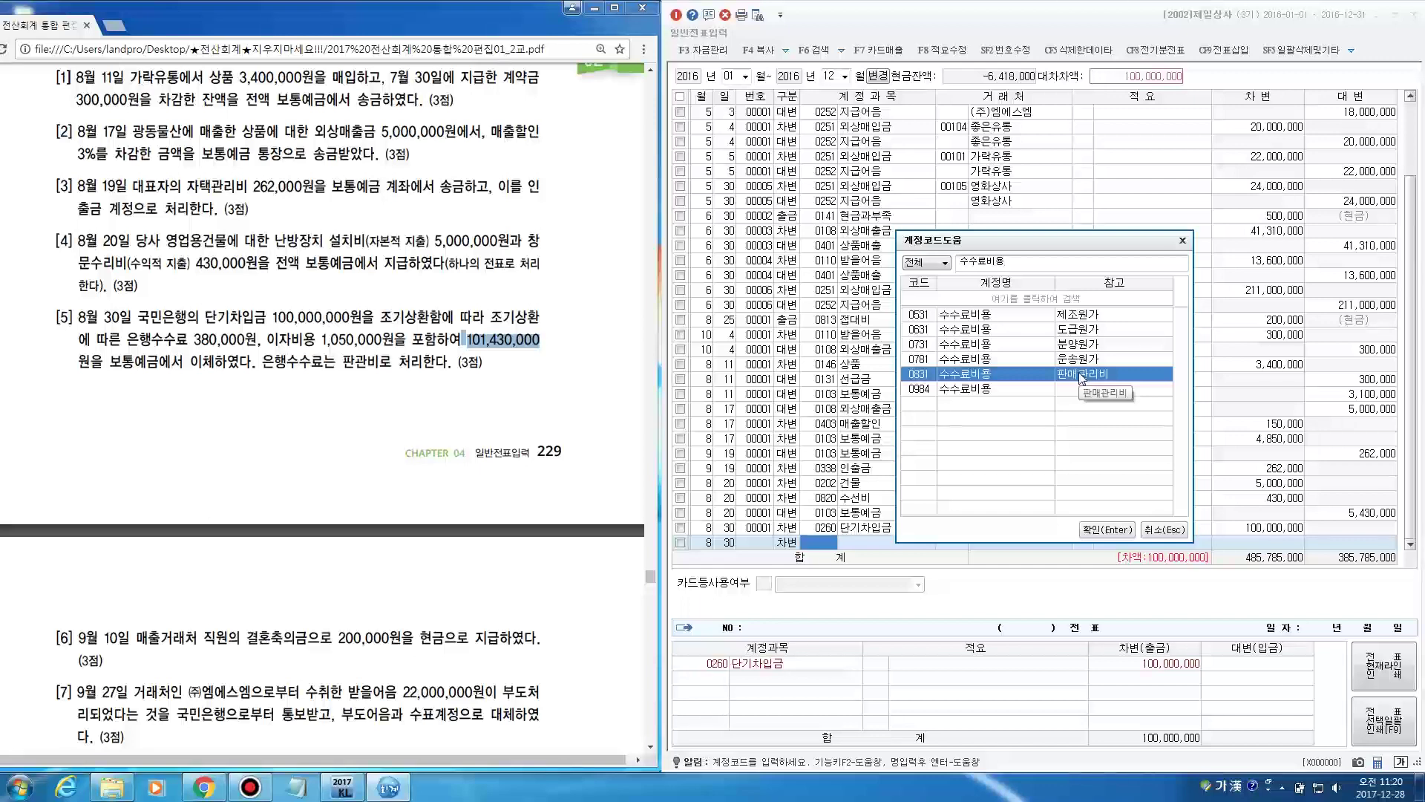
{"action": "double_click", "coordinate": [1080, 375]}
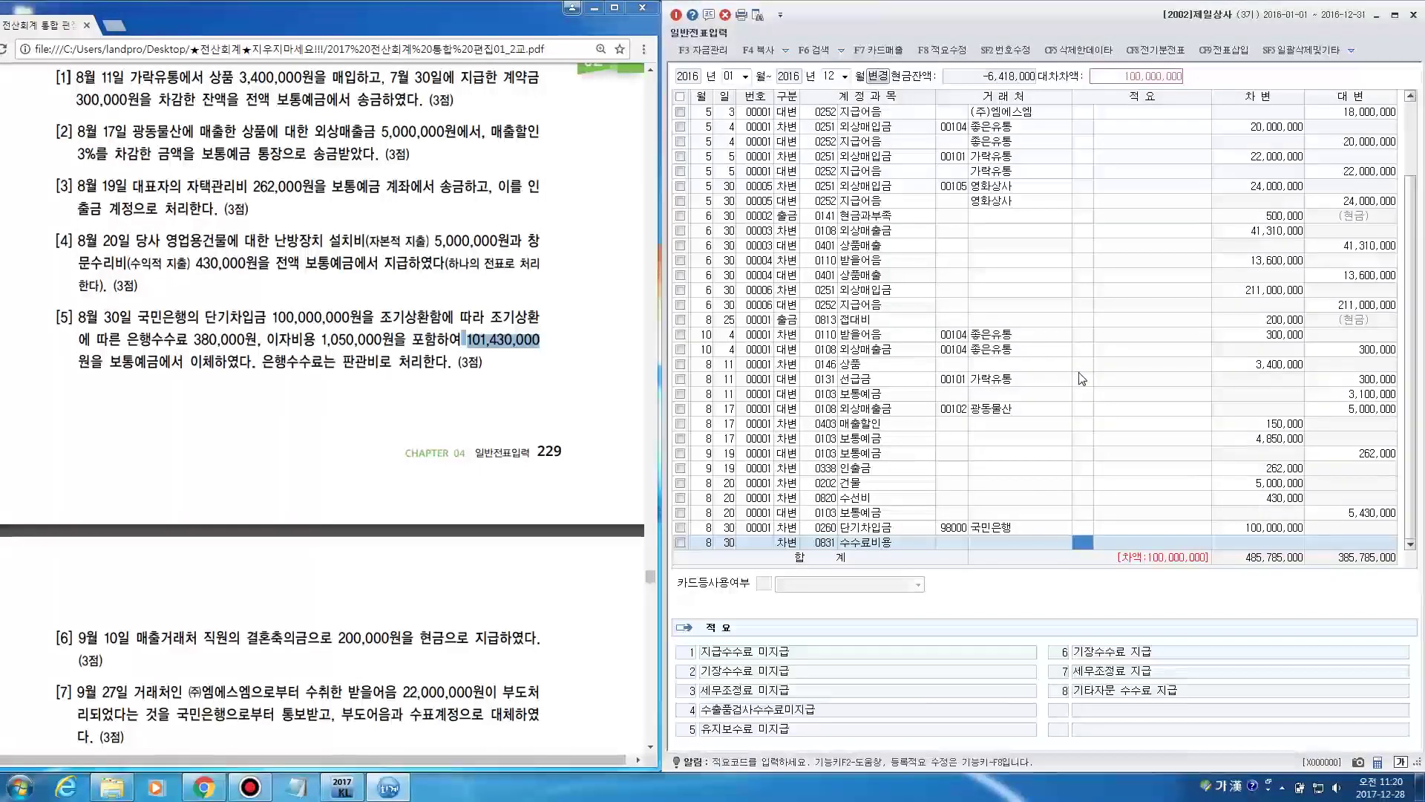
{"action": "key", "text": "Return"}
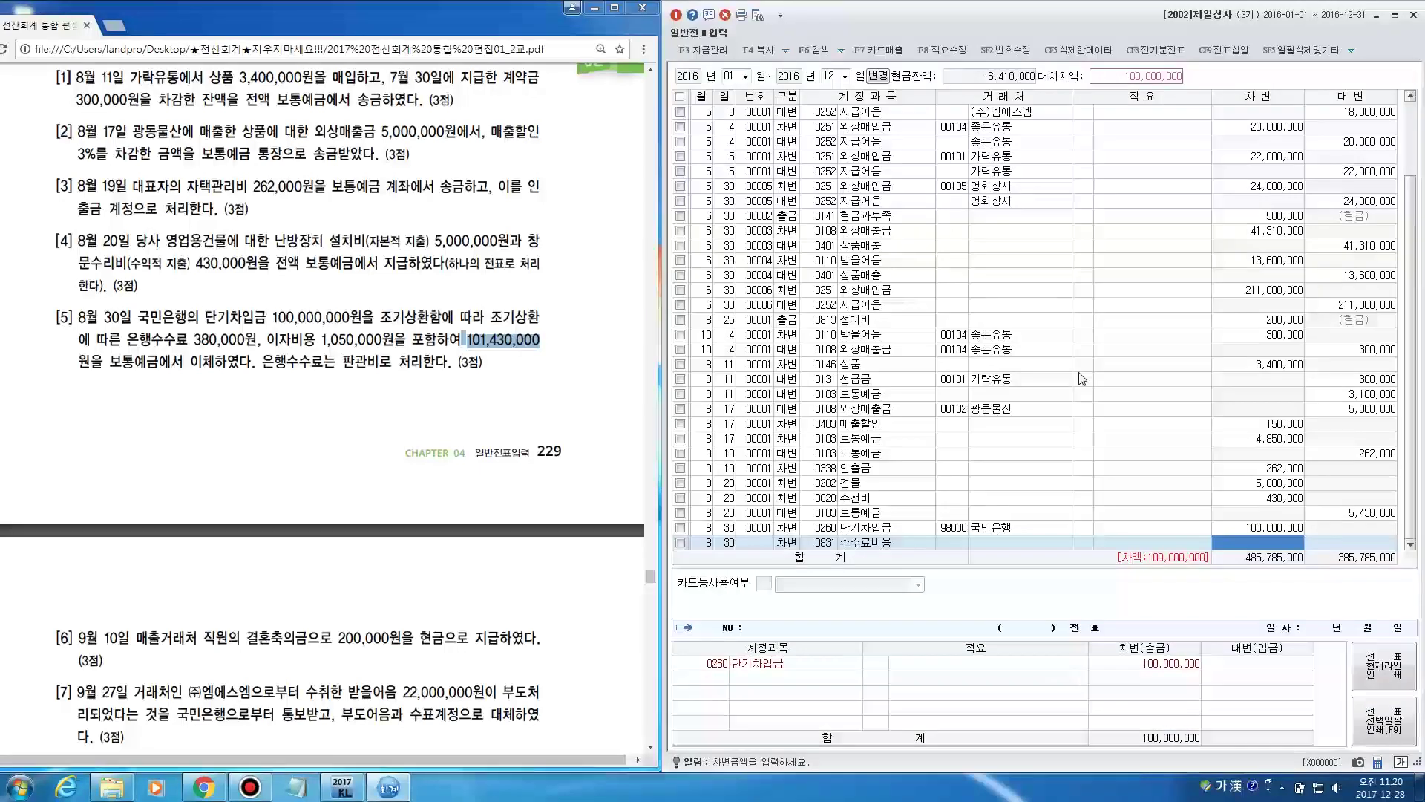
{"action": "type", "text": "3800000"}
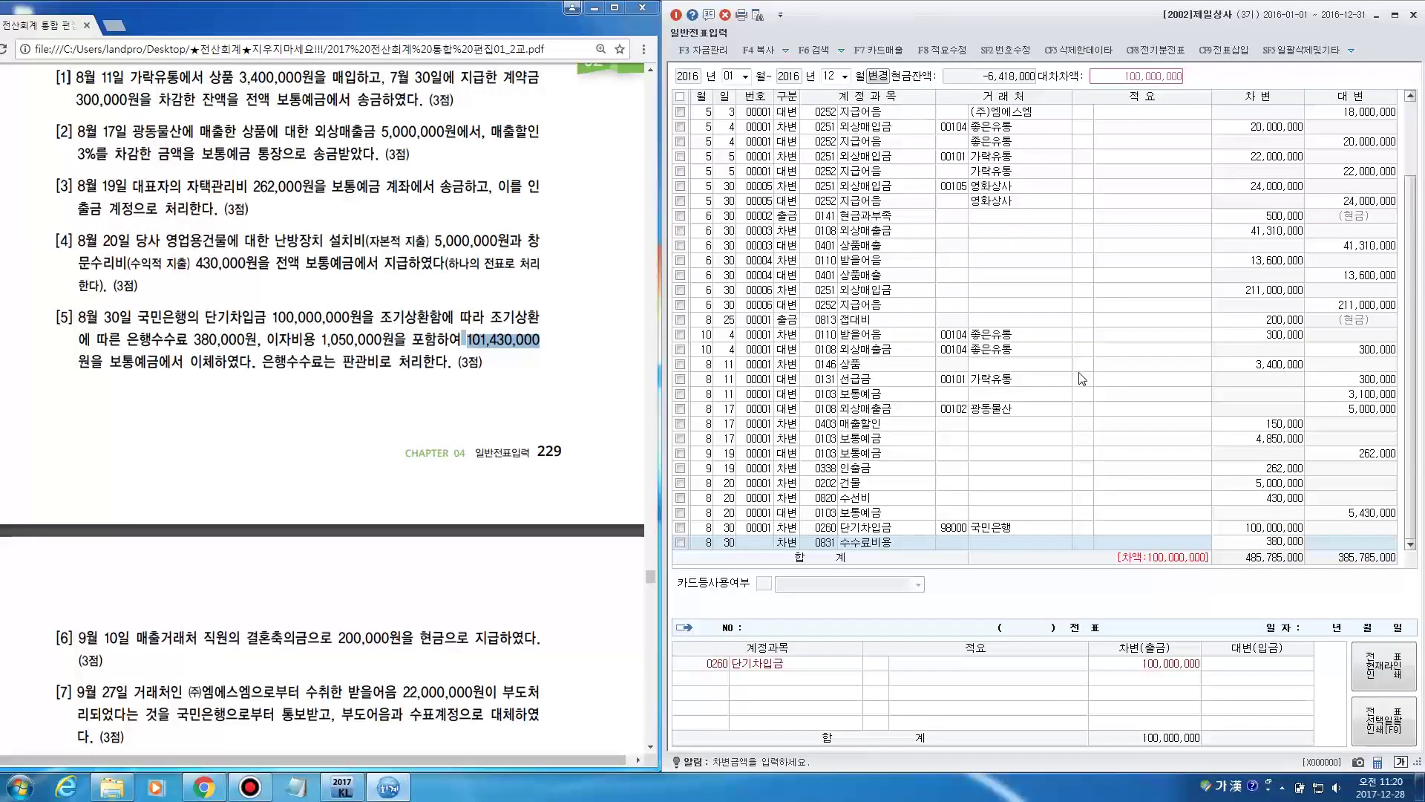
{"action": "key", "text": "Return"}
{"action": "key", "text": "Return"}
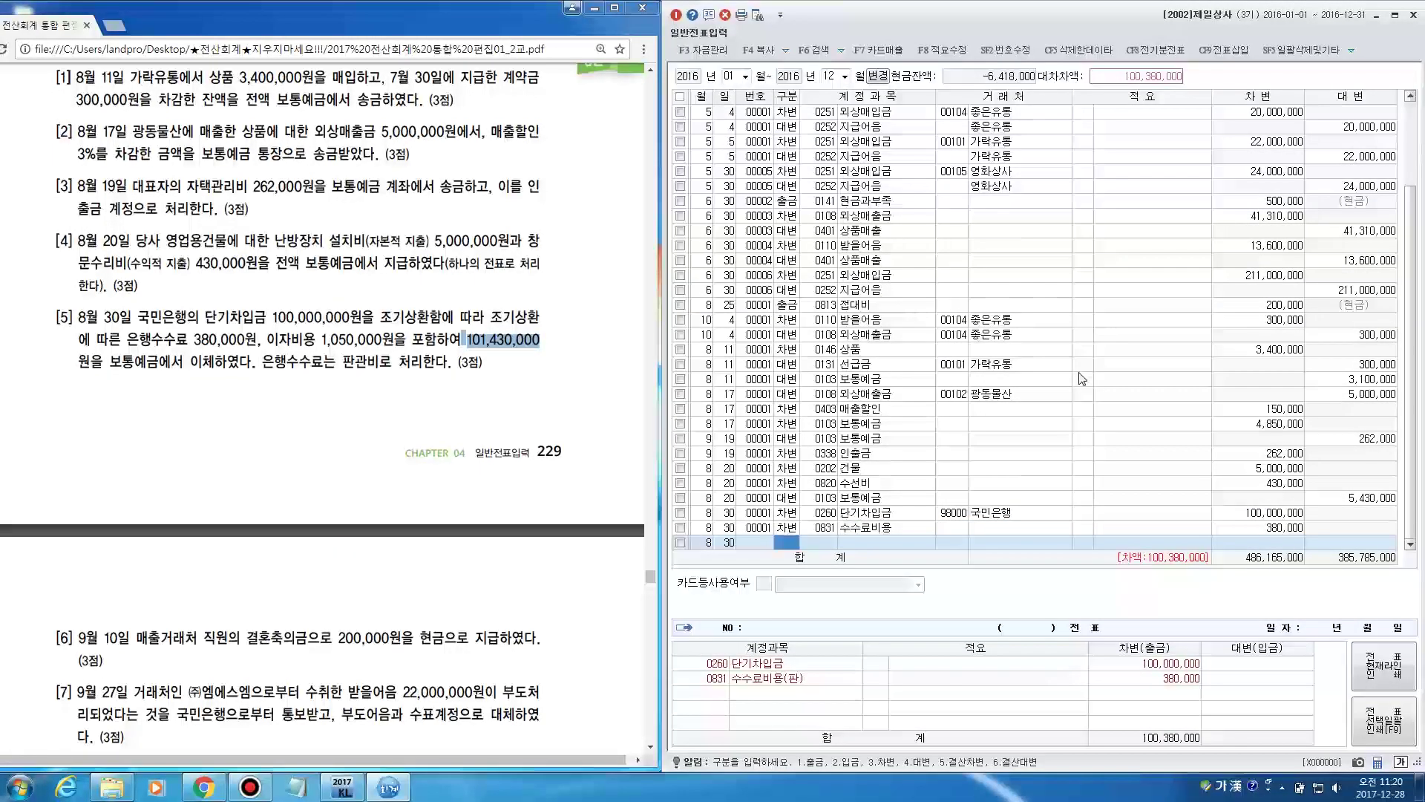
Add an August 30 debit line of 1,050,000 for account 0951 이자비용, without counterparty or description
{"action": "type", "text": "3"}
{"action": "key", "text": "Return"}
{"action": "type", "text": "이"}
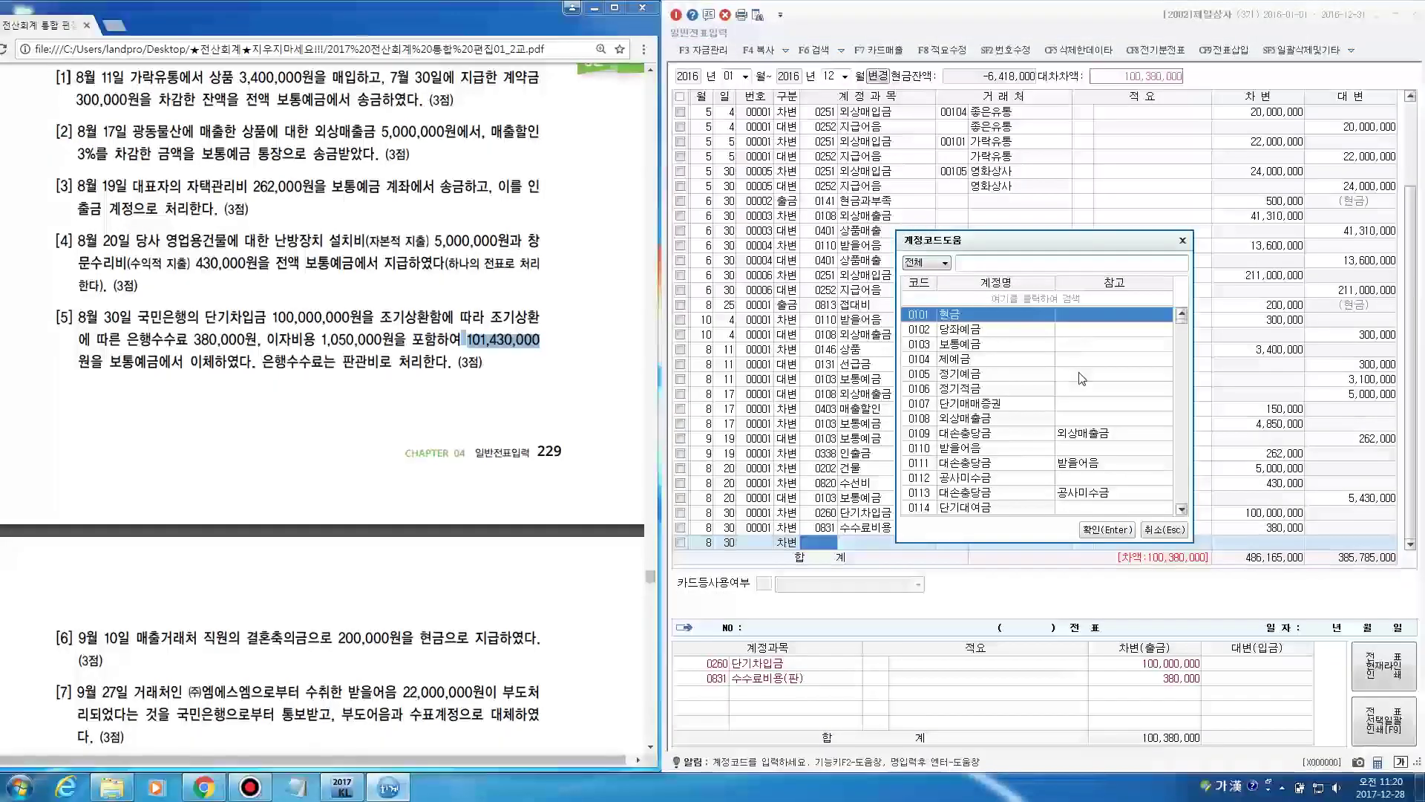
{"action": "type", "text": "자비용"}
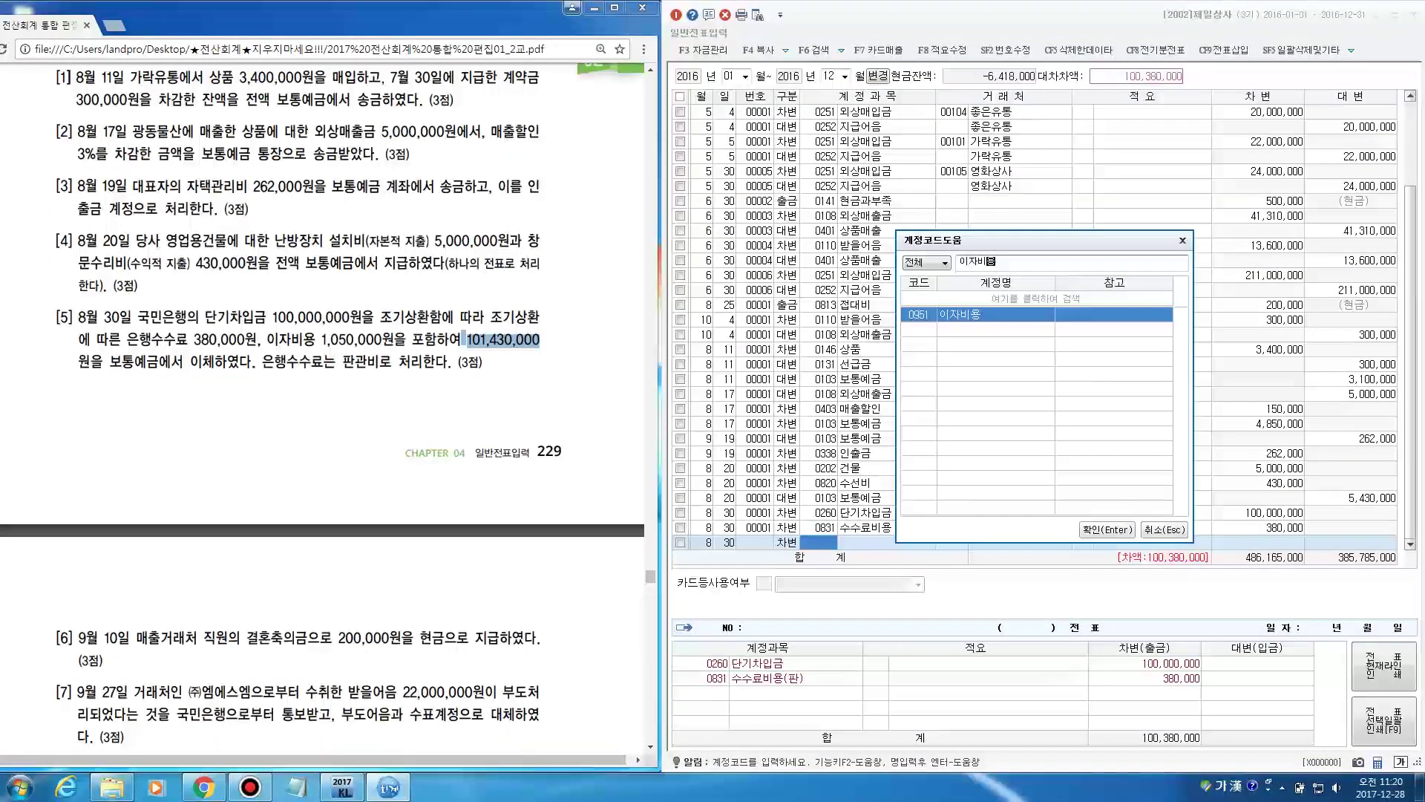
{"action": "key", "text": "Return"}
{"action": "key", "text": "Return"}
{"action": "key", "text": "Return"}
{"action": "key", "text": "Return"}
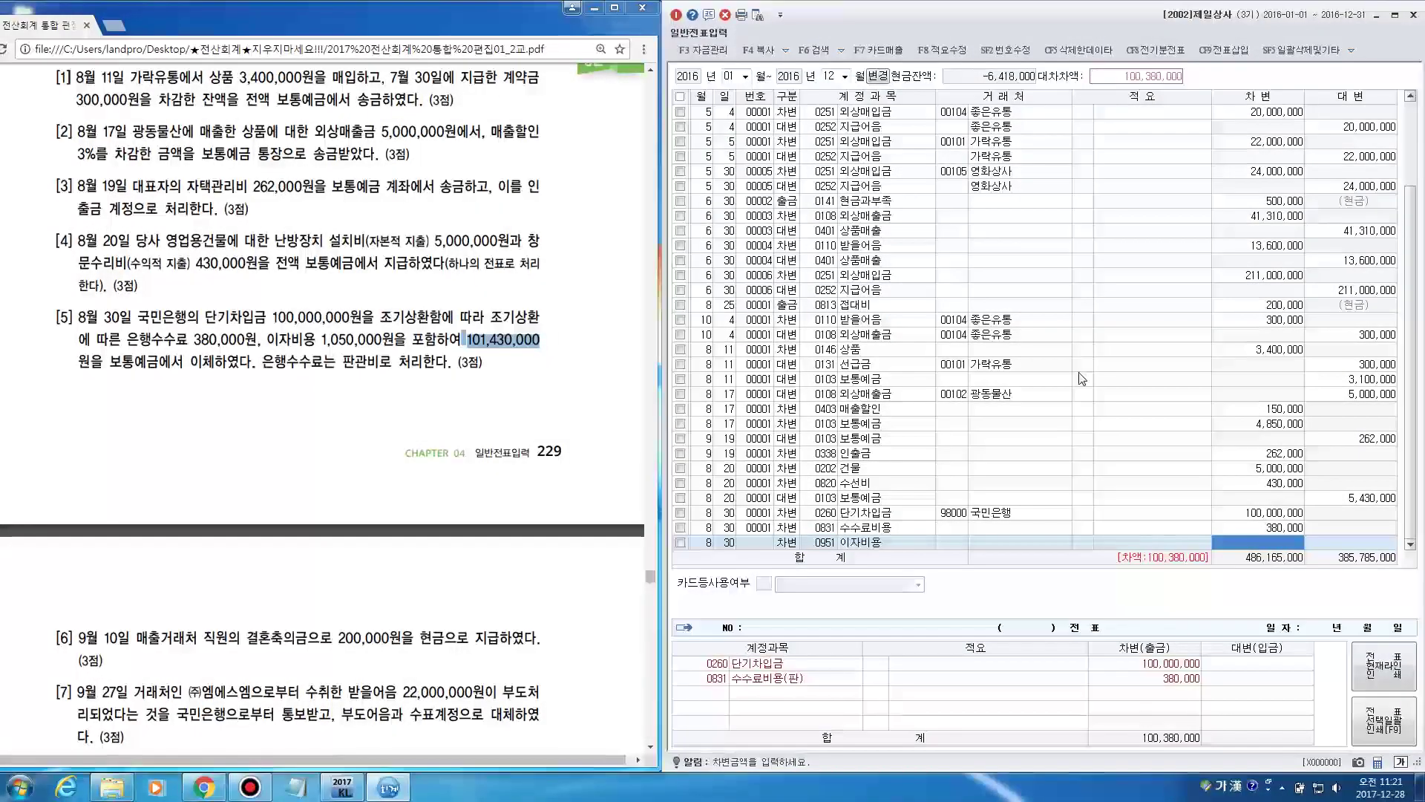
{"action": "type", "text": "1050000"}
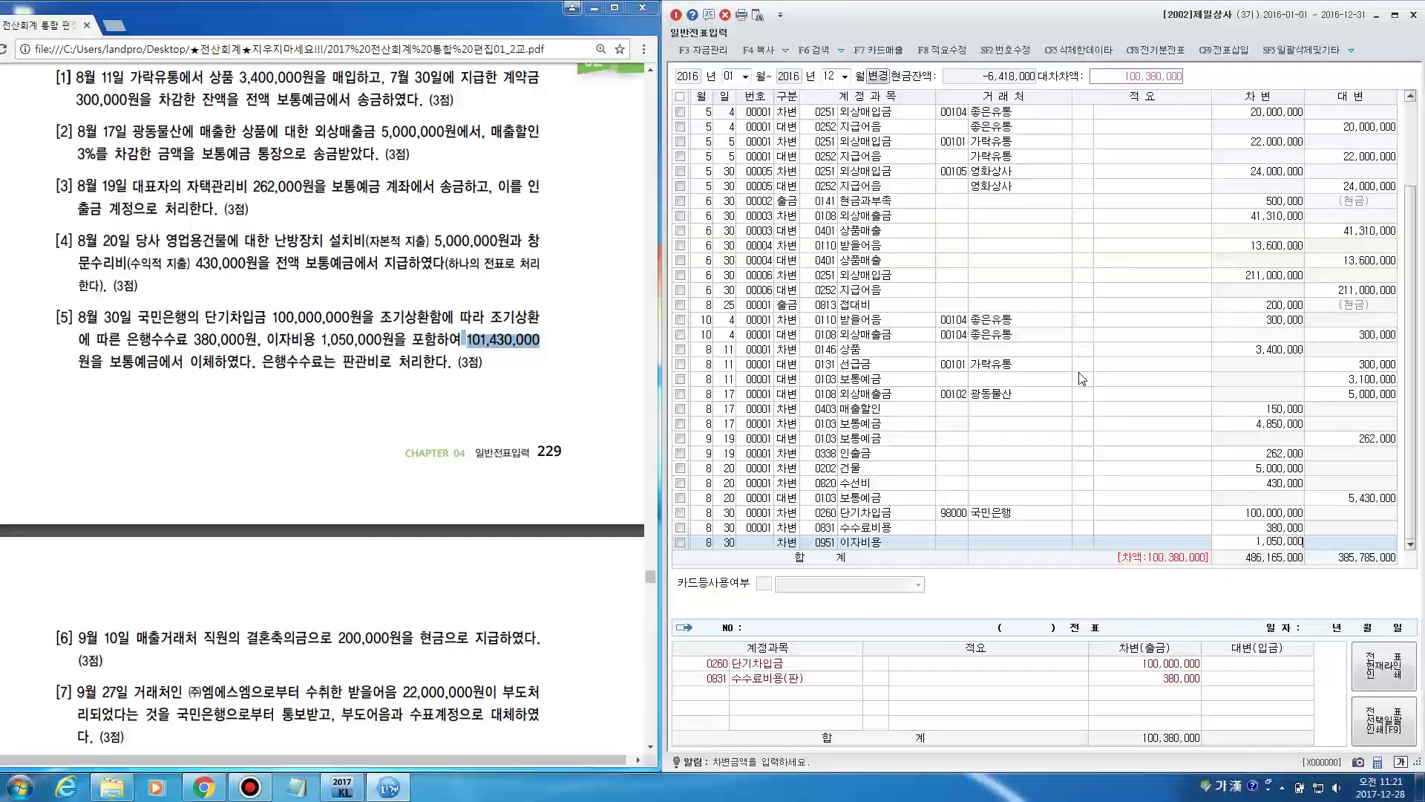
{"action": "key", "text": "Return"}
{"action": "key", "text": "Return"}
{"action": "key", "text": "Return"}
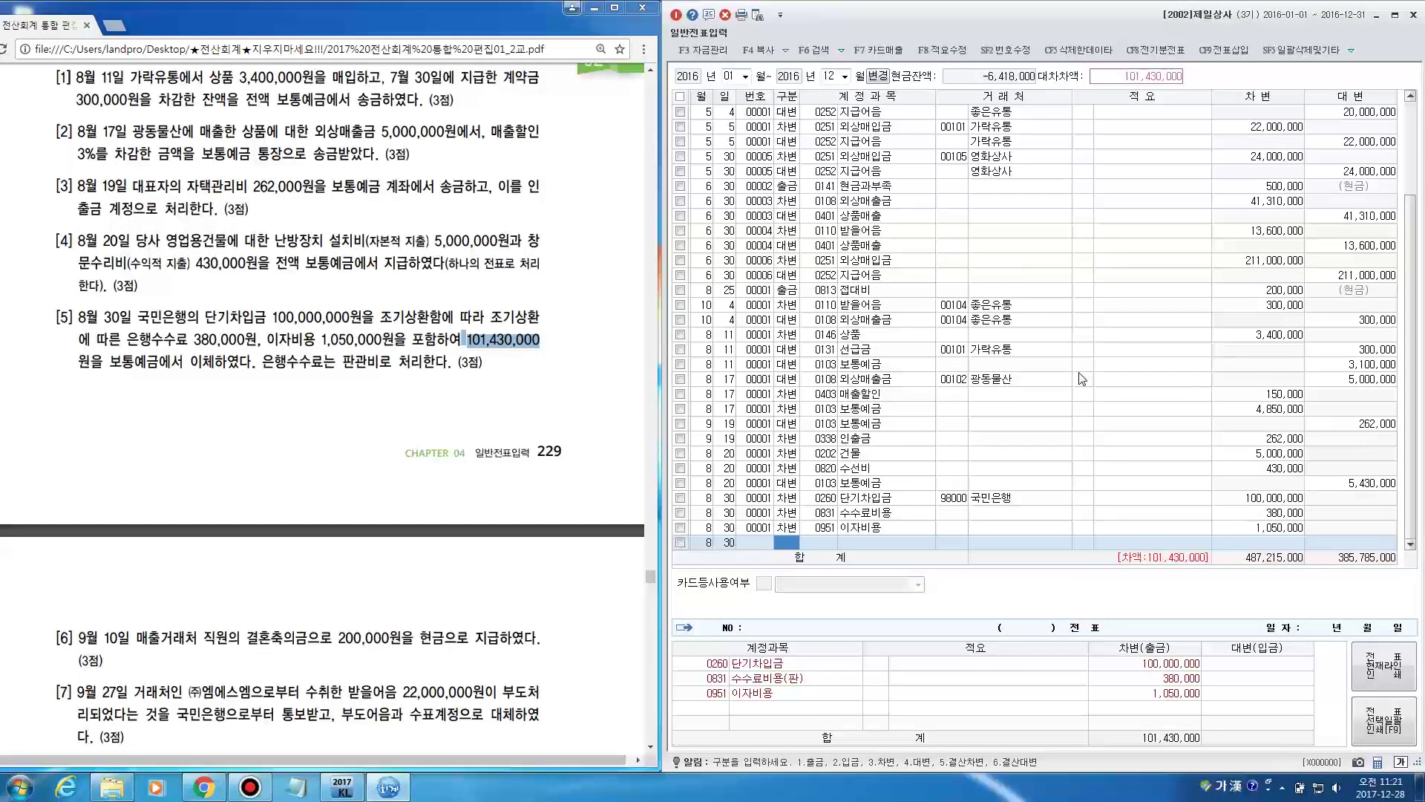
Balance the August 30 voucher with a credit line of 101,430,000 for account 0103 보통예금, without a counterparty
{"action": "type", "text": "4"}
{"action": "key", "text": "Return"}
{"action": "key", "text": "Return"}
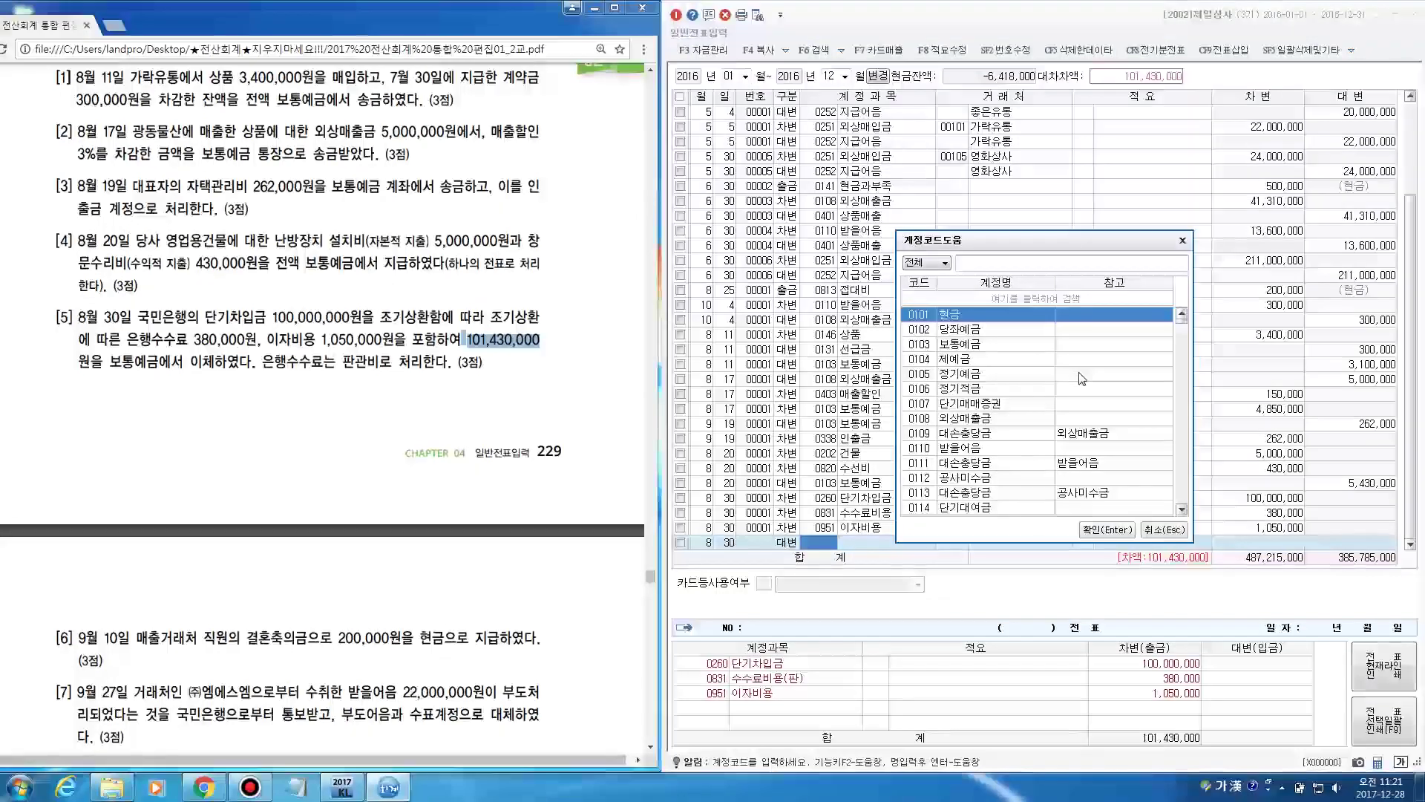
{"action": "type", "text": "보통"}
{"action": "key", "text": "Return"}
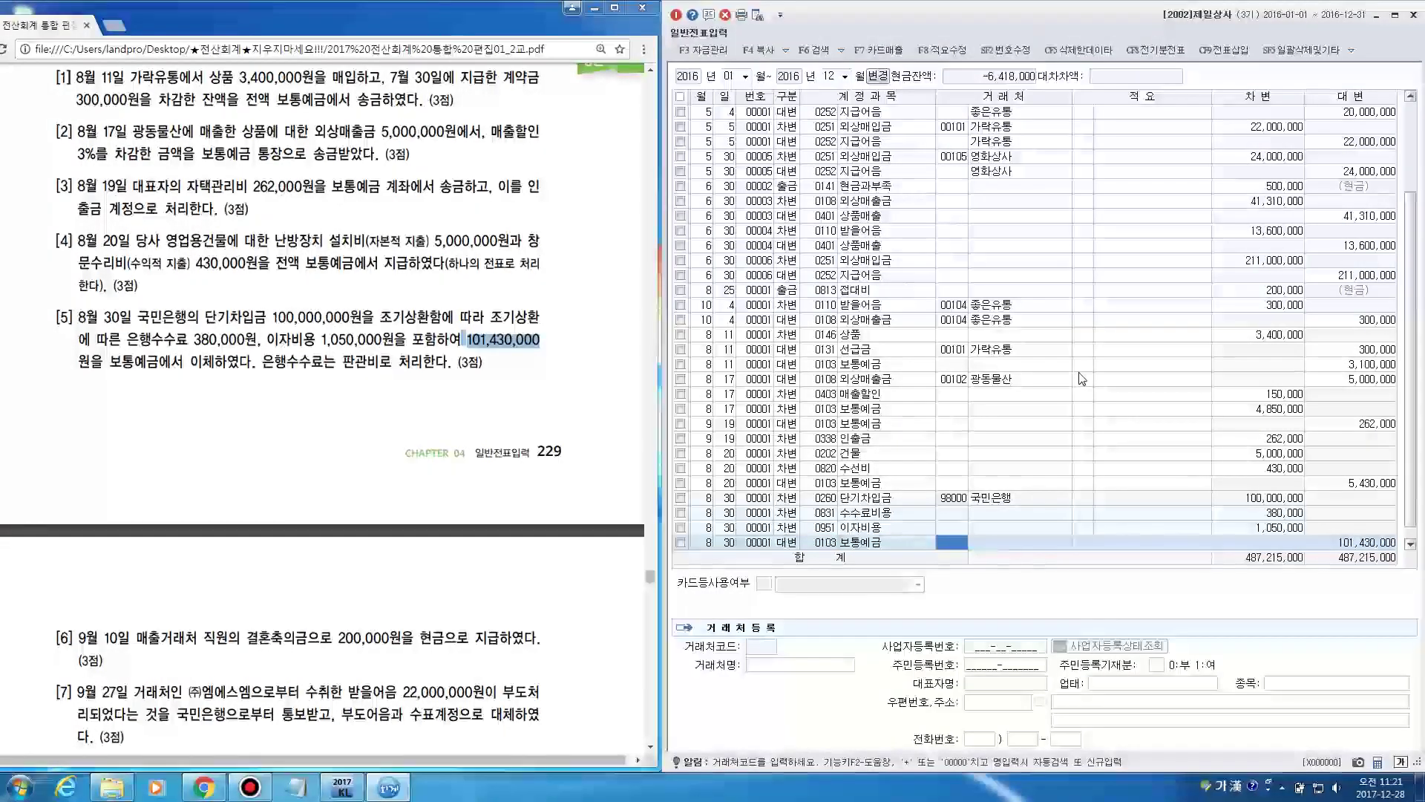
{"action": "key", "text": "Return"}
{"action": "key", "text": "Return"}
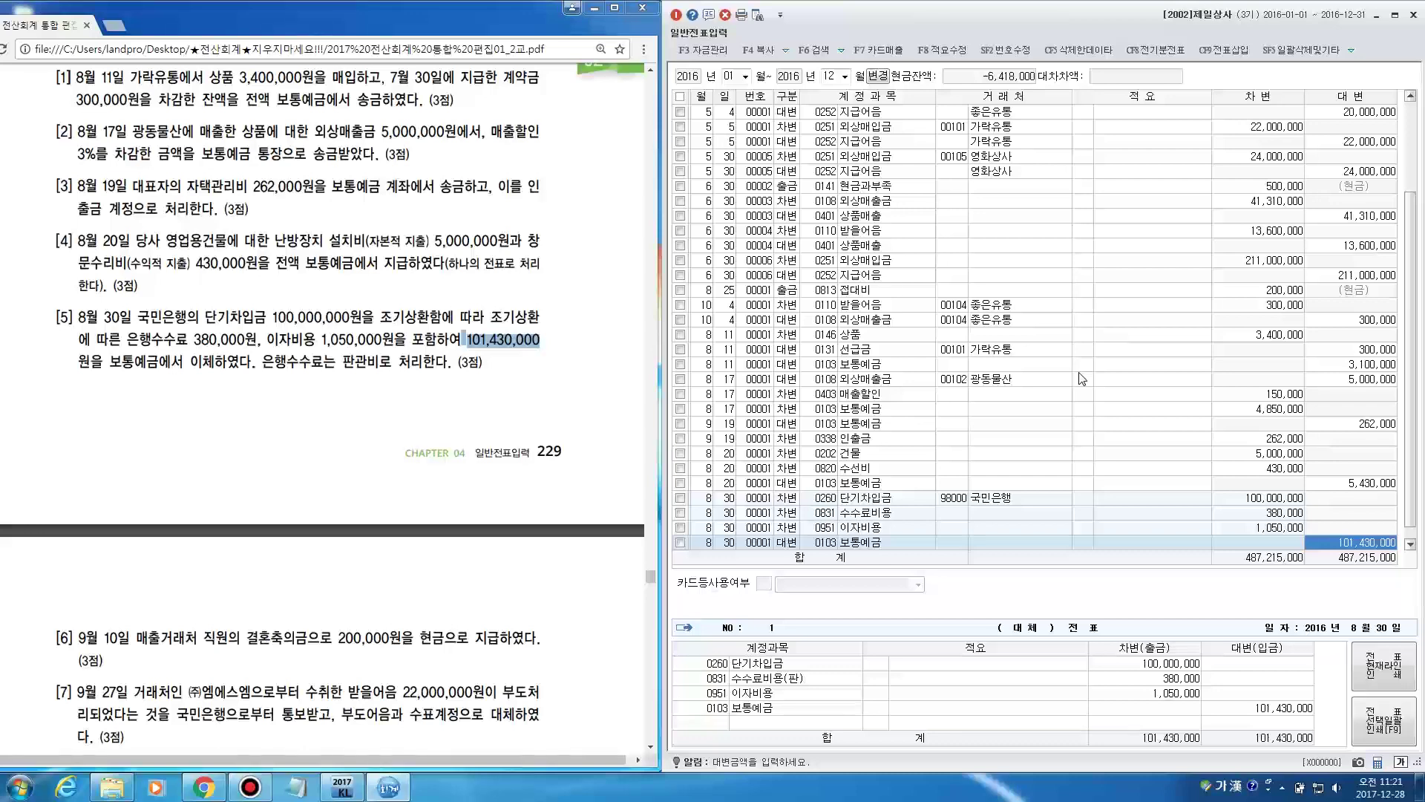
{"action": "key", "text": "Return"}
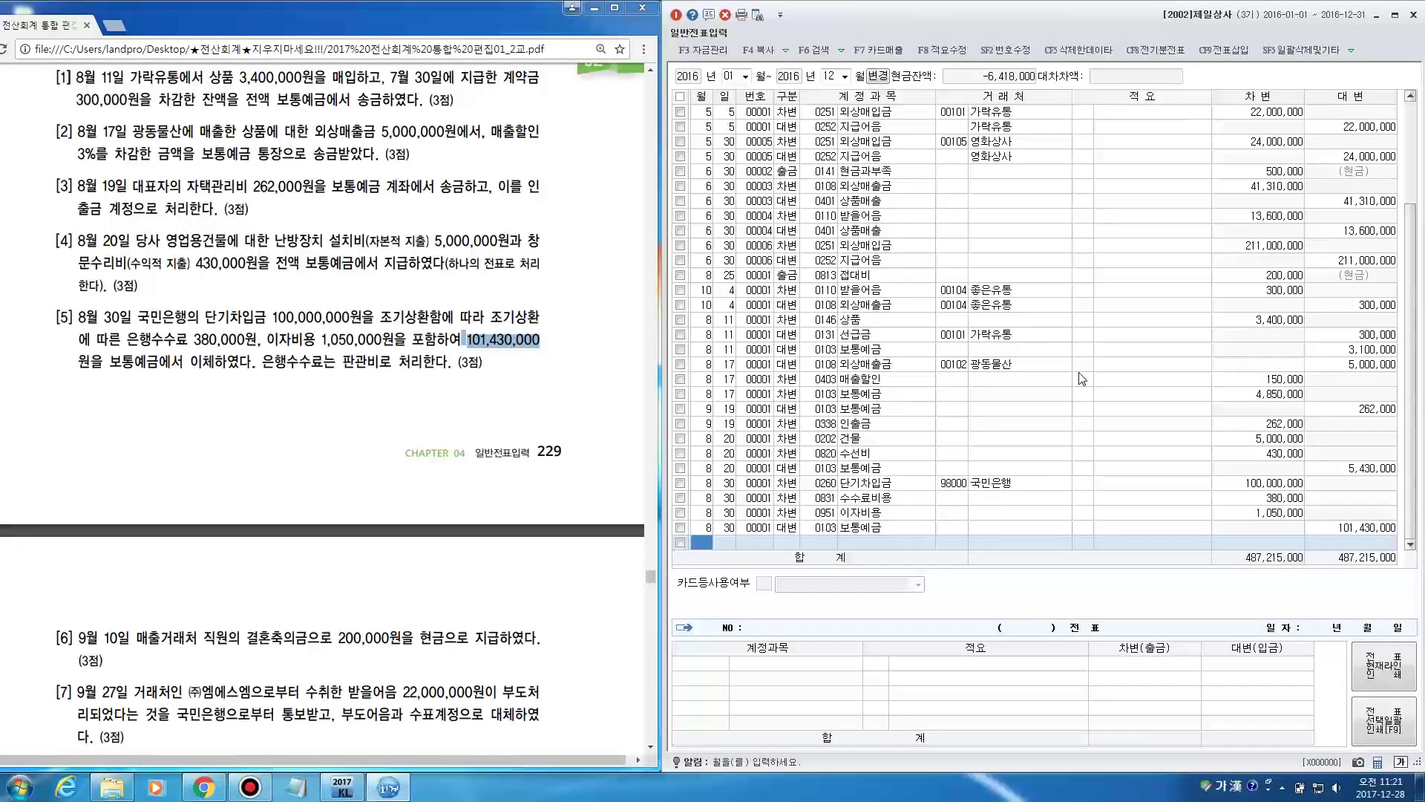
Read problem [6] on the wedding gift to a customer's employee and date a new voucher line September 10
{"action": "left_click", "coordinate": [568, 401]}
{"action": "scroll", "coordinate": [568, 403], "scroll_direction": "down", "scroll_amount": 6}
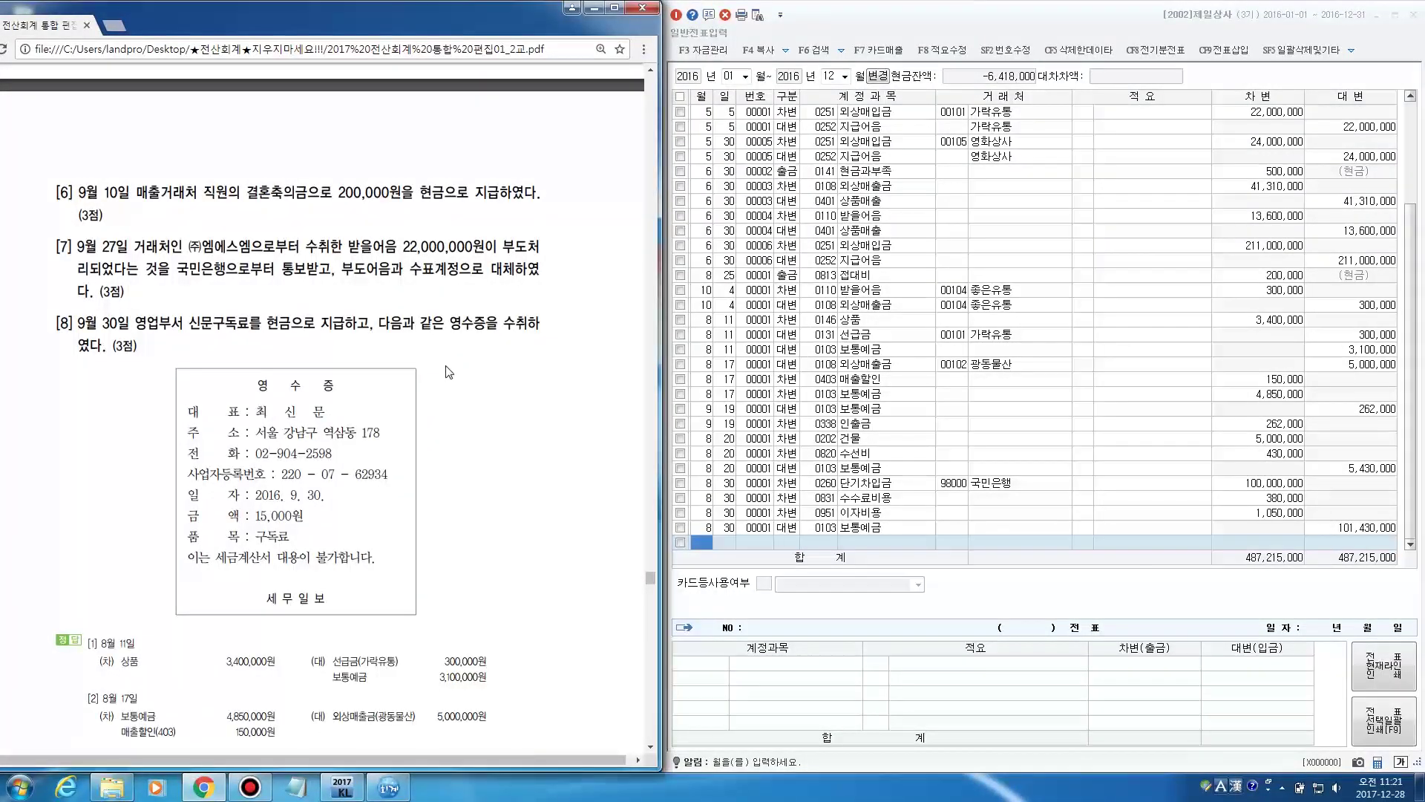
{"action": "left_click_drag", "start_coordinate": [74, 192], "coordinate": [496, 207]}
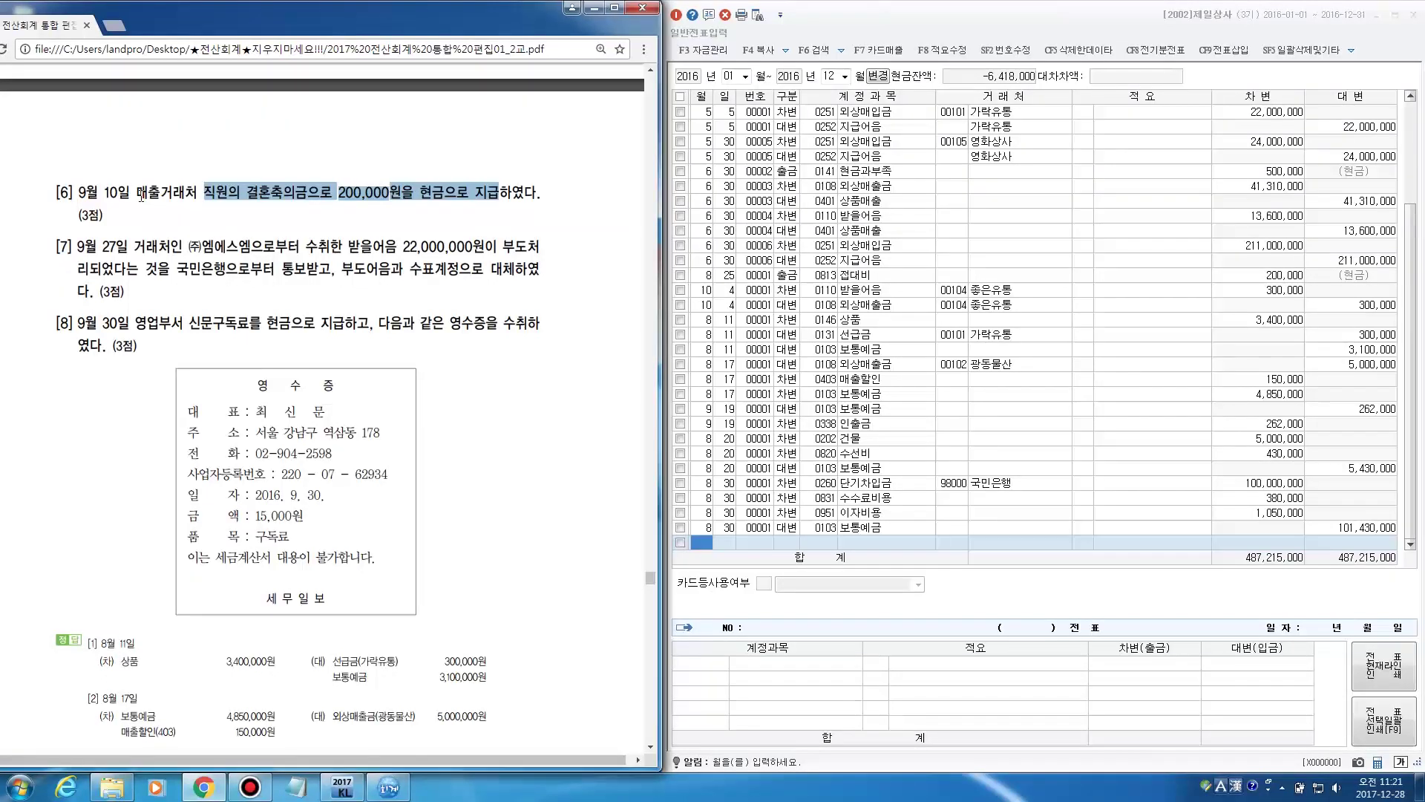
{"action": "left_click_drag", "start_coordinate": [137, 193], "coordinate": [220, 196]}
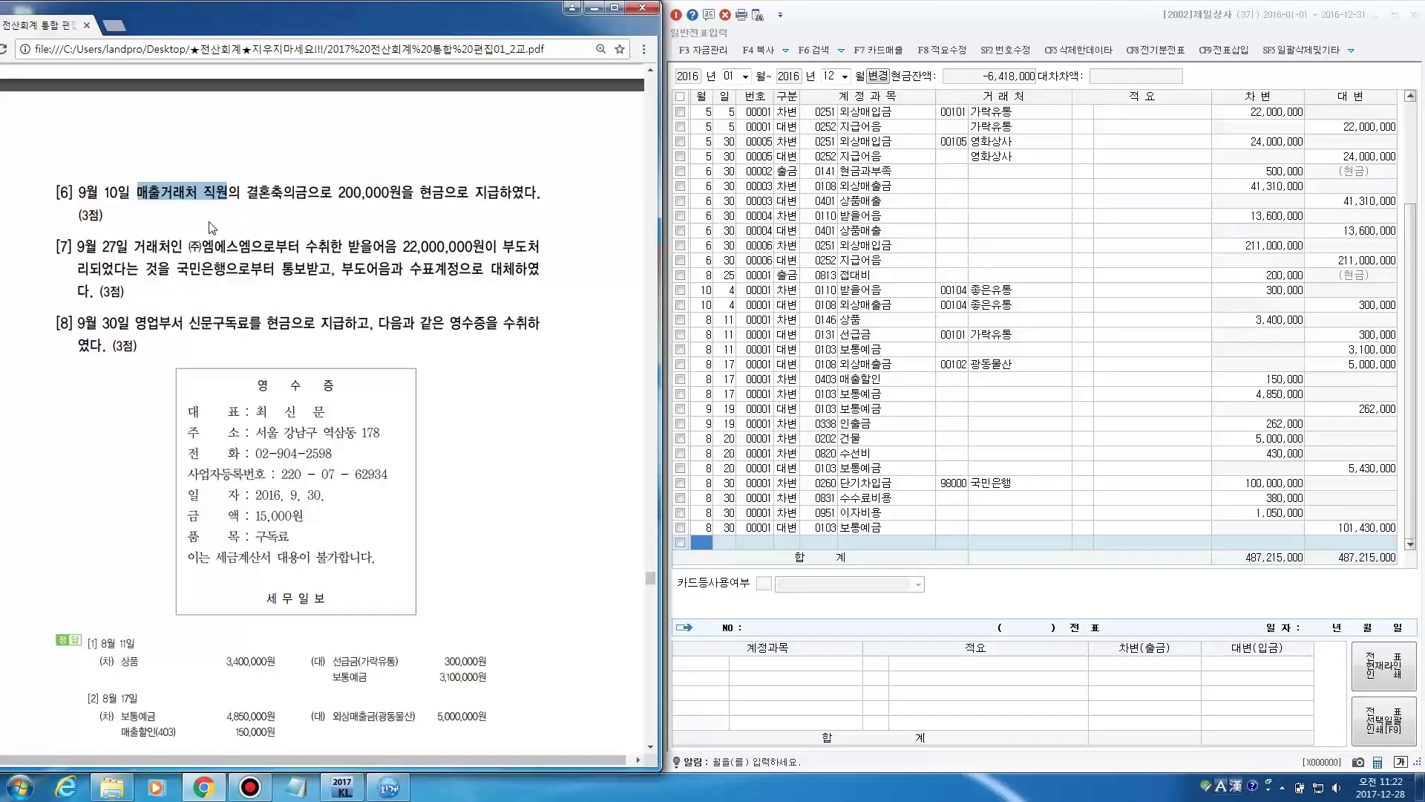
{"action": "left_click_drag", "start_coordinate": [139, 193], "coordinate": [195, 194]}
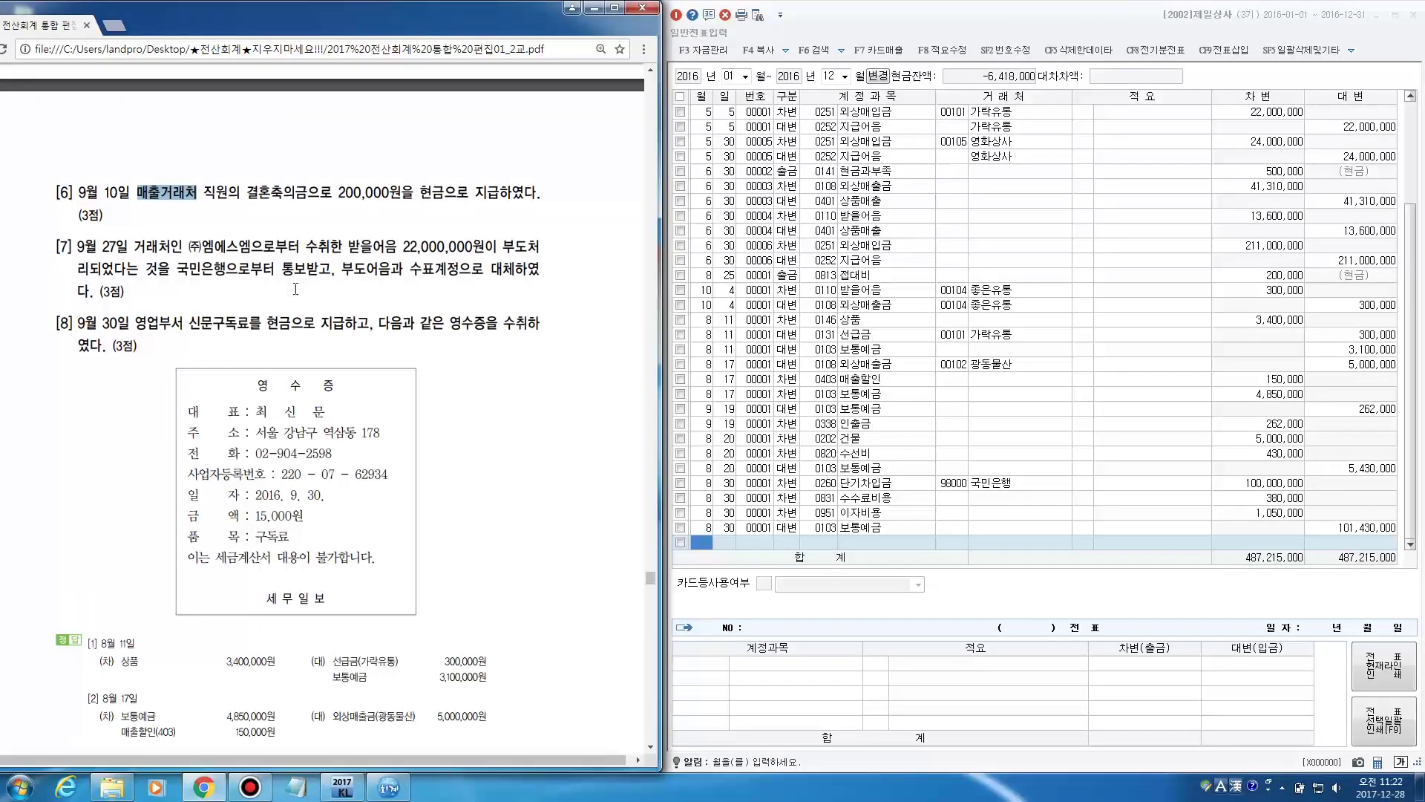
{"action": "left_click", "coordinate": [695, 541]}
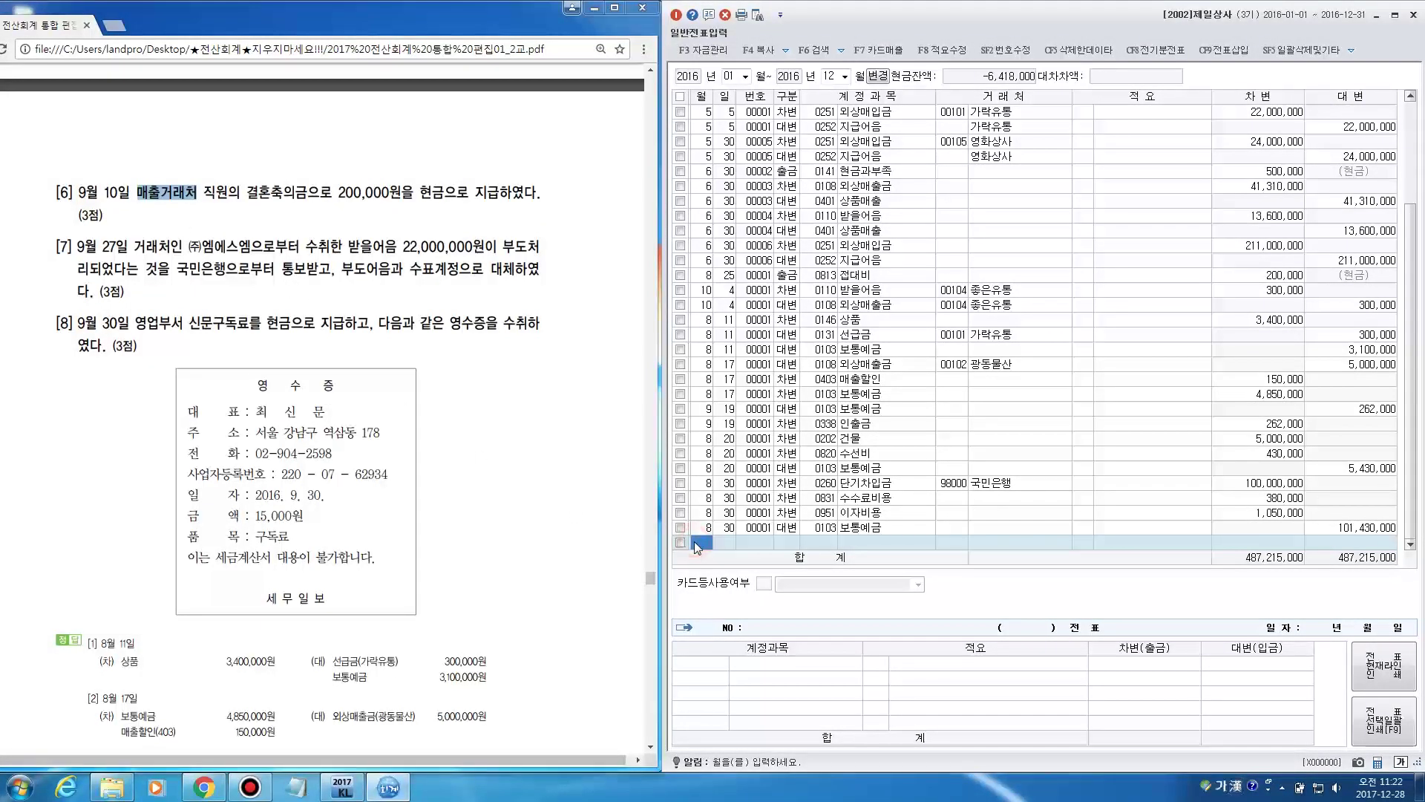
{"action": "type", "text": "9"}
{"action": "key", "text": "Return"}
{"action": "type", "text": "10"}
{"action": "key", "text": "Return"}
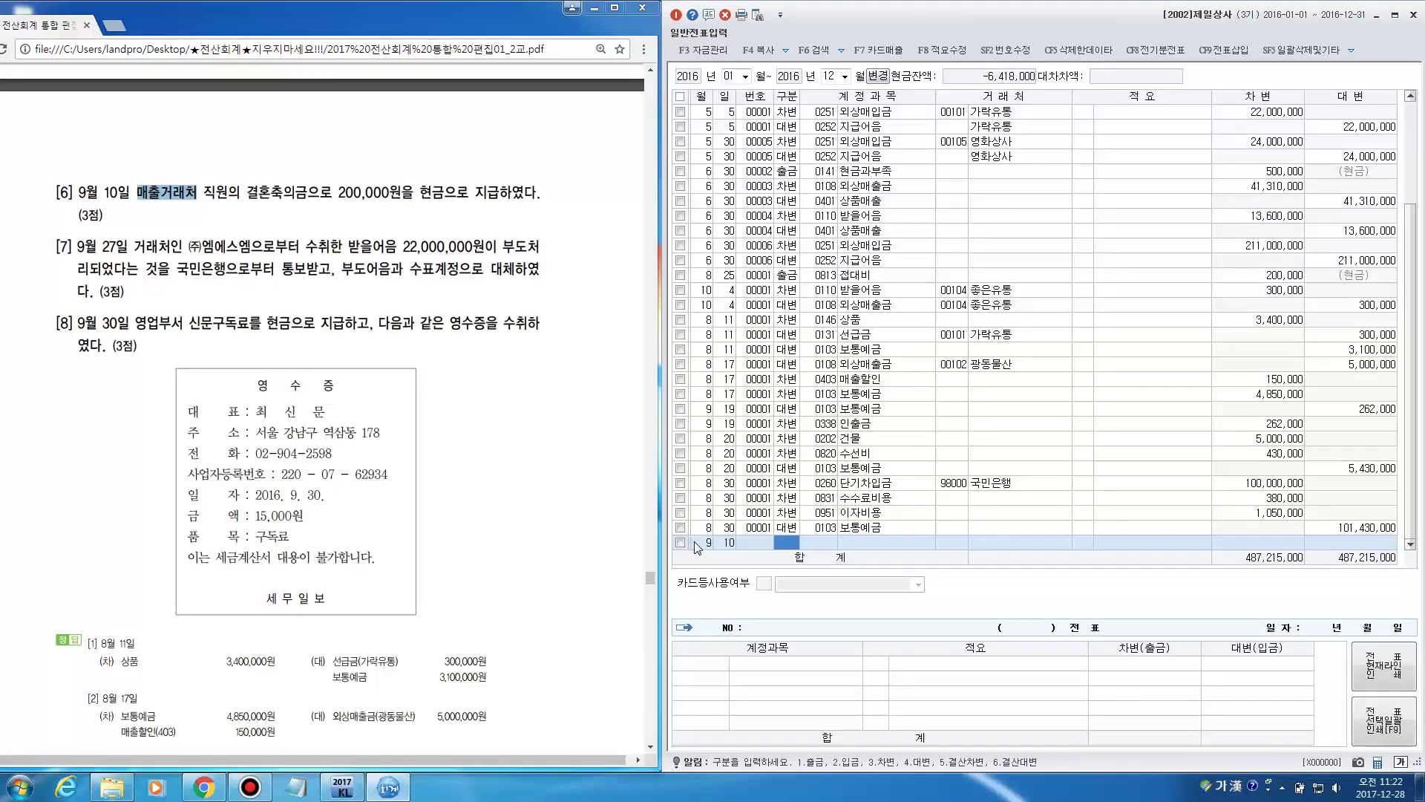
Make the September 10 line a debit to account 0813 접대비 from the 판매관리비 category
{"action": "type", "text": "3"}
{"action": "key", "text": "Return"}
{"action": "type", "text": "접"}
{"action": "key", "text": "Return"}
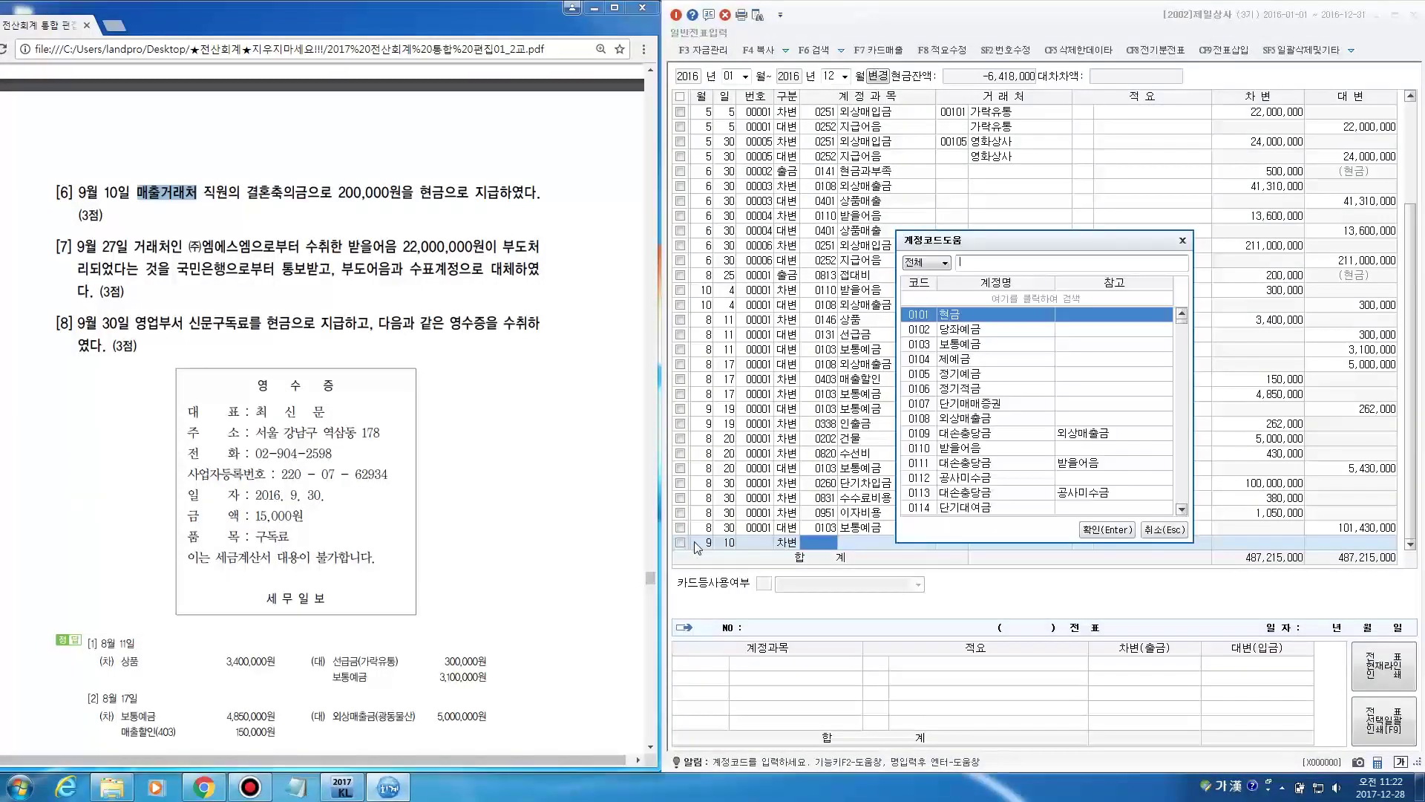
{"action": "type", "text": "대비"}
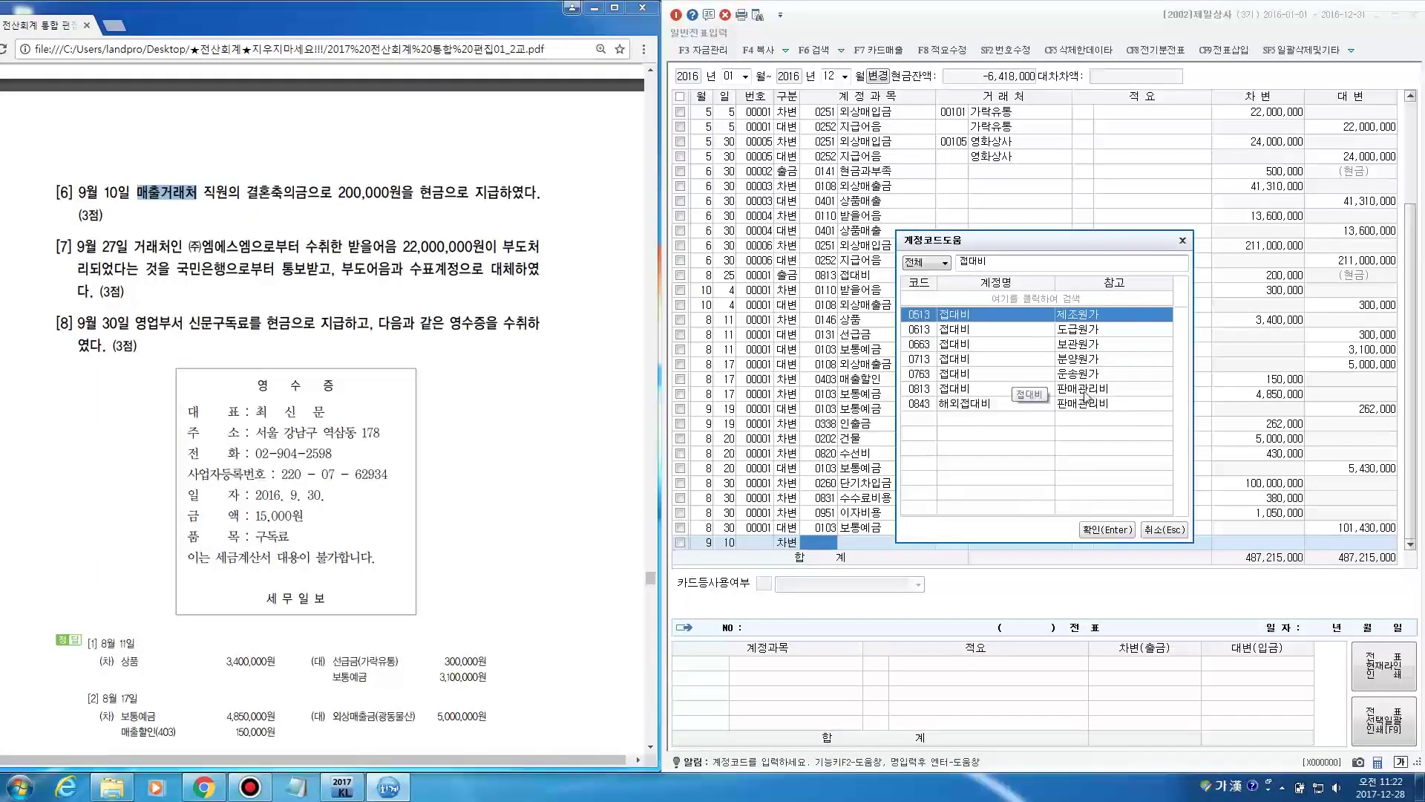
{"action": "left_click", "coordinate": [1038, 392]}
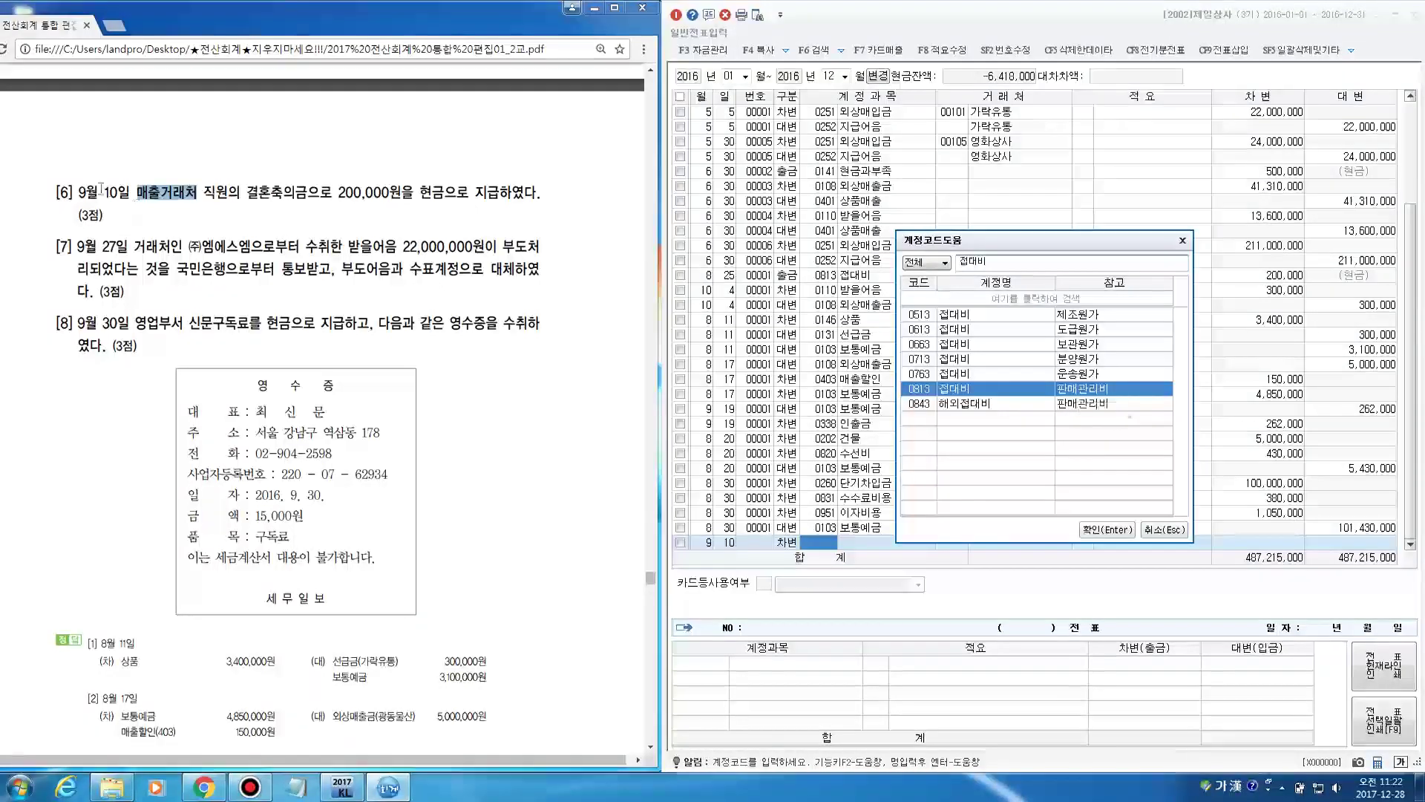
{"action": "left_click_drag", "start_coordinate": [128, 195], "coordinate": [161, 194]}
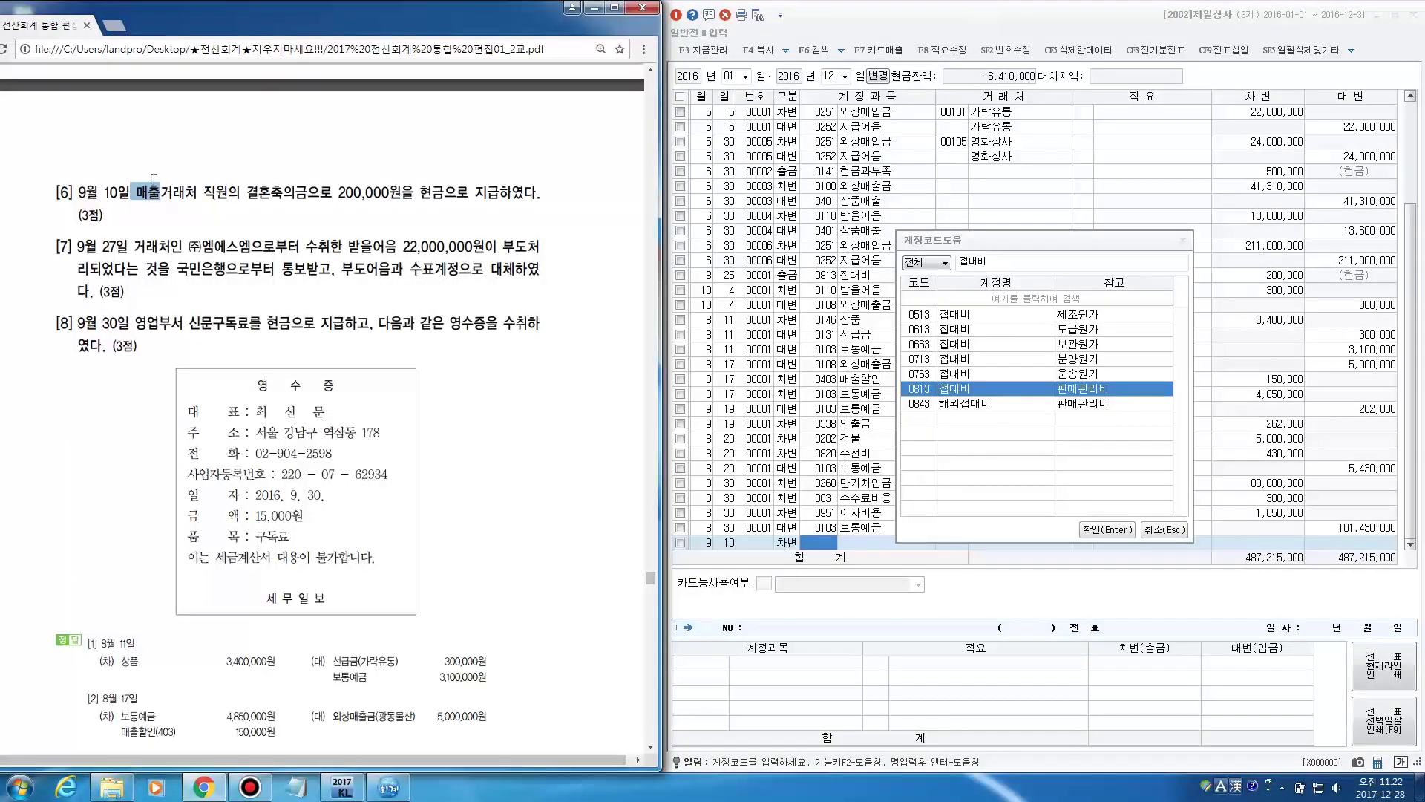
{"action": "left_click", "coordinate": [1091, 397]}
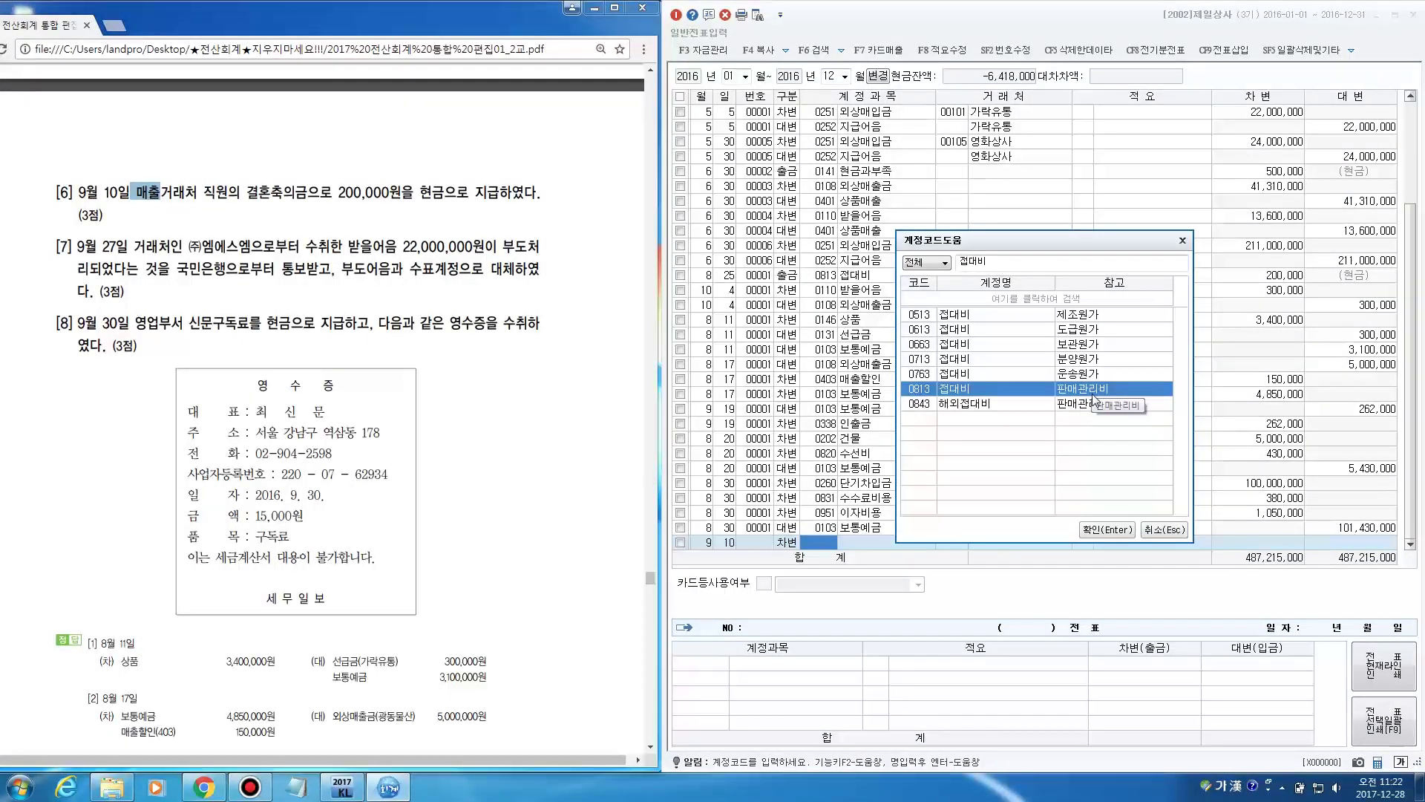
{"action": "left_click", "coordinate": [1106, 530]}
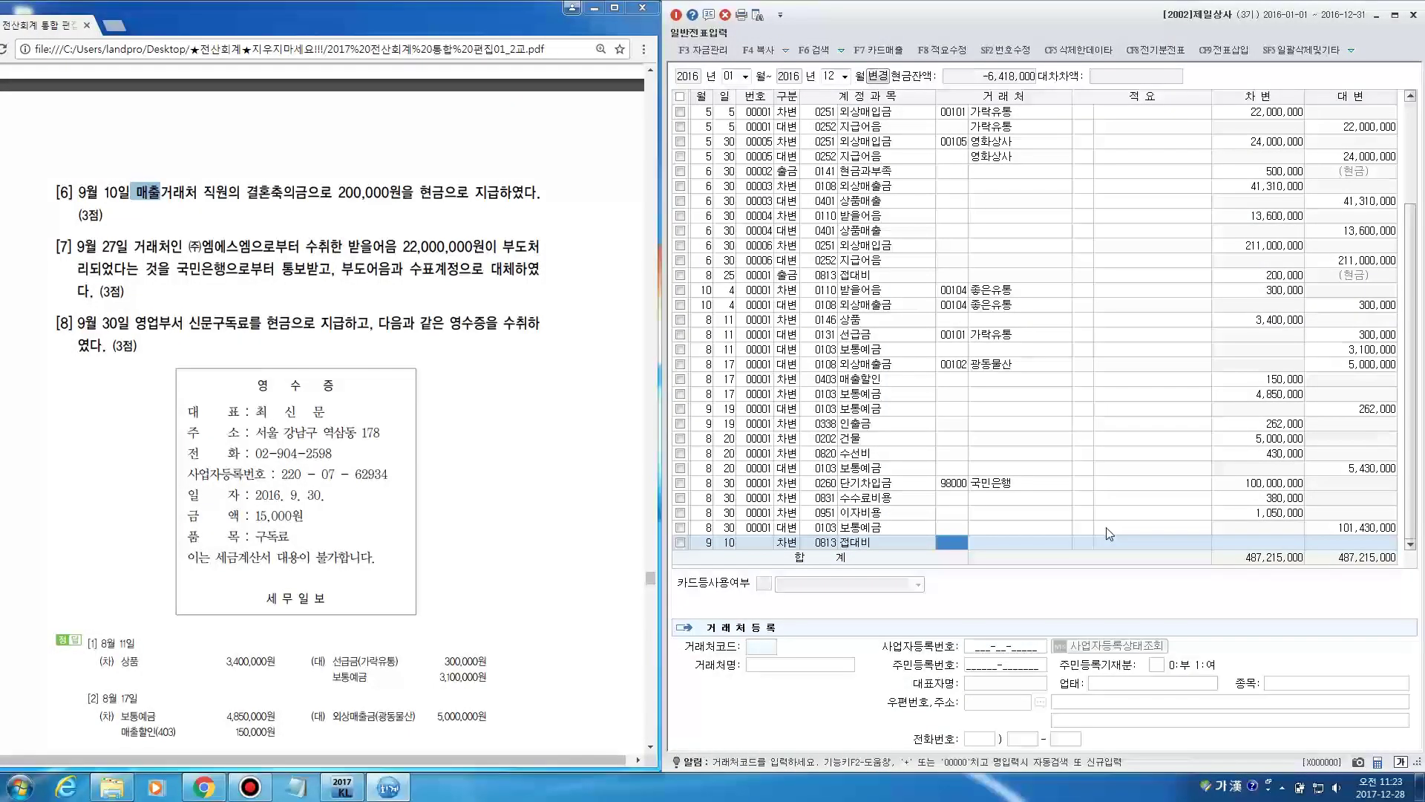
Record a debit of 200,000 on the September 10 접대비 line, leaving counterparty and description blank
{"action": "key", "text": "Return"}
{"action": "key", "text": "Return"}
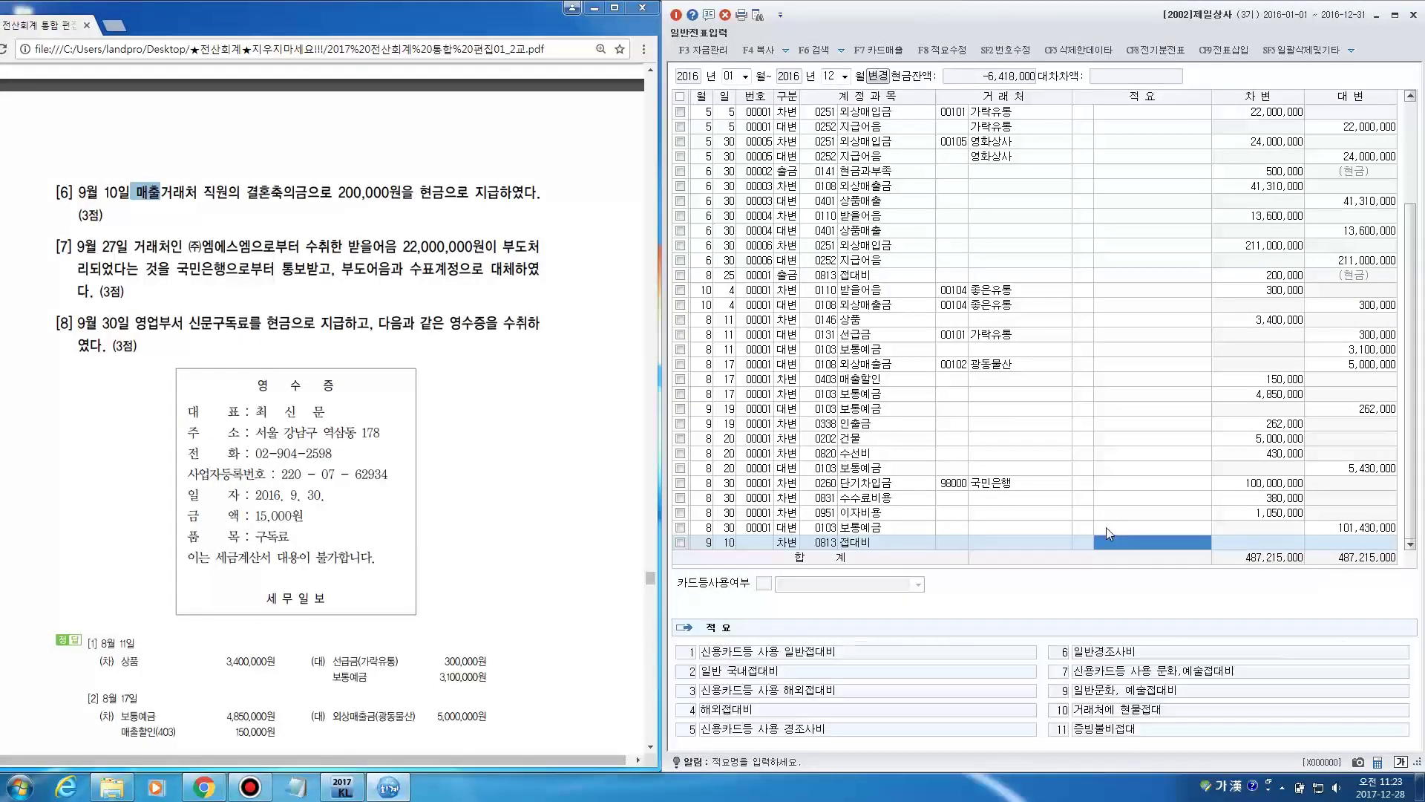
{"action": "type", "text": "2000000"}
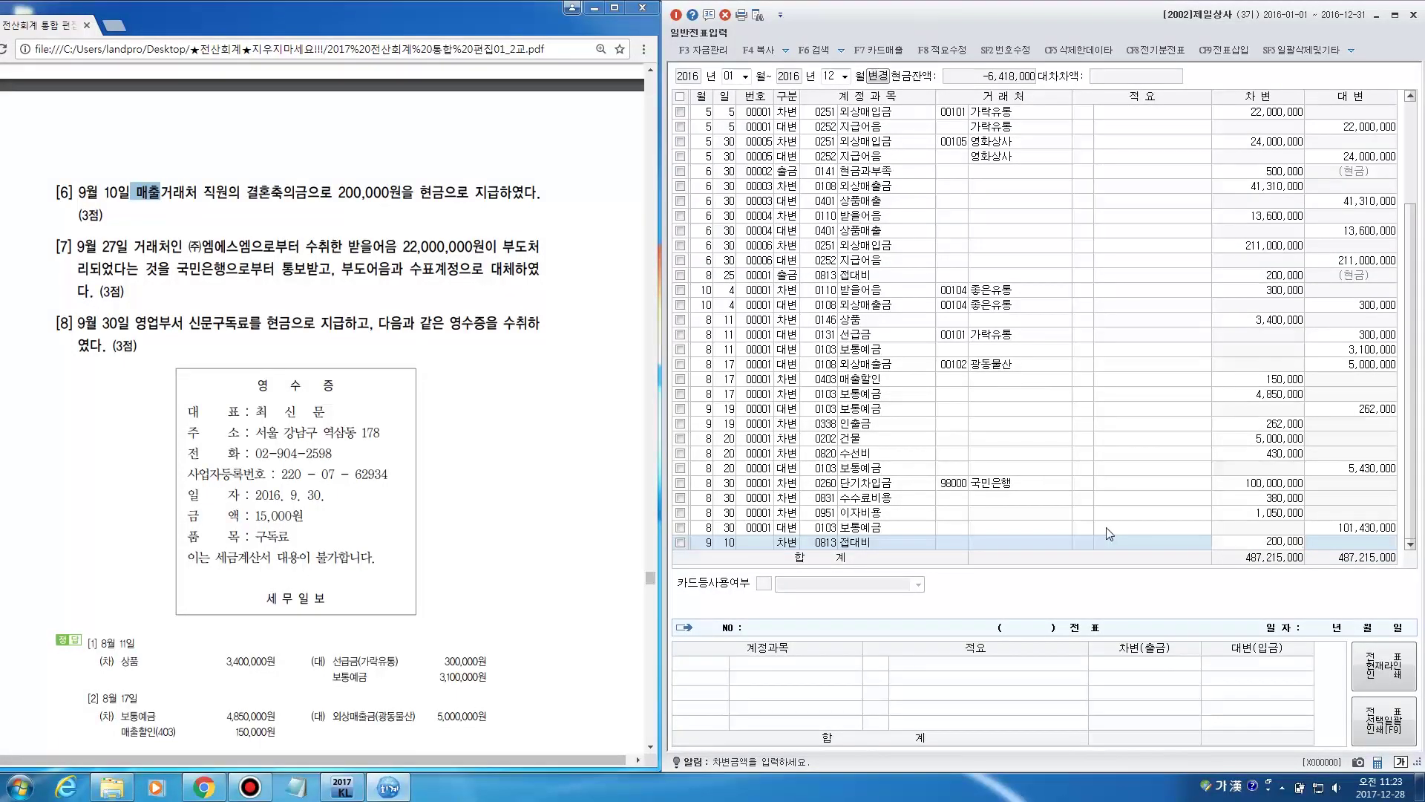
{"action": "key", "text": "Return"}
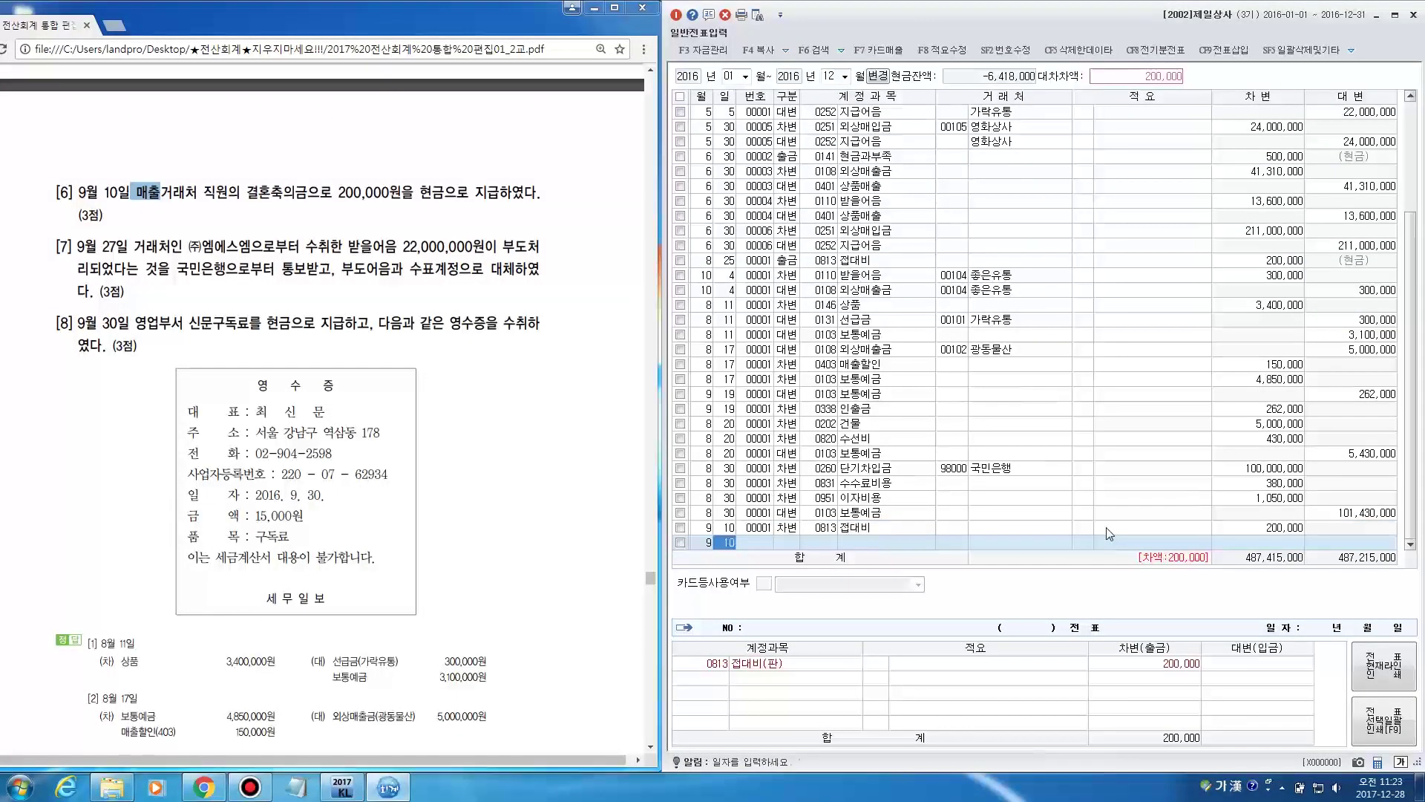
Balance the September 10 voucher with a credit line of 200,000 for account 0101 현금, without a counterparty
{"action": "type", "text": "4현금"}
{"action": "key", "text": "Return"}
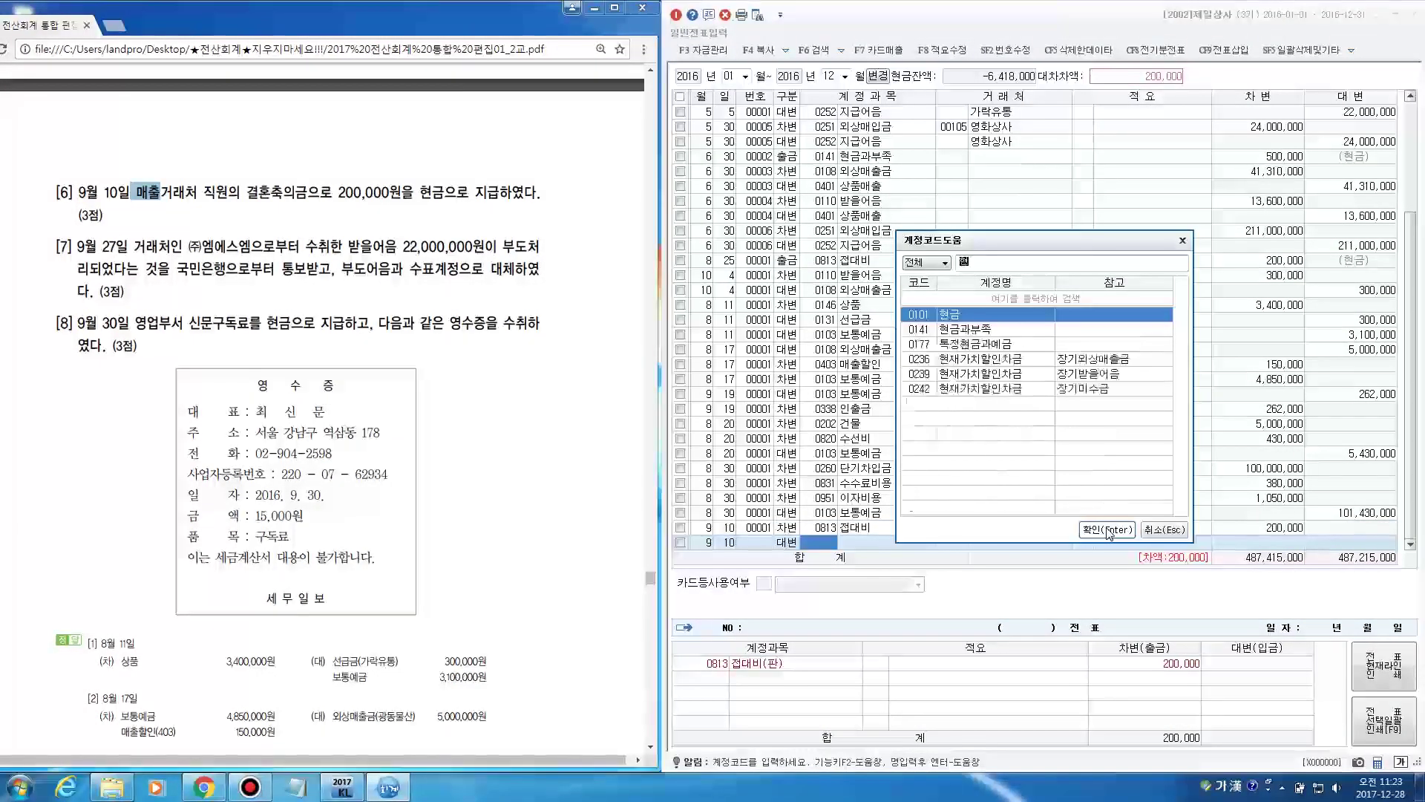
{"action": "left_click", "coordinate": [1108, 530]}
{"action": "key", "text": "Return"}
{"action": "key", "text": "Return"}
{"action": "key", "text": "Return"}
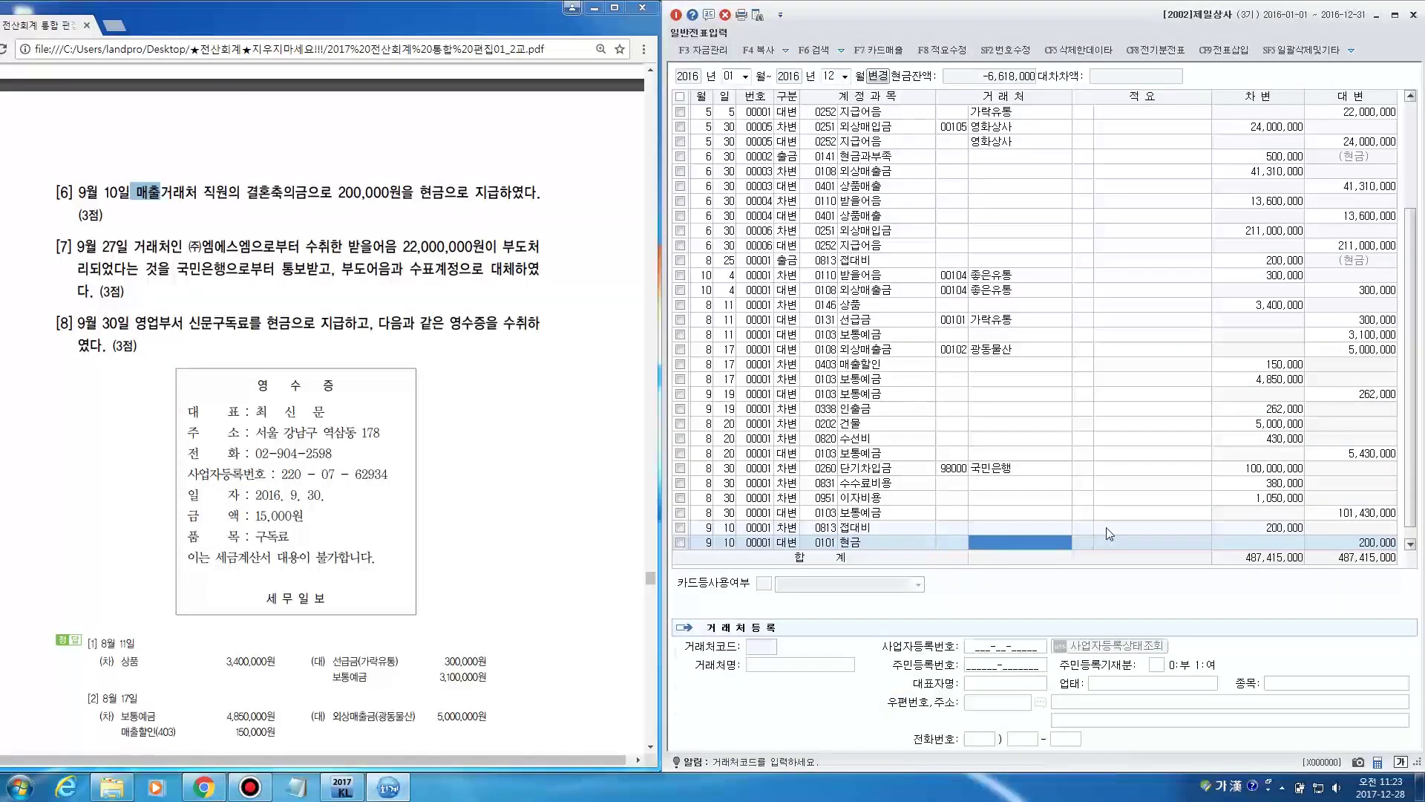
{"action": "key", "text": "Return"}
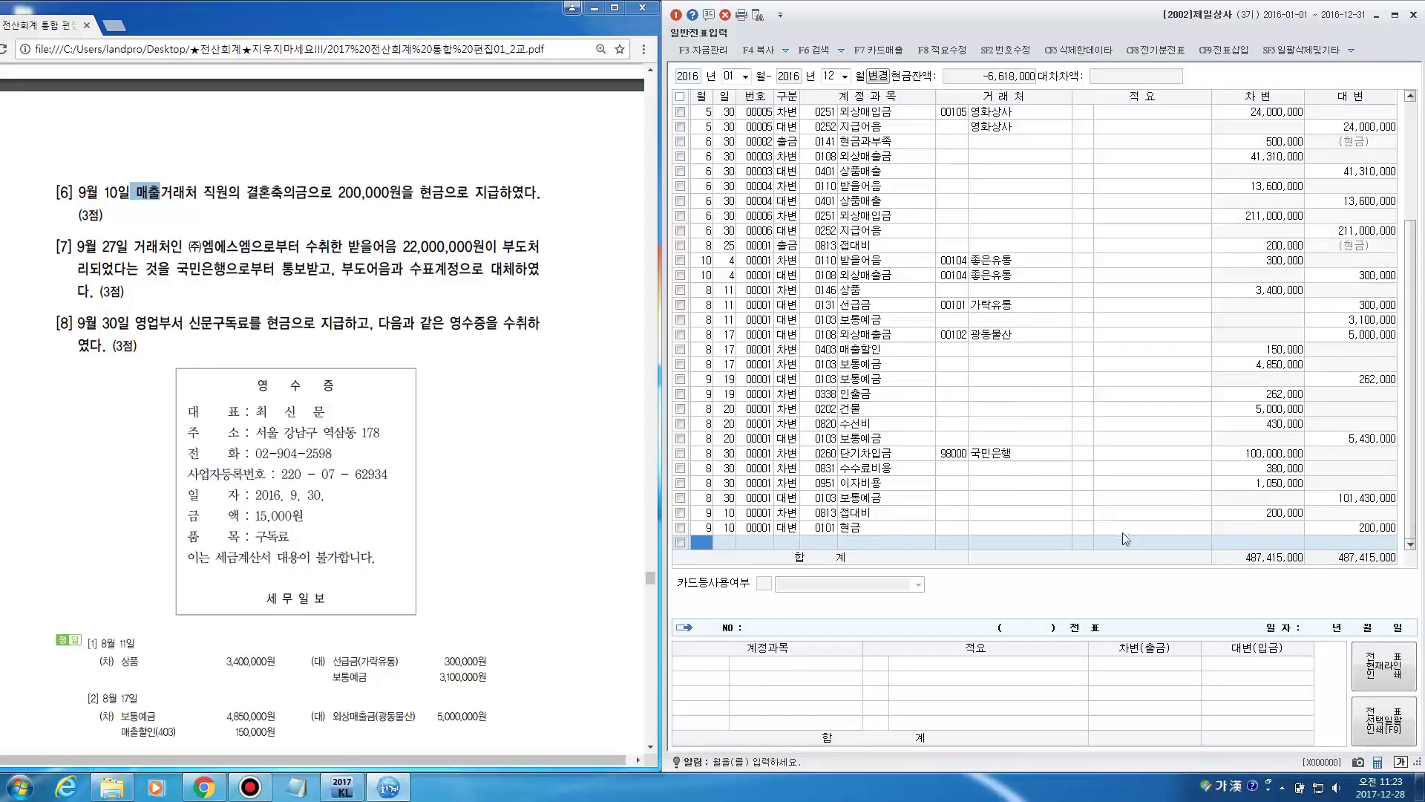
Read problem [7] on the dishonoured note from ㈜엠에스엠 and date a new voucher line September 27
{"action": "left_click", "coordinate": [470, 369]}
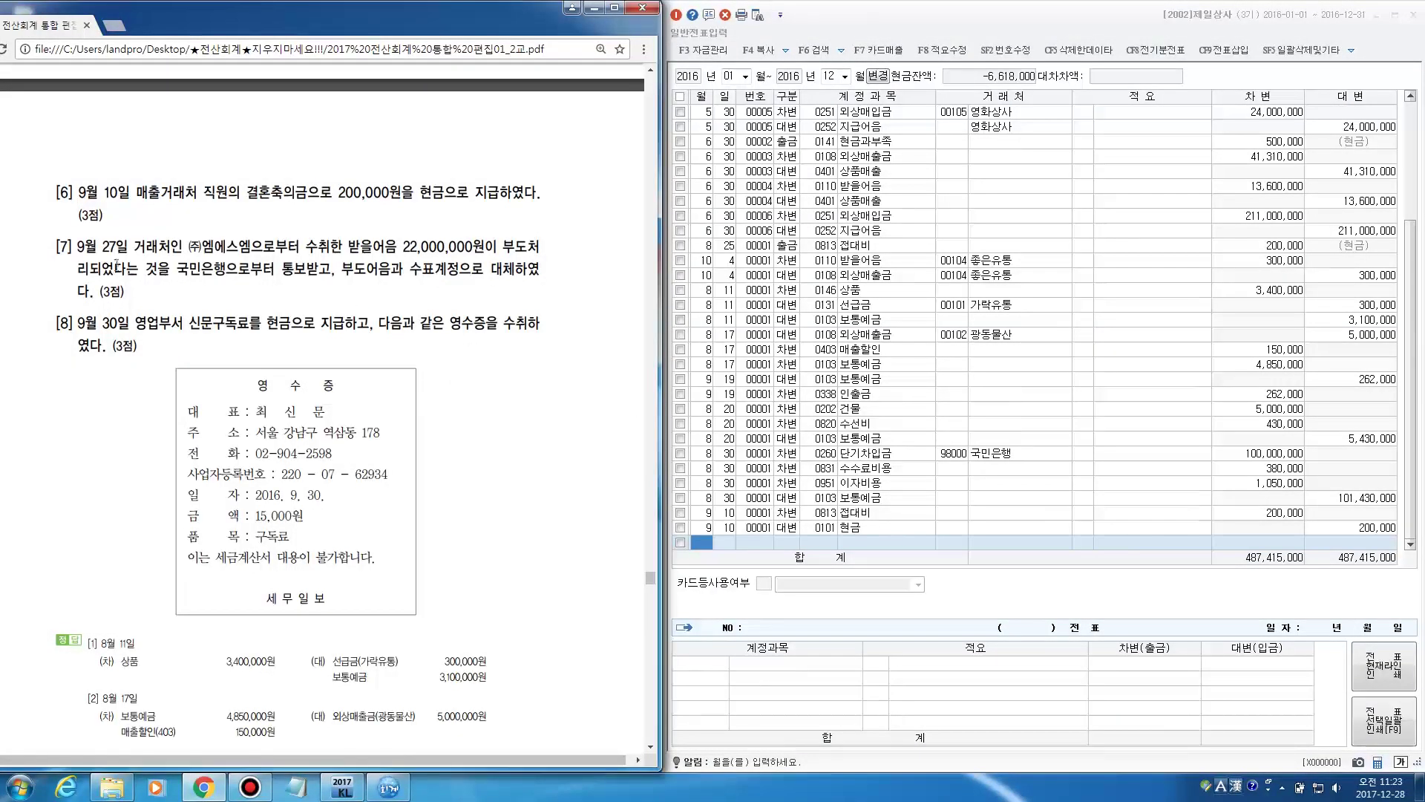
{"action": "left_click_drag", "start_coordinate": [73, 247], "coordinate": [277, 255]}
{"action": "left_click", "coordinate": [137, 244]}
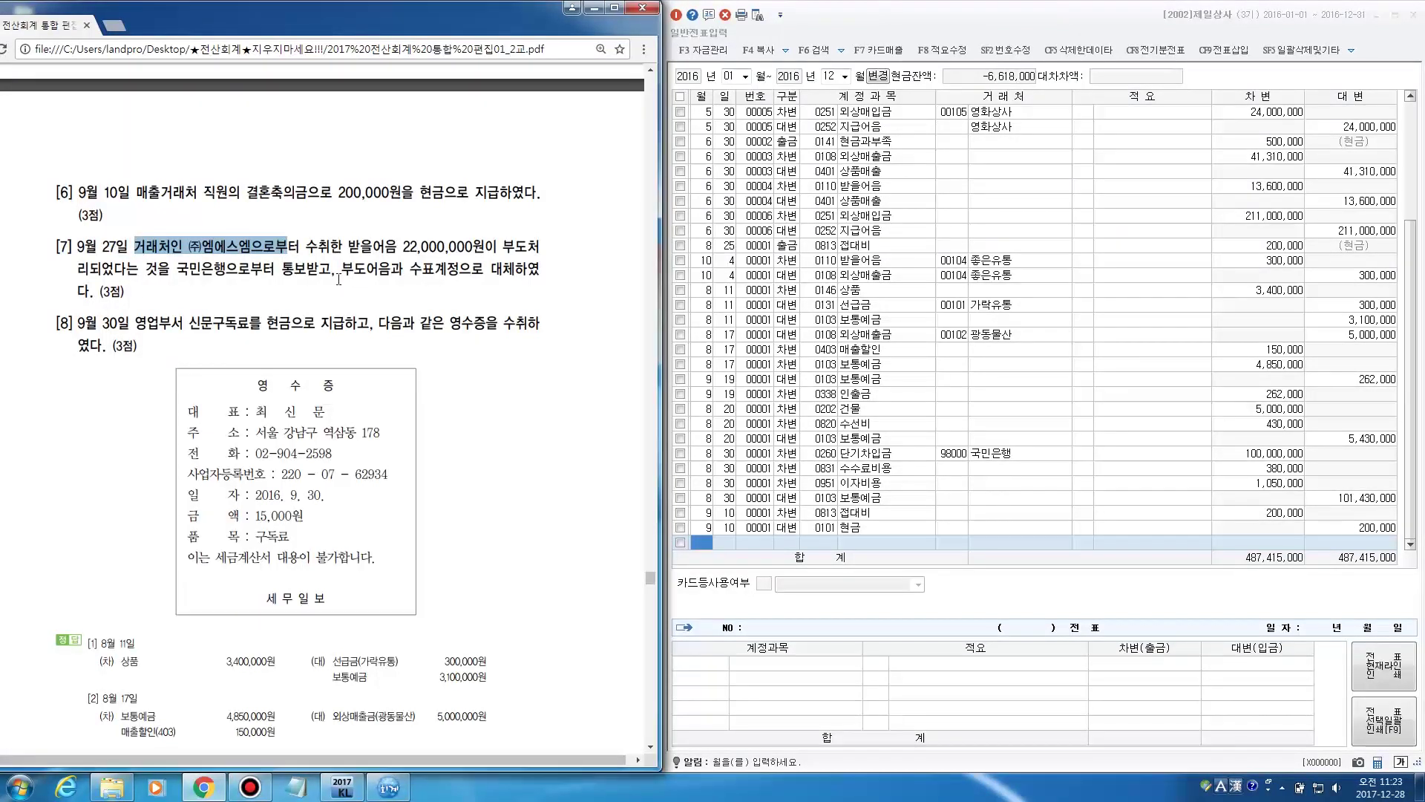
{"action": "left_click_drag", "start_coordinate": [349, 246], "coordinate": [536, 247]}
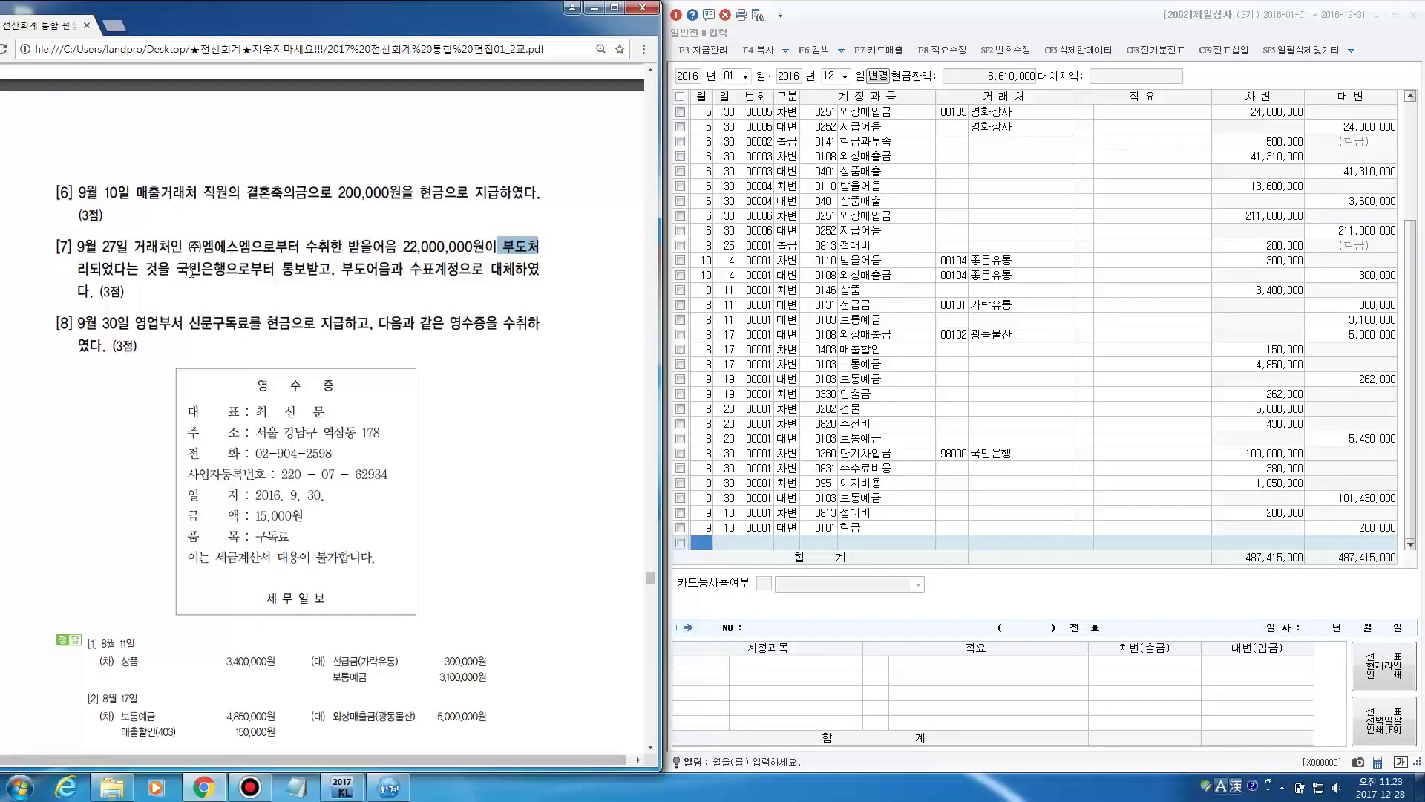
{"action": "left_click_drag", "start_coordinate": [178, 268], "coordinate": [511, 277]}
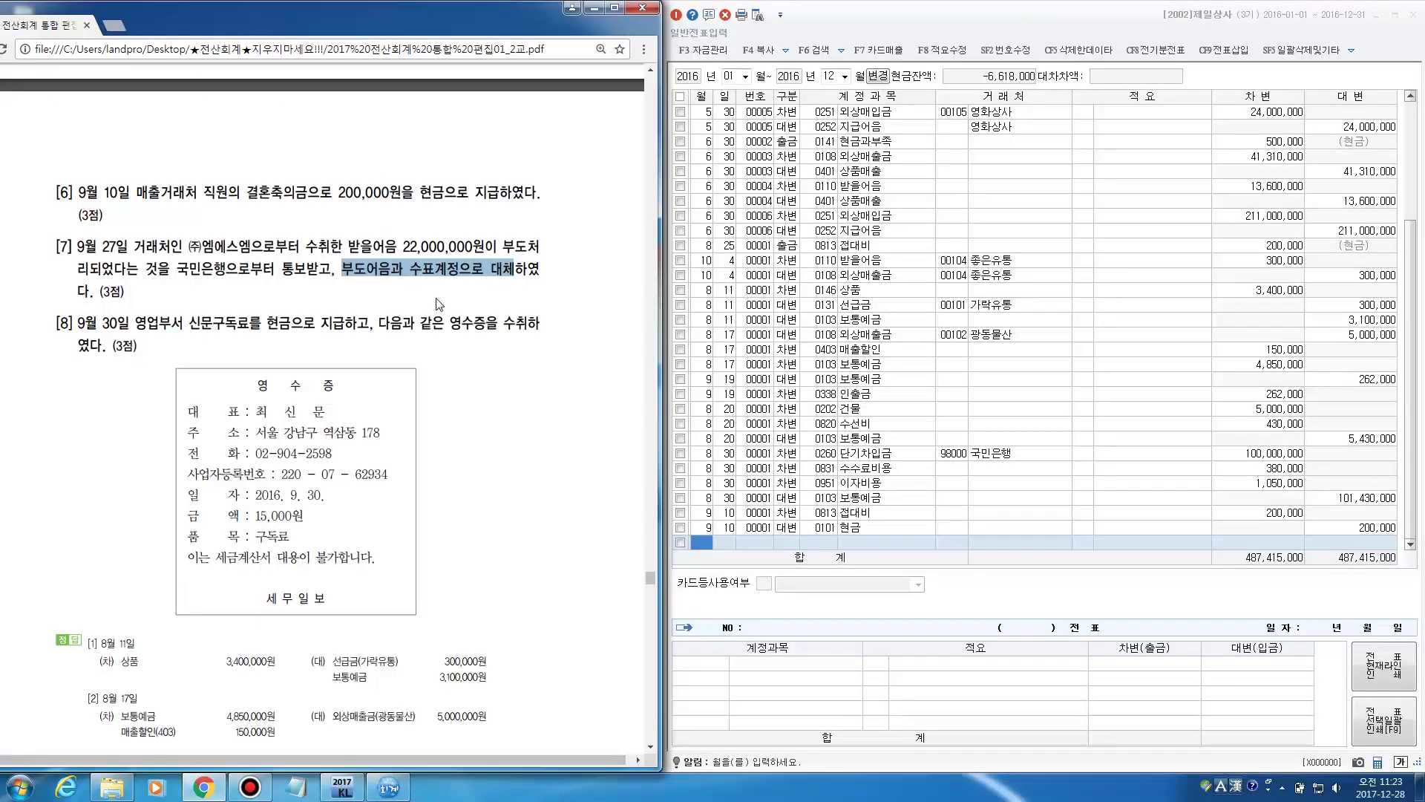
{"action": "left_click", "coordinate": [706, 549]}
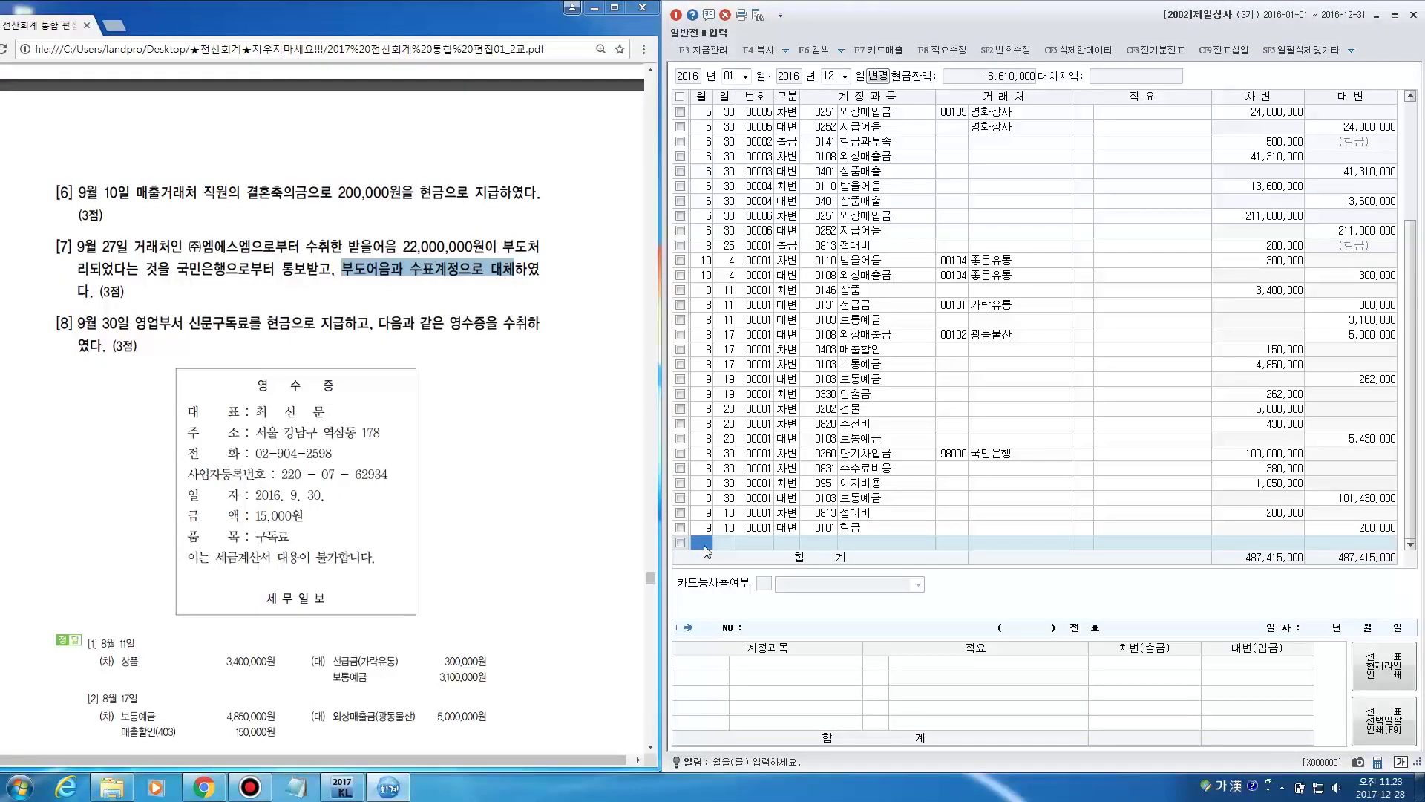
{"action": "type", "text": "9"}
{"action": "key", "text": "Return"}
{"action": "type", "text": "27"}
{"action": "key", "text": "Return"}
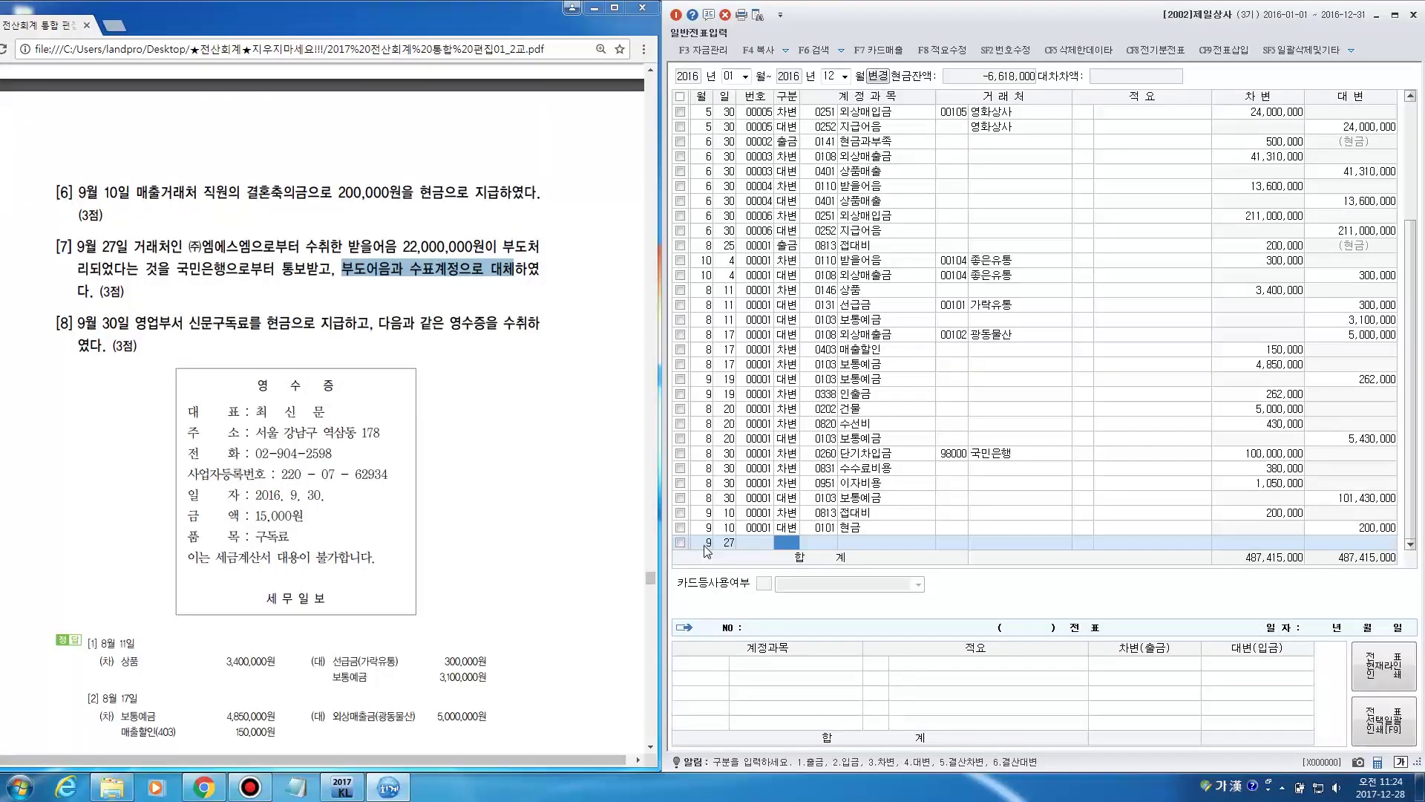
Make the September 27 line a credit to account 0110 받을어음
{"action": "type", "text": "4"}
{"action": "key", "text": "F2"}
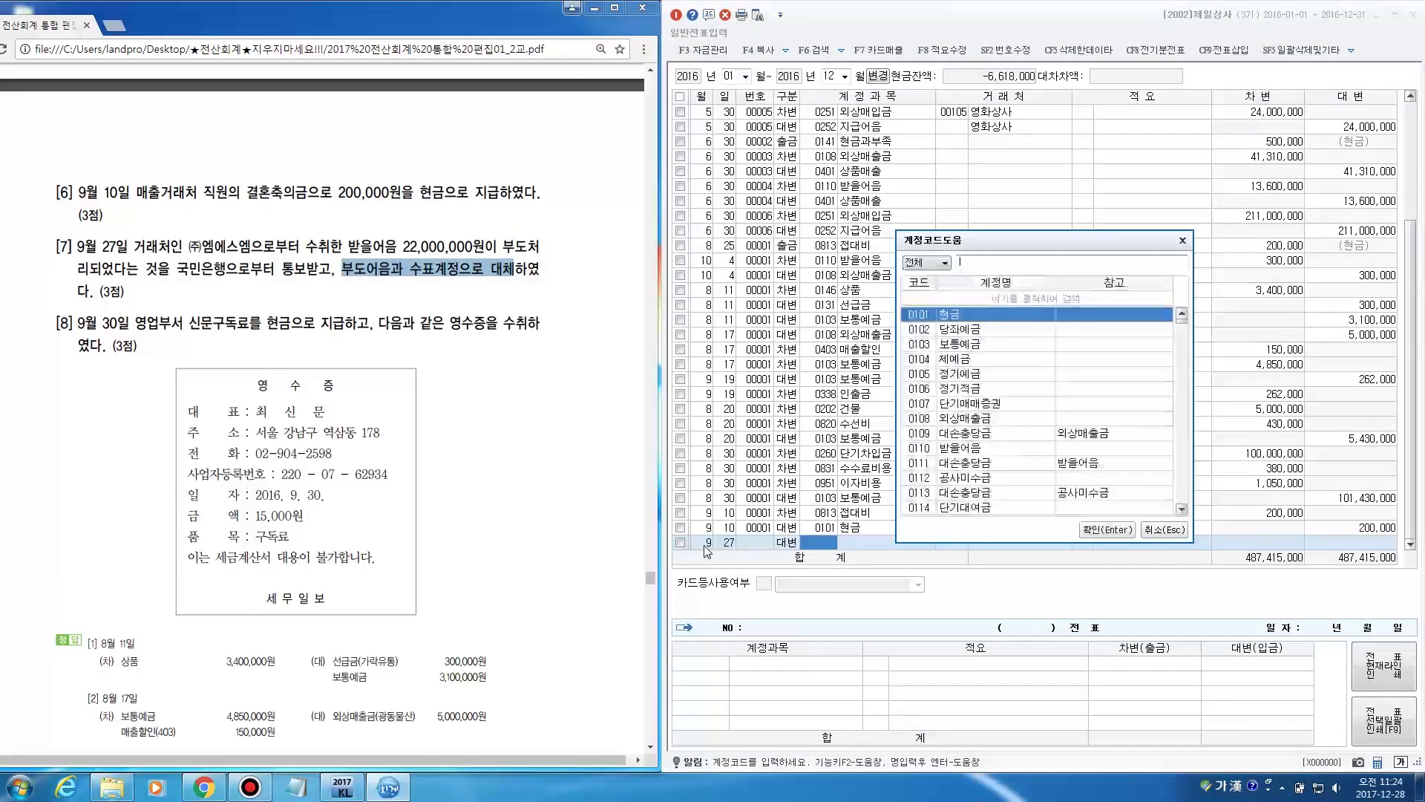
{"action": "type", "text": "받을어음"}
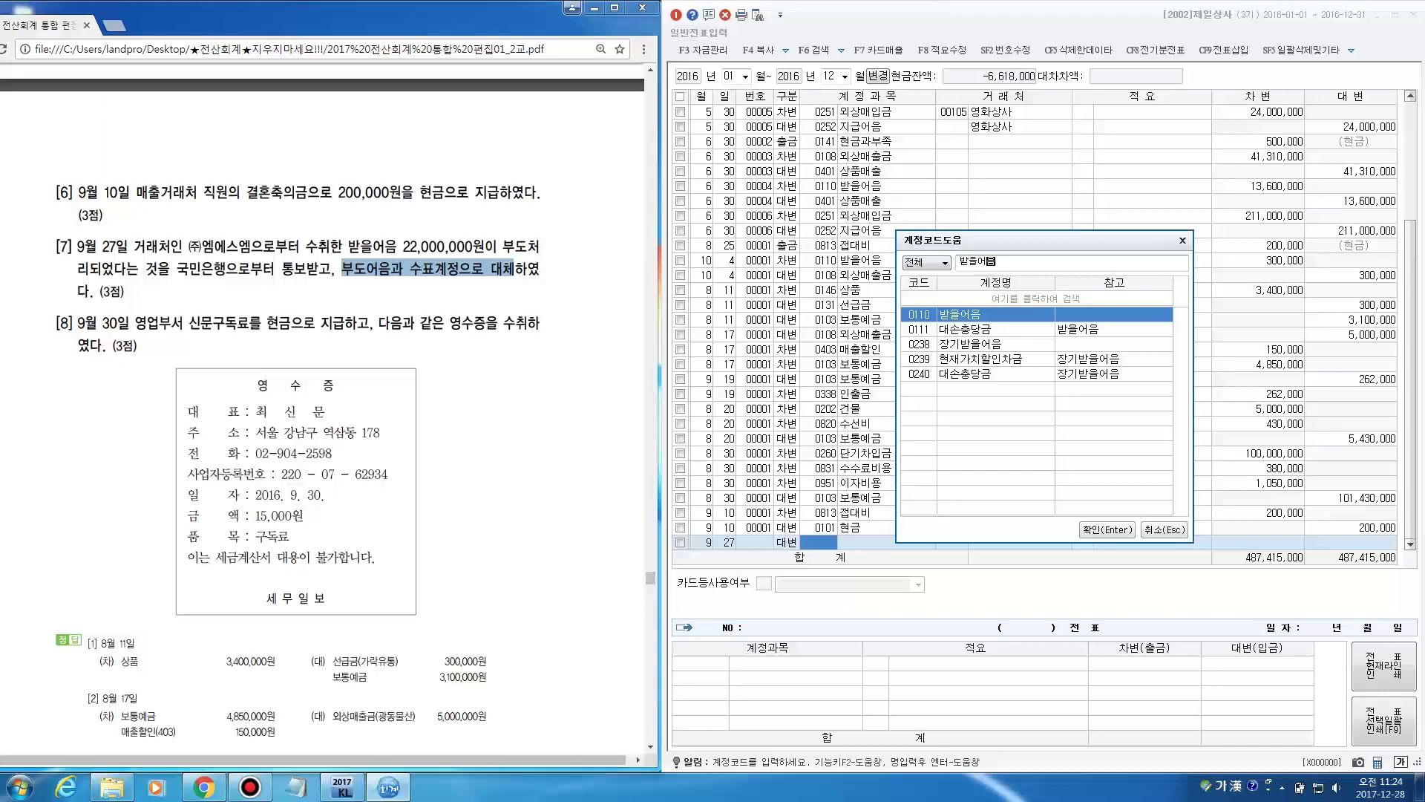
{"action": "key", "text": "Return"}
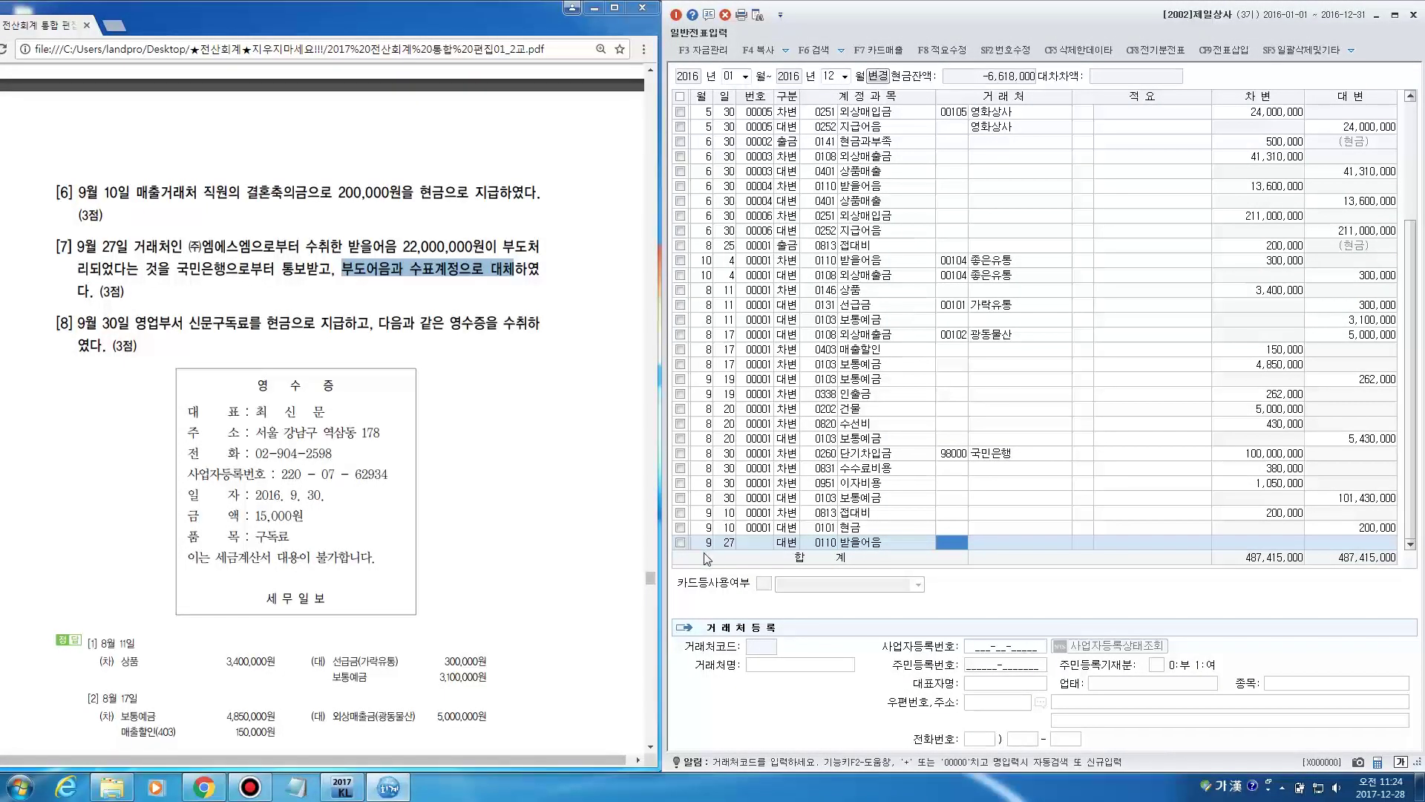
Record a credit of 22,000,000 on the 받을어음 line with counterparty 00103 (주)엠에스엠, leaving the description blank
{"action": "key", "text": "F2"}
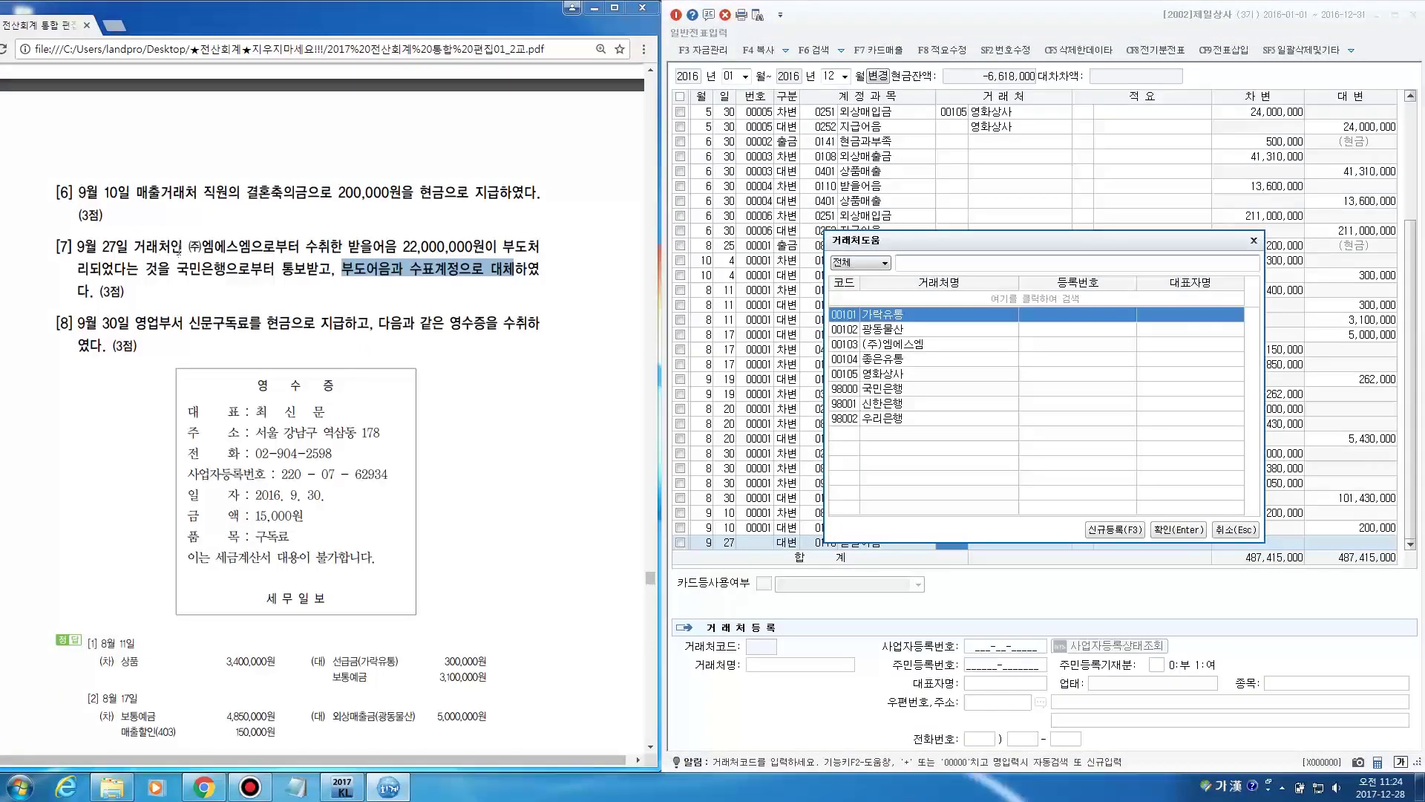
{"action": "left_click_drag", "start_coordinate": [177, 246], "coordinate": [263, 245]}
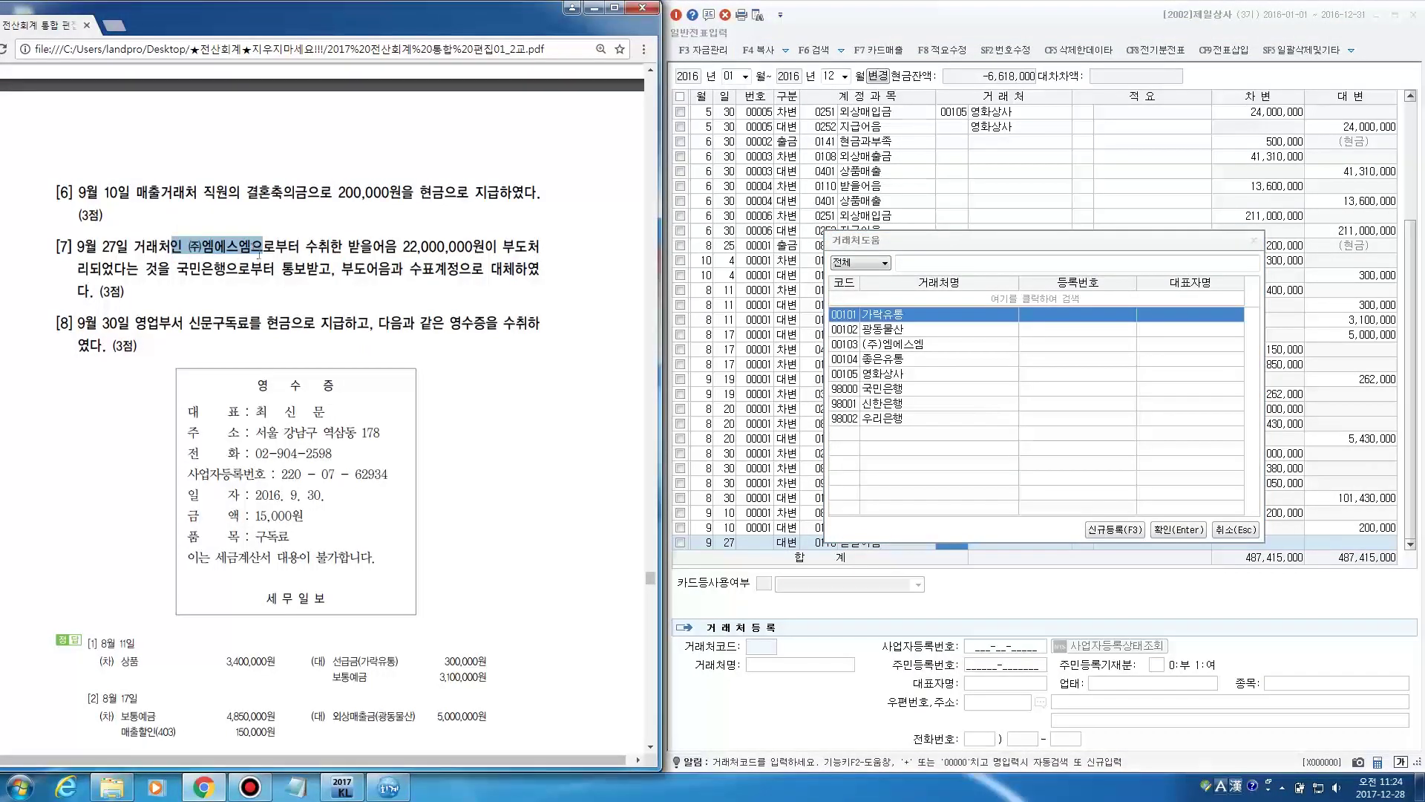
{"action": "left_click", "coordinate": [896, 345]}
{"action": "left_click", "coordinate": [1184, 531]}
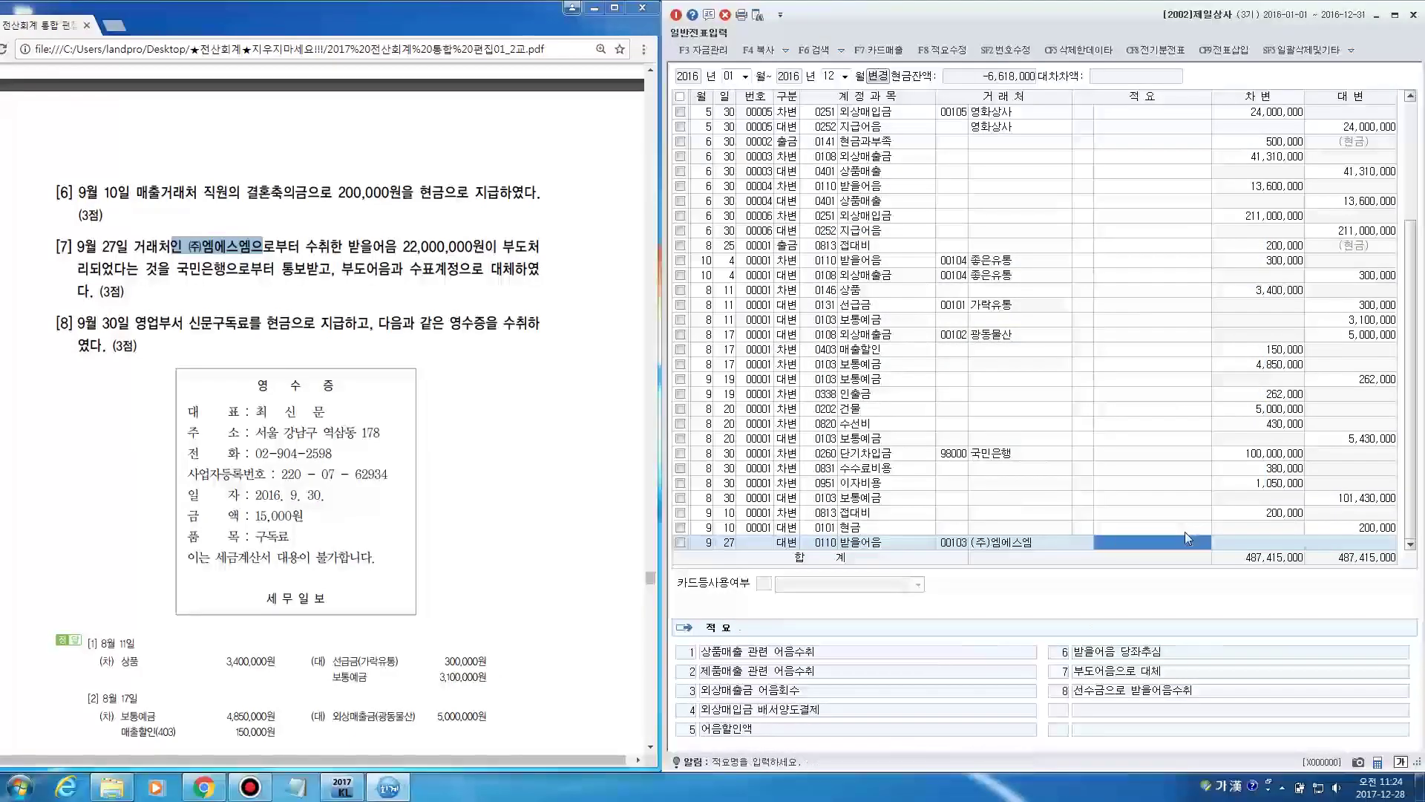
{"action": "key", "text": "Return"}
{"action": "type", "text": "22,000"}
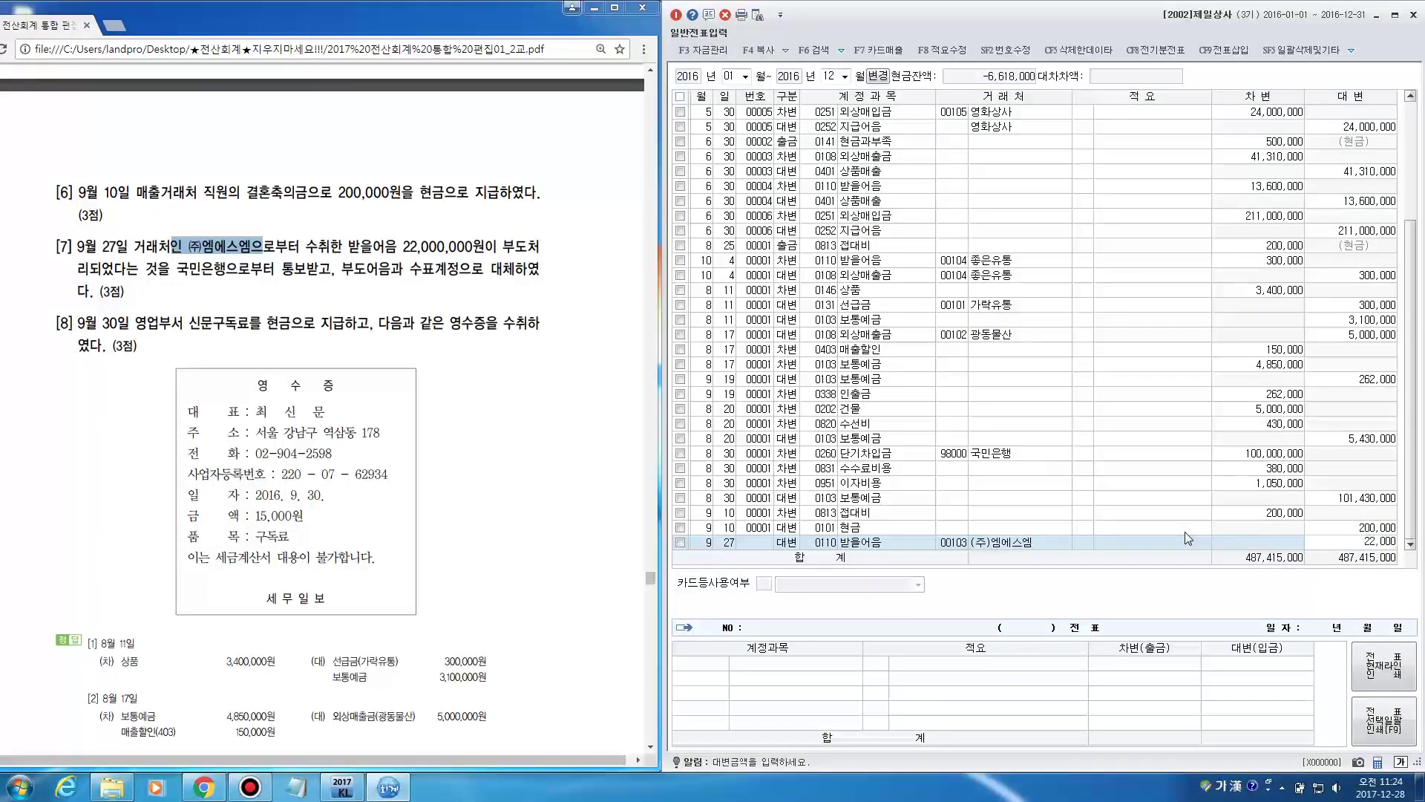
{"action": "type", "text": ",000"}
{"action": "key", "text": "Return"}
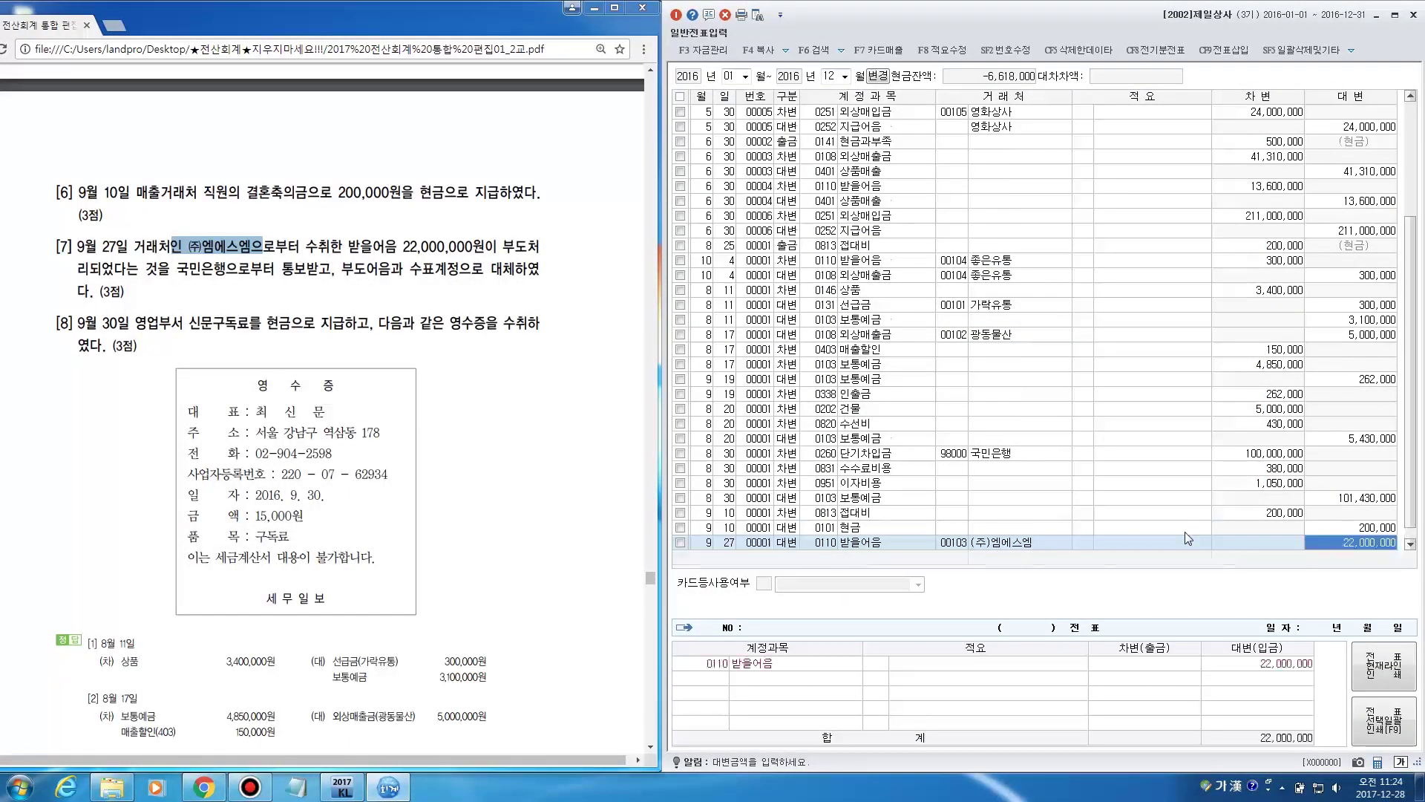
Balance the September 27 voucher with a 22,000,000 debit line for account 0246 부도어음과수표
{"action": "type", "text": "3"}
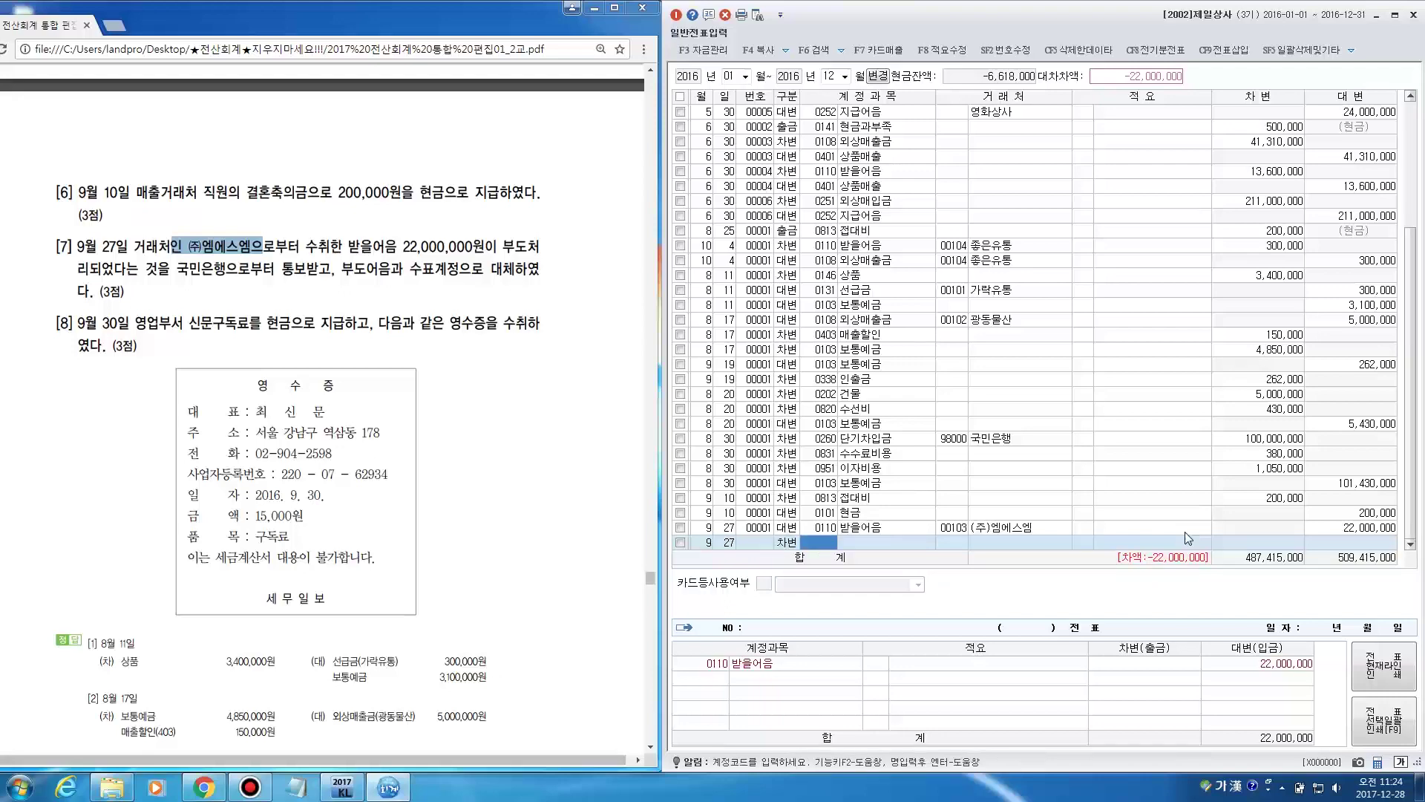
{"action": "key", "text": "Return"}
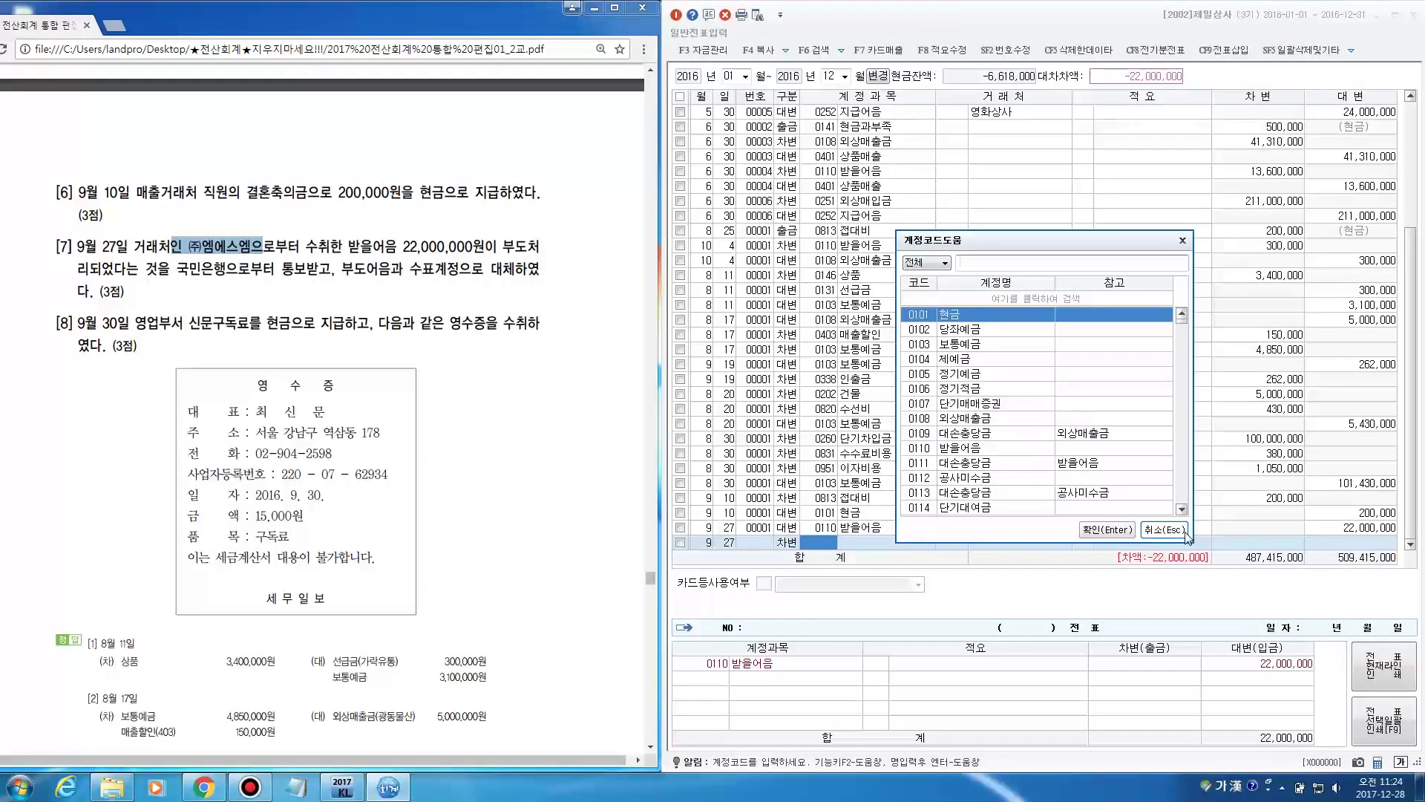
{"action": "type", "text": "부도어음"}
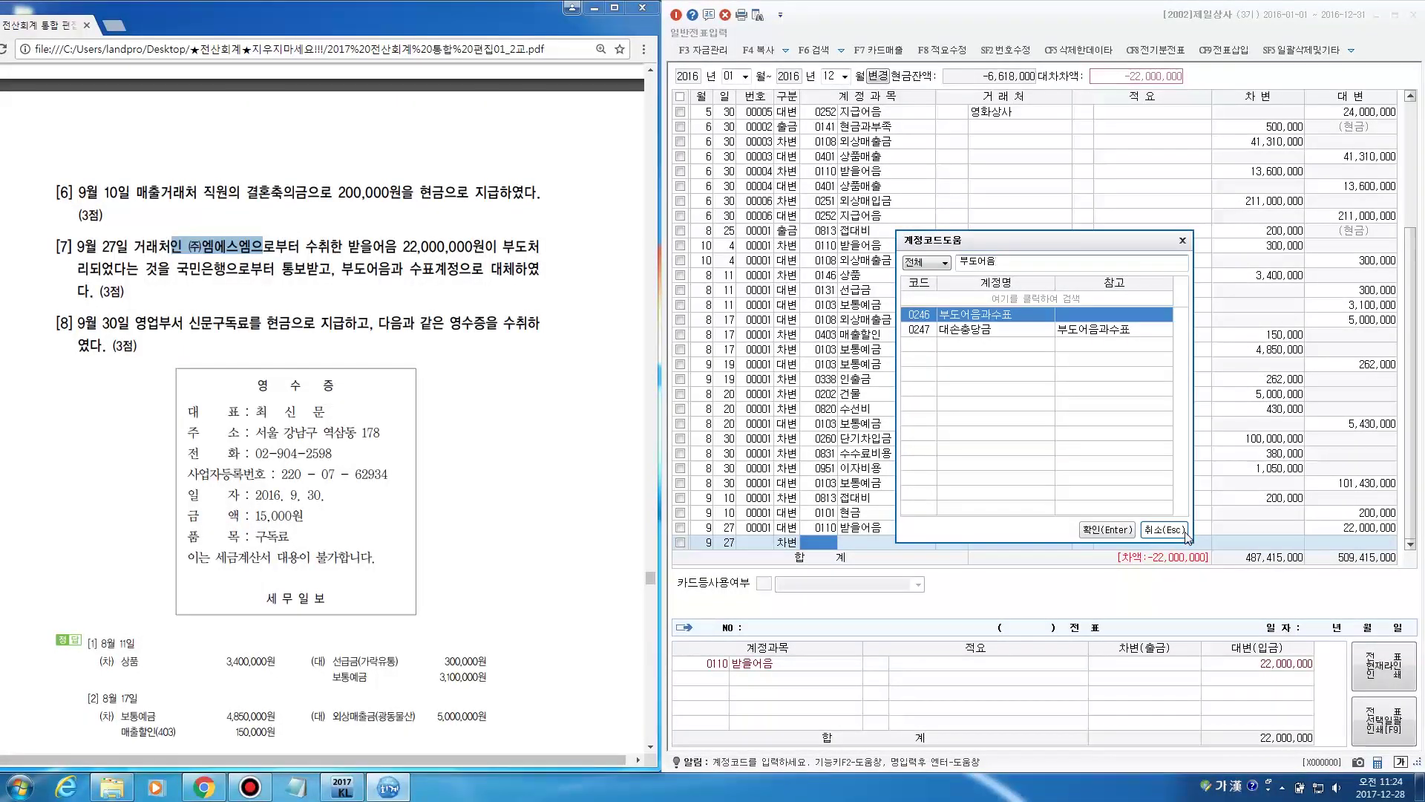
{"action": "key", "text": "Return"}
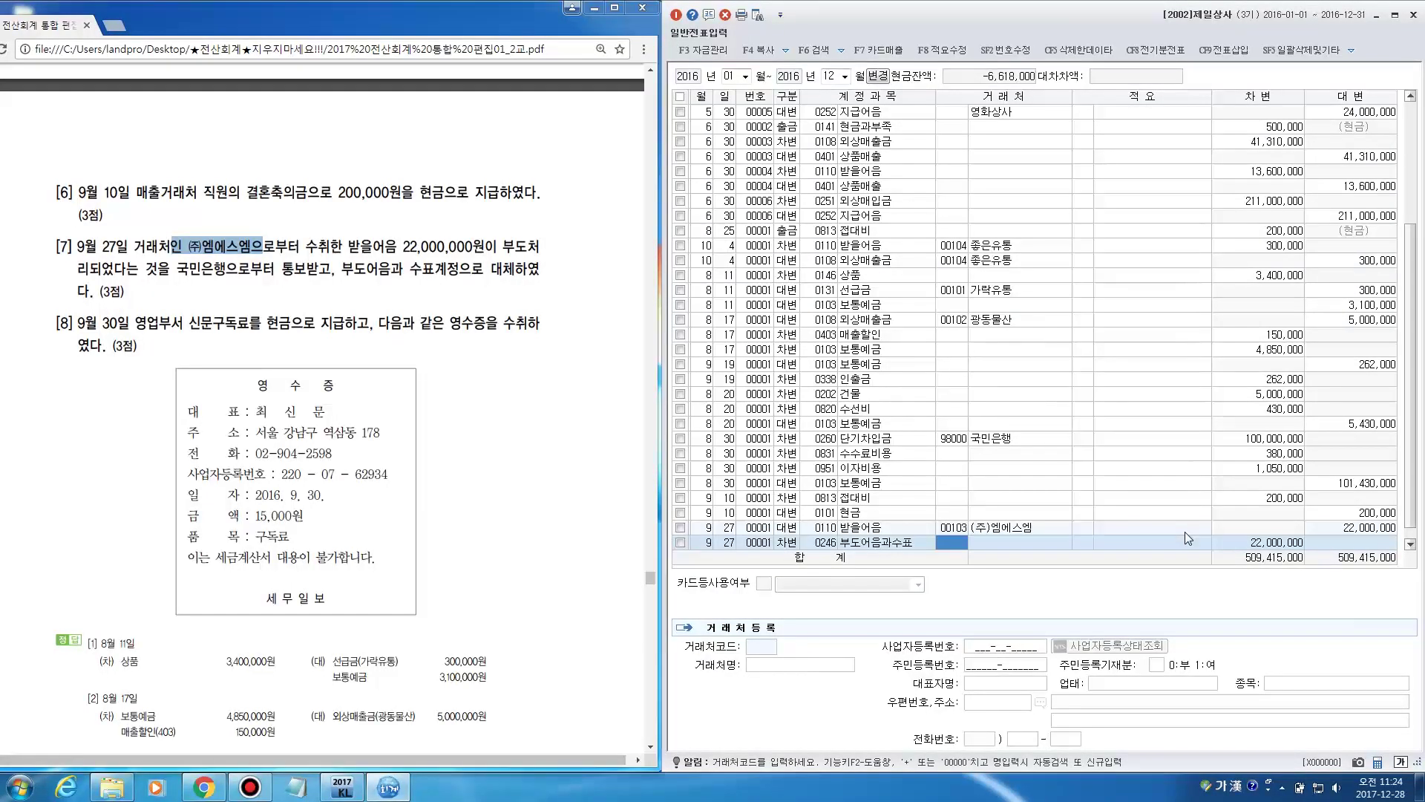
Assign counterparty 00103 (주)엠에스엠 to the September 27 부도어음과수표 debit line, leaving the description blank
{"action": "left_click", "coordinate": [848, 548]}
{"action": "left_click", "coordinate": [942, 543]}
{"action": "left_click", "coordinate": [865, 545]}
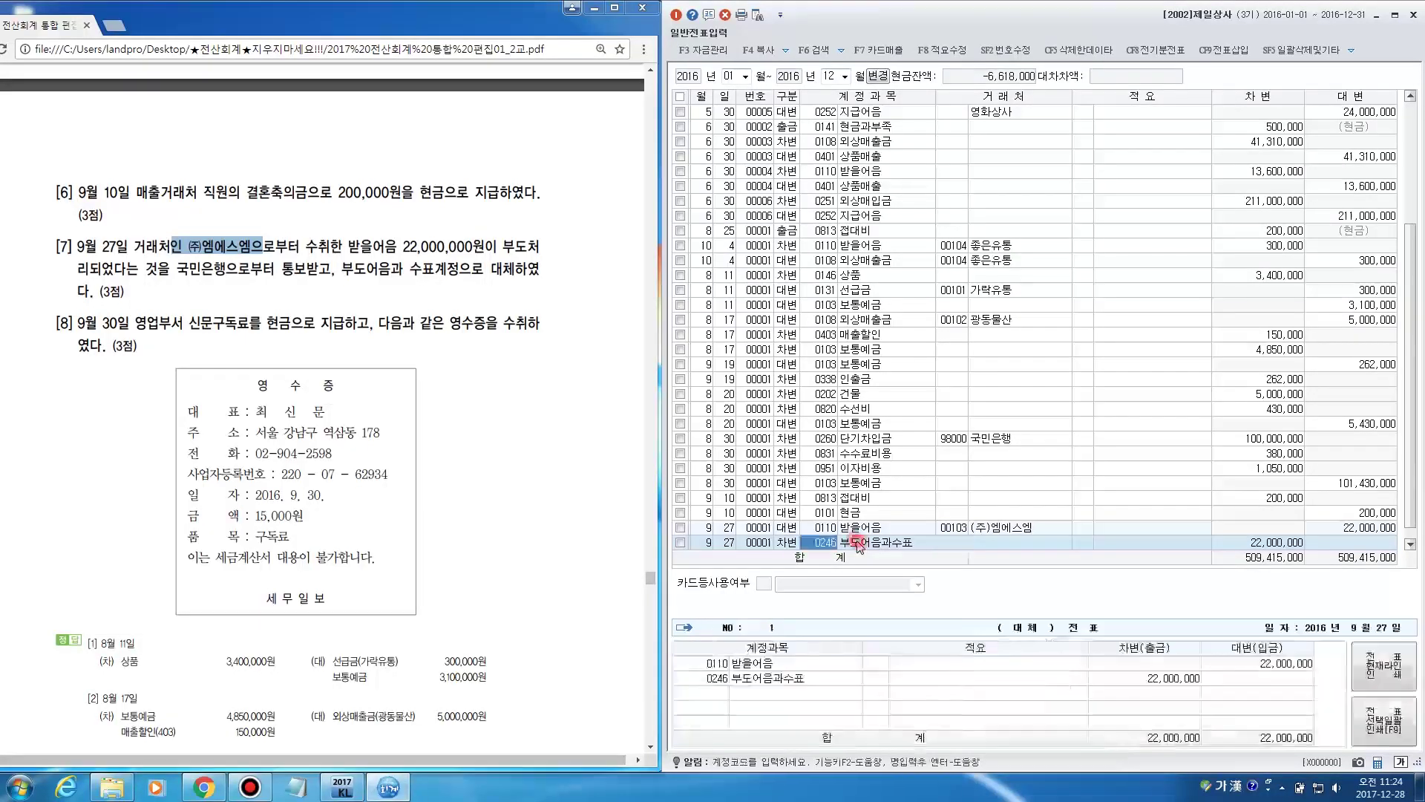
{"action": "left_click", "coordinate": [954, 542]}
{"action": "left_click", "coordinate": [868, 546]}
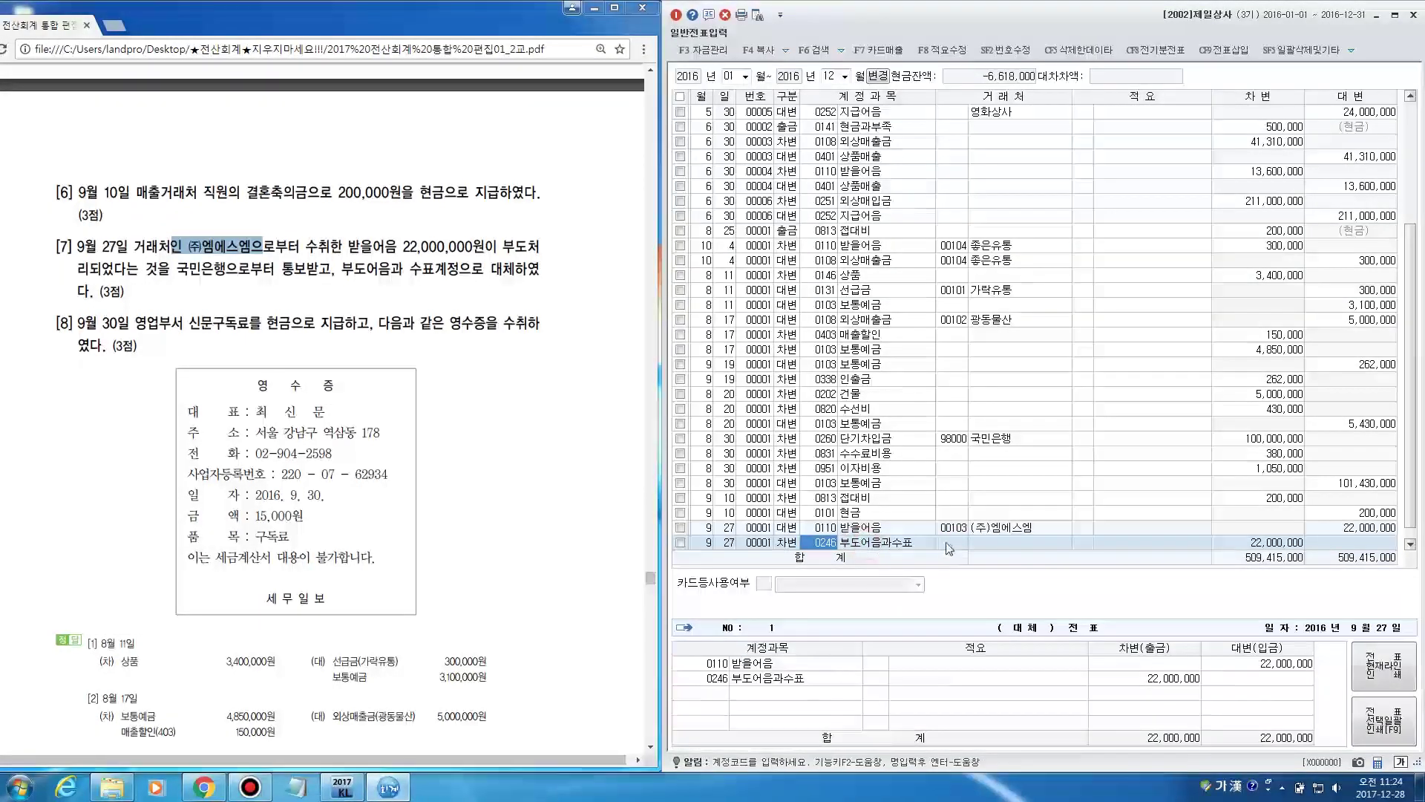
{"action": "left_click", "coordinate": [947, 541]}
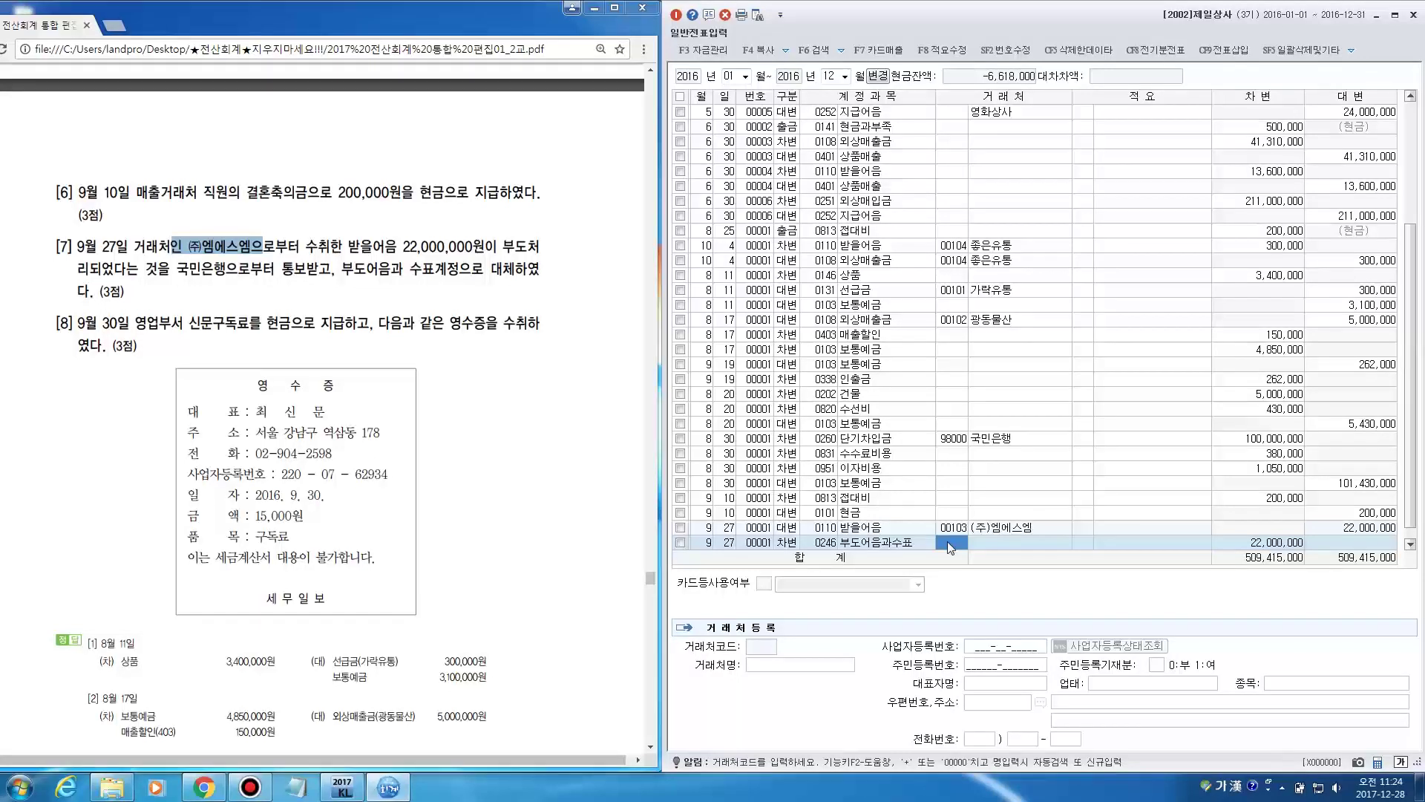
{"action": "key", "text": "F2"}
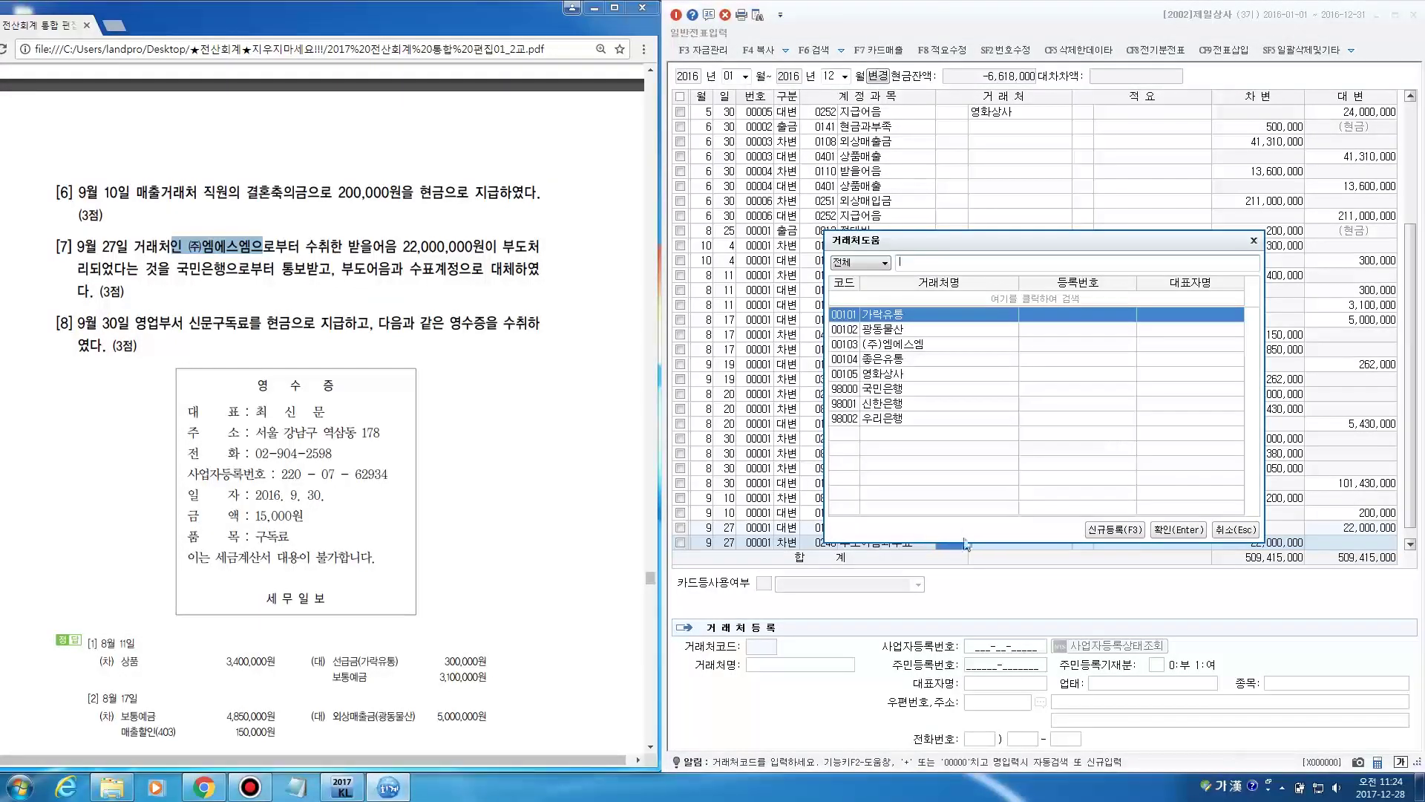
{"action": "left_click", "coordinate": [960, 347]}
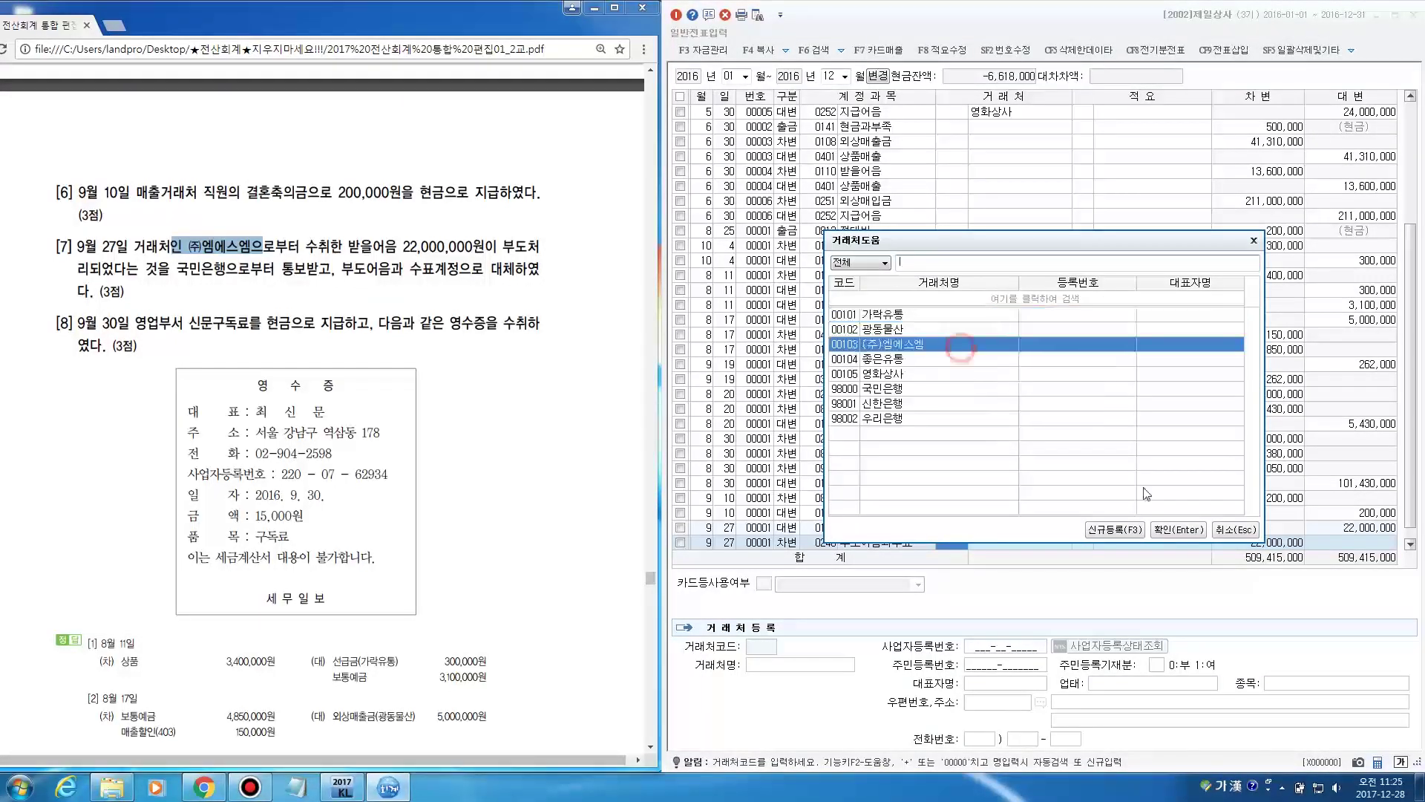
{"action": "left_click", "coordinate": [1187, 531]}
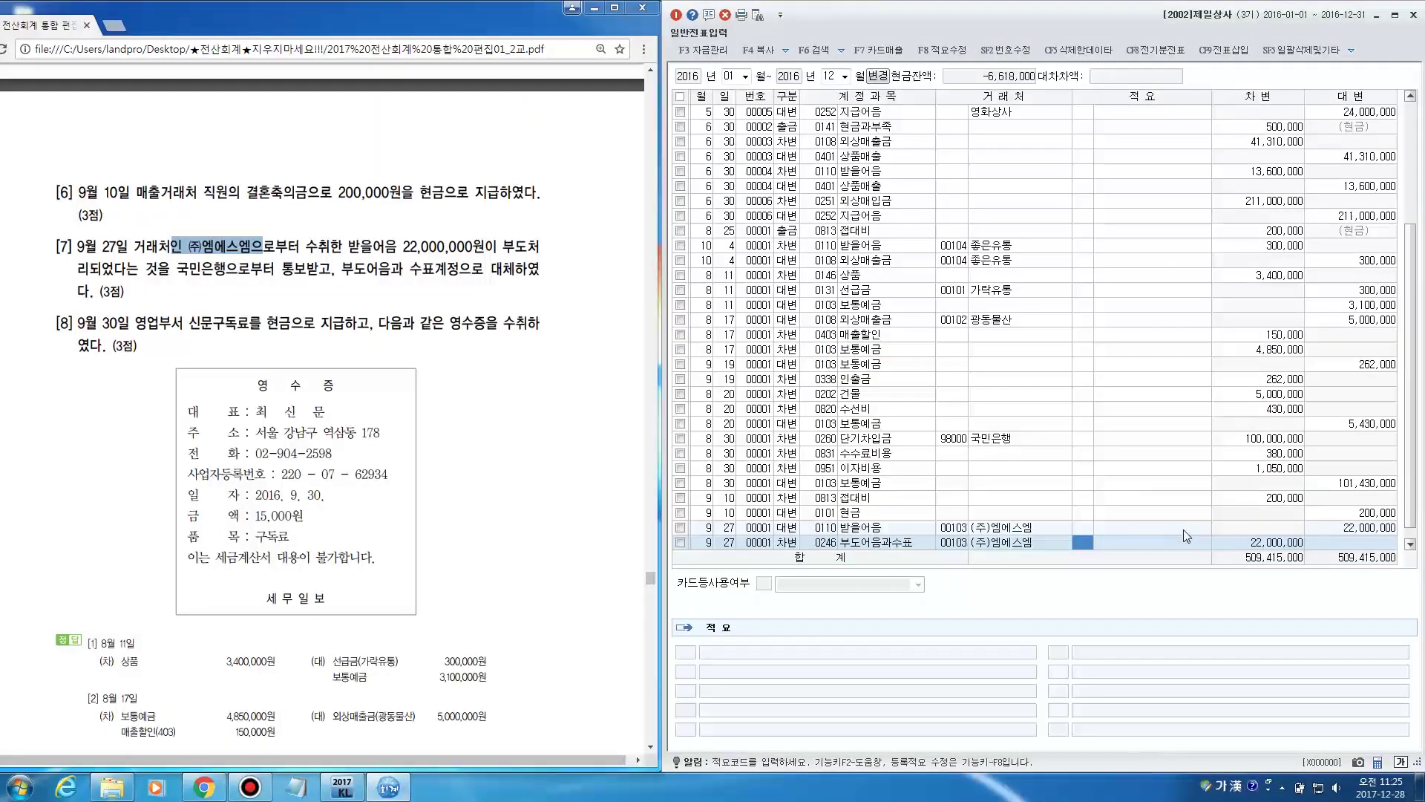
{"action": "key", "text": "Return"}
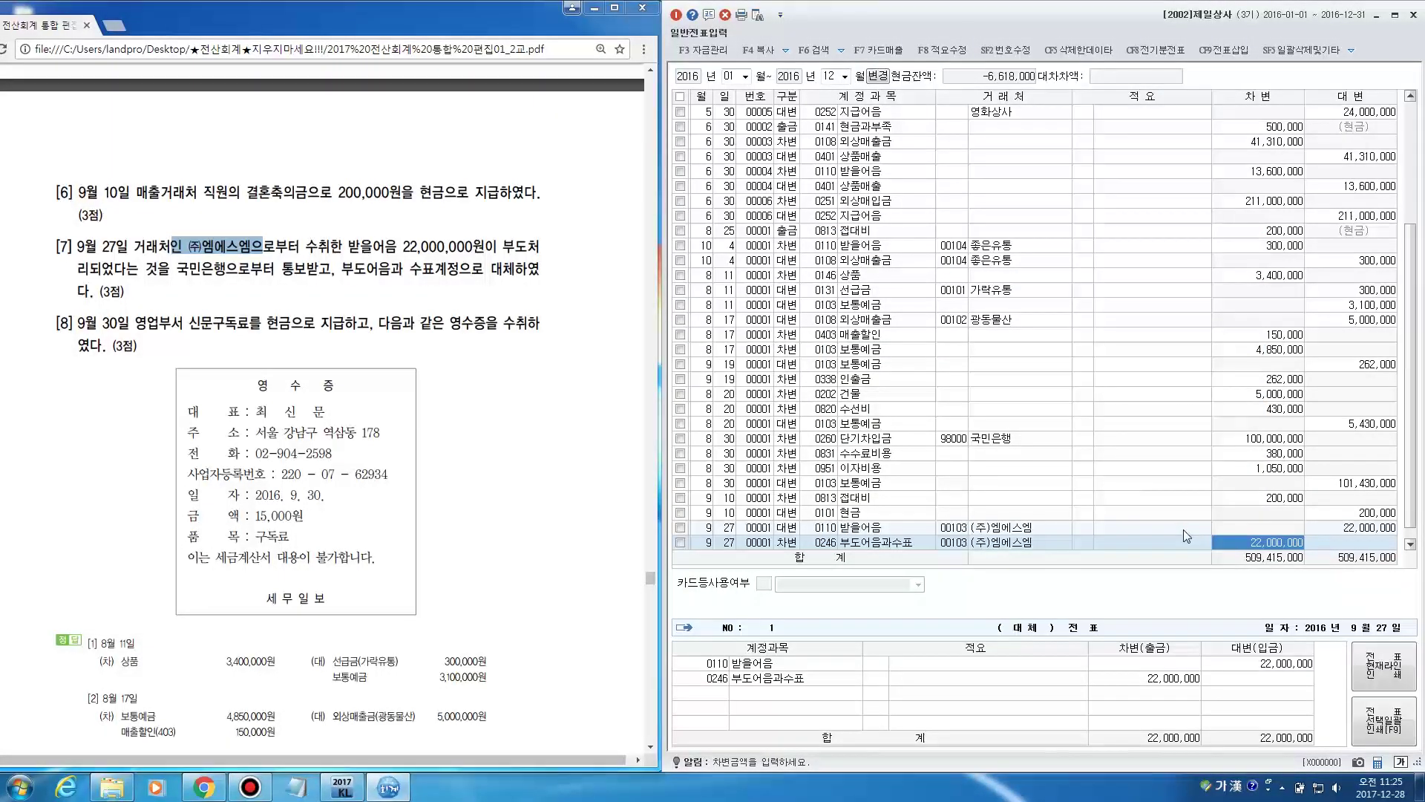
Check both September 27 lines against the dishonoured note in problem [7], and finish the voucher by accepting the debit amount
{"action": "left_click", "coordinate": [845, 528]}
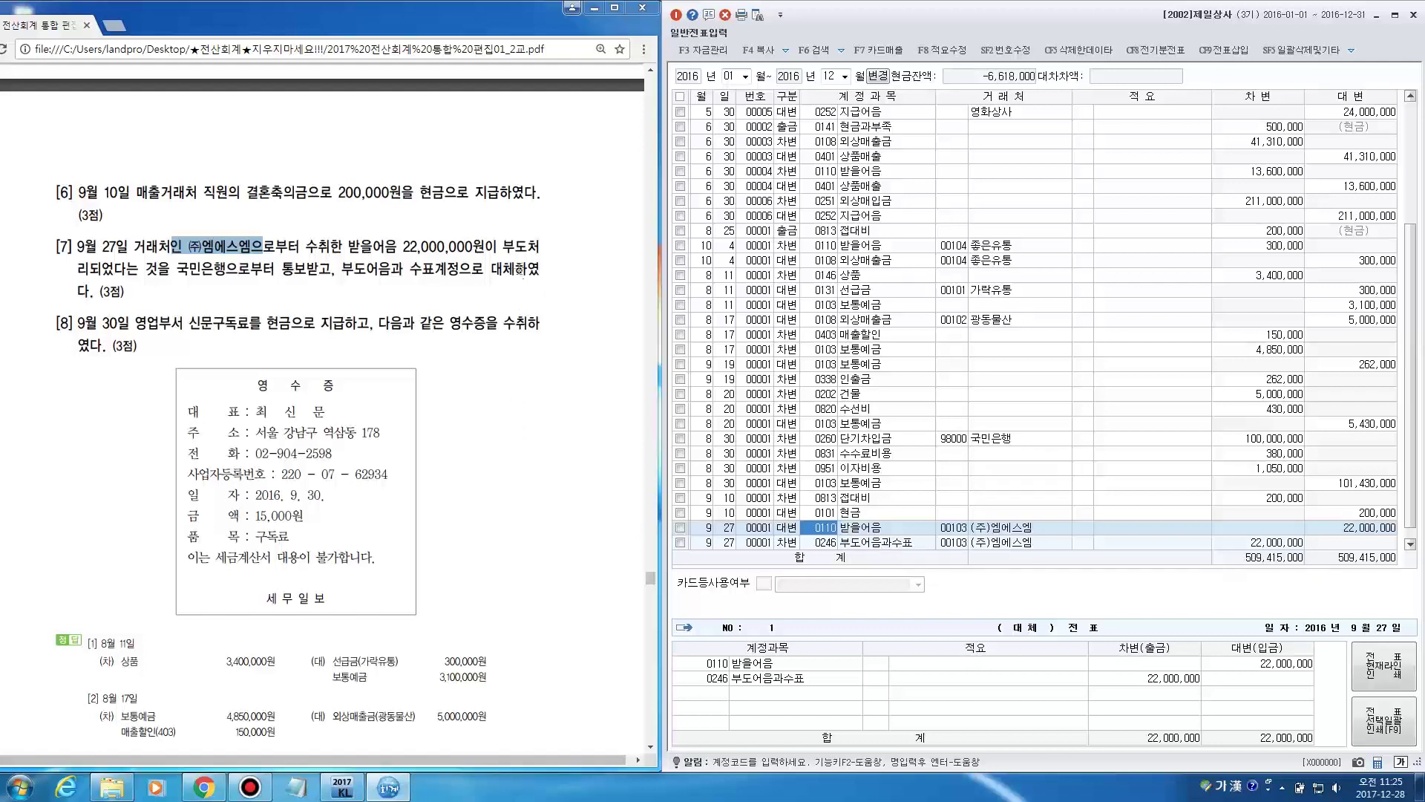
{"action": "left_click_drag", "start_coordinate": [503, 247], "coordinate": [534, 250]}
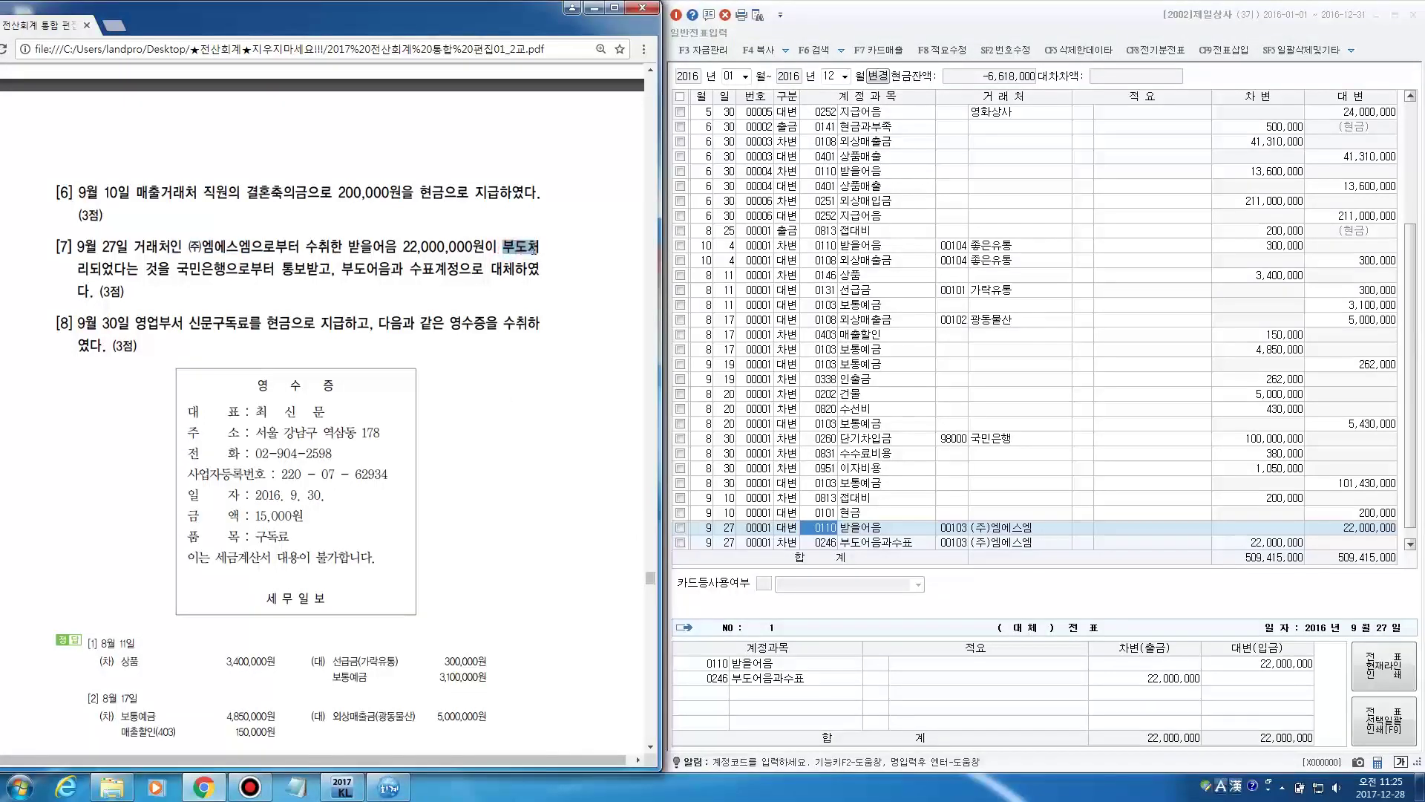
{"action": "left_click", "coordinate": [842, 547]}
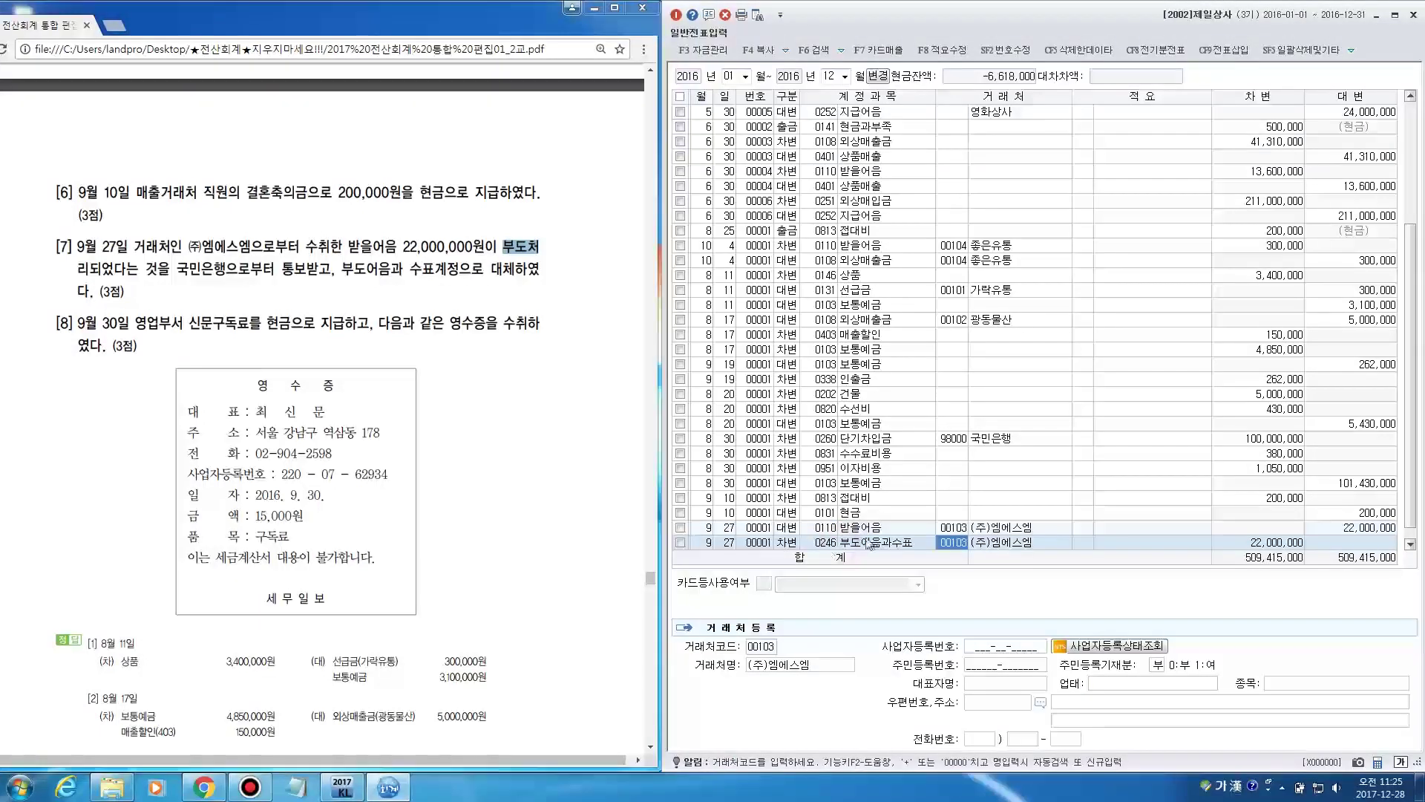
{"action": "left_click", "coordinate": [820, 547]}
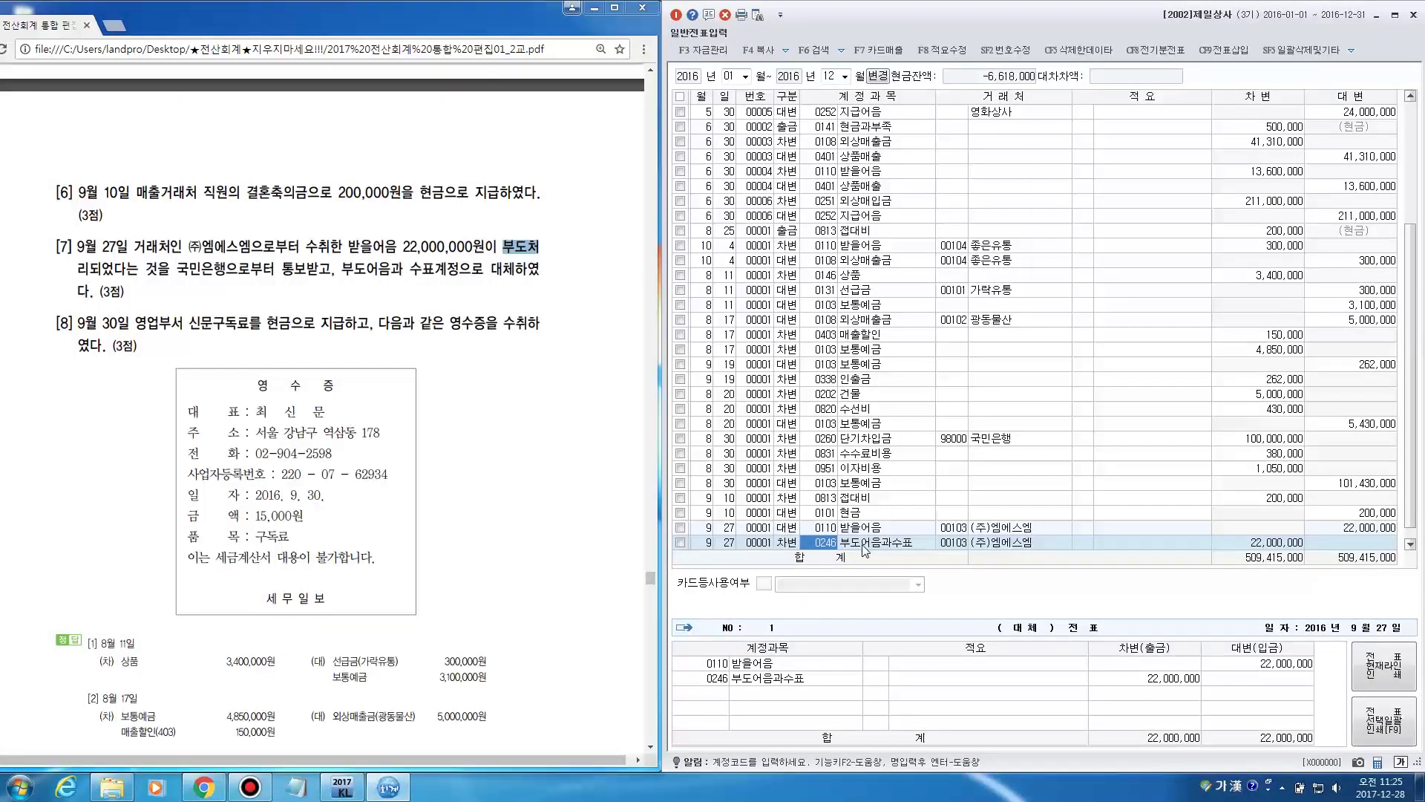
{"action": "left_click", "coordinate": [1272, 547]}
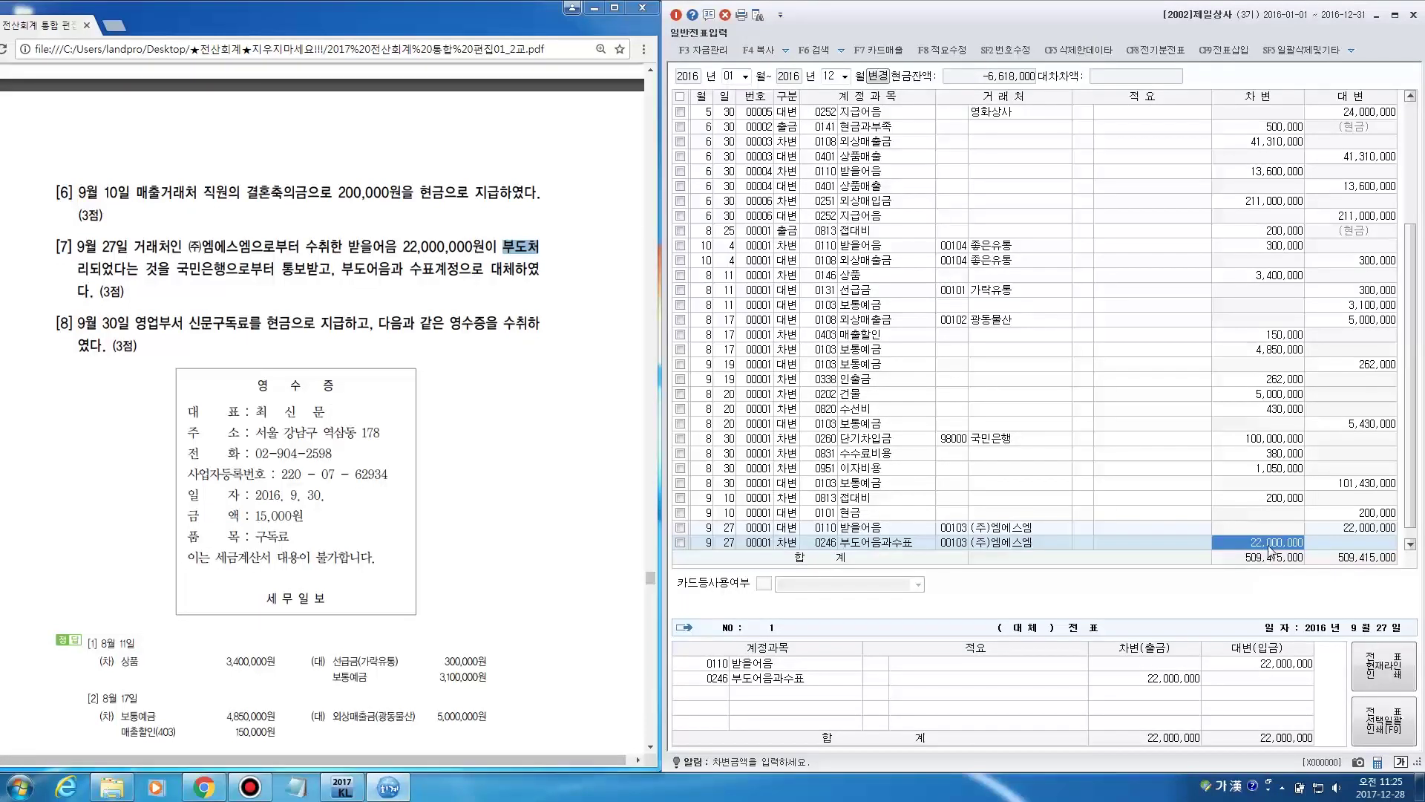
{"action": "key", "text": "Return"}
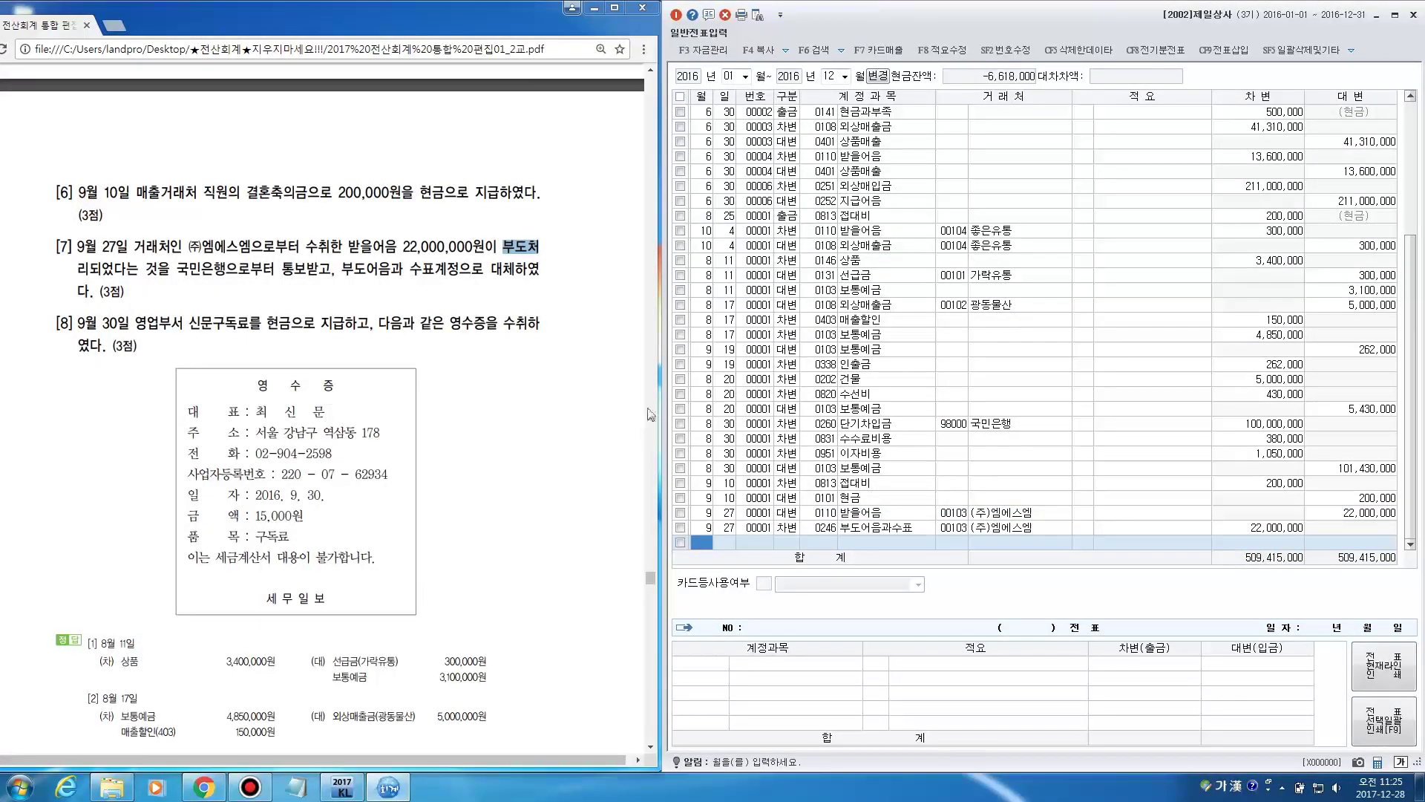
Read problem [8] on the sales department's newspaper subscription, examining the payment method and the receipt's date, amount, item and issuer
{"action": "left_click", "coordinate": [557, 392]}
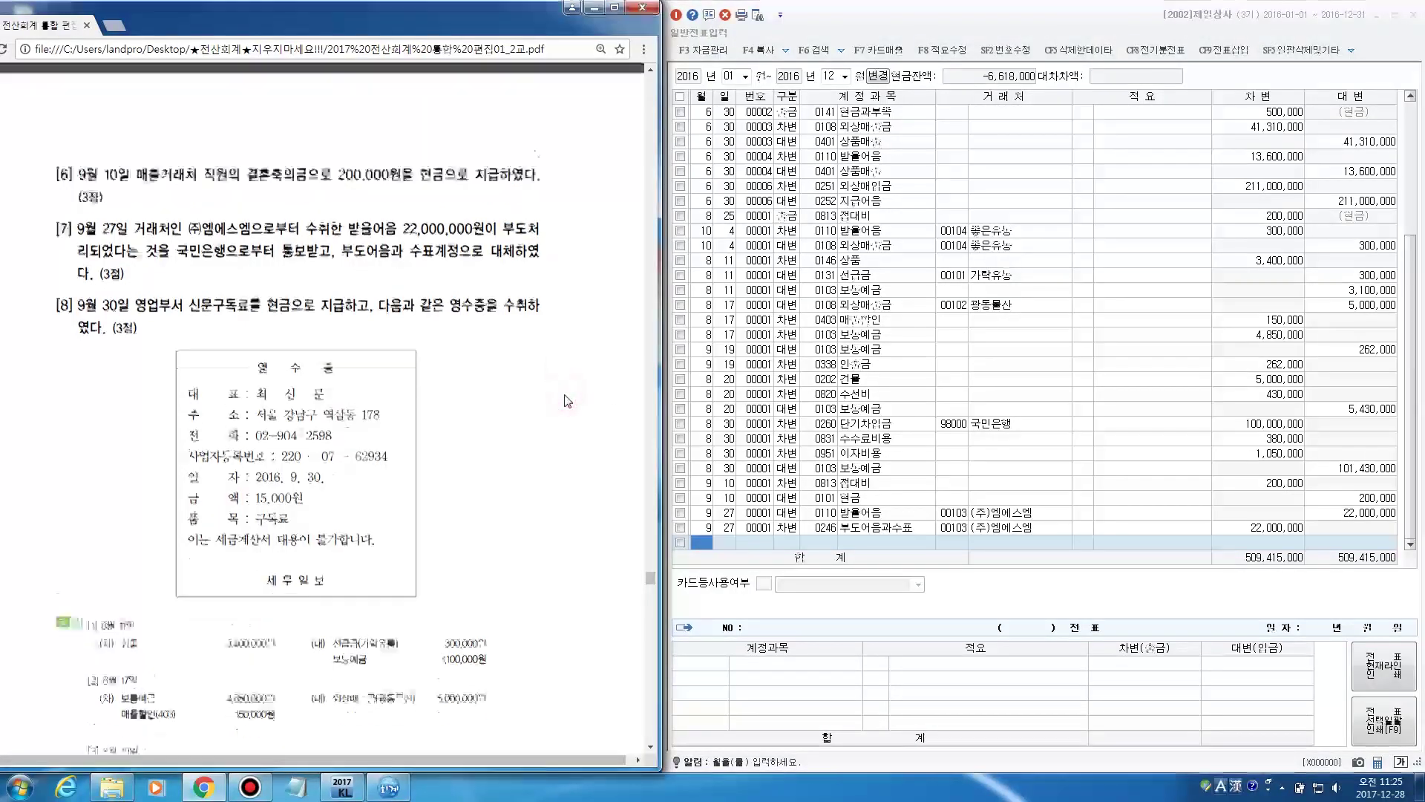
{"action": "scroll", "coordinate": [541, 391], "scroll_direction": "down", "scroll_amount": 2}
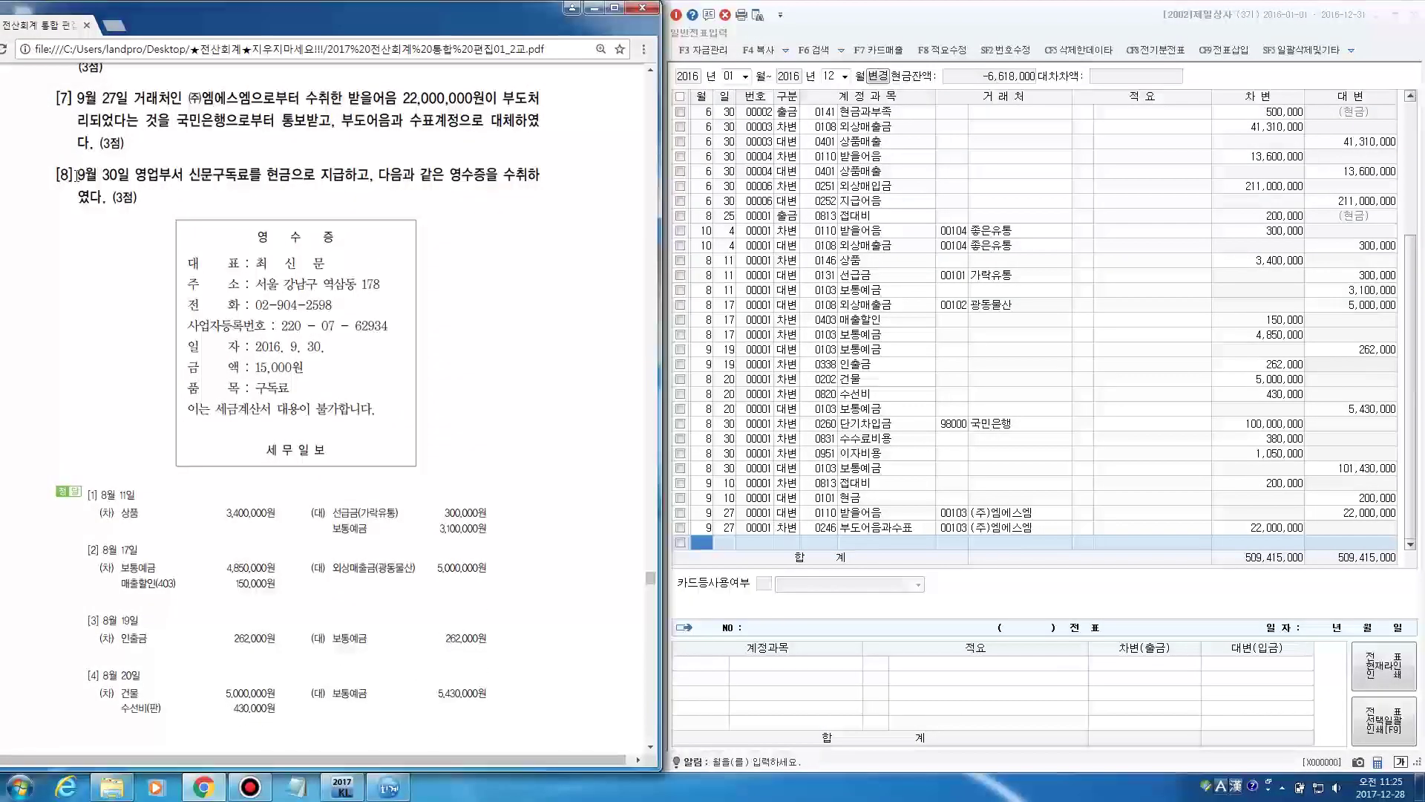
{"action": "left_click_drag", "start_coordinate": [78, 175], "coordinate": [332, 186]}
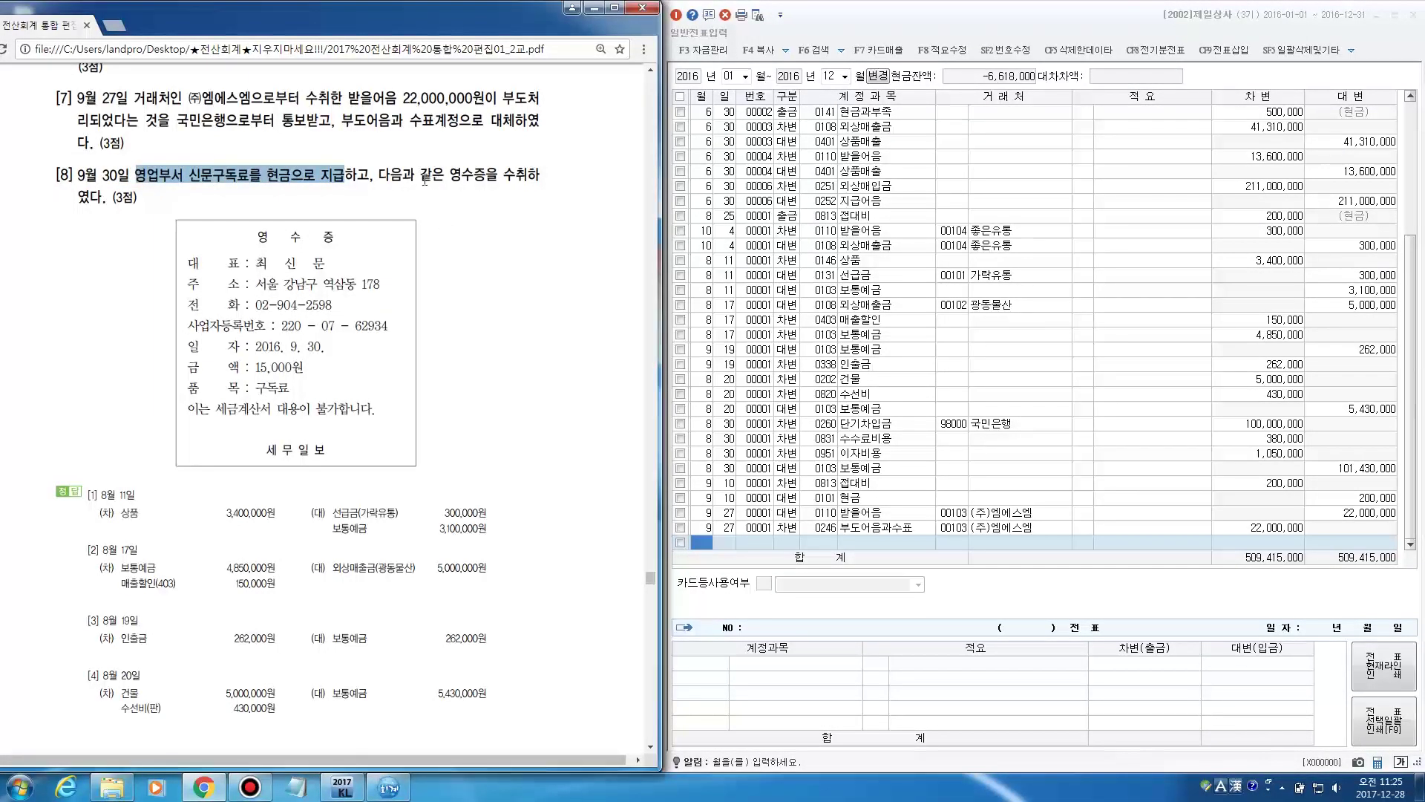
{"action": "left_click_drag", "start_coordinate": [420, 177], "coordinate": [524, 187]}
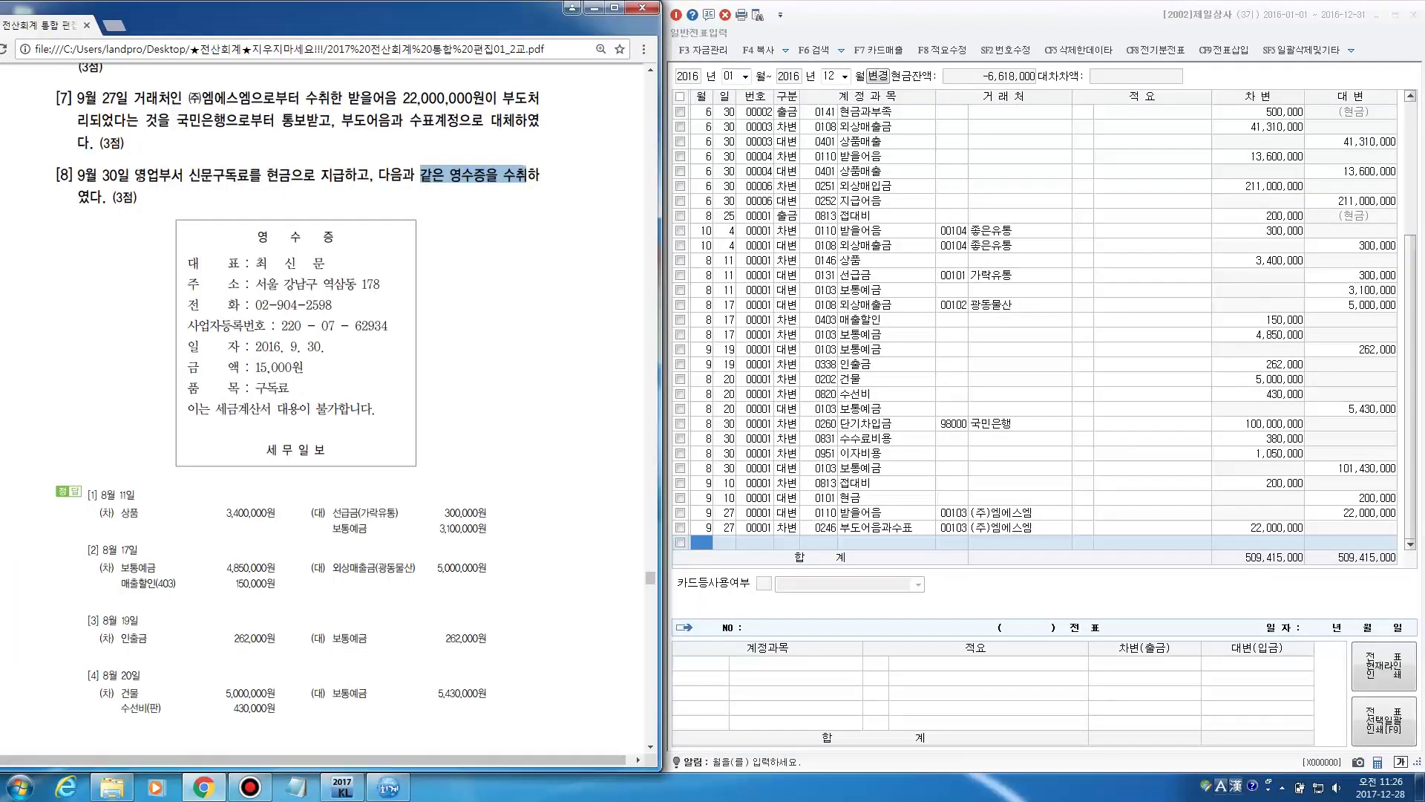
{"action": "left_click_drag", "start_coordinate": [140, 177], "coordinate": [286, 180]}
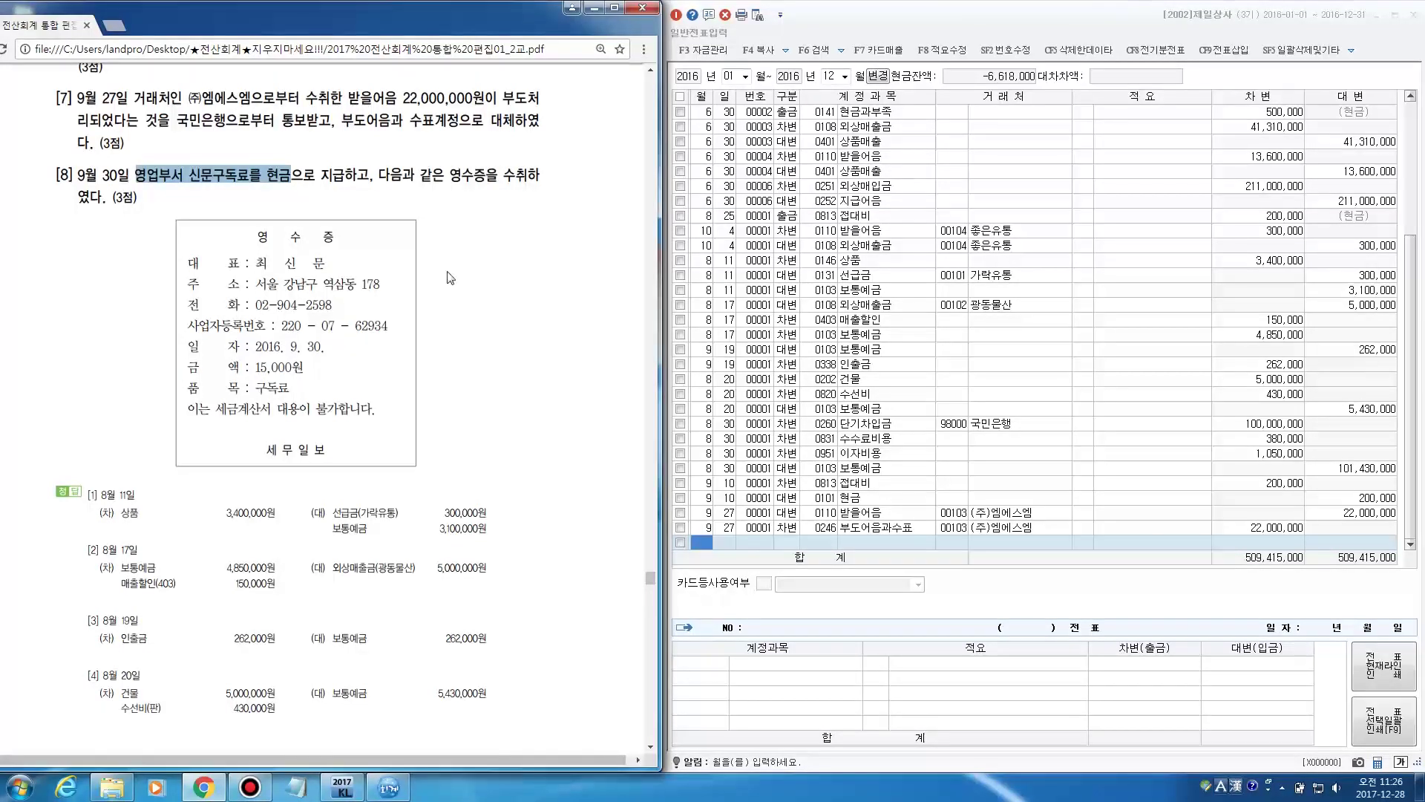
{"action": "left_click", "coordinate": [259, 236]}
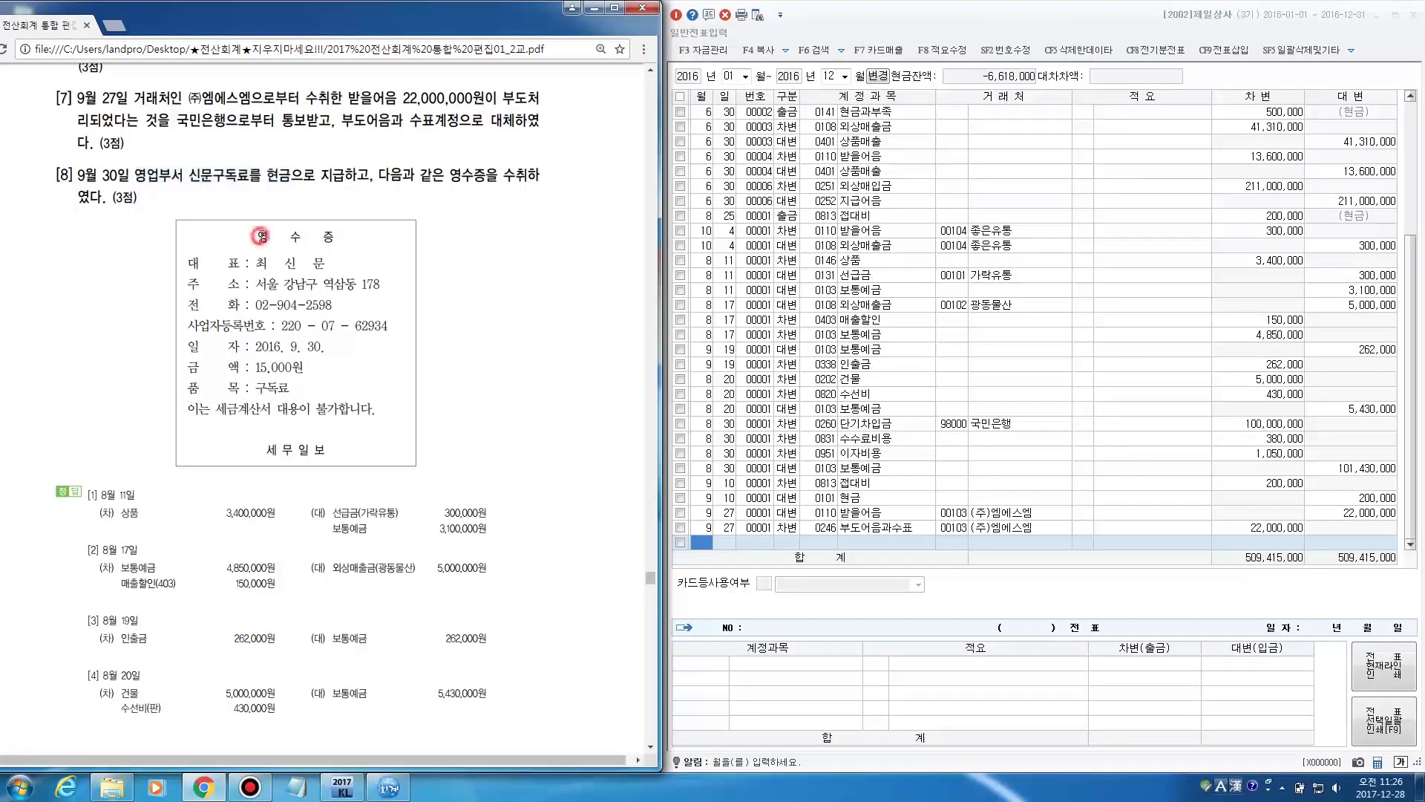
{"action": "left_click_drag", "start_coordinate": [260, 236], "coordinate": [343, 242]}
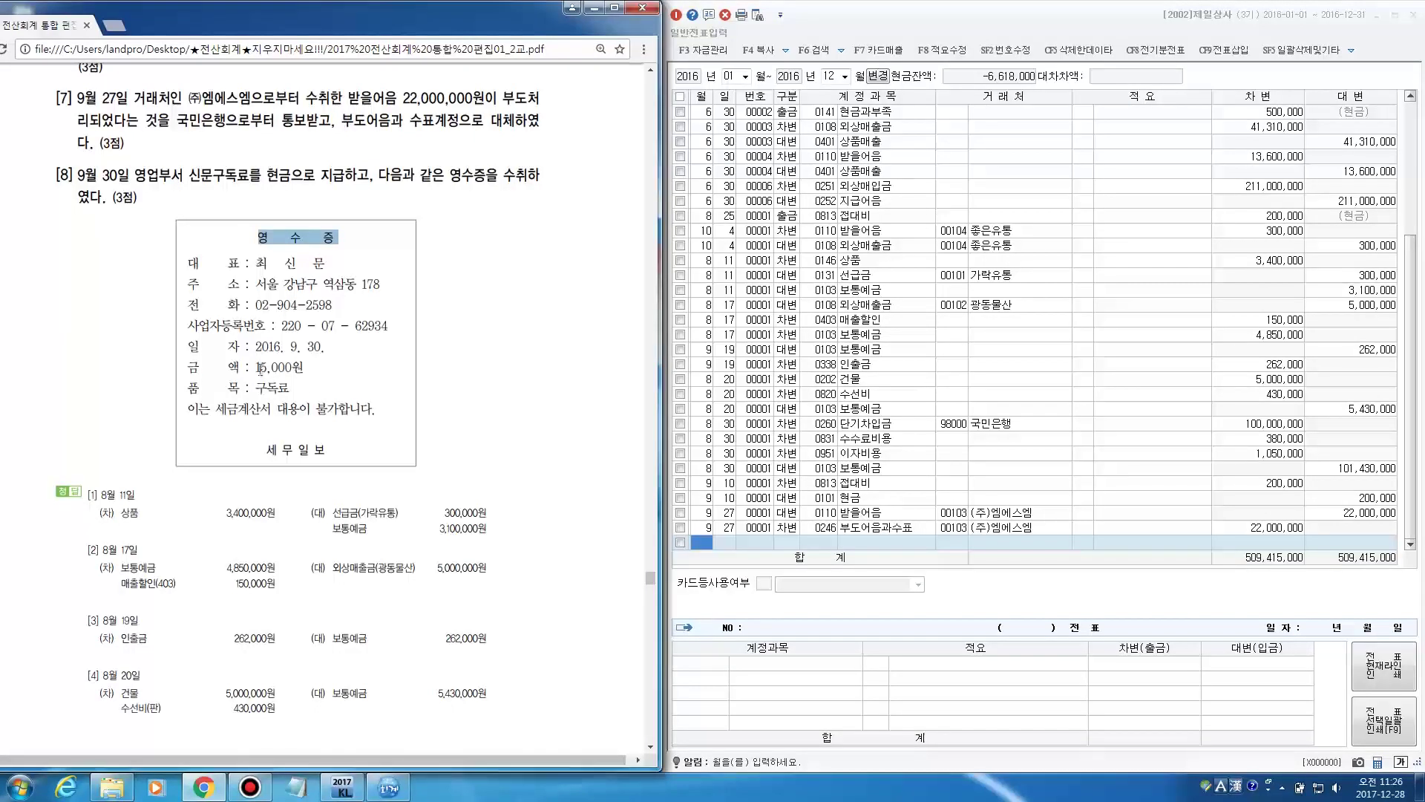
{"action": "left_click_drag", "start_coordinate": [251, 368], "coordinate": [302, 367]}
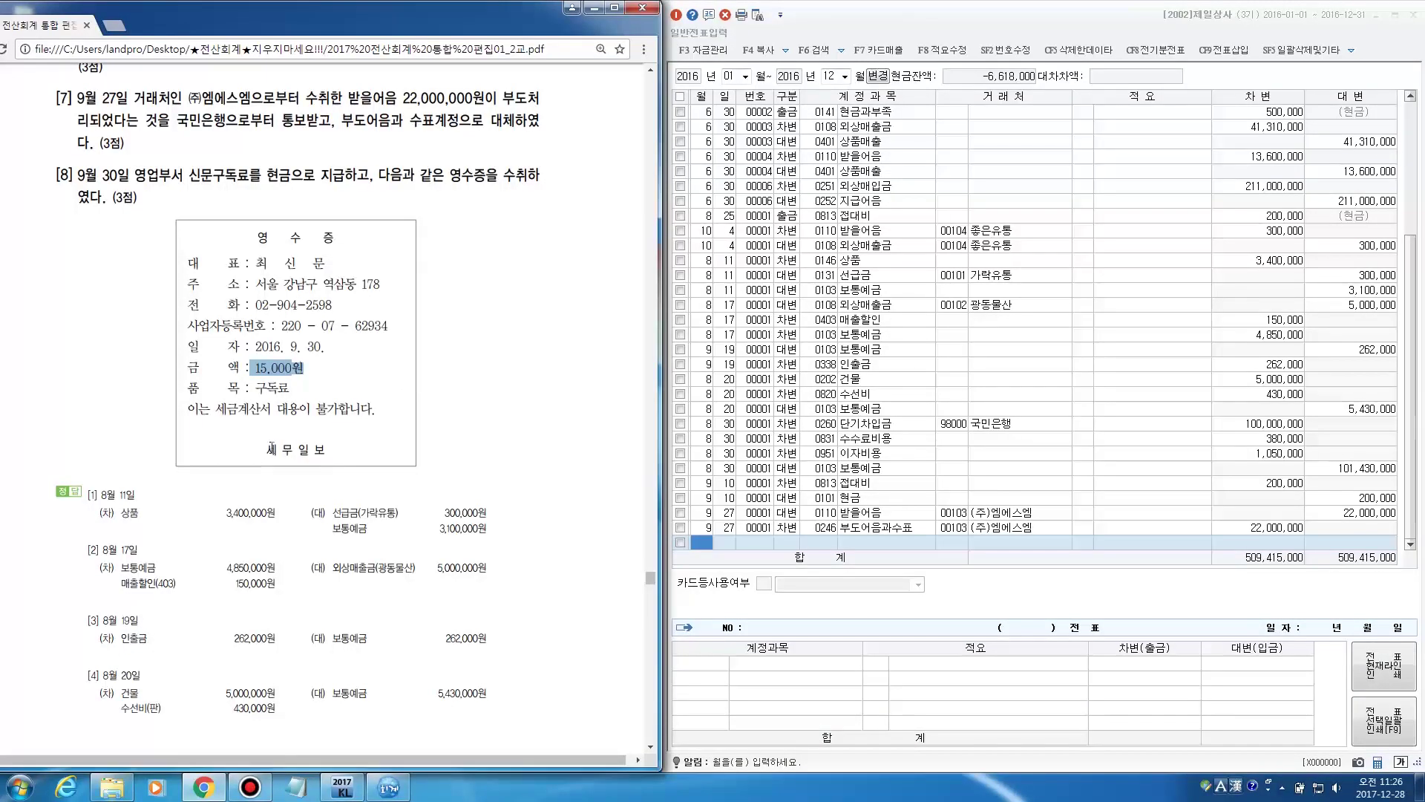
{"action": "left_click_drag", "start_coordinate": [271, 448], "coordinate": [324, 453]}
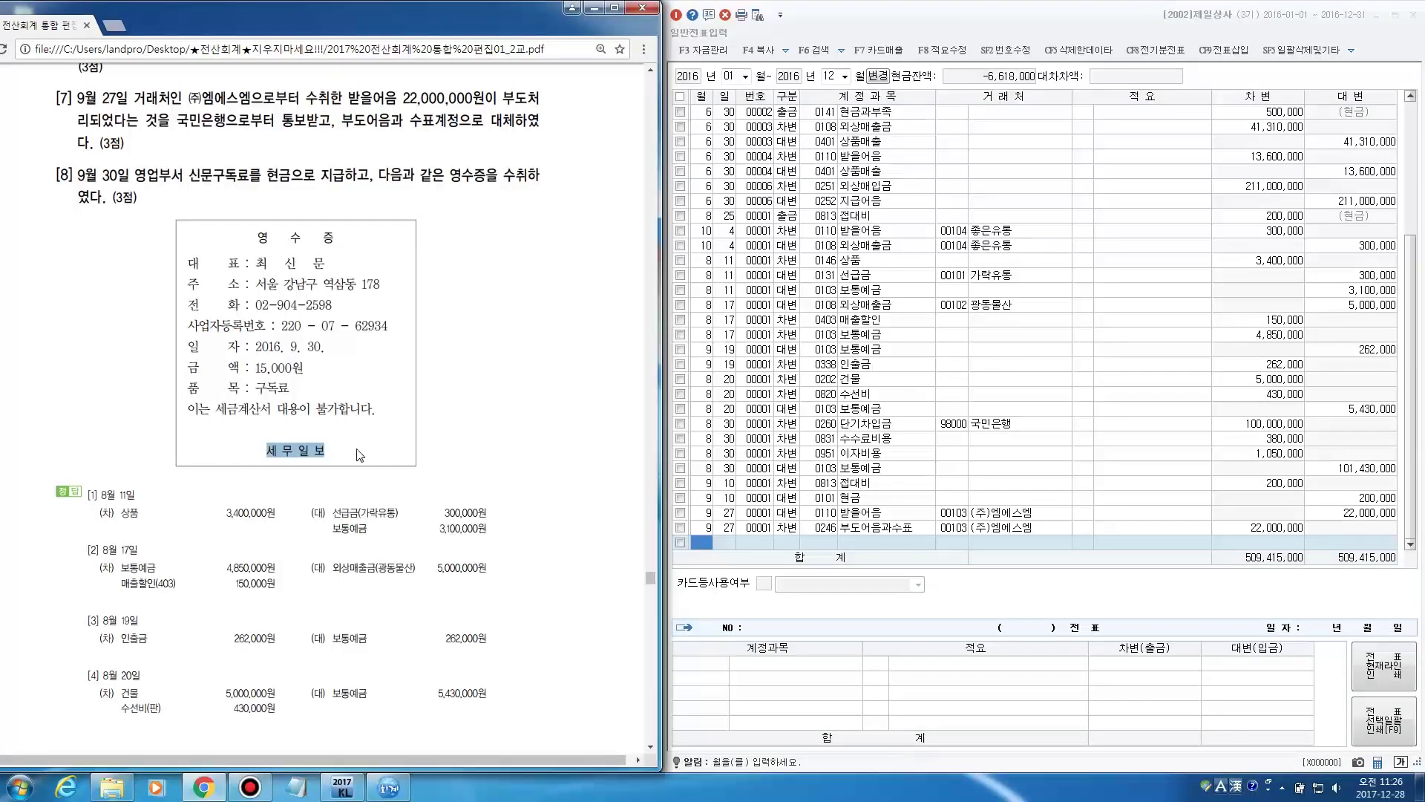
{"action": "left_click", "coordinate": [194, 176]}
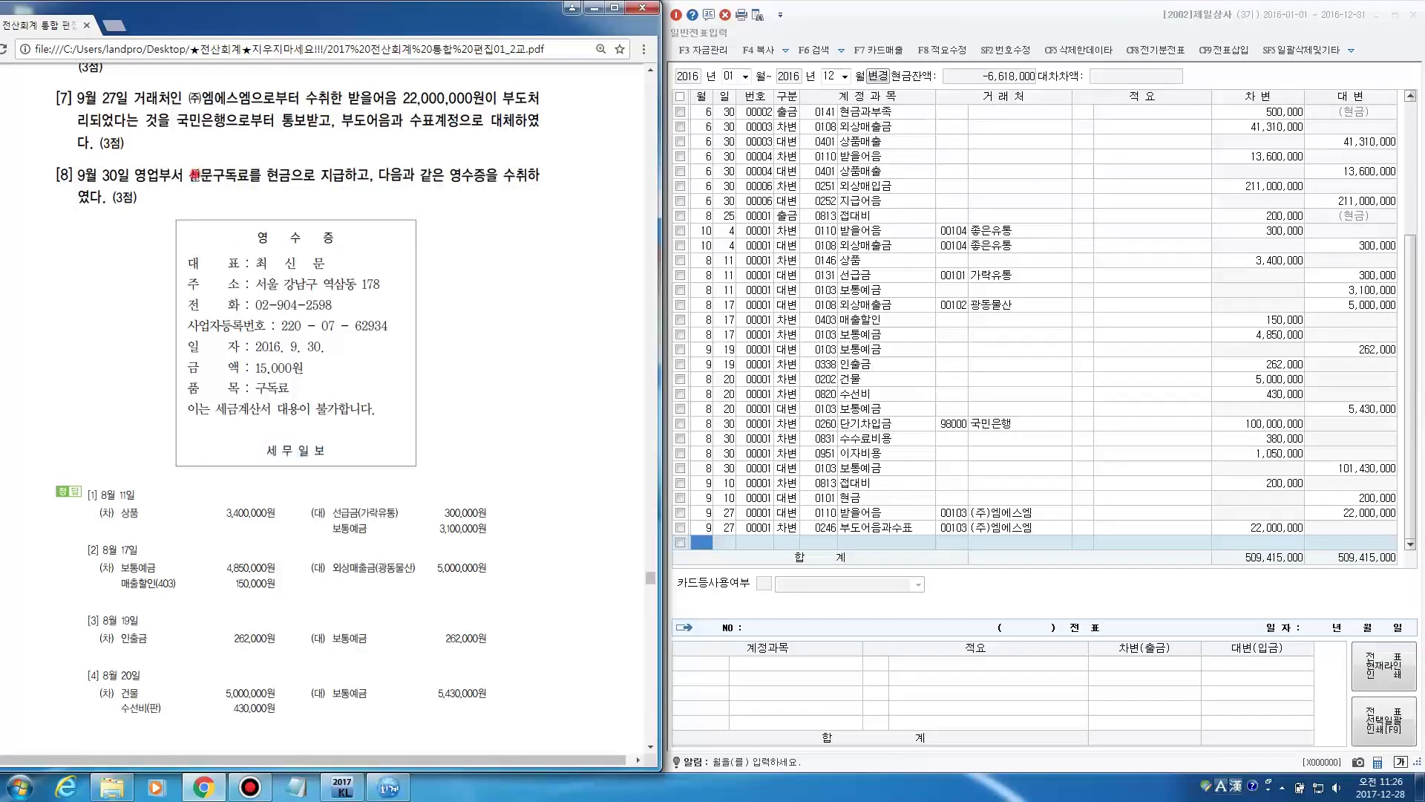
Start a debit line dated September 30 for the newspaper subscription in problem [8]
{"action": "left_click_drag", "start_coordinate": [194, 175], "coordinate": [253, 184]}
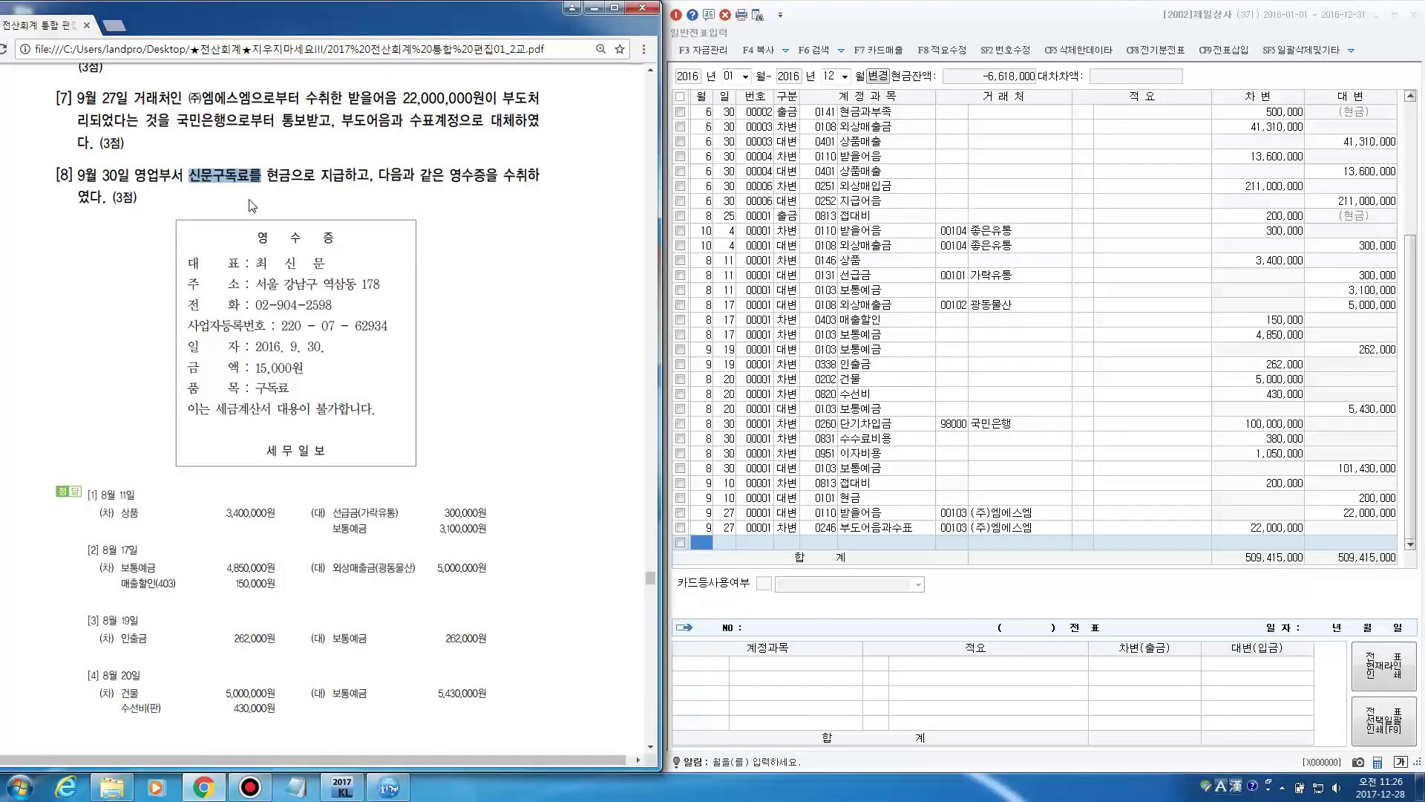
{"action": "left_click", "coordinate": [703, 545]}
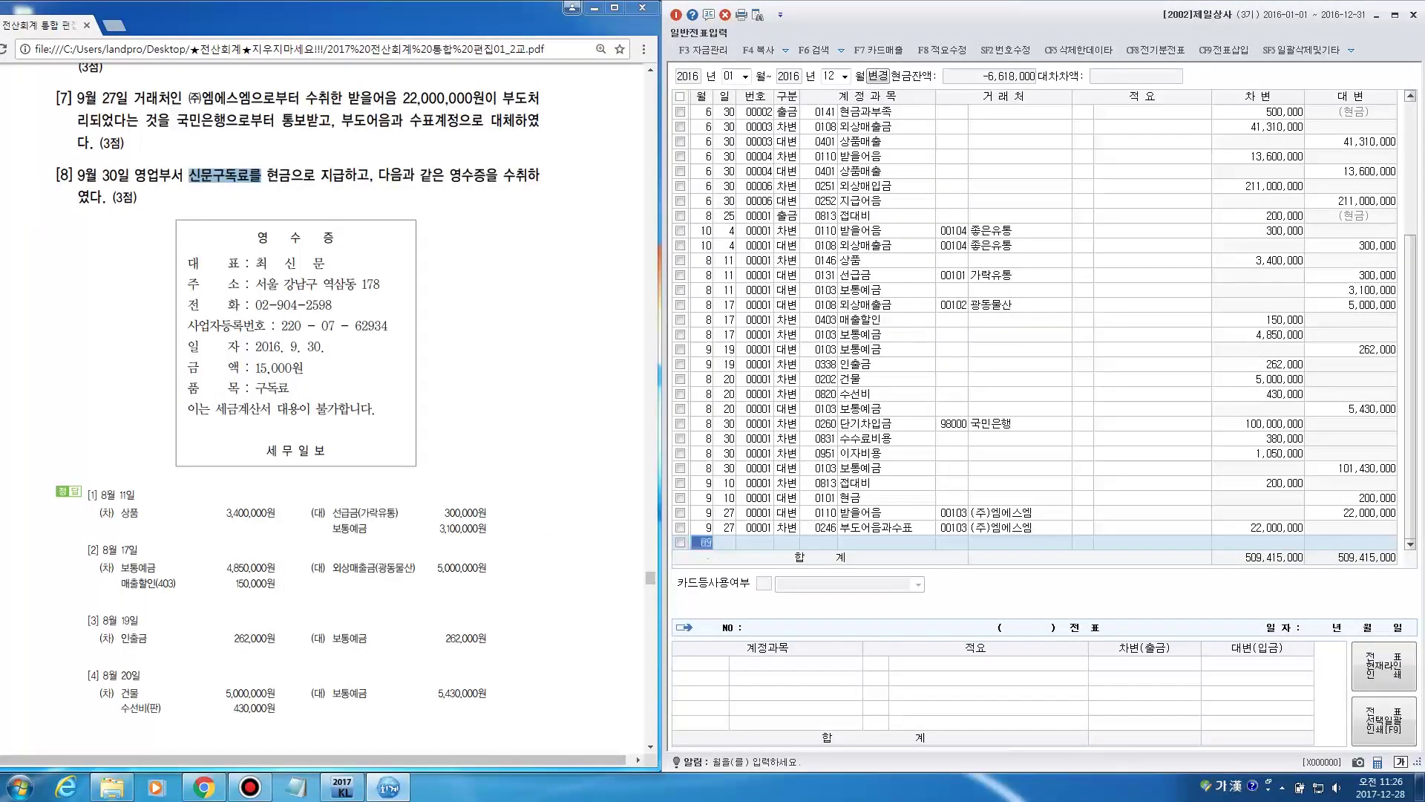
{"action": "type", "text": "9"}
{"action": "key", "text": "Return"}
{"action": "type", "text": "30"}
{"action": "key", "text": "Return"}
{"action": "type", "text": "3"}
{"action": "key", "text": "Return"}
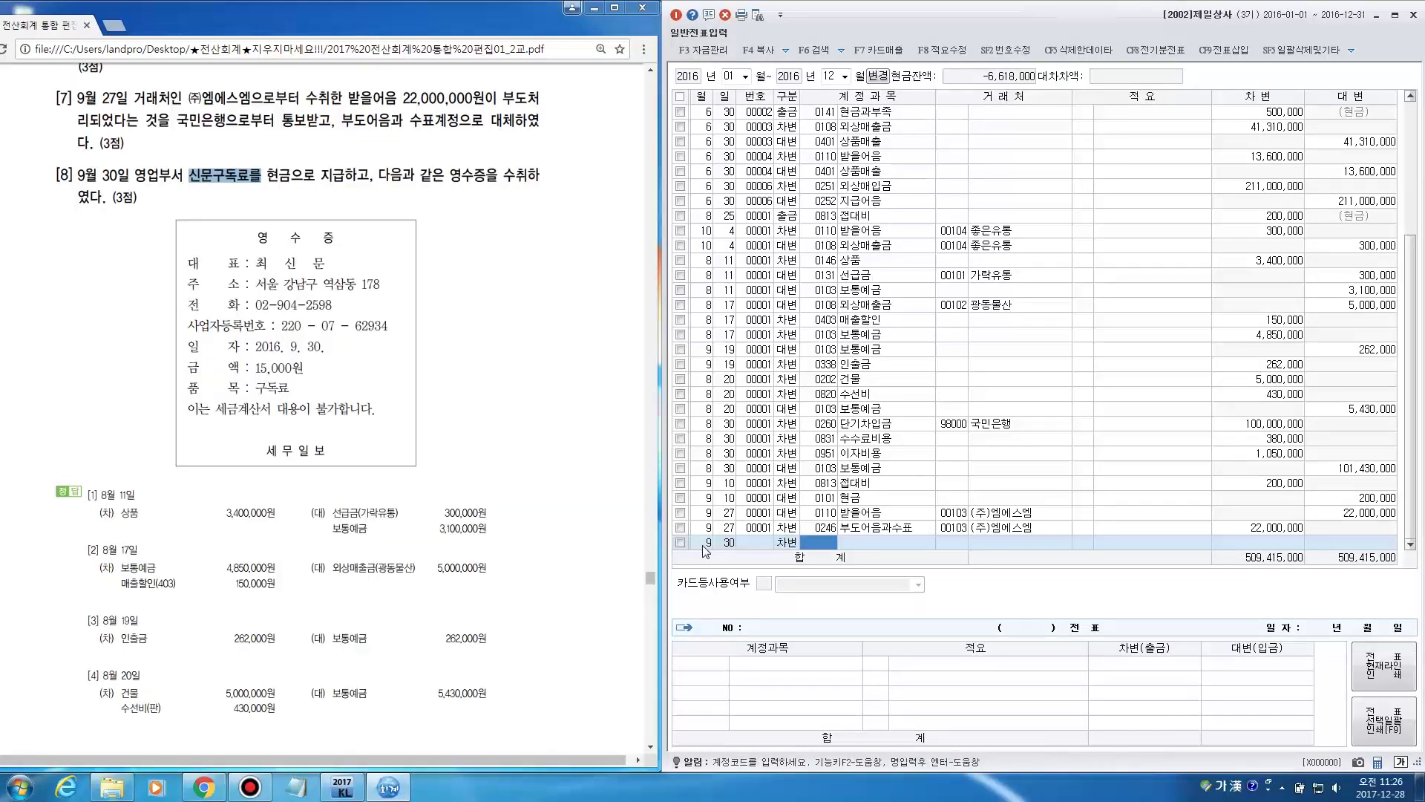
Post 15,000 on the September 30 debit line to the selling and administrative account 0826 도서인쇄비, leaving counterparty and description blank
{"action": "type", "text": "도서"}
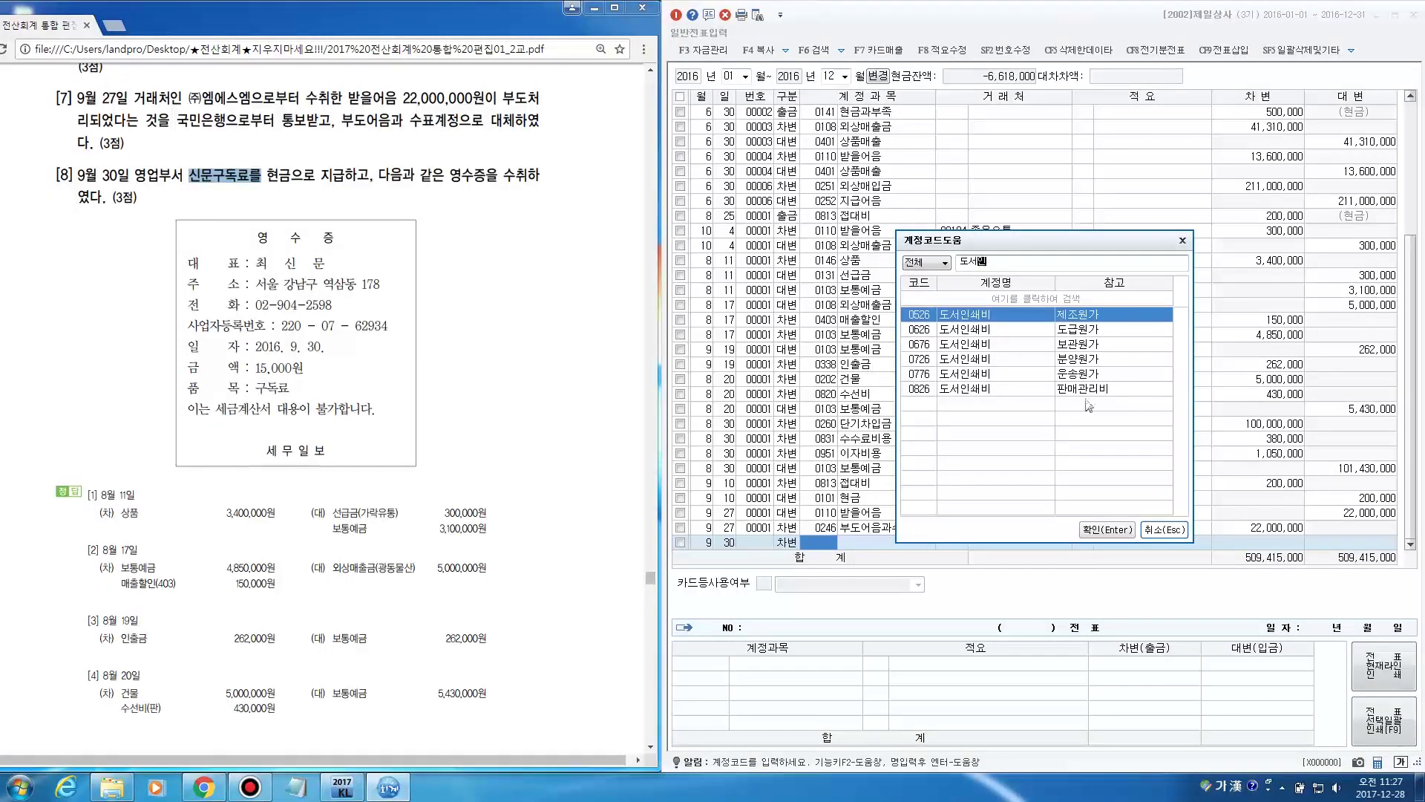
{"action": "type", "text": "인"}
{"action": "left_click", "coordinate": [1010, 384]}
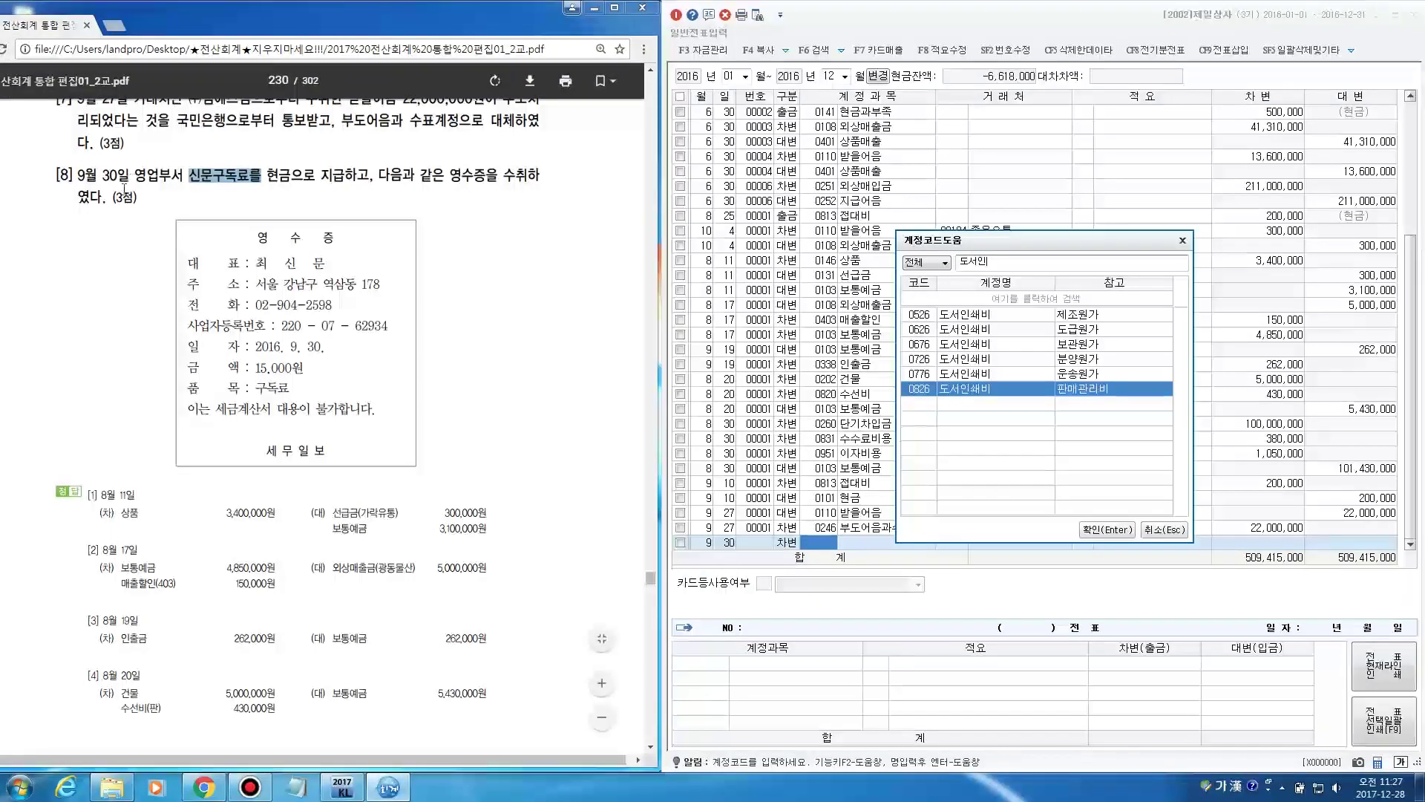
{"action": "left_click_drag", "start_coordinate": [132, 177], "coordinate": [187, 176]}
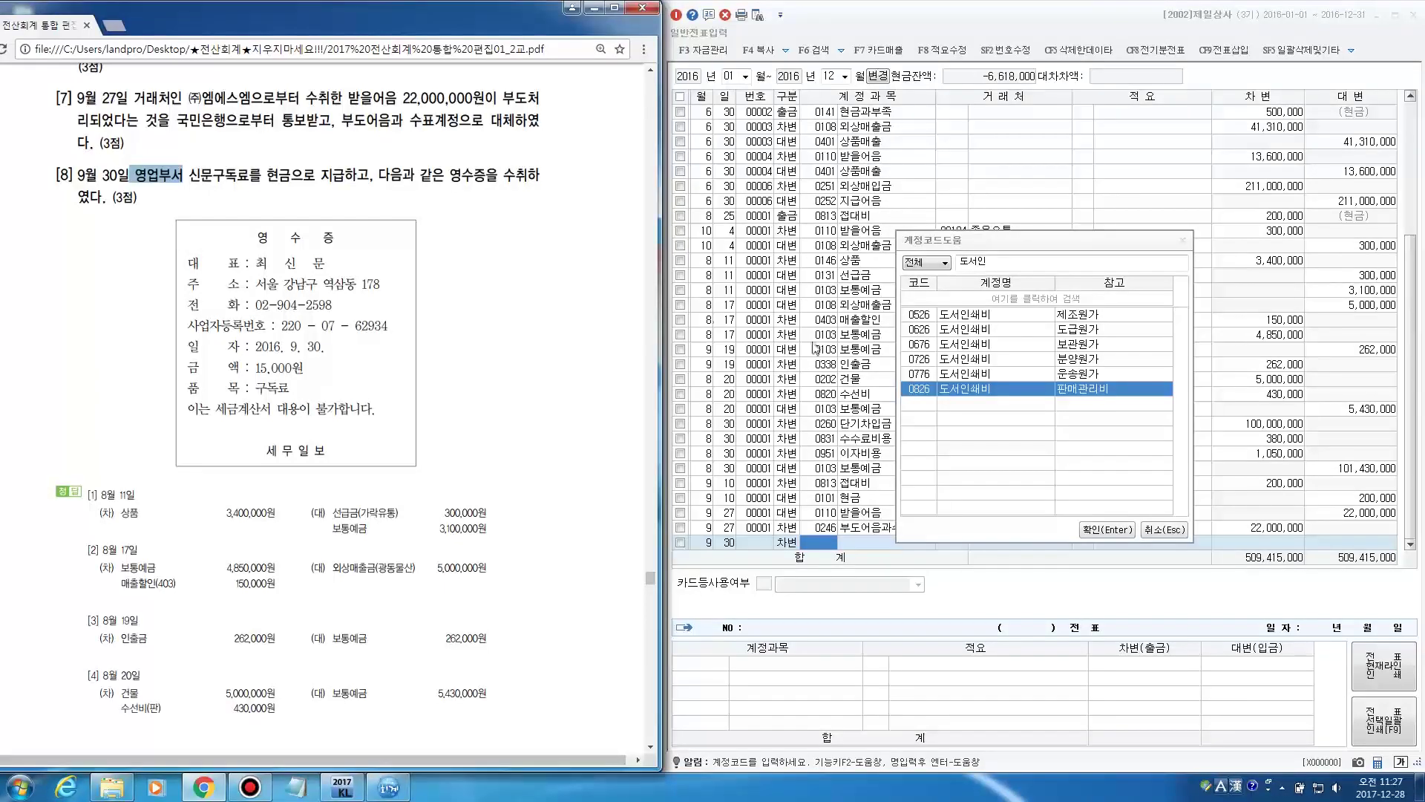
{"action": "left_click", "coordinate": [1067, 392]}
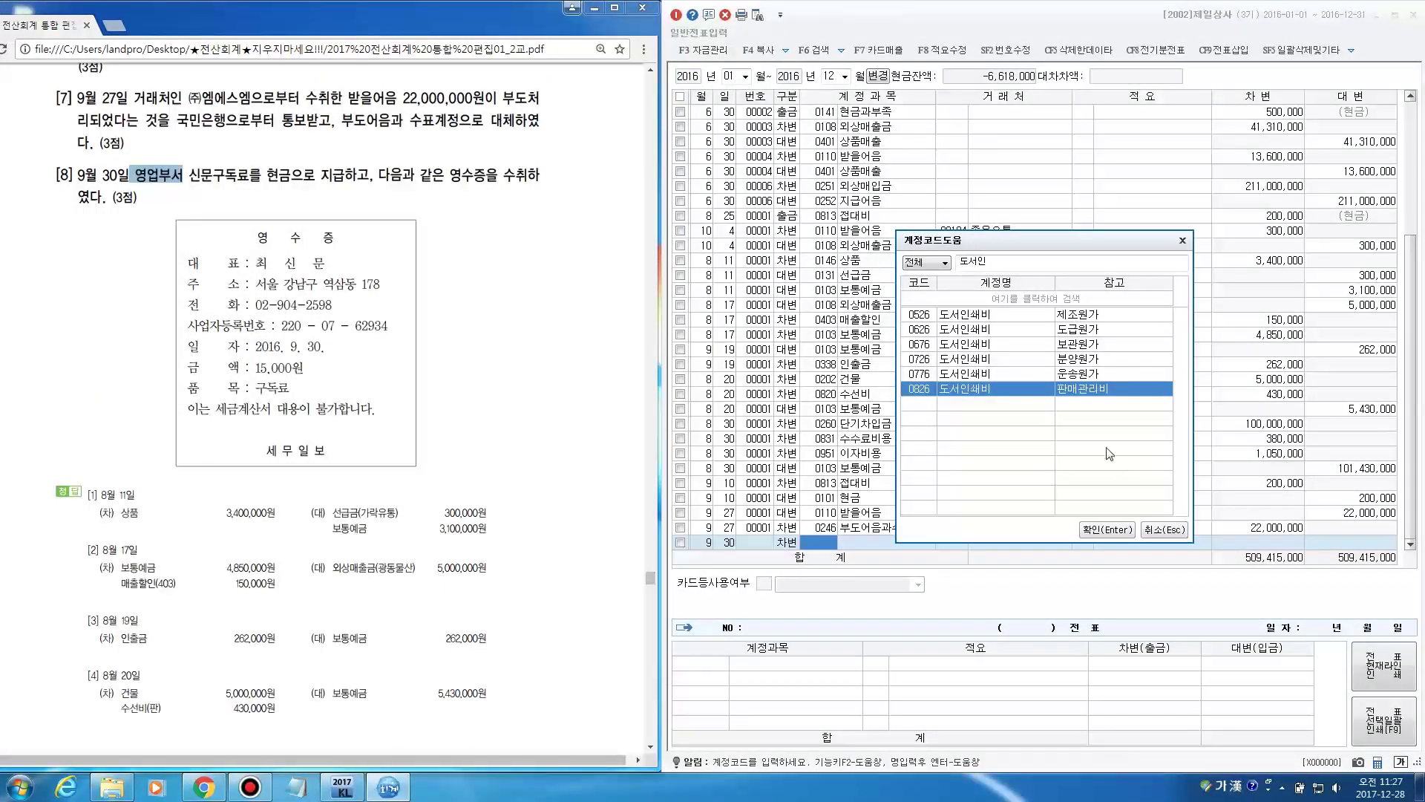
{"action": "key", "text": "Return"}
{"action": "key", "text": "Return"}
{"action": "key", "text": "Return"}
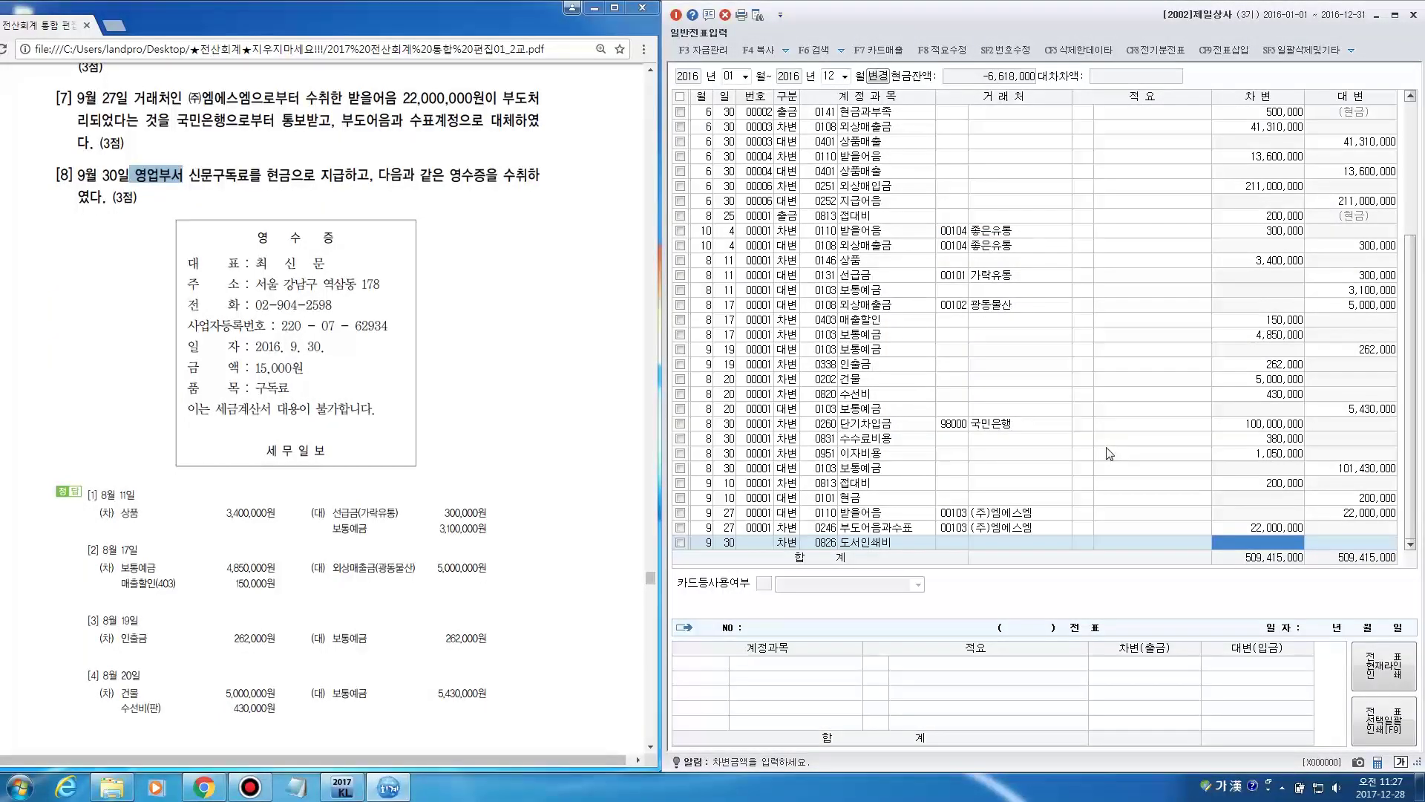
{"action": "type", "text": "150000"}
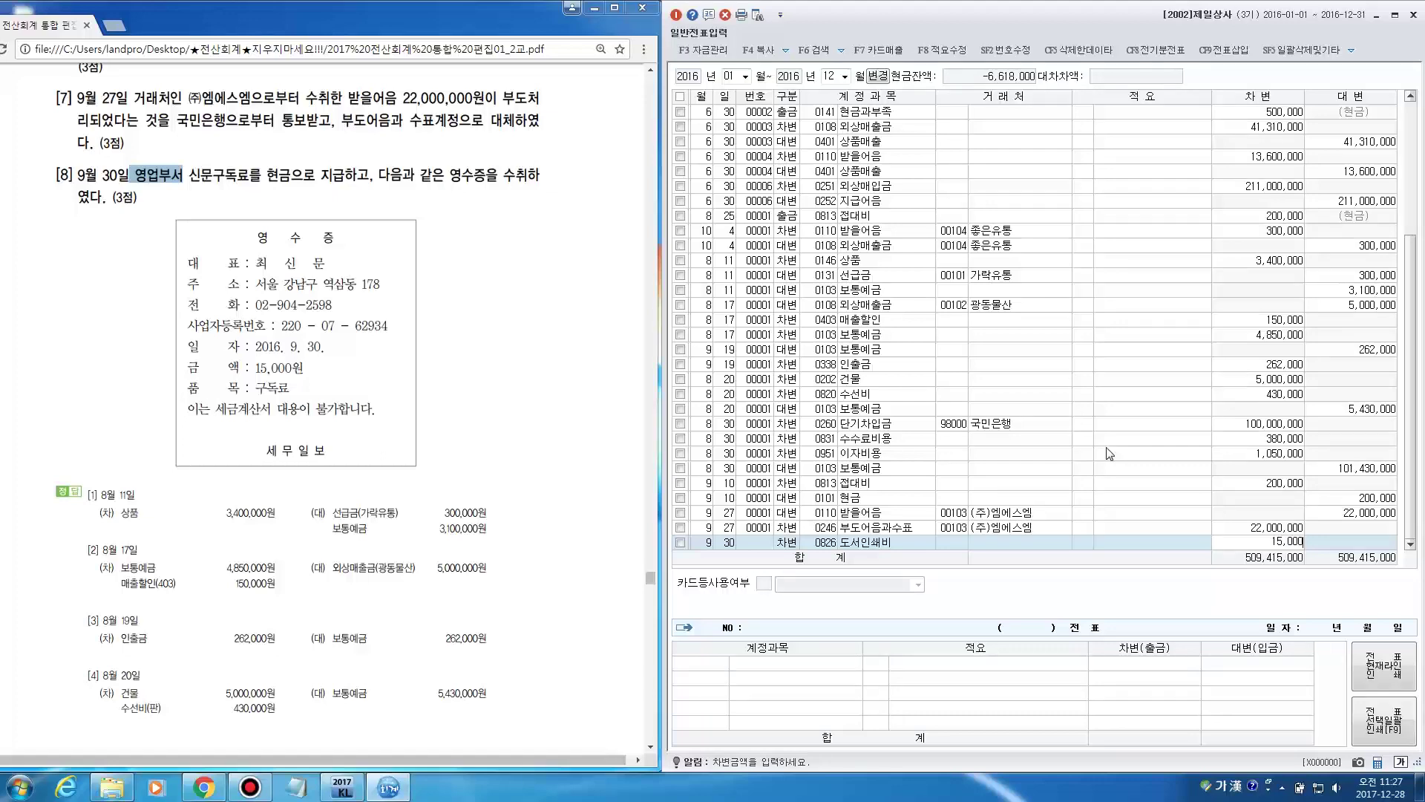
{"action": "key", "text": "Return"}
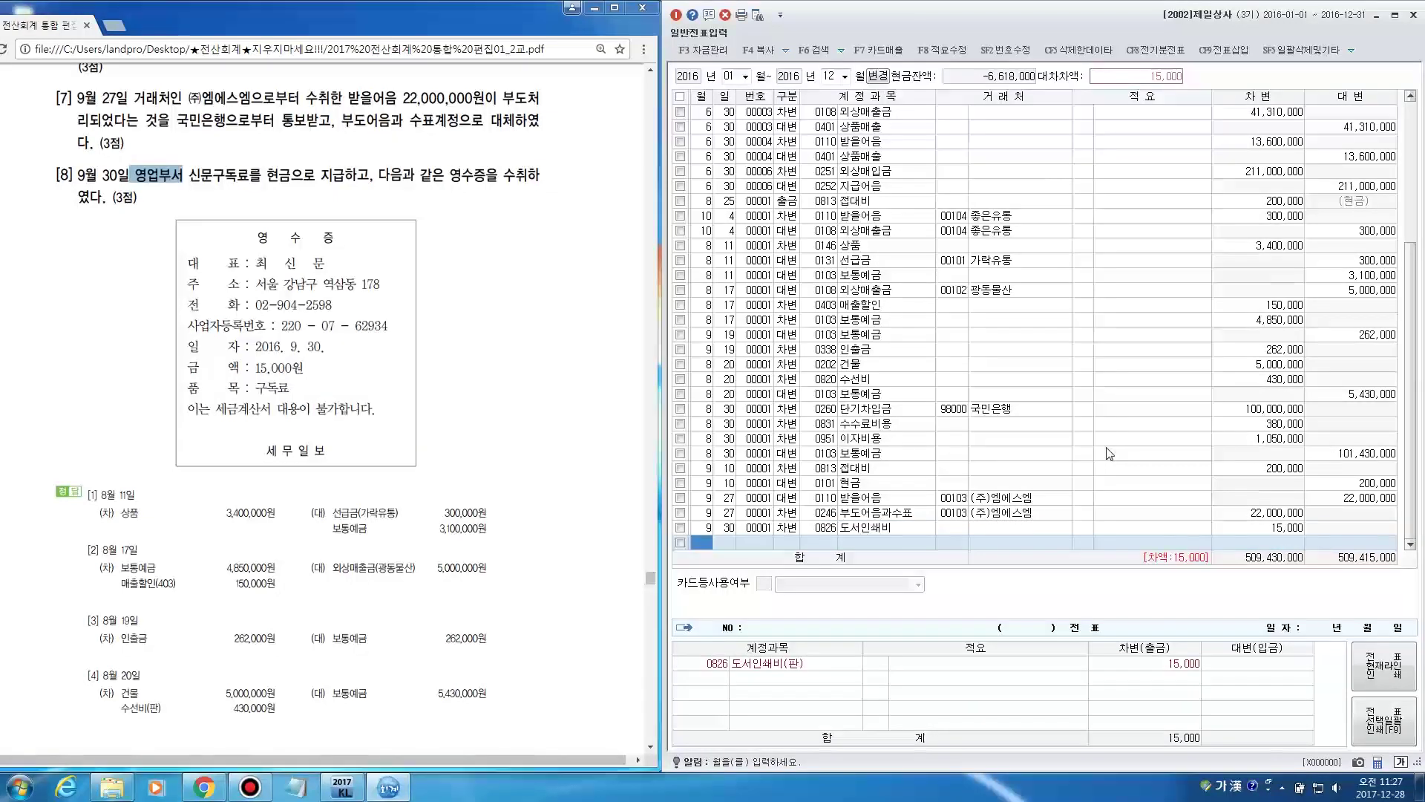
Balance the September 30 voucher with a 15,000 credit line for account 0101 현금, leaving counterparty and description blank
{"action": "key", "text": "Return"}
{"action": "type", "text": "4"}
{"action": "key", "text": "Return"}
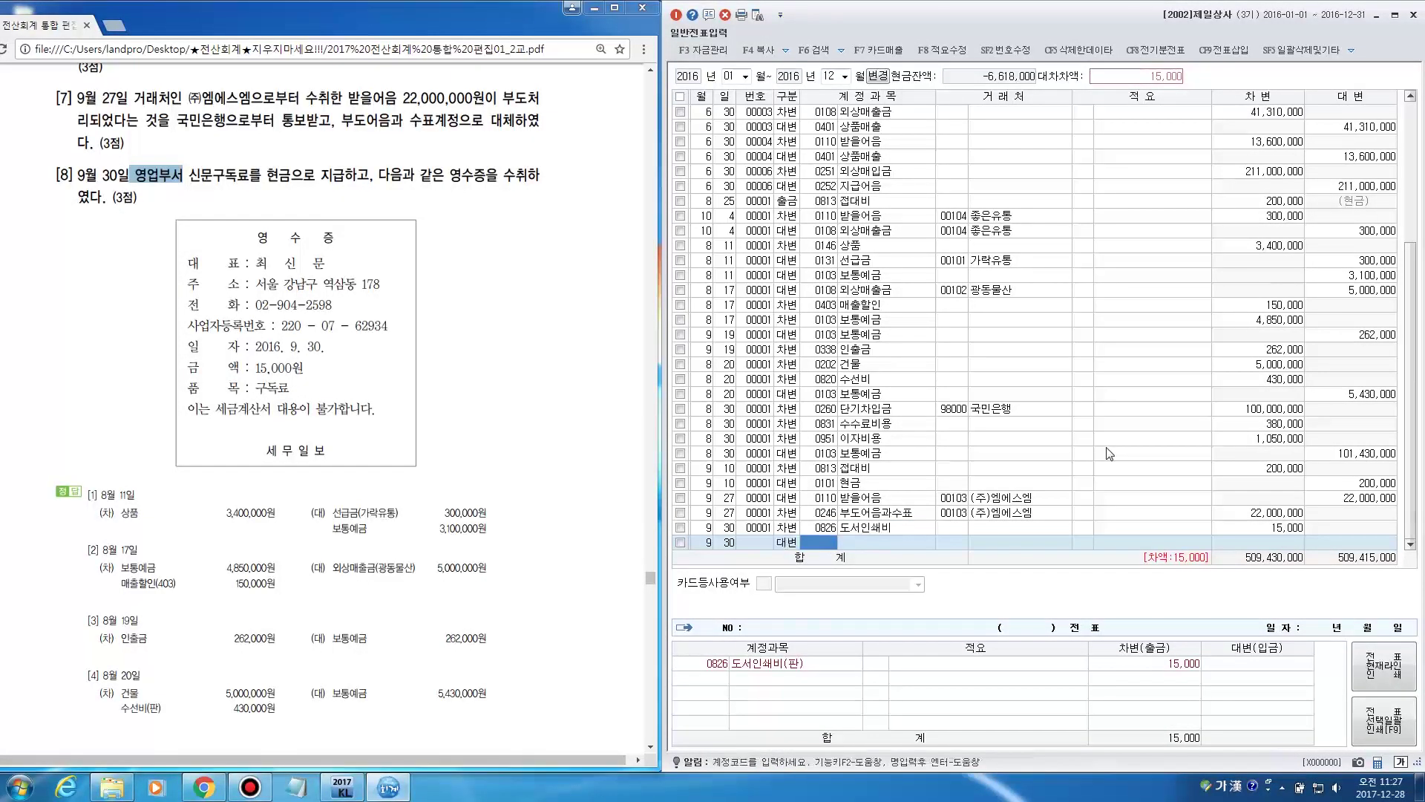
{"action": "type", "text": "현금"}
{"action": "key", "text": "Return"}
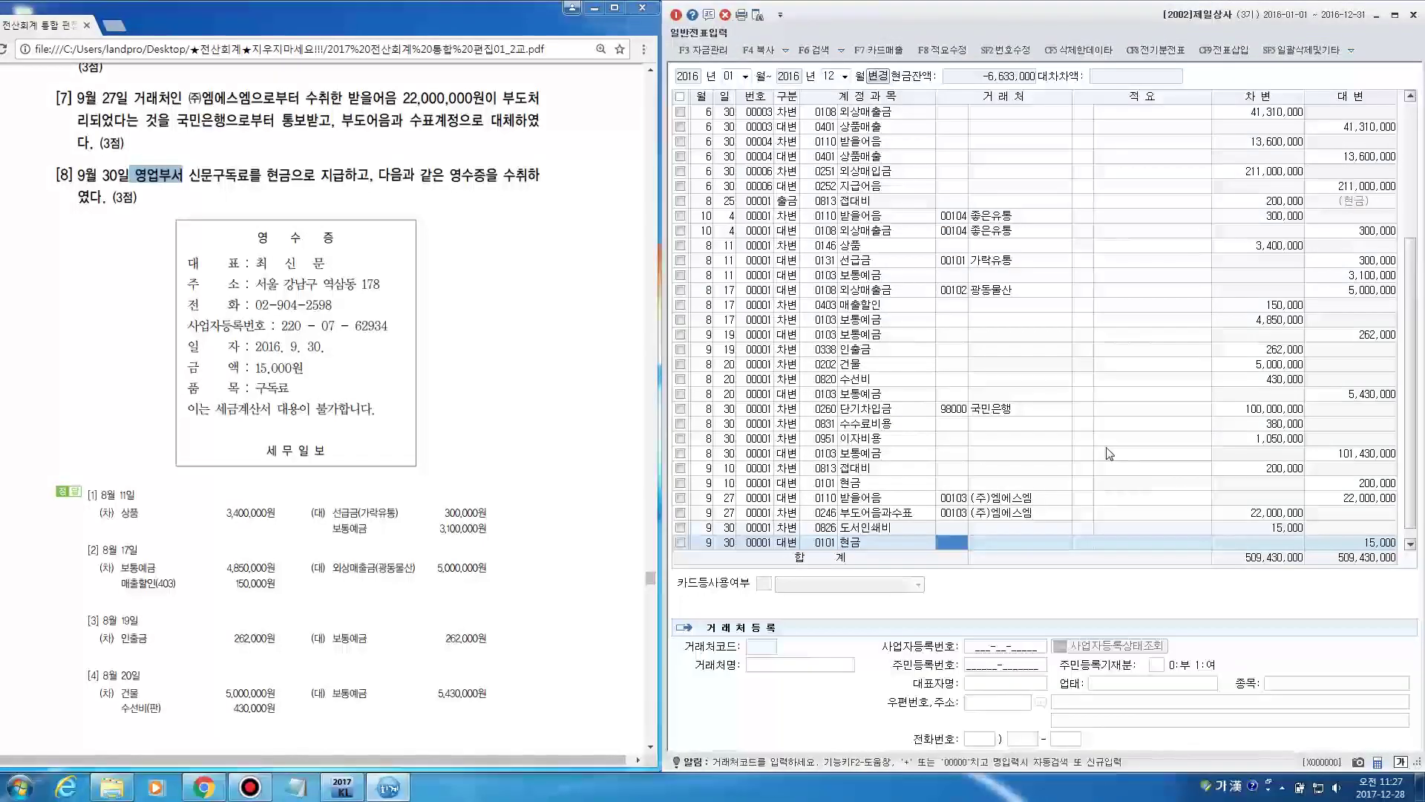
{"action": "key", "text": "Return"}
{"action": "key", "text": "Return"}
{"action": "key", "text": "Return"}
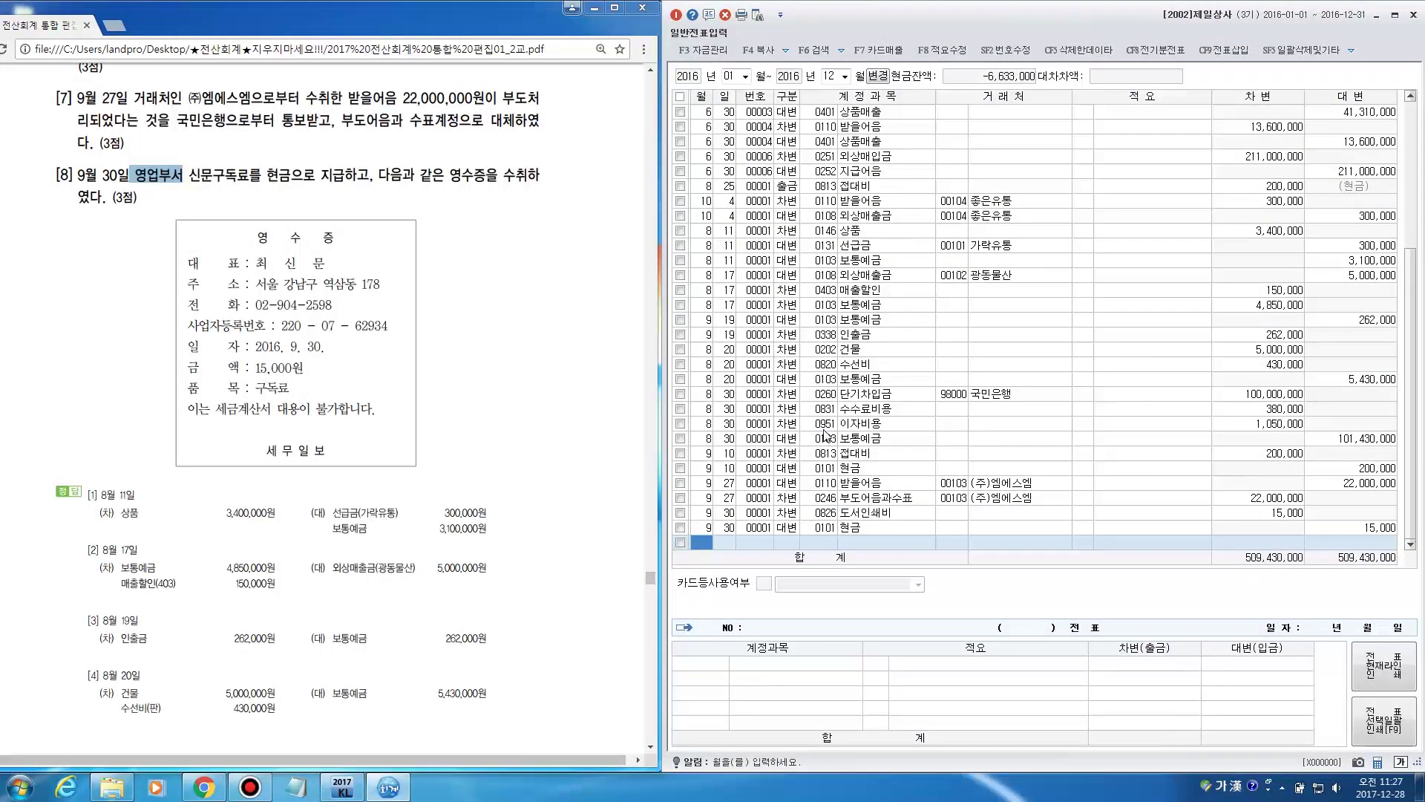
{"action": "left_click", "coordinate": [579, 378]}
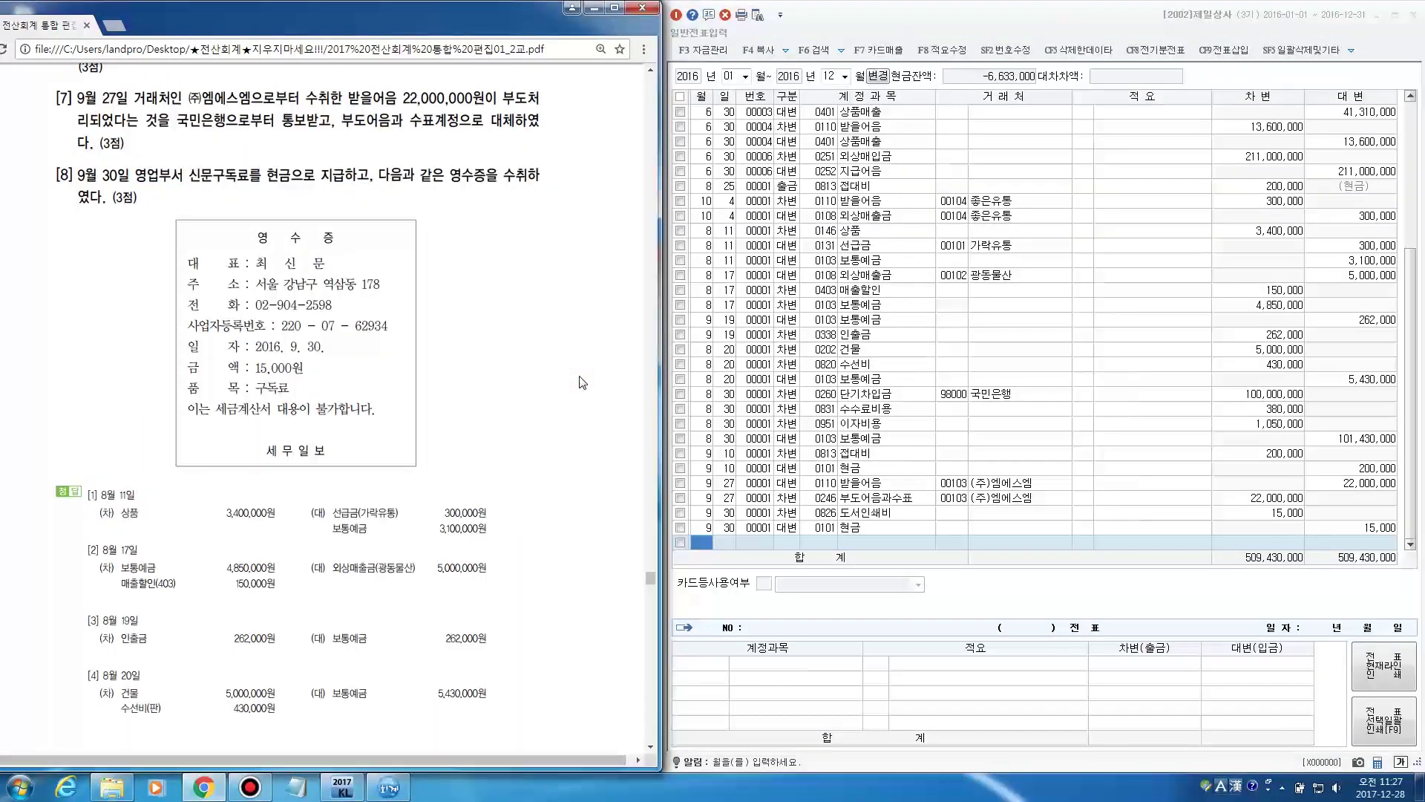